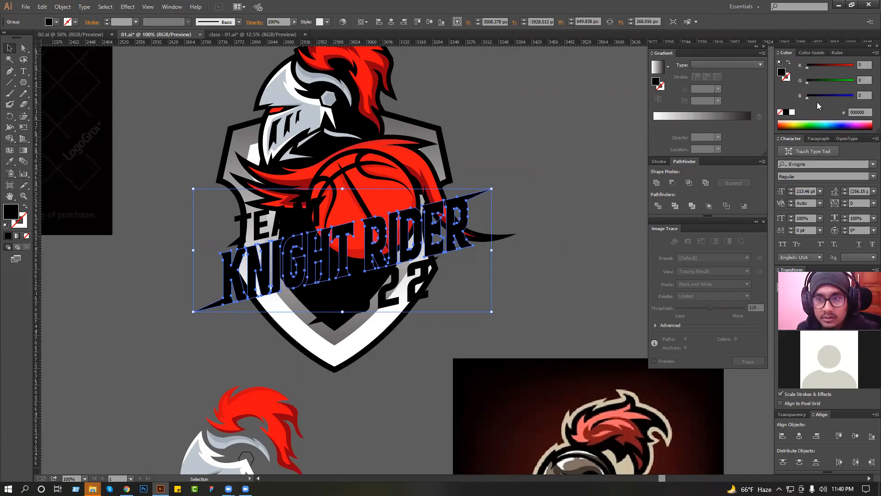
# Step: Fill the KNIGHT RIDER lettering with white and create a -3 px offset path inside it
pyautogui.click(791, 112)
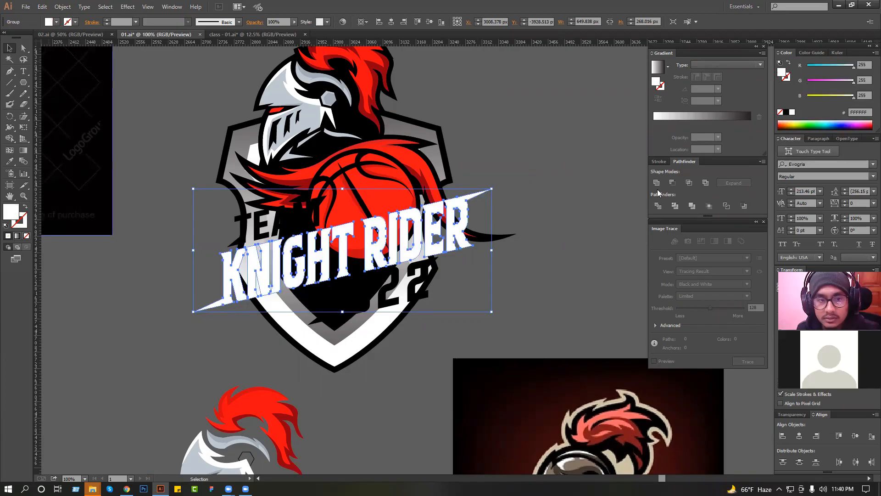
pyautogui.click(63, 5)
pyautogui.moveTo(111, 194)
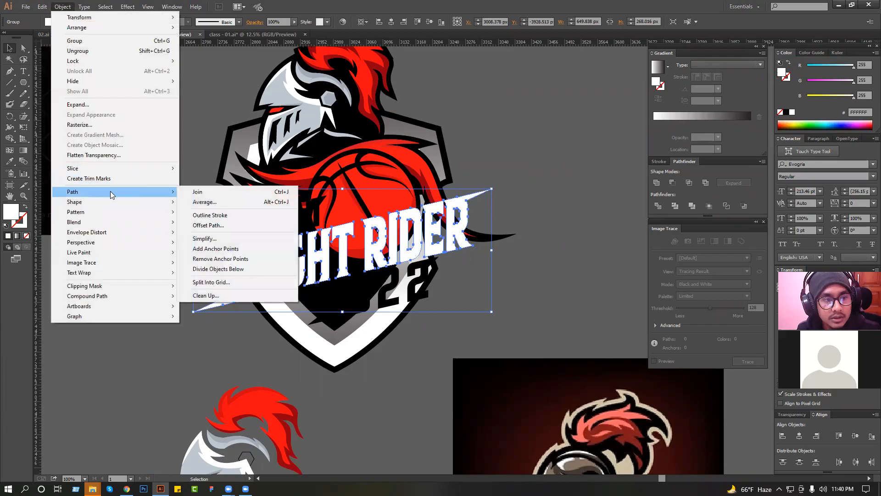
pyautogui.click(208, 225)
pyautogui.click(469, 222)
pyautogui.scroll(-11, 468, 222)
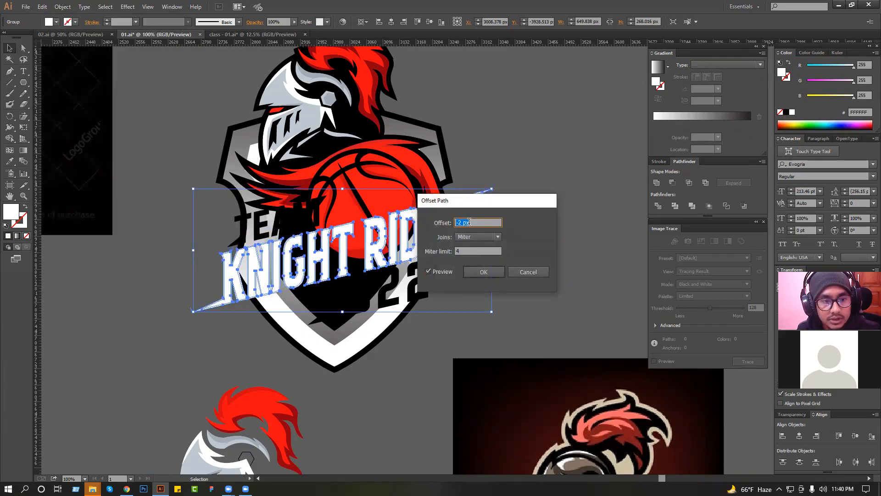
pyautogui.press('Down')
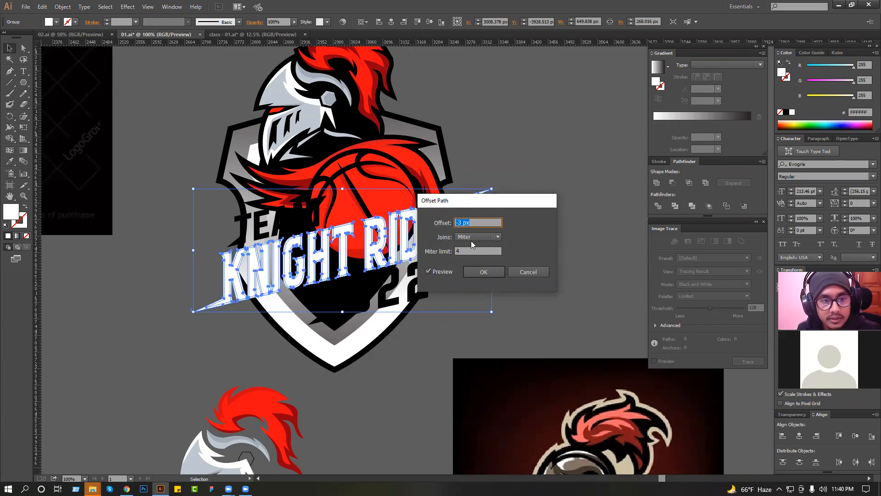
pyautogui.click(483, 271)
# Step: Apply a linear white-to-dark gradient to the inset KNIGHT RIDER shapes, running down the letters at an angle of about -77°
pyautogui.click(687, 118)
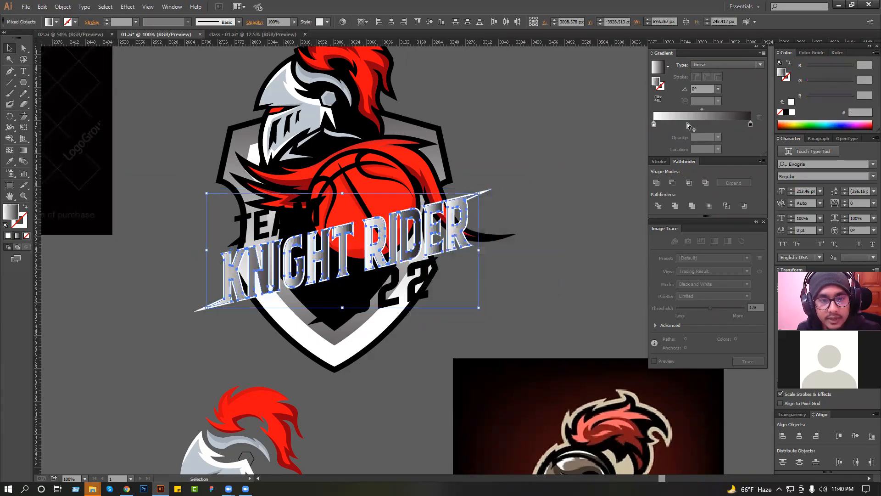
pyautogui.click(23, 150)
pyautogui.moveTo(370, 225); pyautogui.dragTo(375, 298)
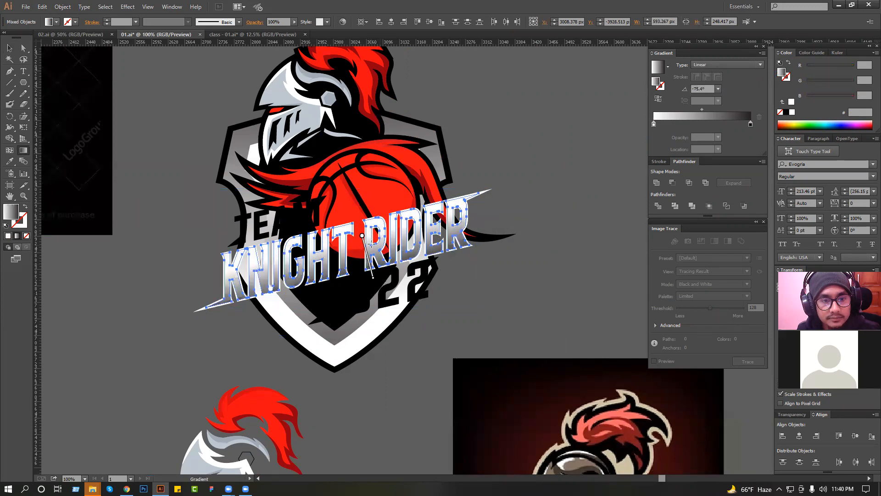
pyautogui.moveTo(381, 283); pyautogui.dragTo(393, 281)
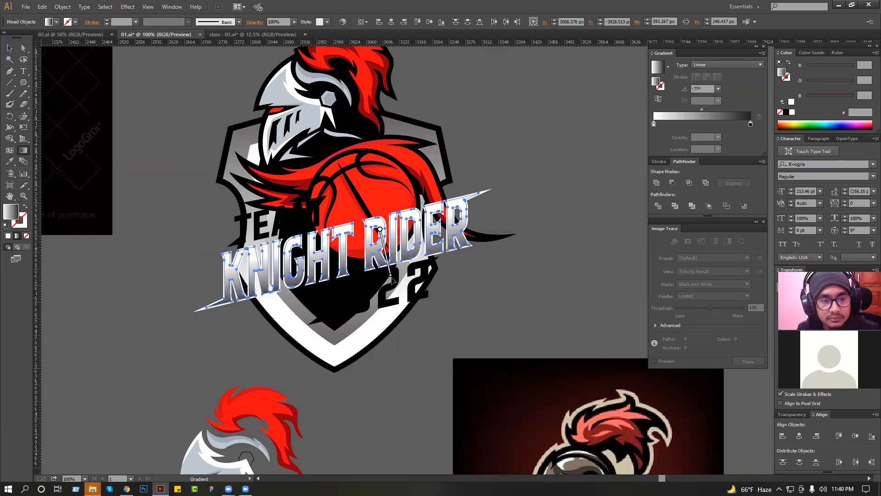
pyautogui.click(10, 48)
pyautogui.click(94, 84)
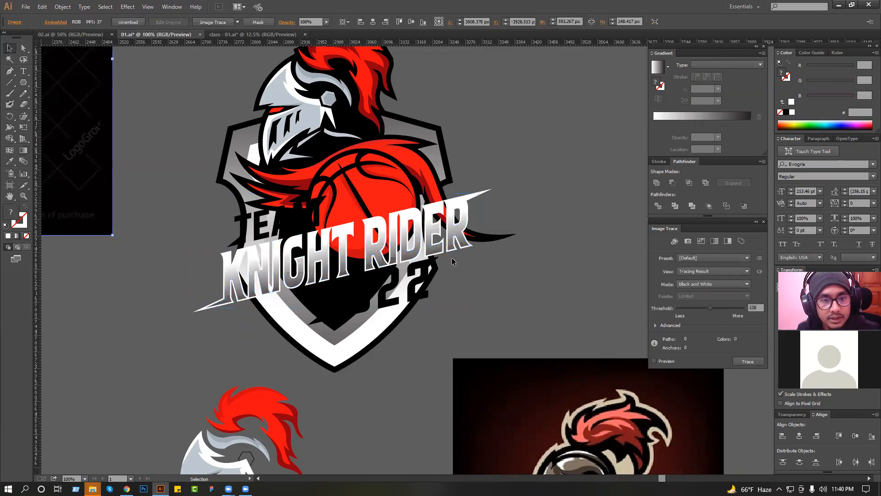
# Step: Place a united copy of the KNIGHT RIDER lettering behind the original and fill it with black
pyautogui.hotkey('ctrl', '=')
pyautogui.moveTo(428, 257); pyautogui.dragTo(424, 255)
pyautogui.click(483, 237)
pyautogui.hotkey('ctrl', 'c')
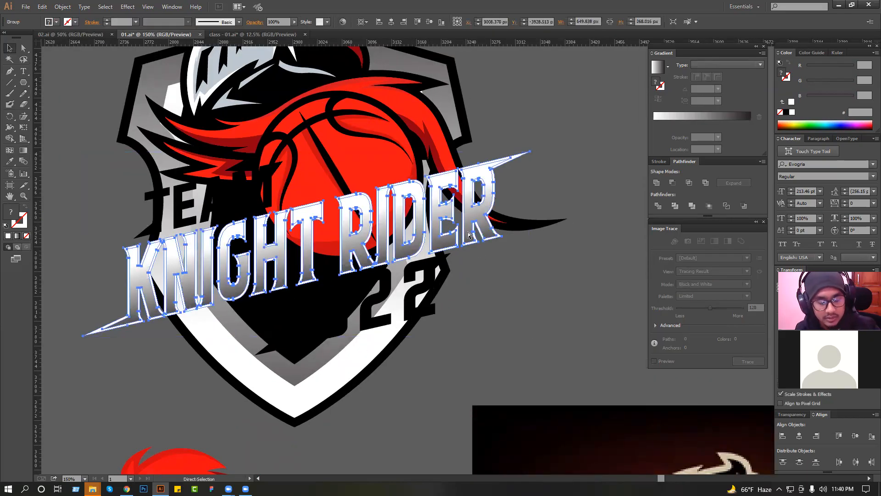
pyautogui.click(657, 183)
pyautogui.press('v')
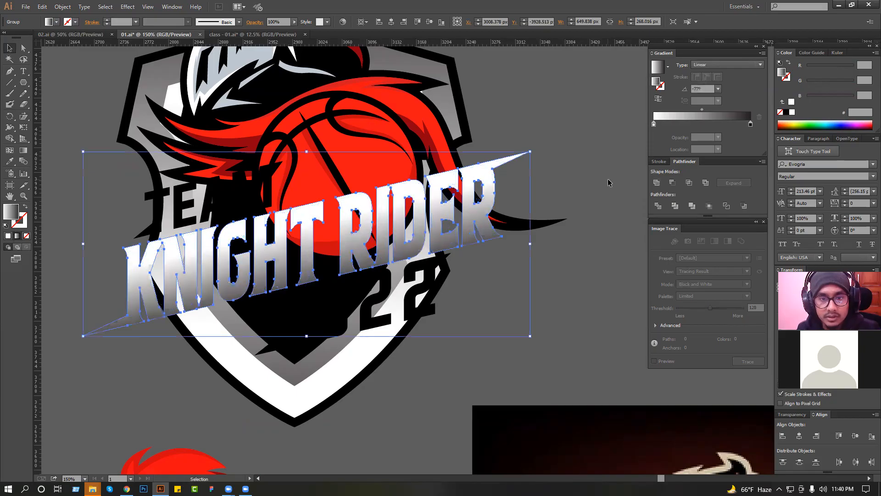
pyautogui.click(786, 112)
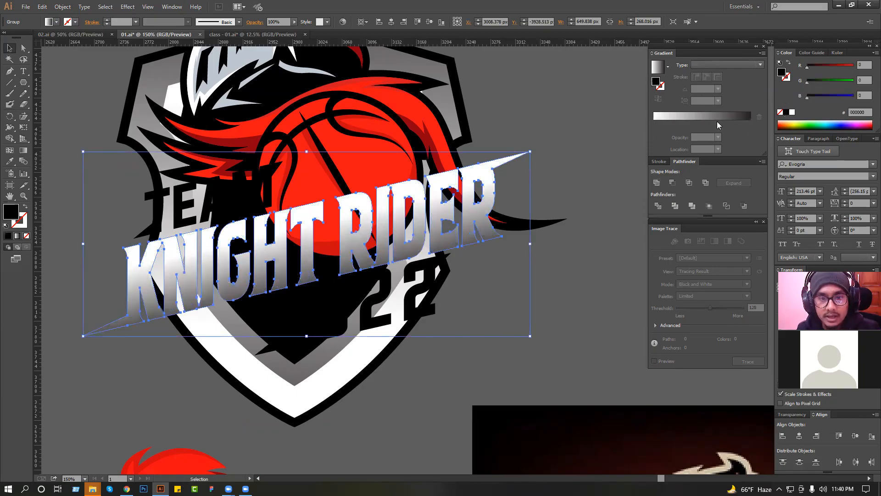
pyautogui.click(659, 125)
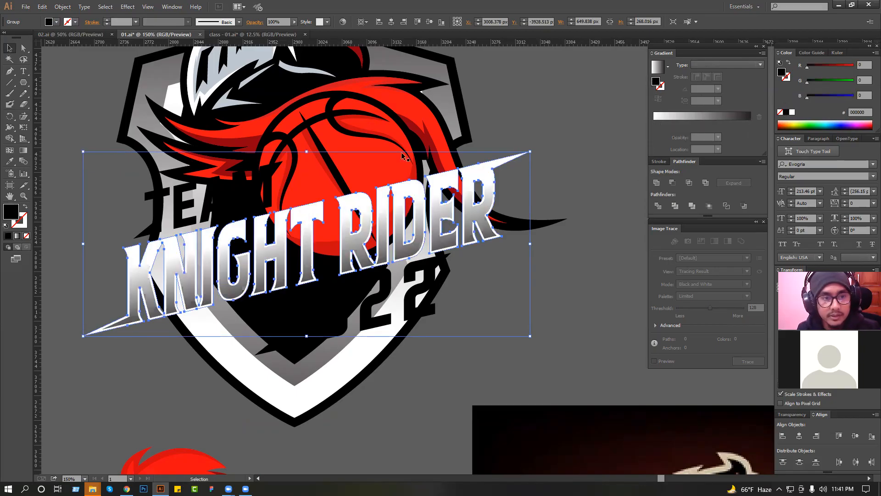
# Step: Offset the black copy's path outward by 7 px with miter joins and unite the result into one outline
pyautogui.click(66, 4)
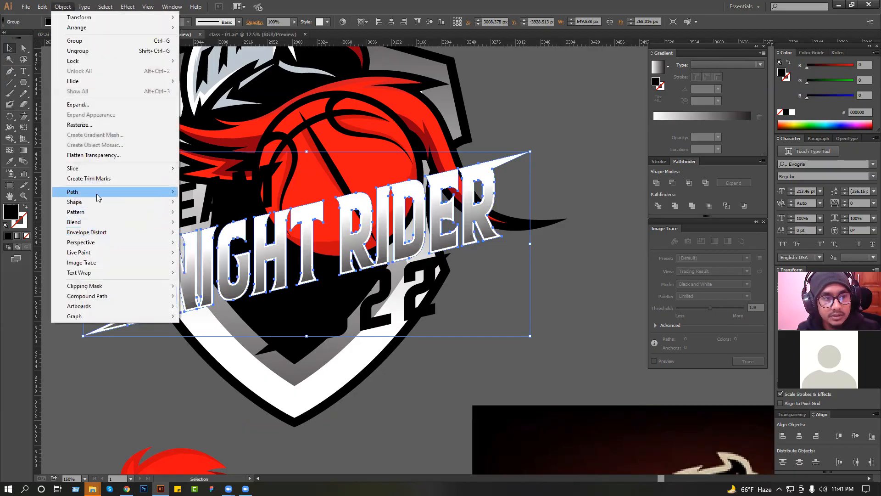
pyautogui.moveTo(96, 194)
pyautogui.click(208, 224)
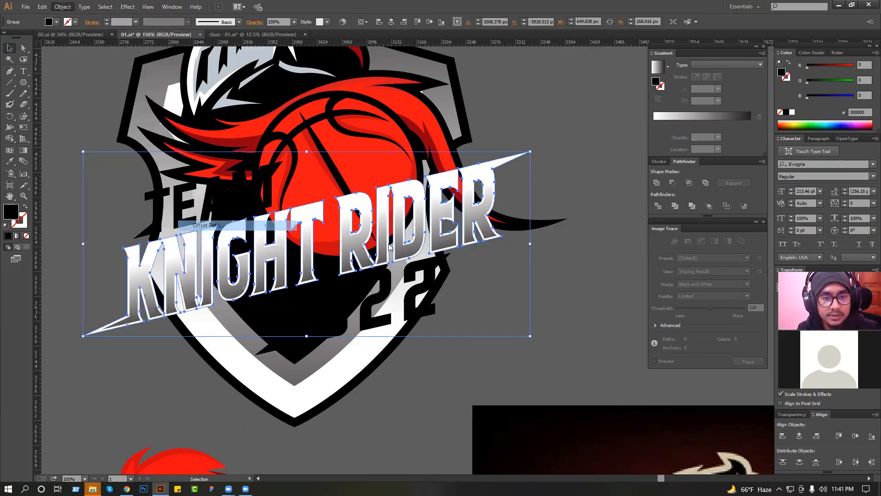
pyautogui.click(428, 271)
pyautogui.click(471, 223)
pyautogui.scroll(10, 470, 223)
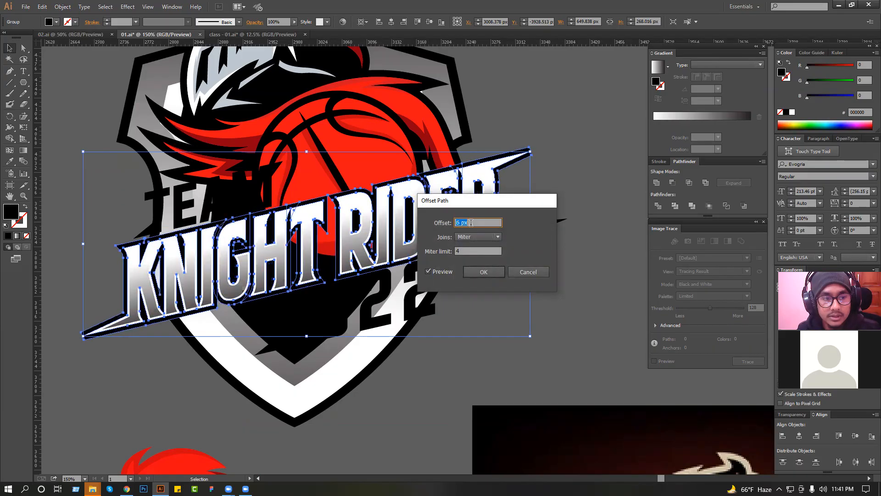
pyautogui.click(486, 273)
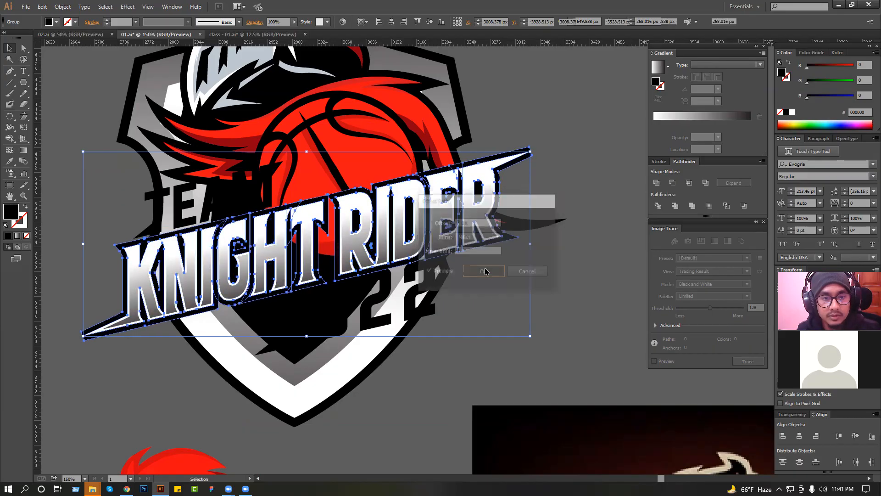
pyautogui.click(659, 184)
pyautogui.rightClick(591, 172)
pyautogui.click(620, 223)
pyautogui.click(622, 180)
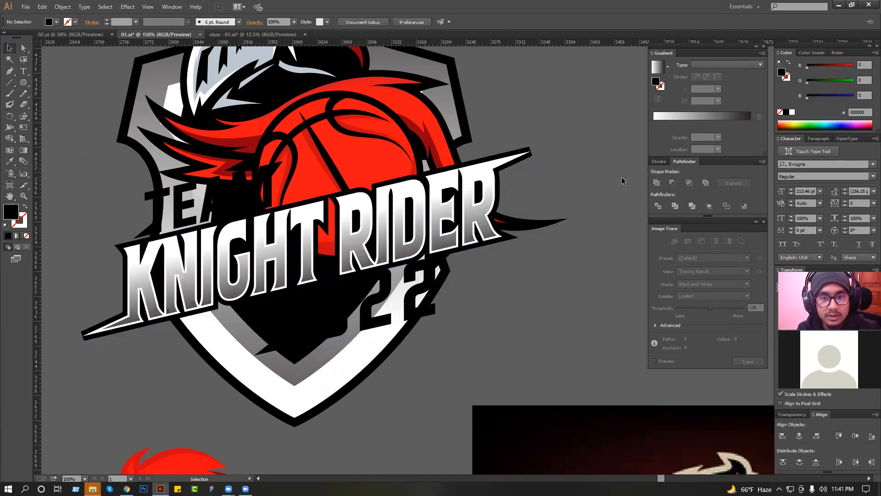
# Step: Extend the black outline's blunt end beyond the final R of RIDER into a sharp point and nudge it into alignment
pyautogui.moveTo(585, 226); pyautogui.dragTo(554, 181)
pyautogui.click(574, 182)
pyautogui.moveTo(507, 212); pyautogui.dragTo(561, 197)
pyautogui.click(554, 171)
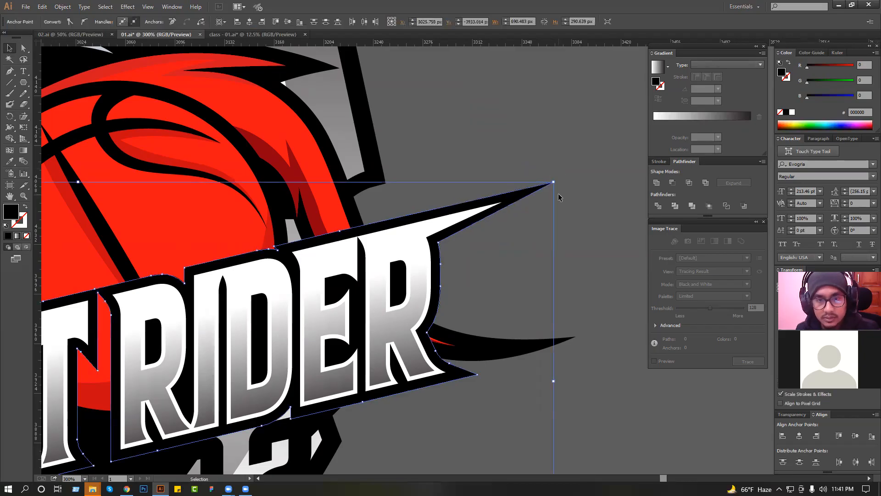
pyautogui.press('Down')
pyautogui.press('Up')
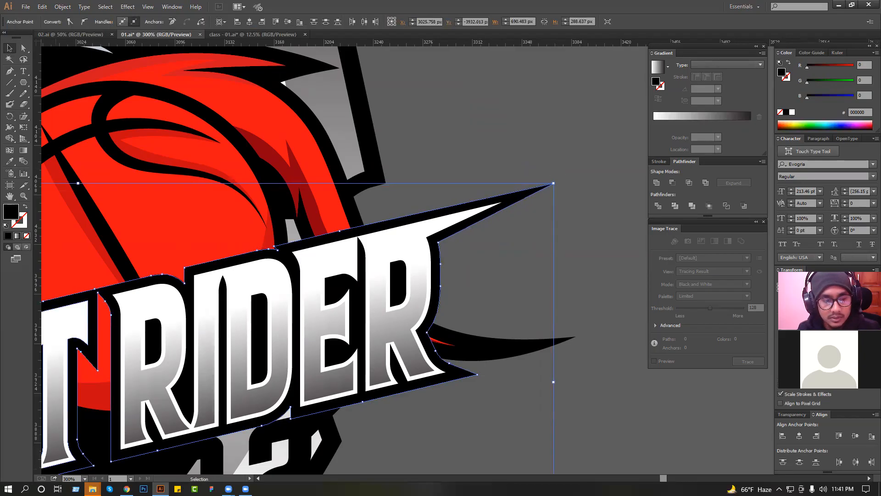
pyautogui.click(533, 135)
# Step: Pull the corner anchor of the black outline outward at the spike below the K to form a pointed tip
pyautogui.scroll(-2, 475, 204)
pyautogui.moveTo(191, 335); pyautogui.dragTo(361, 270)
pyautogui.moveTo(191, 248); pyautogui.dragTo(315, 377)
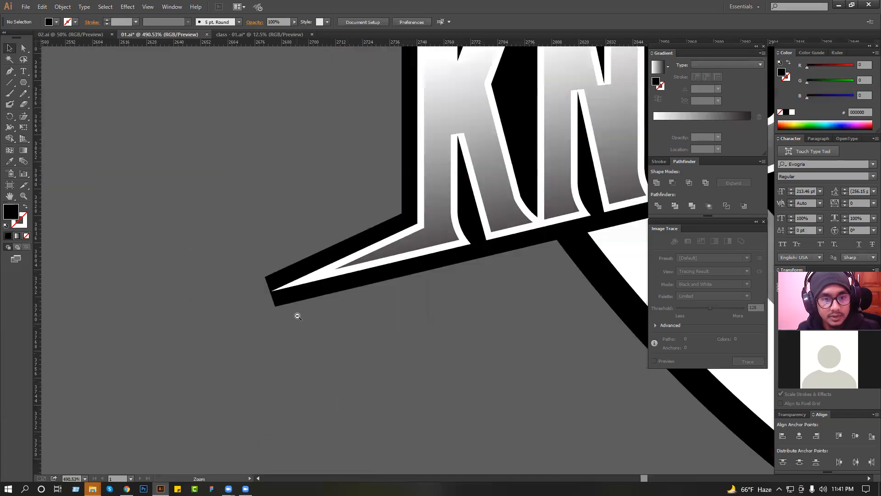
pyautogui.keyDown('ctrl'); pyautogui.keyDown('alt'); pyautogui.click(298, 316); pyautogui.keyUp('alt'); pyautogui.keyUp('ctrl')
pyautogui.keyDown('ctrl'); pyautogui.keyDown('alt'); pyautogui.click(301, 318); pyautogui.keyUp('alt'); pyautogui.keyUp('ctrl')
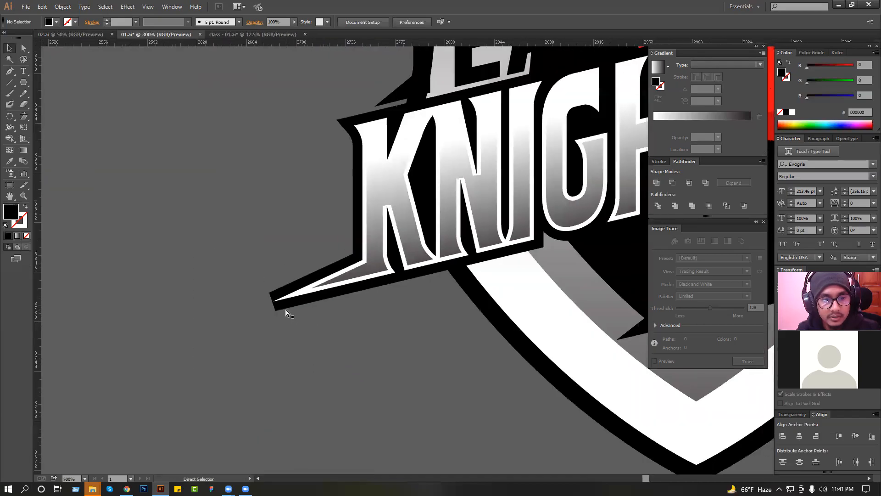
pyautogui.moveTo(275, 310); pyautogui.dragTo(218, 323)
pyautogui.click(219, 281)
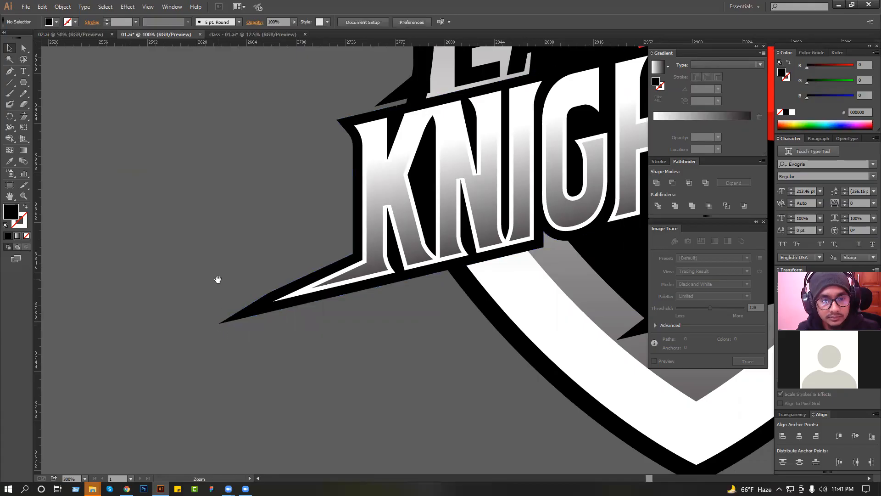
# Step: Move the spike's remaining upper corner anchor to the tip below the K so the outline's edge runs straight
pyautogui.keyDown('ctrl'); pyautogui.keyDown('alt'); pyautogui.click(218, 279); pyautogui.keyUp('alt'); pyautogui.keyUp('ctrl')
pyautogui.keyDown('ctrl'); pyautogui.keyDown('alt'); pyautogui.click(218, 280); pyautogui.keyUp('alt'); pyautogui.keyUp('ctrl')
pyautogui.keyDown('ctrl'); pyautogui.keyDown('alt'); pyautogui.click(219, 280); pyautogui.keyUp('alt'); pyautogui.keyUp('ctrl')
pyautogui.moveTo(180, 223); pyautogui.dragTo(404, 354)
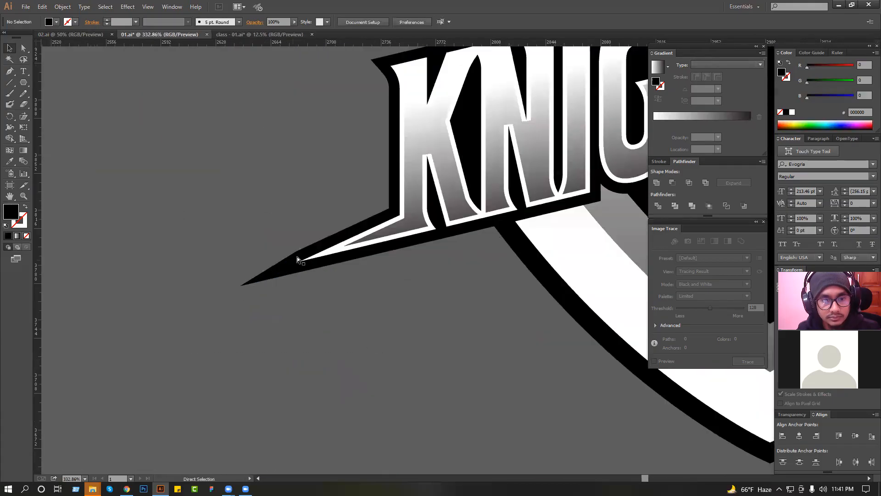
pyautogui.moveTo(296, 251); pyautogui.dragTo(250, 280)
pyautogui.click(244, 288)
pyautogui.click(228, 262)
pyautogui.scroll(-3, 227, 282)
pyautogui.keyDown('ctrl'); pyautogui.keyDown('alt'); pyautogui.click(227, 282); pyautogui.keyUp('alt'); pyautogui.keyUp('ctrl')
pyautogui.keyDown('ctrl'); pyautogui.keyDown('alt'); pyautogui.click(227, 282); pyautogui.keyUp('alt'); pyautogui.keyUp('ctrl')
pyautogui.keyDown('ctrl'); pyautogui.keyDown('alt'); pyautogui.click(227, 282); pyautogui.keyUp('alt'); pyautogui.keyUp('ctrl')
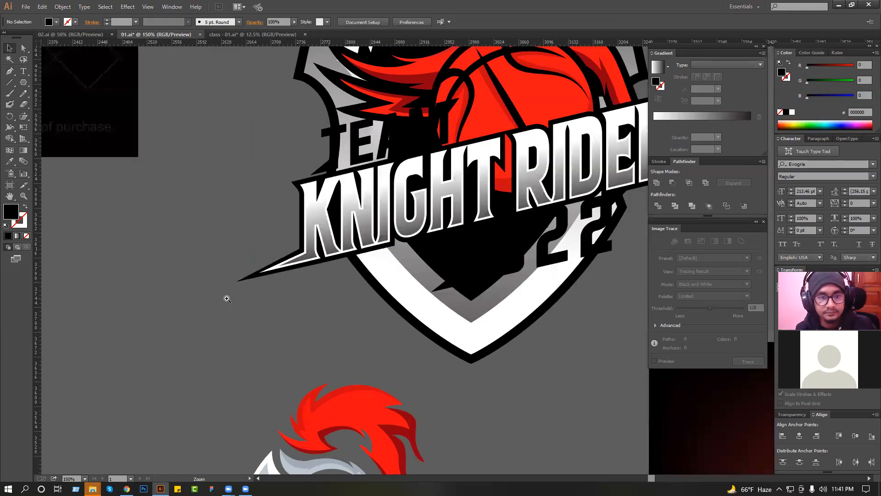
# Step: Check the outline's pointed tip below the K and save the document
pyautogui.moveTo(218, 212); pyautogui.dragTo(382, 296)
pyautogui.moveTo(527, 378); pyautogui.dragTo(339, 296)
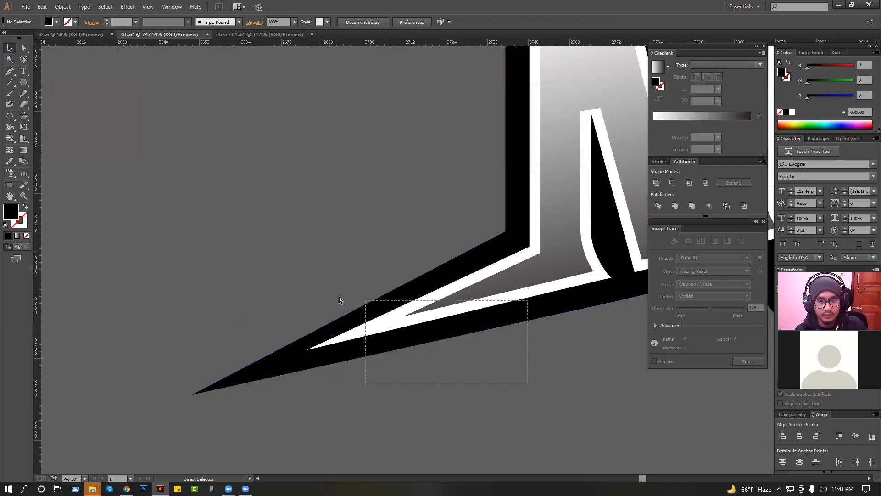
pyautogui.keyDown('ctrl'); pyautogui.keyDown('alt'); pyautogui.click(336, 306); pyautogui.keyUp('alt'); pyautogui.keyUp('ctrl')
pyautogui.keyDown('ctrl'); pyautogui.keyDown('alt'); pyautogui.click(336, 306); pyautogui.keyUp('alt'); pyautogui.keyUp('ctrl')
pyautogui.keyDown('ctrl'); pyautogui.keyDown('alt'); pyautogui.click(336, 306); pyautogui.keyUp('alt'); pyautogui.keyUp('ctrl')
pyautogui.click(402, 331)
pyautogui.hotkey('ctrl', 'z')
pyautogui.click(403, 331)
pyautogui.keyDown('ctrl'); pyautogui.keyDown('alt'); pyautogui.click(275, 334); pyautogui.keyUp('alt'); pyautogui.keyUp('ctrl')
pyautogui.moveTo(265, 309); pyautogui.dragTo(170, 298)
pyautogui.hotkey('ctrl', '-')
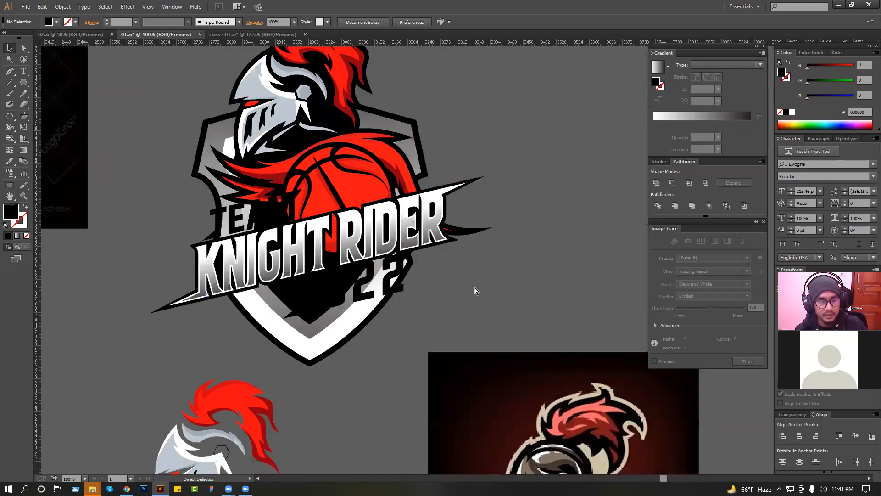
pyautogui.hotkey('ctrl', 's')
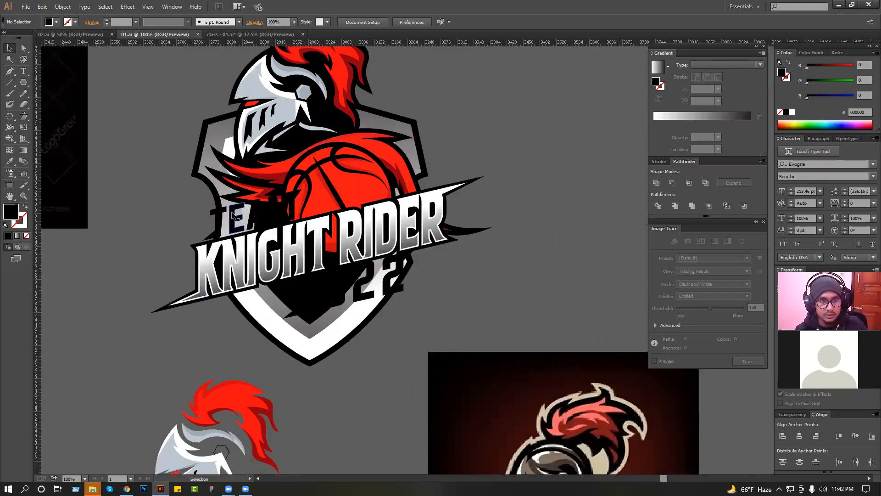
# Step: Fill the TEAM and 2022 lettering with white
pyautogui.click(234, 216)
pyautogui.keyDown('shift'); pyautogui.click(386, 278); pyautogui.keyUp('shift')
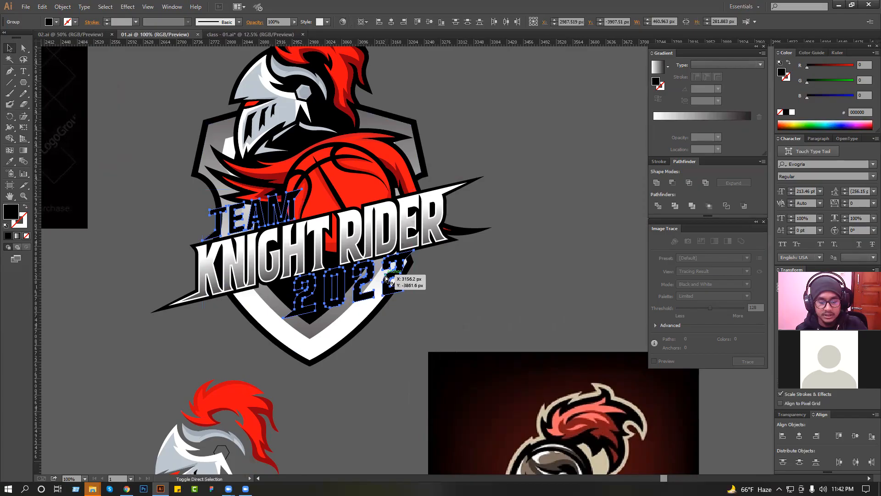
pyautogui.click(791, 111)
pyautogui.click(520, 186)
# Step: Create a -3 px offset path inside the 2022 lettering
pyautogui.hotkey('ctrl', '=')
pyautogui.moveTo(465, 248); pyautogui.dragTo(534, 244)
pyautogui.click(455, 294)
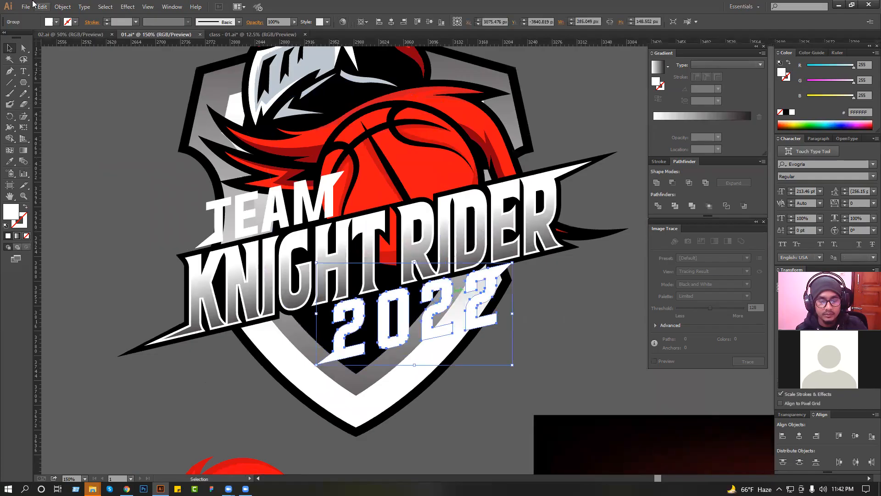
pyautogui.click(63, 7)
pyautogui.moveTo(110, 192)
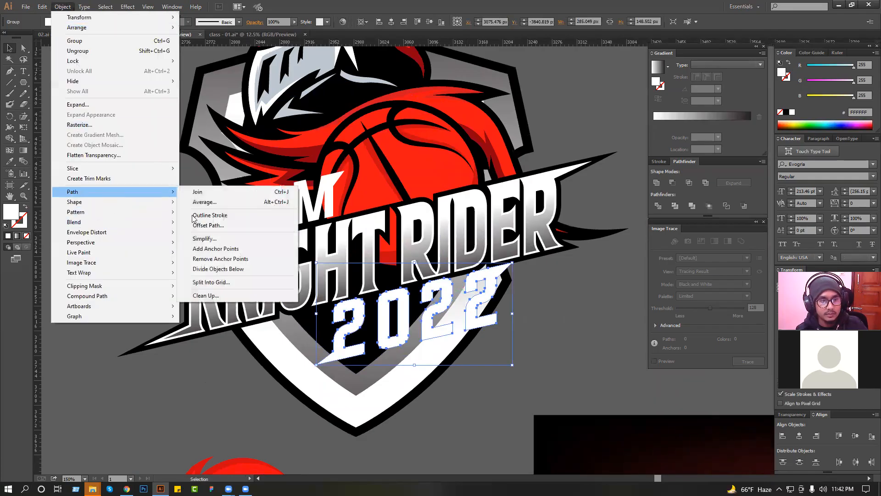
pyautogui.click(202, 225)
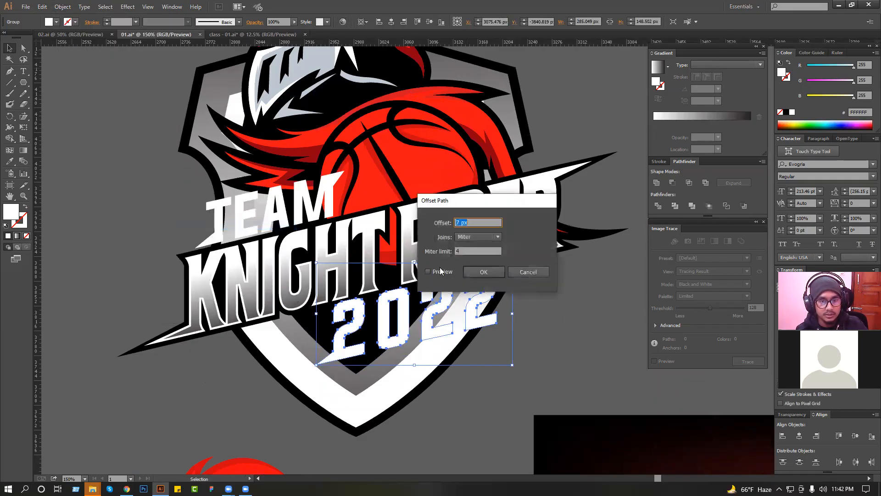
pyautogui.click(428, 271)
pyautogui.click(470, 222)
pyautogui.scroll(-9, 470, 221)
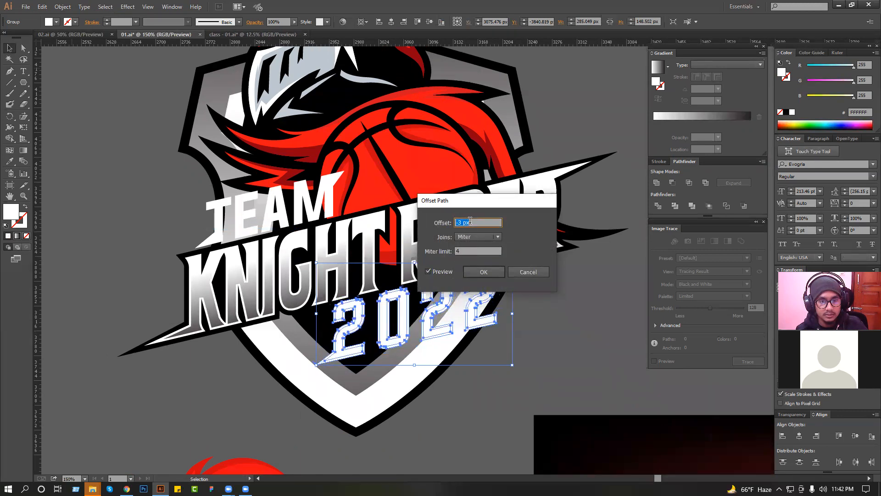
pyautogui.click(483, 272)
# Step: Copy the KNIGHT RIDER gradient to the inset 2022 shapes and redirect it down the digits at an angle of about -85°
pyautogui.press('i')
pyautogui.click(263, 247)
pyautogui.press('g')
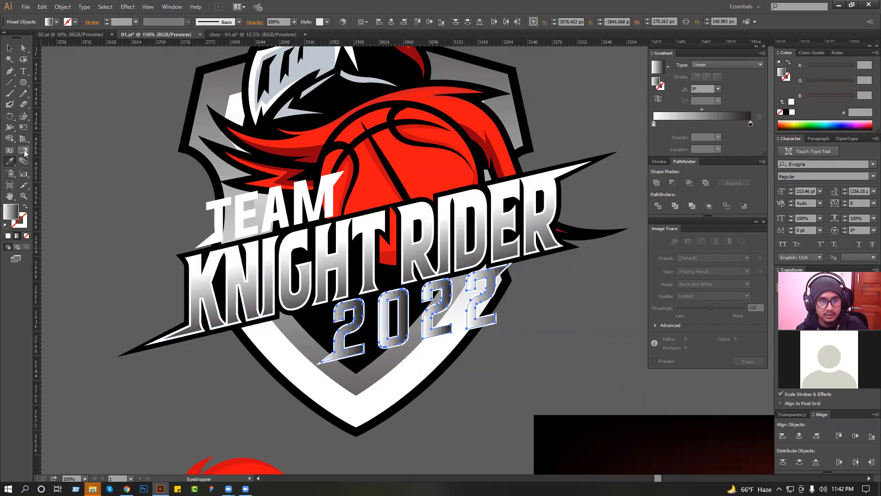
pyautogui.moveTo(419, 298)
pyautogui.mouseDown()
pyautogui.moveTo(422, 361)
pyautogui.moveTo(438, 372)
pyautogui.mouseUp()
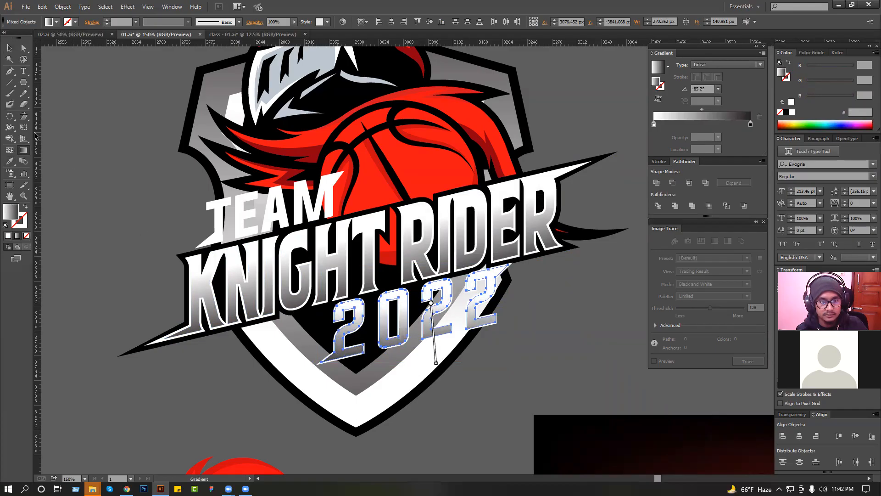
pyautogui.click(9, 48)
pyautogui.click(78, 136)
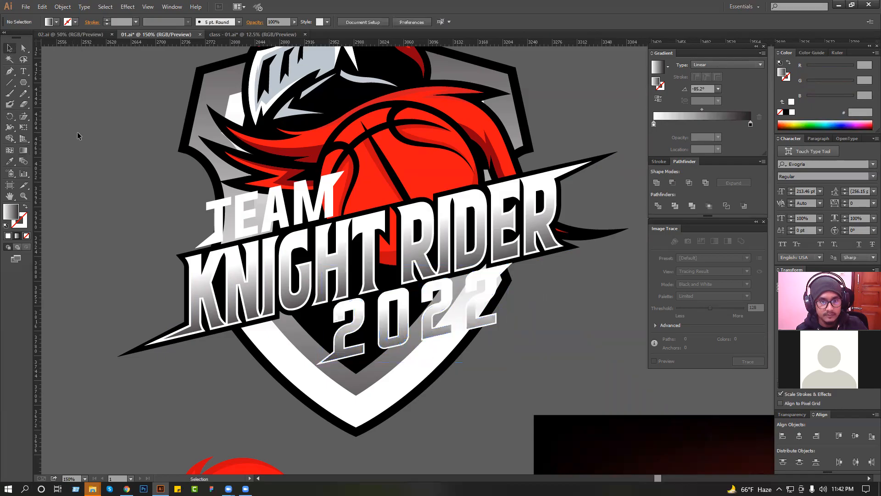
# Step: Create a -2 px offset path inside the TEAM lettering
pyautogui.click(281, 211)
pyautogui.click(62, 7)
pyautogui.moveTo(91, 192)
pyautogui.click(209, 222)
pyautogui.click(448, 271)
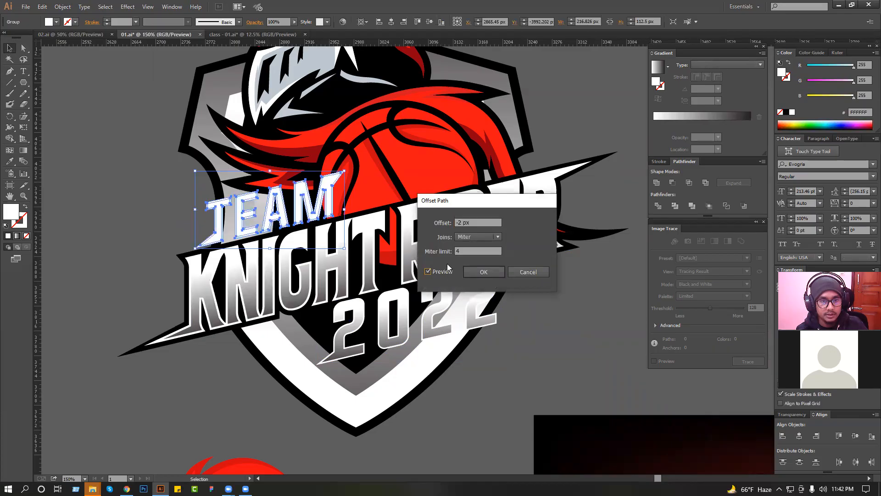
pyautogui.click(484, 272)
# Step: Copy the KNIGHT RIDER gradient to the inset TEAM shapes and redirect it down the letters at an angle of about -79°
pyautogui.press('i')
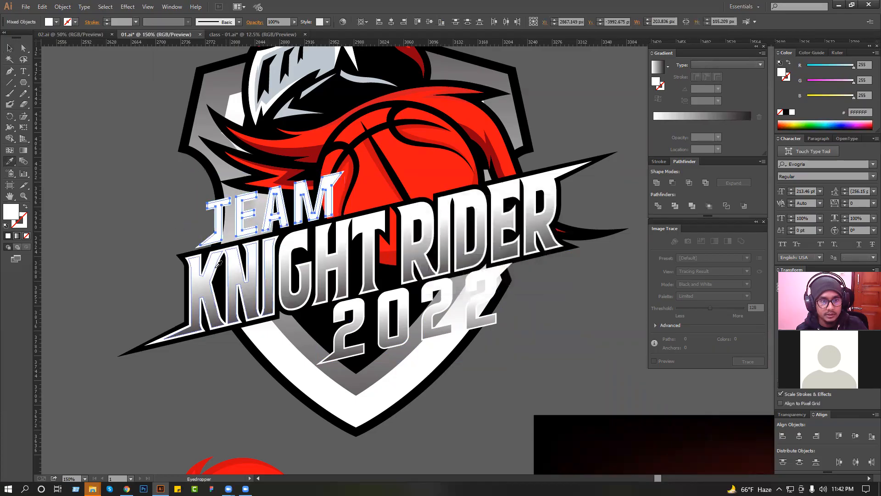
pyautogui.click(222, 267)
pyautogui.press('g')
pyautogui.moveTo(284, 199); pyautogui.dragTo(288, 251)
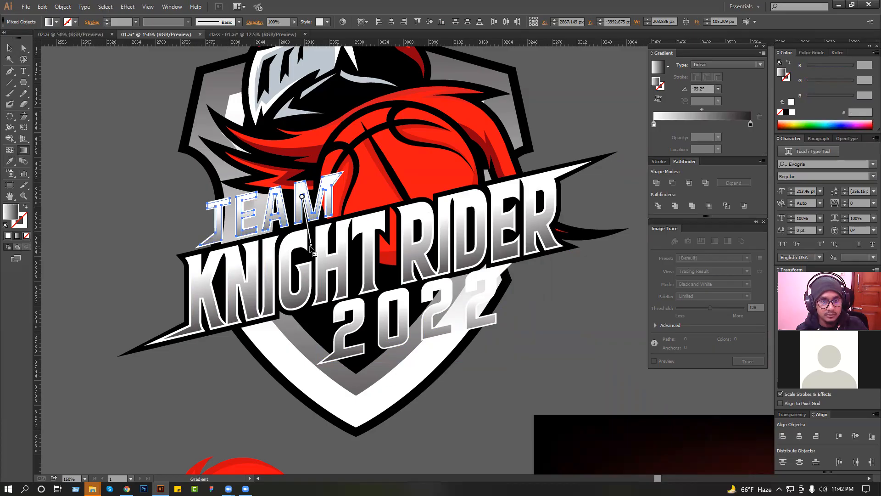
pyautogui.press('v')
pyautogui.click(124, 214)
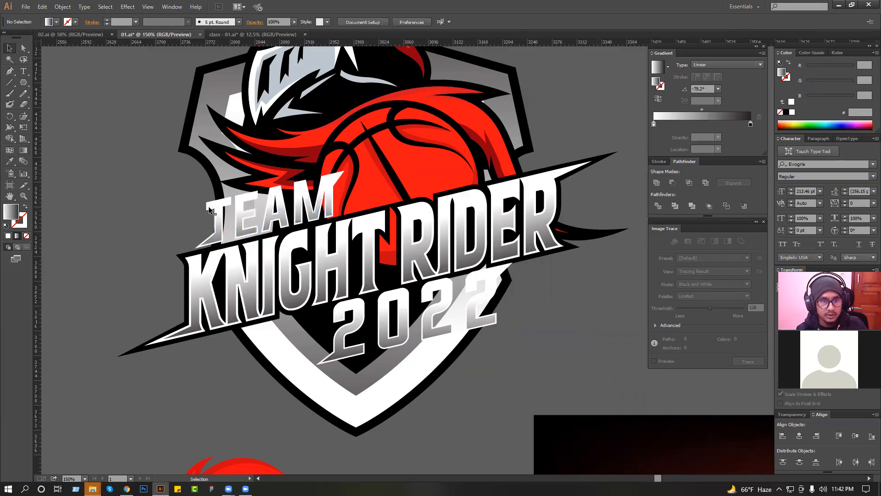
# Step: Make a united copy of the TEAM and 2022 lettering behind the originals and fill it with black
pyautogui.click(219, 217)
pyautogui.keyDown('shift'); pyautogui.click(404, 316); pyautogui.keyUp('shift')
pyautogui.press('a')
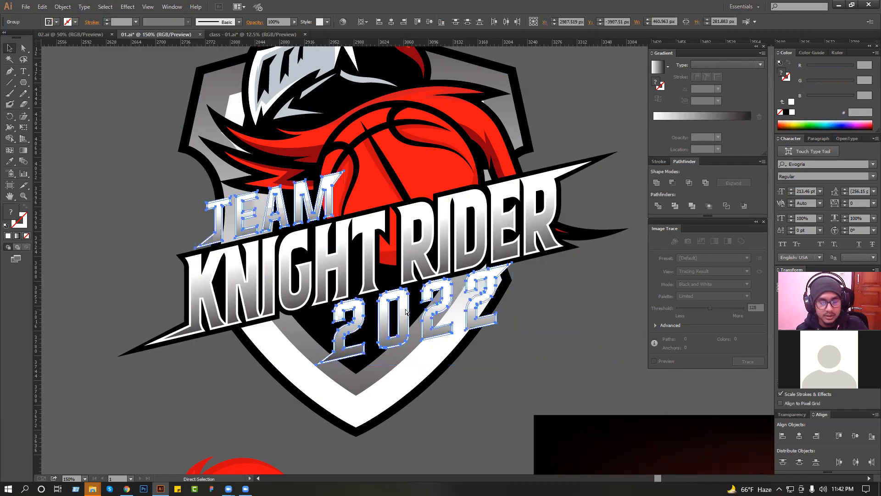
pyautogui.click(656, 183)
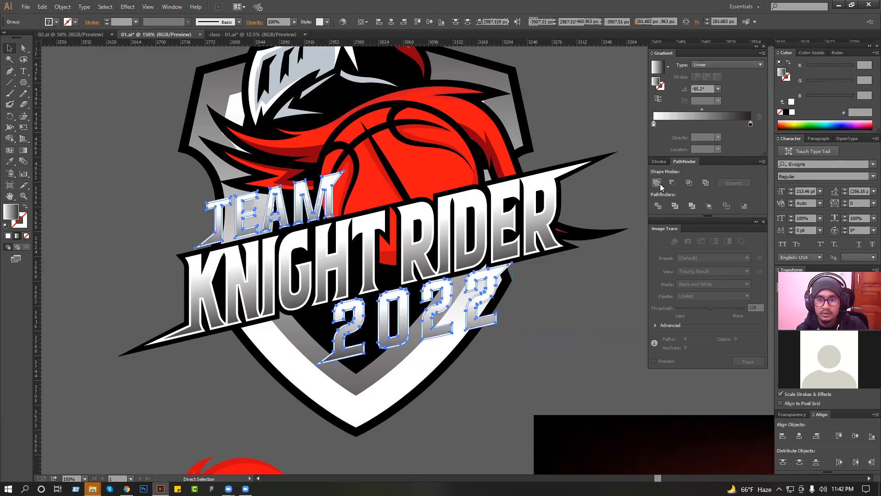
pyautogui.press('v')
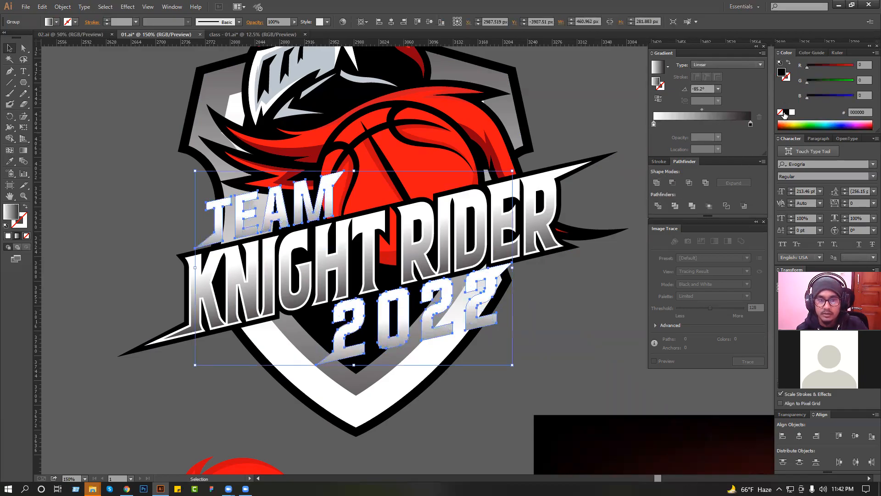
pyautogui.click(787, 113)
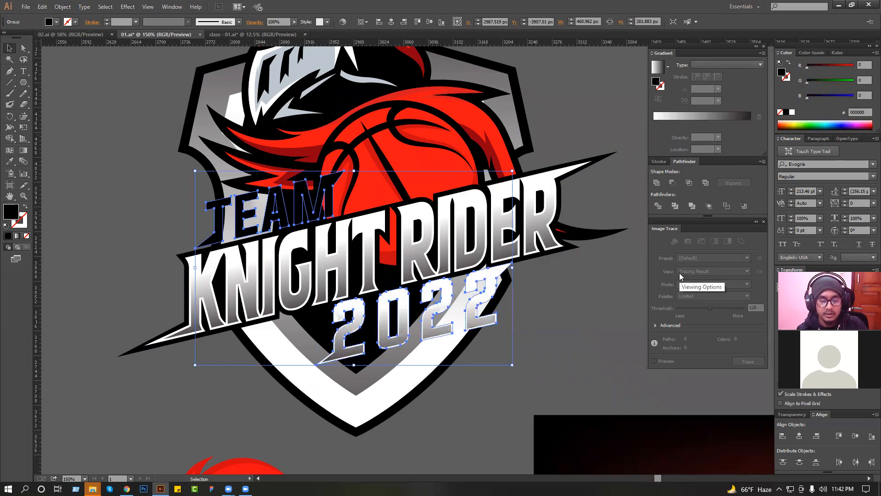
# Step: Create an outward offset path with miter joins from the black TEAM and 2022 copy to form an outline around the lettering
pyautogui.click(62, 6)
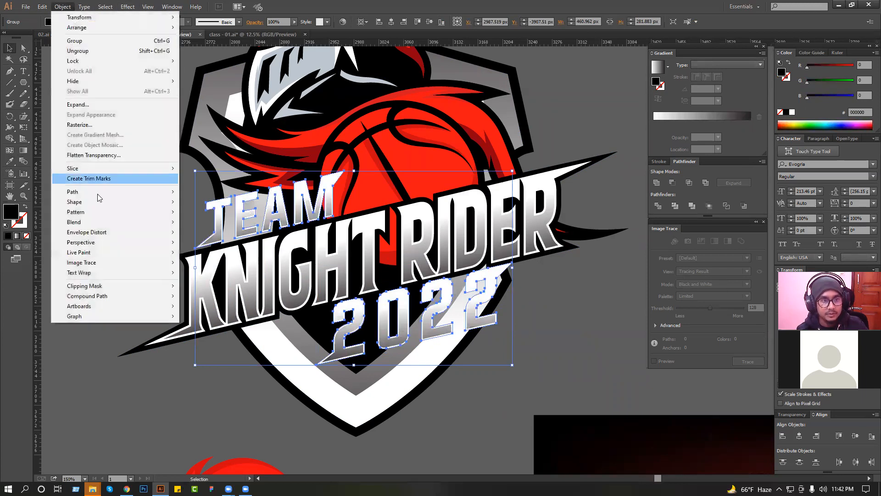
pyautogui.moveTo(114, 191)
pyautogui.click(207, 224)
pyautogui.click(448, 266)
pyautogui.click(486, 224)
pyautogui.press('Up')
pyautogui.press('Up')
pyautogui.press('Up')
pyautogui.press('Up')
pyautogui.press('Up')
pyautogui.press('Up')
pyautogui.press('Up')
pyautogui.press('Up')
pyautogui.press('Up')
pyautogui.press('Up')
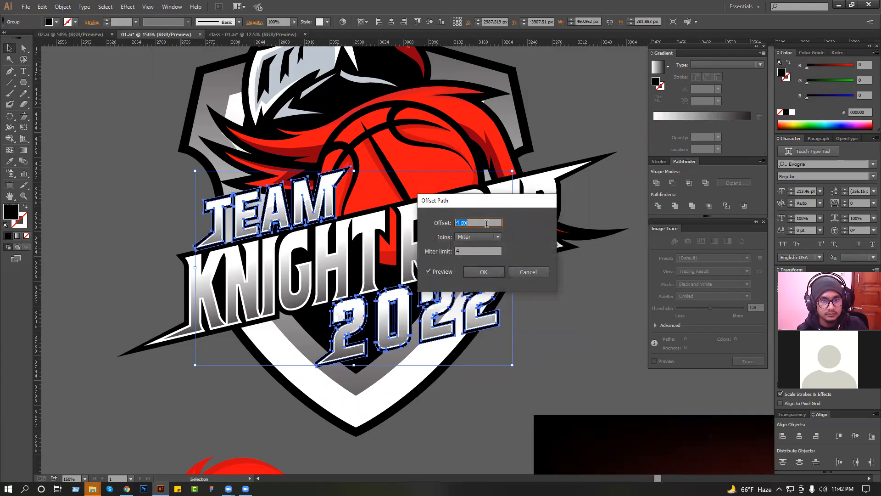
pyautogui.click(485, 271)
pyautogui.click(546, 305)
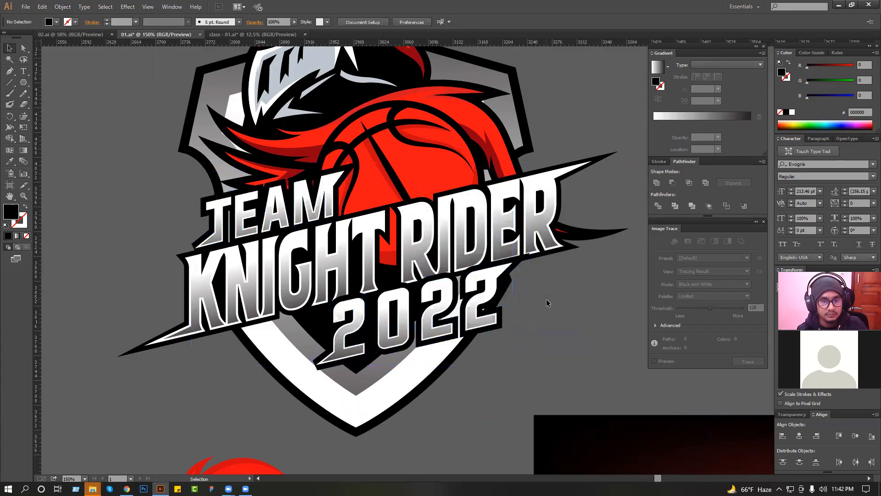
# Step: Unite the black outline pieces behind TEAM and 2022 with the Pathfinder
pyautogui.doubleClick(503, 318)
pyautogui.doubleClick(523, 310)
pyautogui.click(504, 312)
pyautogui.click(658, 183)
pyautogui.click(603, 256)
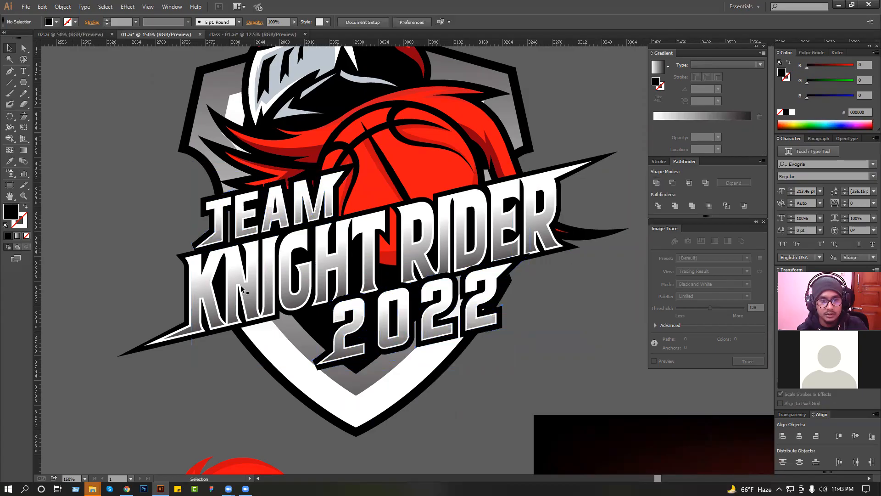
# Step: Group the KNIGHT RIDER lettering with its black outline
pyautogui.click(167, 358)
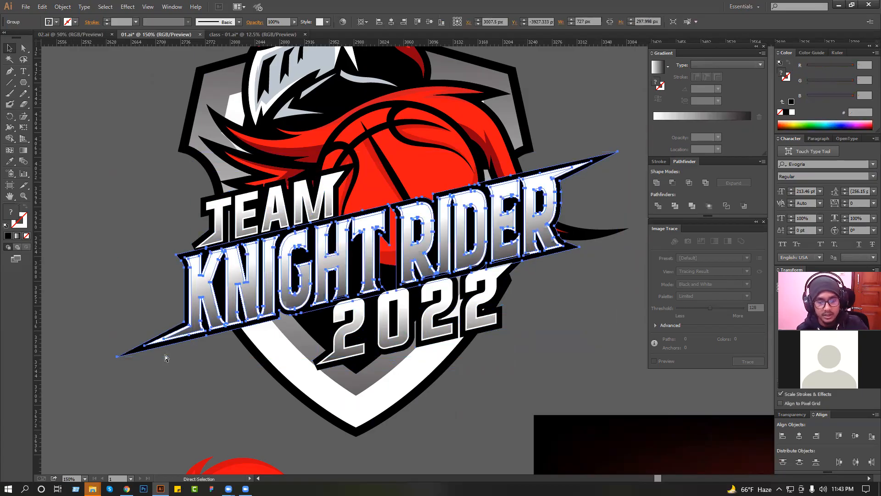
pyautogui.click(501, 352)
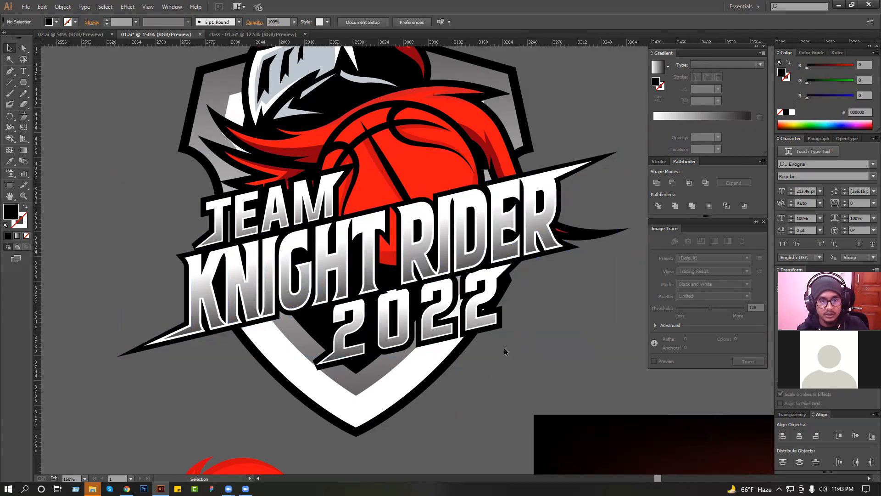
# Step: Try to separate the 2022 outline from the TEAM outline by ungrouping the black shape
pyautogui.moveTo(491, 323); pyautogui.dragTo(490, 324)
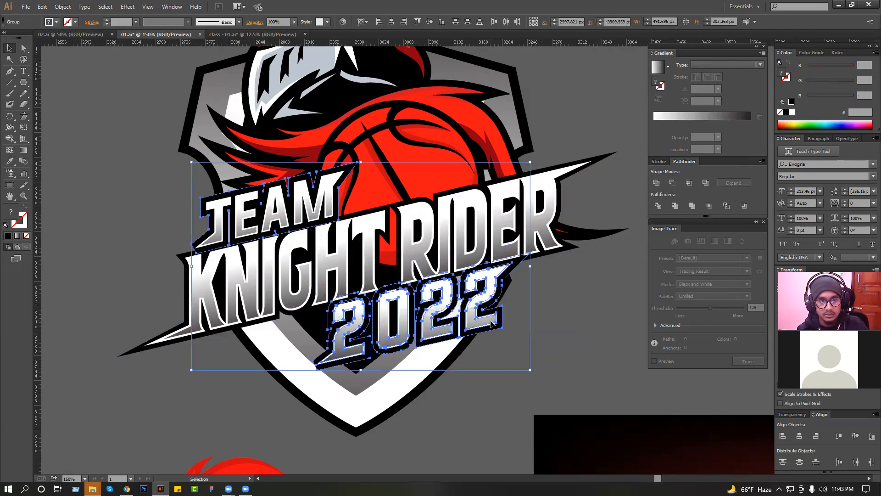
pyautogui.doubleClick(491, 324)
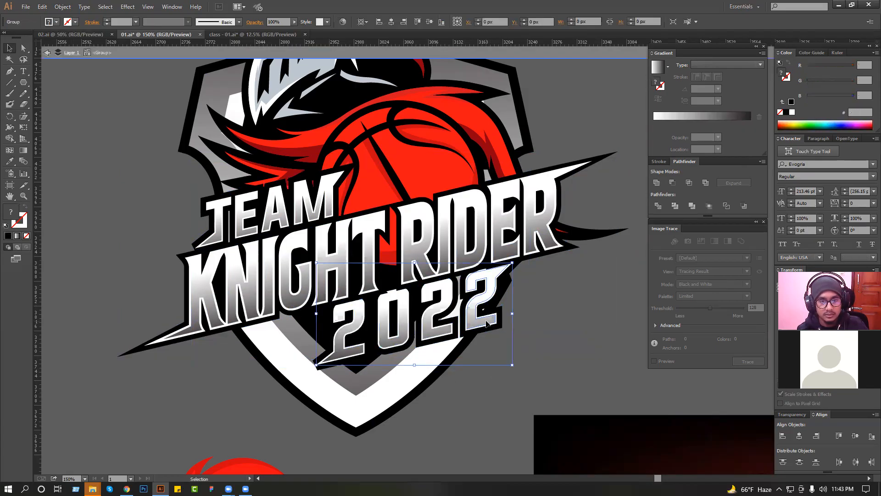
pyautogui.doubleClick(508, 340)
pyautogui.click(490, 322)
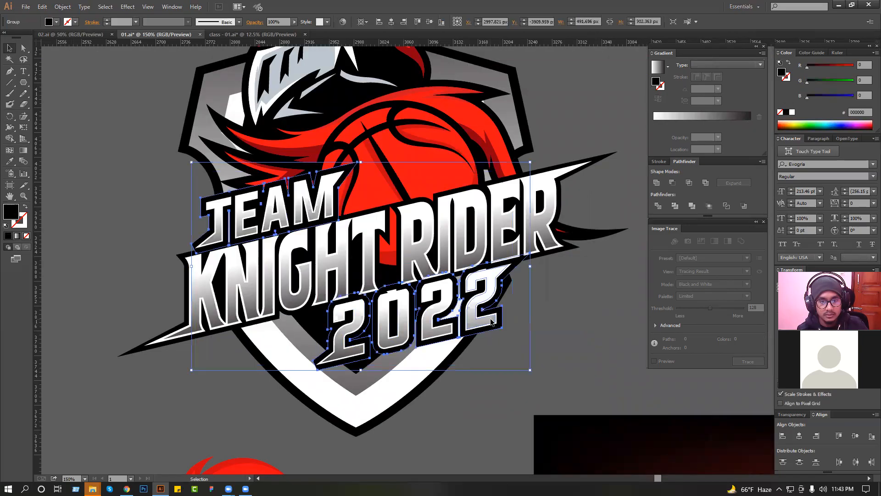
pyautogui.doubleClick(491, 322)
pyautogui.click(491, 323)
pyautogui.click(523, 321)
pyautogui.click(493, 321)
pyautogui.doubleClick(533, 331)
pyautogui.click(500, 326)
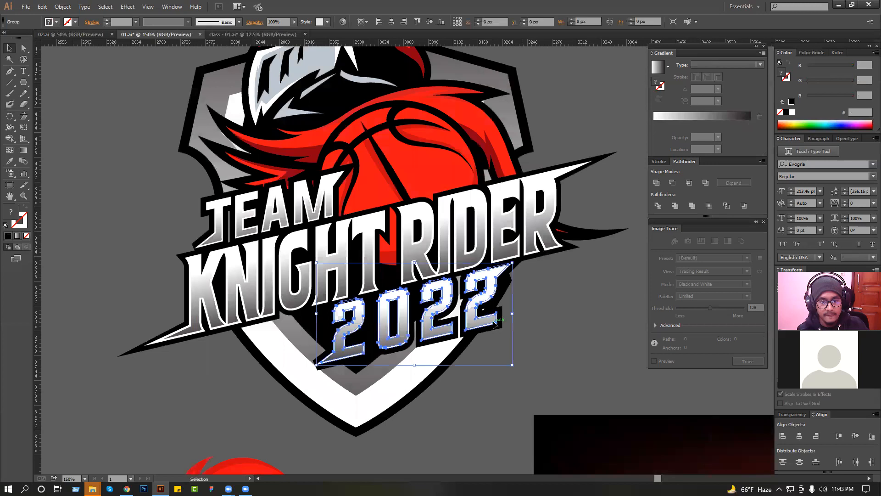
pyautogui.rightClick(500, 326)
pyautogui.click(519, 376)
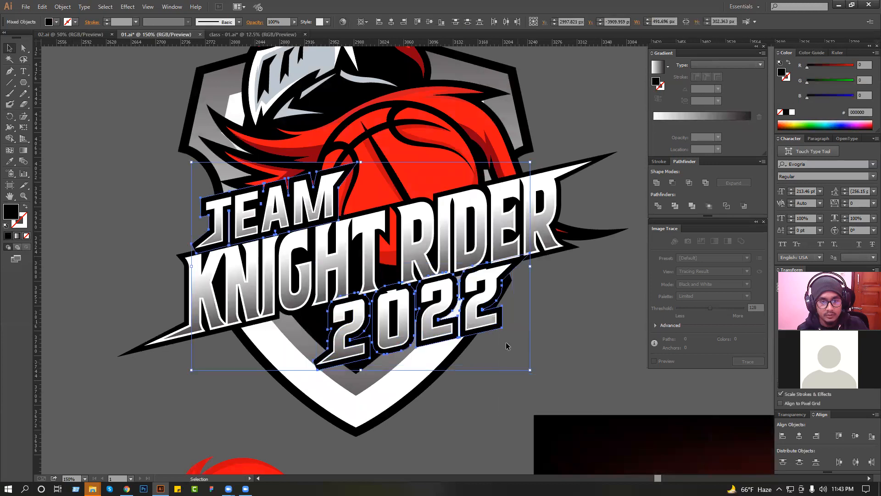
# Step: Try moving the 2022 digits and part of their outline down 7 px, and undo the changes
pyautogui.click(493, 321)
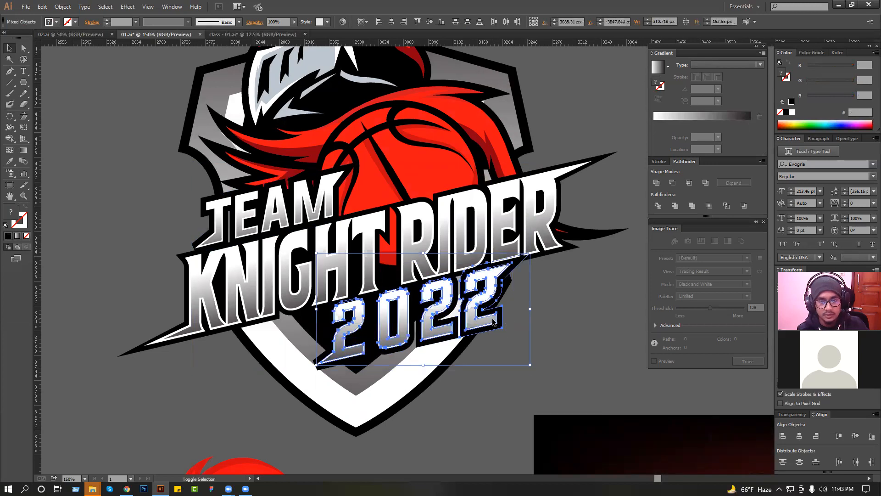
pyautogui.press('Down')
pyautogui.press('Down')
pyautogui.press('Down')
pyautogui.press('Down')
pyautogui.press('Down')
pyautogui.press('Down')
pyautogui.press('Down')
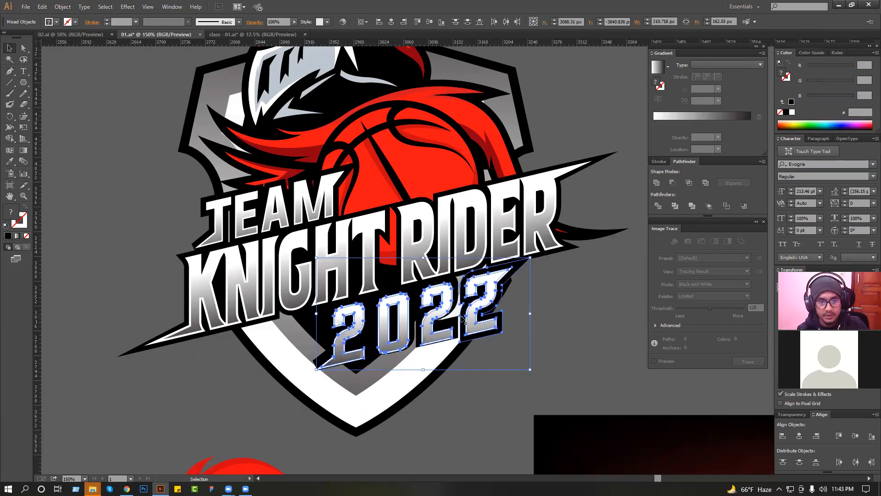
pyautogui.press('a')
pyautogui.moveTo(376, 347); pyautogui.dragTo(377, 346)
pyautogui.hotkey('ctrl', 'z')
pyautogui.hotkey('ctrl', 'z')
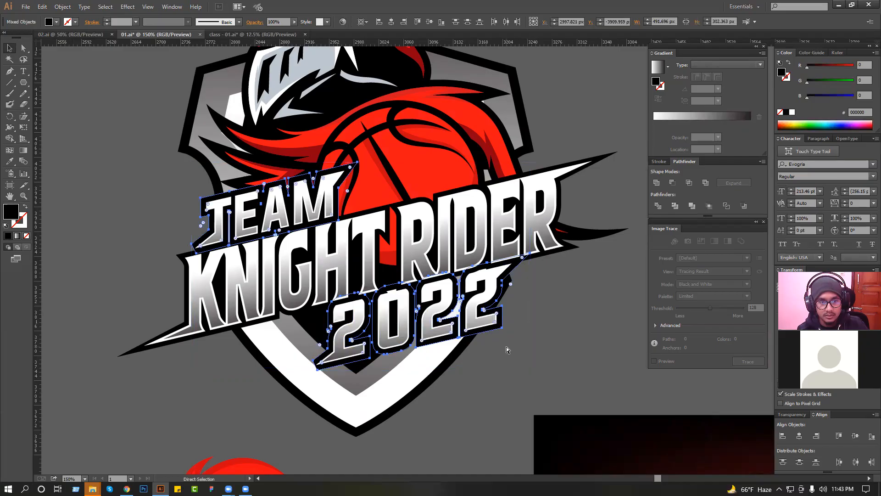
# Step: Ungroup the black outline behind TEAM and 2022 into separate pieces
pyautogui.press('v')
pyautogui.click(504, 350)
pyautogui.click(503, 317)
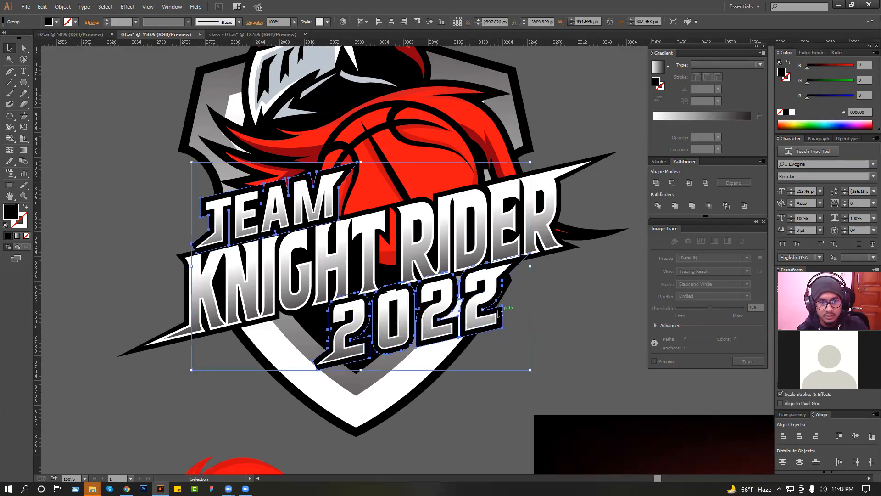
pyautogui.rightClick(499, 312)
pyautogui.click(514, 364)
pyautogui.moveTo(513, 349)
pyautogui.mouseDown()
pyautogui.moveTo(492, 319)
pyautogui.moveTo(515, 338)
pyautogui.mouseUp()
pyautogui.hotkey('ctrl', 'z')
pyautogui.click(511, 357)
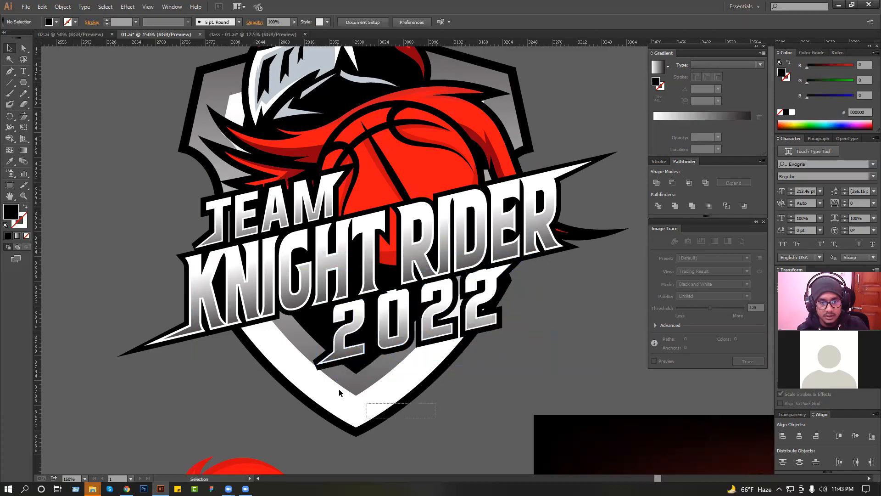
# Step: Lock the shield shapes and group the 2022 digits with their black outline pieces
pyautogui.moveTo(327, 377); pyautogui.dragTo(324, 376)
pyautogui.hotkey('ctrl', '2')
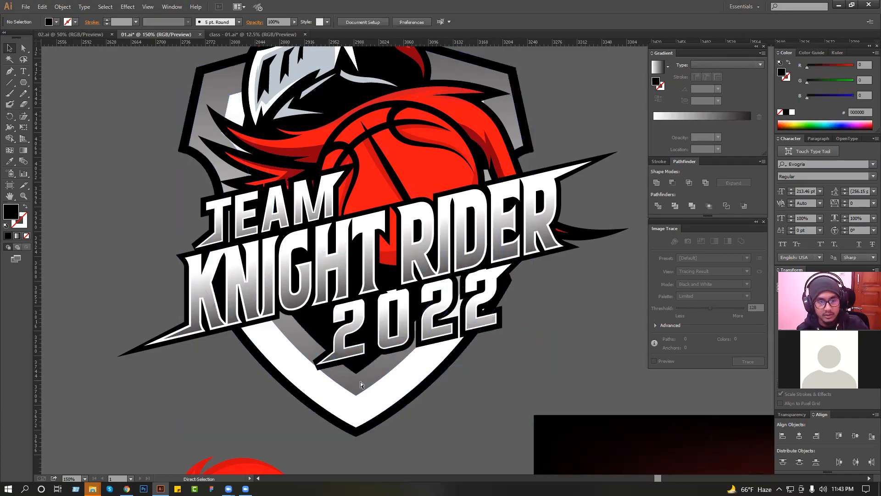
pyautogui.click(505, 357)
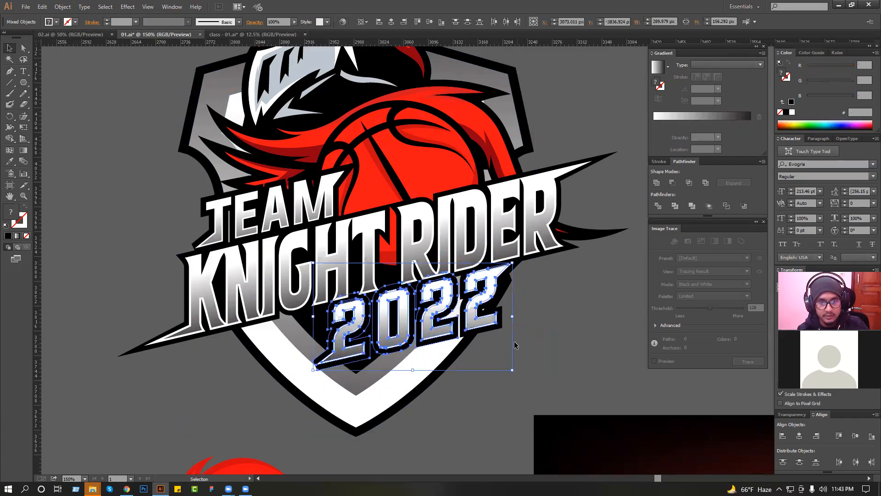
pyautogui.moveTo(297, 336); pyautogui.dragTo(296, 335)
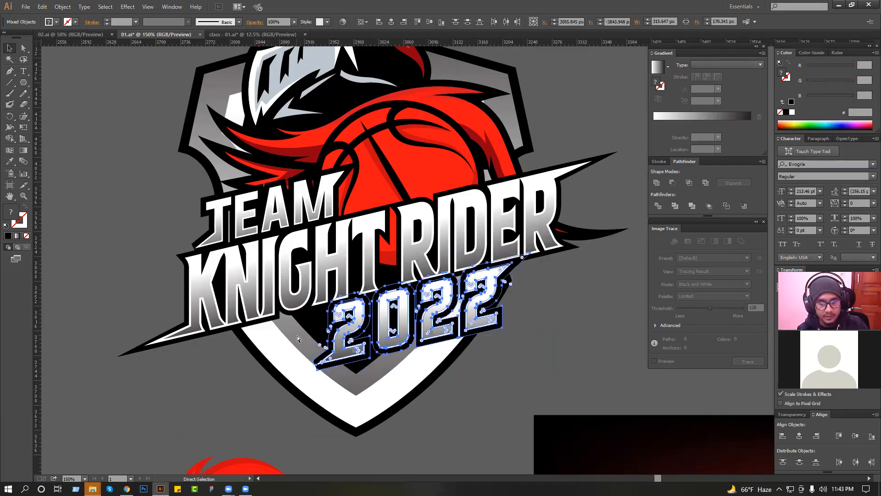
pyautogui.hotkey('ctrl', 'g')
pyautogui.moveTo(483, 288); pyautogui.dragTo(483, 378)
pyautogui.hotkey('ctrl', 'z')
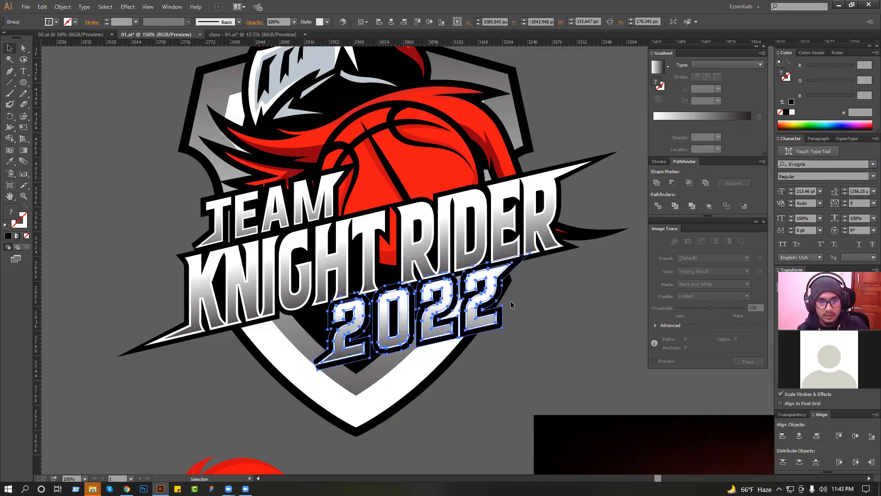
# Step: Scale the 2022 group down toward its lower-left tip to about 259 px wide and 140 px high
pyautogui.click(503, 272)
pyautogui.moveTo(518, 260); pyautogui.dragTo(470, 287)
pyautogui.click(560, 298)
pyautogui.click(463, 302)
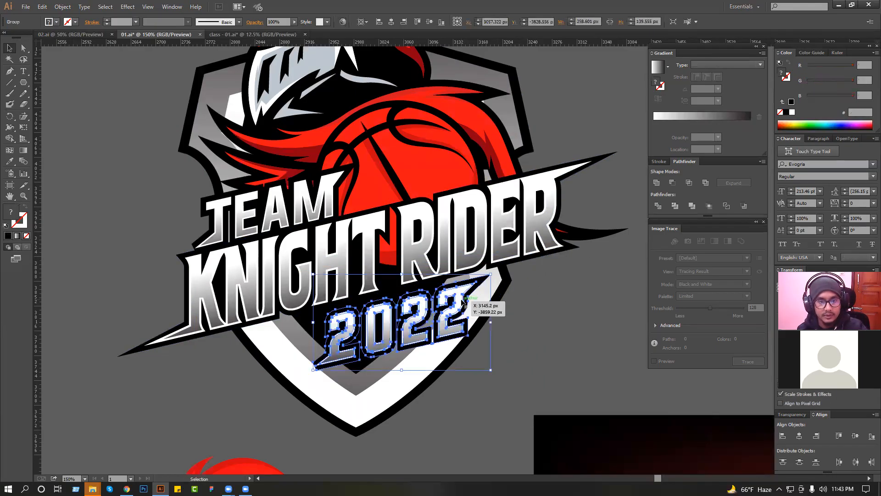
pyautogui.click(598, 307)
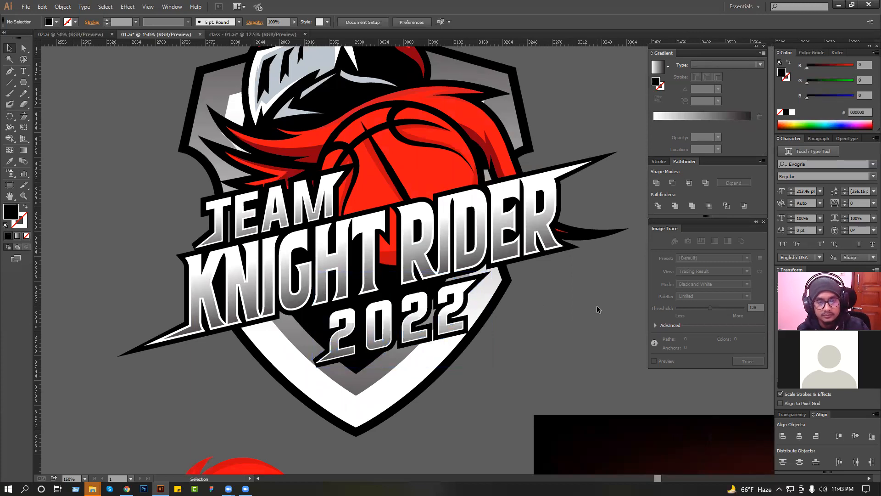
# Step: Pull the black outline's corner at the first 2's lower-left tip outward into a sharp point
pyautogui.moveTo(246, 319); pyautogui.dragTo(456, 419)
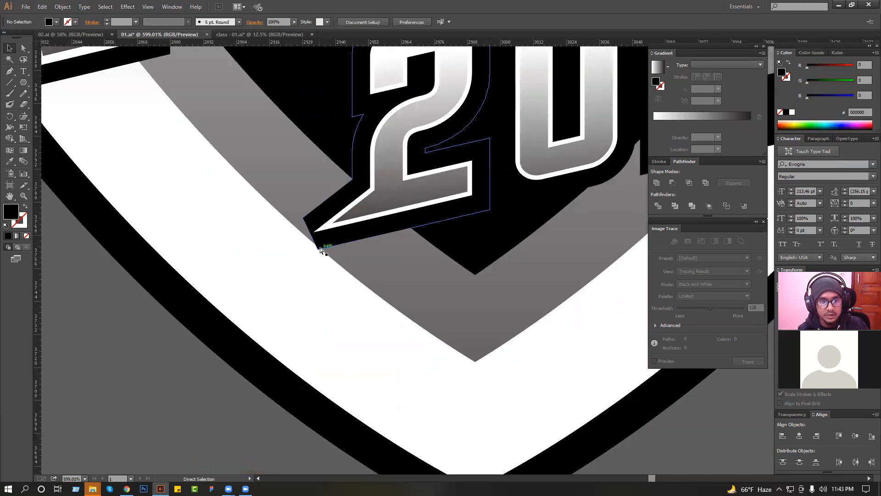
pyautogui.moveTo(319, 252)
pyautogui.mouseDown()
pyautogui.moveTo(240, 275)
pyautogui.moveTo(245, 266)
pyautogui.mouseUp()
pyautogui.scroll(-4, 265, 307)
pyautogui.moveTo(192, 261); pyautogui.dragTo(359, 337)
pyautogui.moveTo(390, 253); pyautogui.dragTo(385, 253)
pyautogui.scroll(-4, 224, 349)
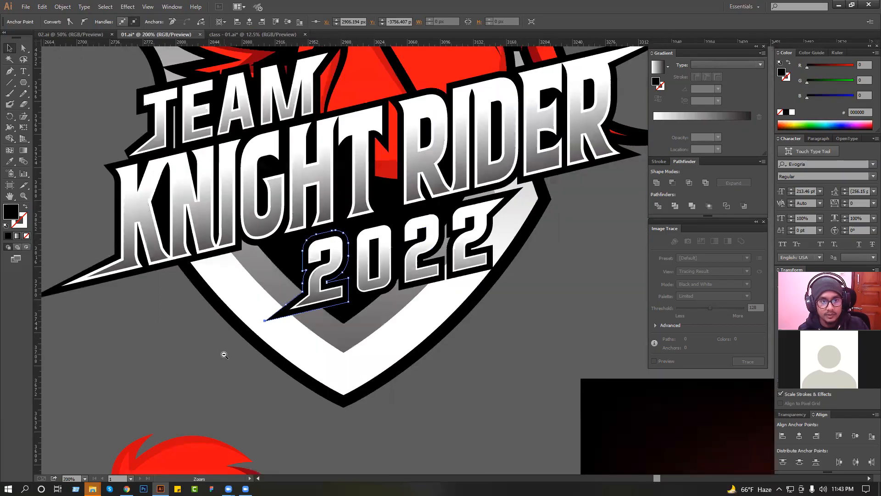
pyautogui.keyDown('ctrl'); pyautogui.keyDown('alt'); pyautogui.click(224, 355); pyautogui.keyUp('alt'); pyautogui.keyUp('ctrl')
pyautogui.click(204, 350)
# Step: Extend the black outline's corner at the lower-left tip of TEAM's T down to the KNIGHT RIDER outline
pyautogui.moveTo(286, 297); pyautogui.dragTo(297, 366)
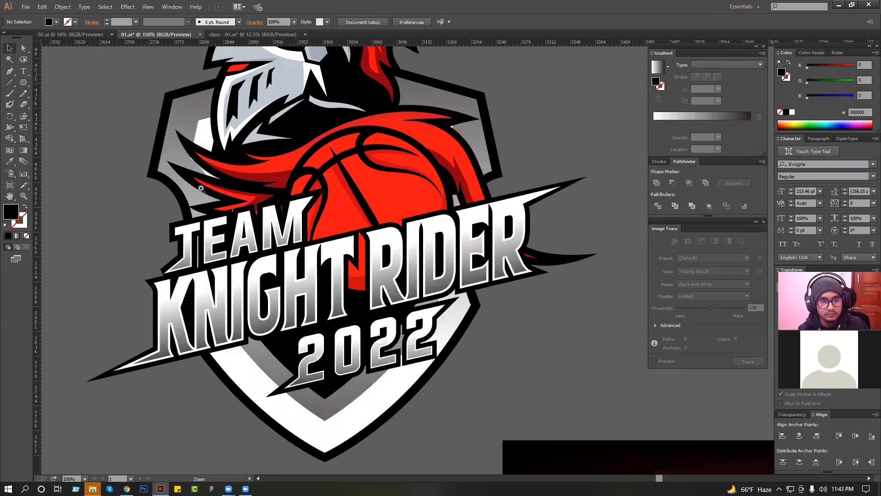
pyautogui.moveTo(186, 152); pyautogui.dragTo(301, 274)
pyautogui.scroll(-1, 315, 265)
pyautogui.moveTo(276, 339); pyautogui.dragTo(316, 298)
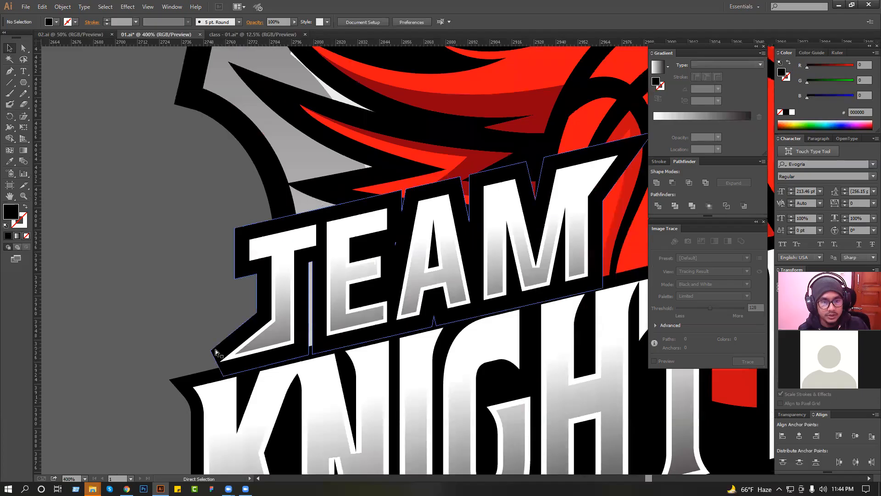
pyautogui.moveTo(211, 351); pyautogui.dragTo(180, 377)
pyautogui.click(169, 314)
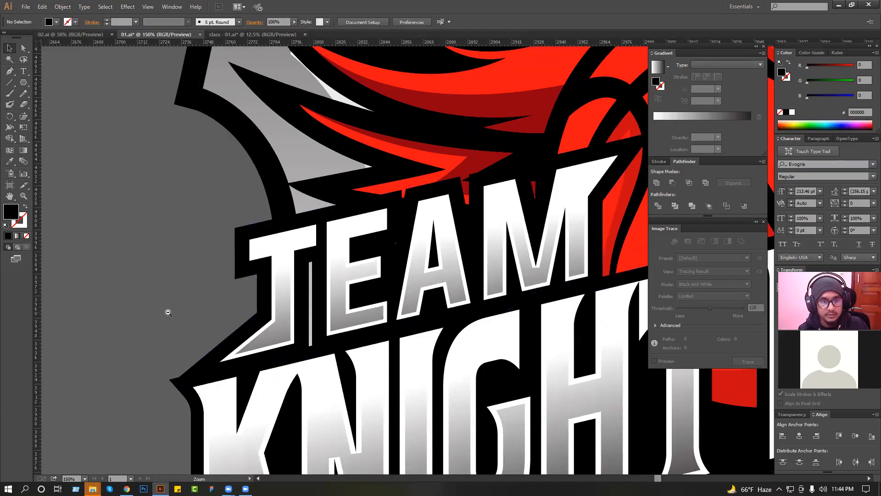
# Step: Start a black filled Pen path at the lower-left tip of TEAM's T, running along the word's upper edge and down past the M
pyautogui.scroll(-3, 168, 314)
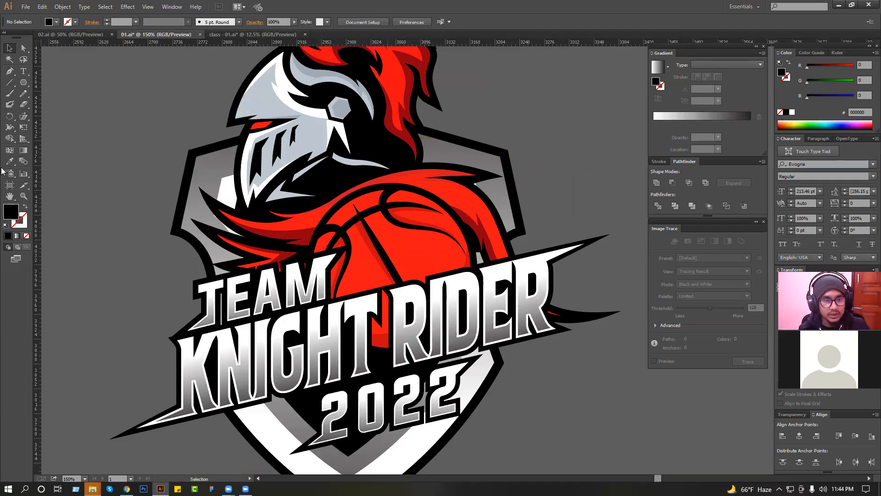
pyautogui.moveTo(180, 209); pyautogui.dragTo(367, 370)
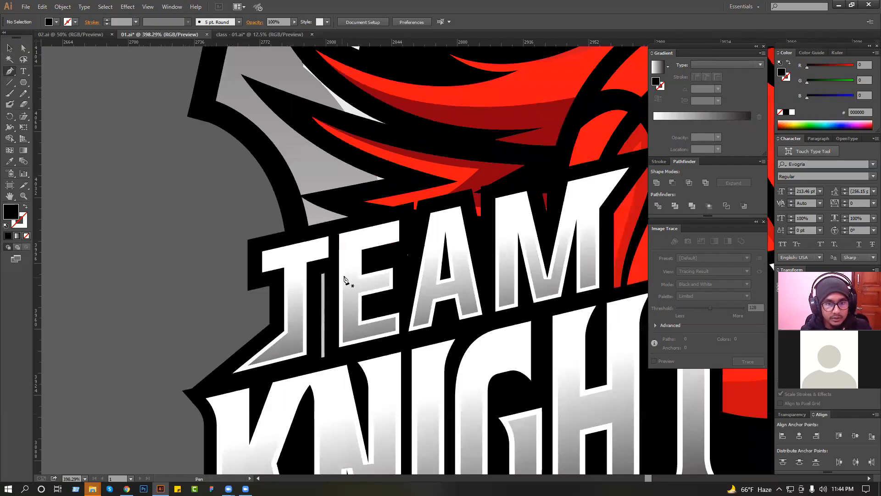
pyautogui.click(276, 338)
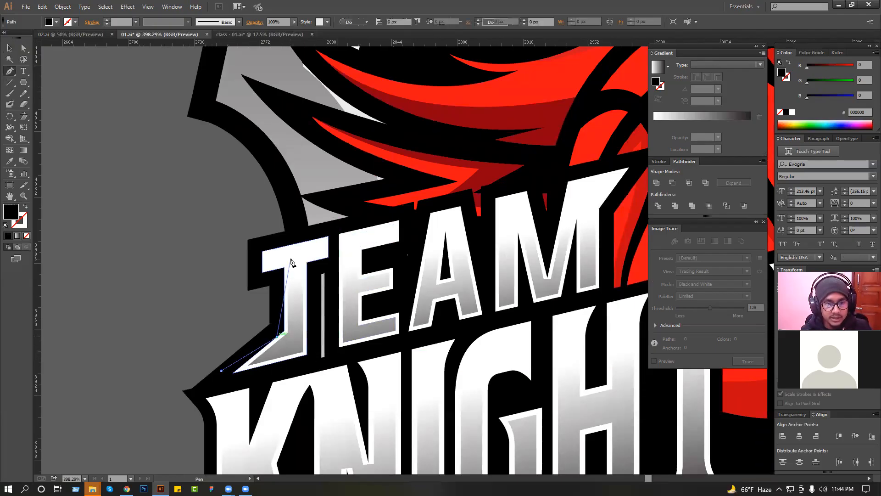
pyautogui.click(290, 259)
pyautogui.click(248, 239)
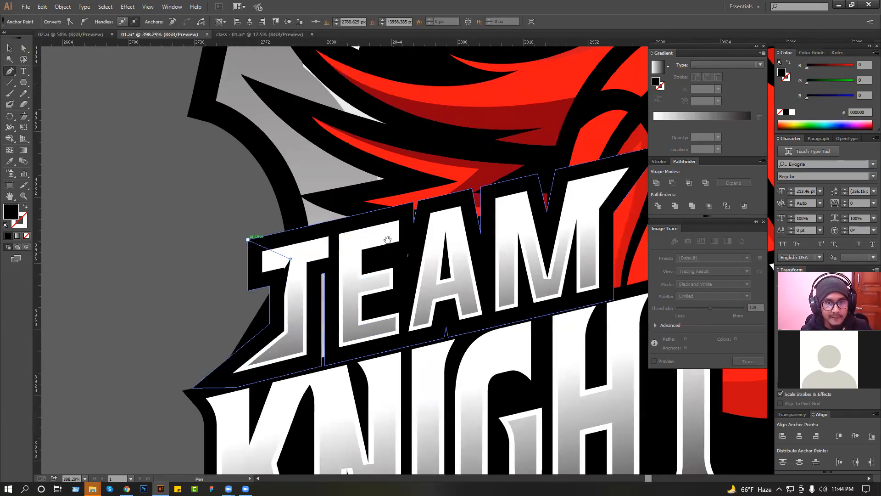
pyautogui.moveTo(608, 162); pyautogui.dragTo(432, 225)
pyautogui.click(488, 206)
pyautogui.click(405, 279)
pyautogui.click(401, 369)
pyautogui.moveTo(412, 408); pyautogui.dragTo(389, 333)
# Step: Continue the black path through the upper part of KNIGHT RIDER to the outline's sharp point below the final R
pyautogui.click(507, 251)
pyautogui.moveTo(557, 252); pyautogui.dragTo(379, 254)
pyautogui.click(451, 233)
pyautogui.click(477, 302)
pyautogui.moveTo(608, 259); pyautogui.dragTo(402, 274)
pyautogui.click(401, 271)
pyautogui.click(481, 215)
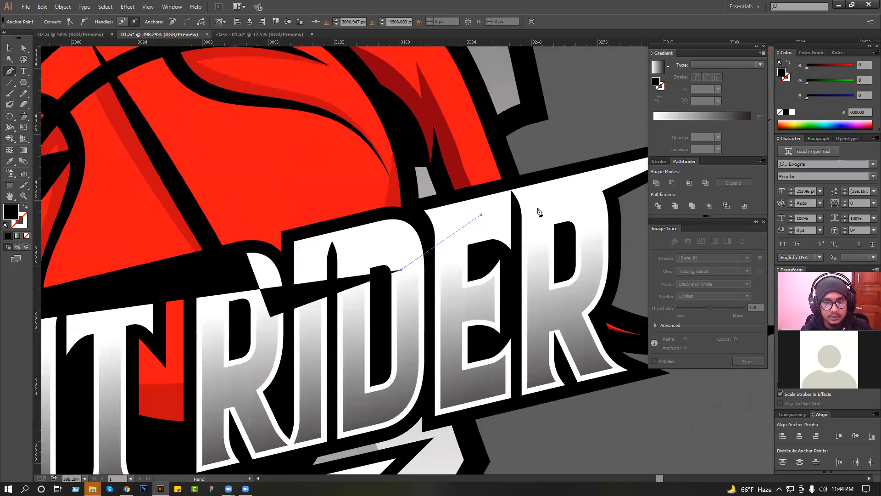
pyautogui.click(548, 208)
pyautogui.moveTo(572, 252); pyautogui.dragTo(546, 187)
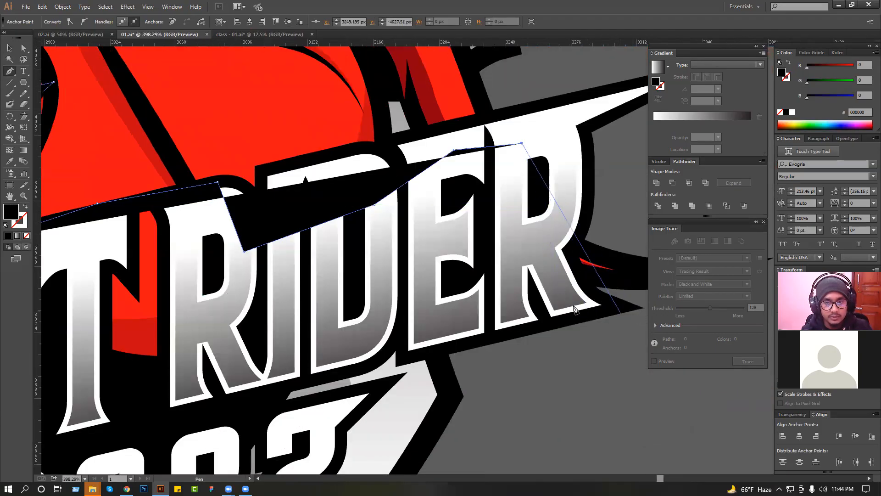
pyautogui.click(567, 305)
pyautogui.click(643, 307)
# Step: Continue the black path back along the lower edge of KNIGHT RIDER, between the lettering and 2022, as far as the G and N
pyautogui.moveTo(516, 324); pyautogui.dragTo(473, 266)
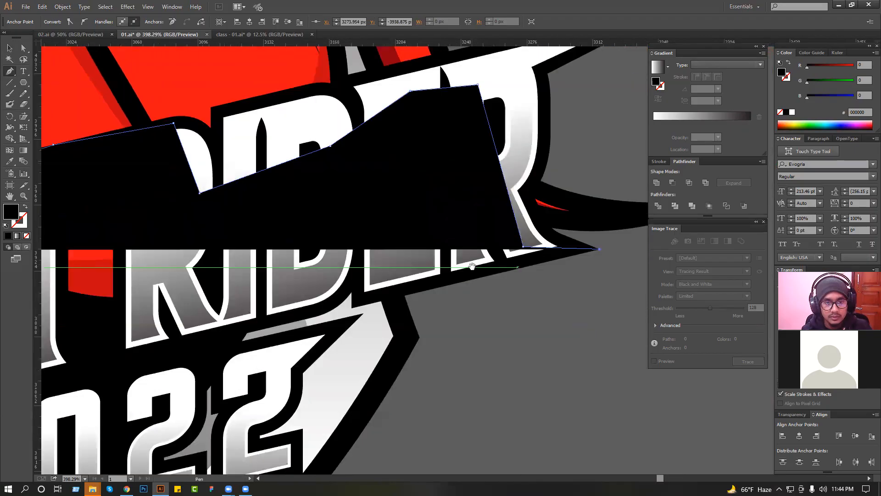
pyautogui.click(241, 307)
pyautogui.moveTo(241, 307); pyautogui.dragTo(270, 301)
pyautogui.hotkey('ctrl', 'z')
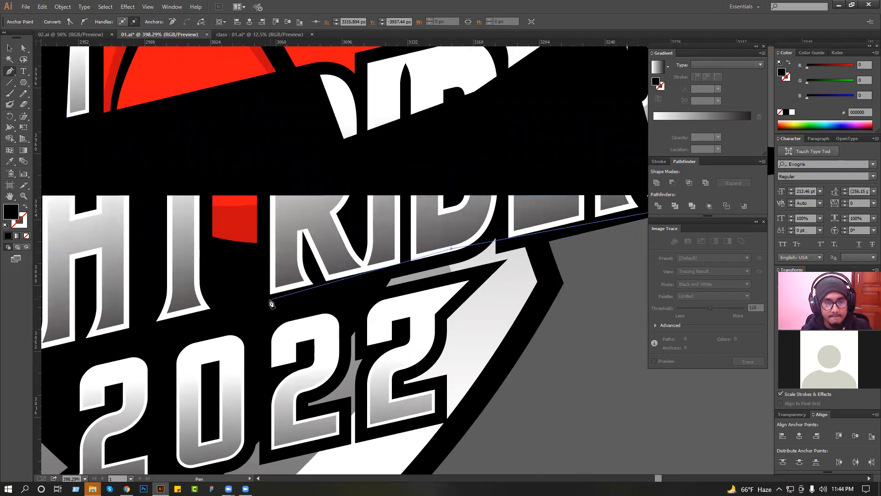
pyautogui.click(257, 306)
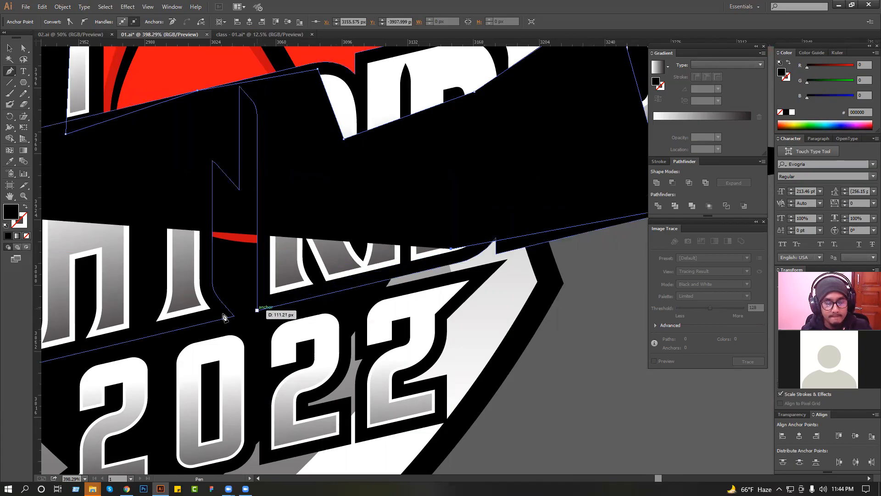
pyautogui.moveTo(225, 317); pyautogui.dragTo(560, 270)
pyautogui.click(340, 324)
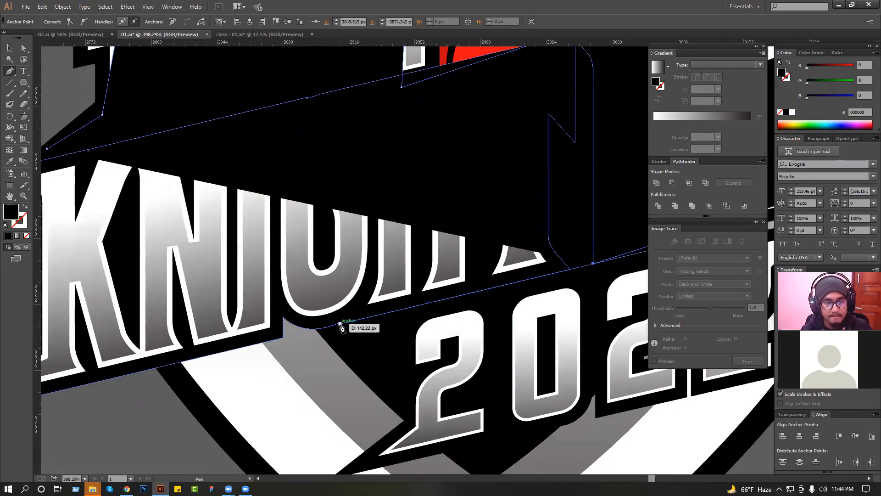
pyautogui.click(344, 289)
pyautogui.click(248, 291)
# Step: Run the black path up the left stem of the K and close it at TEAM's lower-left tip
pyautogui.moveTo(58, 354); pyautogui.dragTo(372, 297)
pyautogui.click(356, 301)
pyautogui.click(371, 160)
pyautogui.click(367, 96)
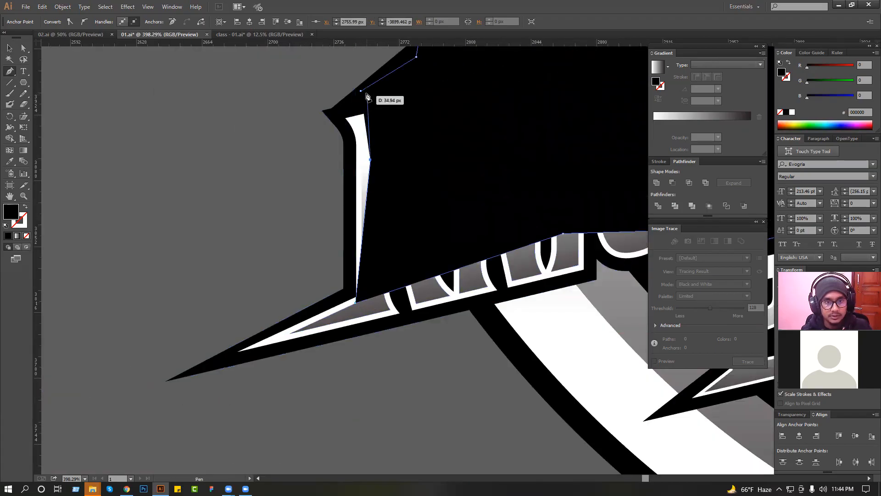
# Step: Send the black backing shape backward until it lies behind the TEAM KNIGHT RIDER lettering, and deselect it
pyautogui.click(8, 49)
pyautogui.scroll(-3, 258, 230)
pyautogui.moveTo(261, 236); pyautogui.dragTo(206, 306)
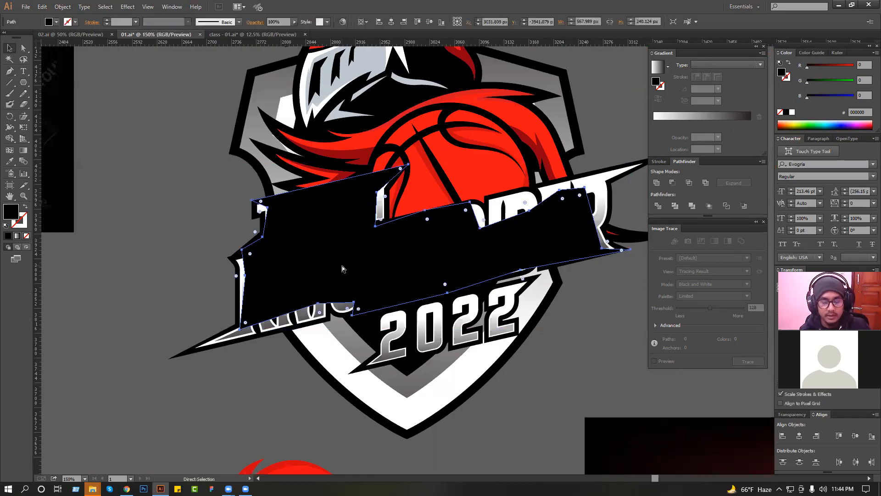
pyautogui.hotkey('ctrl', '[')
pyautogui.hotkey('ctrl', '[')
pyautogui.hotkey('ctrl', '[')
pyautogui.hotkey('ctrl', '[')
pyautogui.hotkey('ctrl', '[')
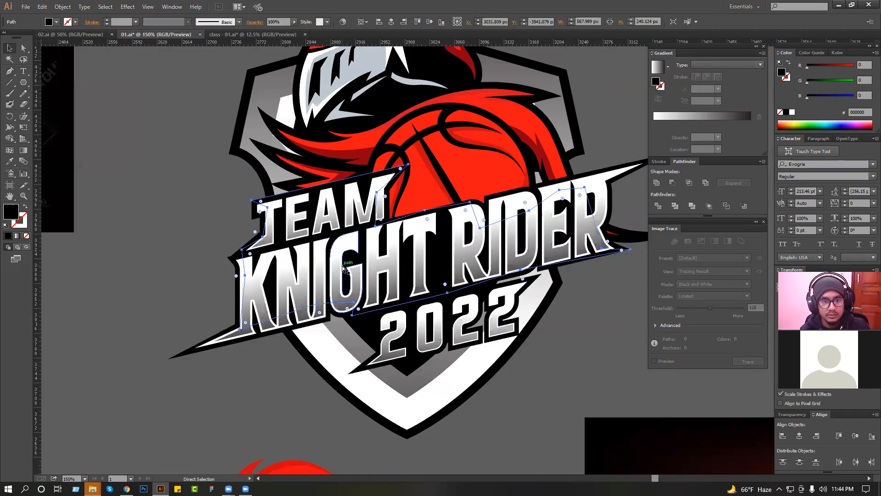
pyautogui.click(182, 231)
pyautogui.scroll(-1, 213, 263)
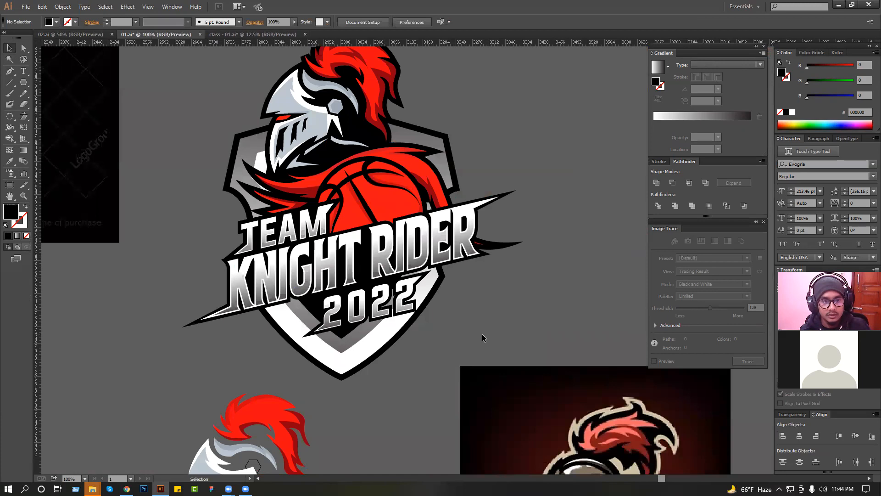
pyautogui.scroll(2, 484, 331)
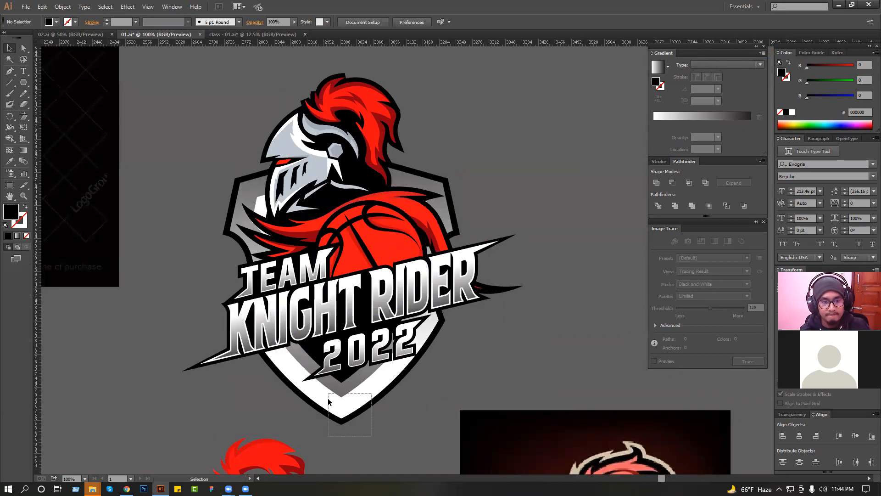
# Step: Shorten the shield group from its upper edge to about 566 px high
pyautogui.click(318, 197)
pyautogui.moveTo(342, 156); pyautogui.dragTo(341, 166)
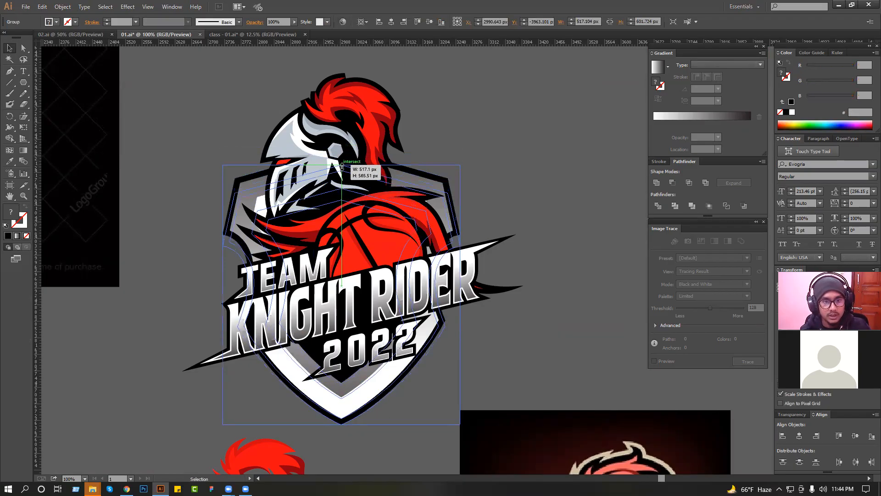
pyautogui.click(514, 164)
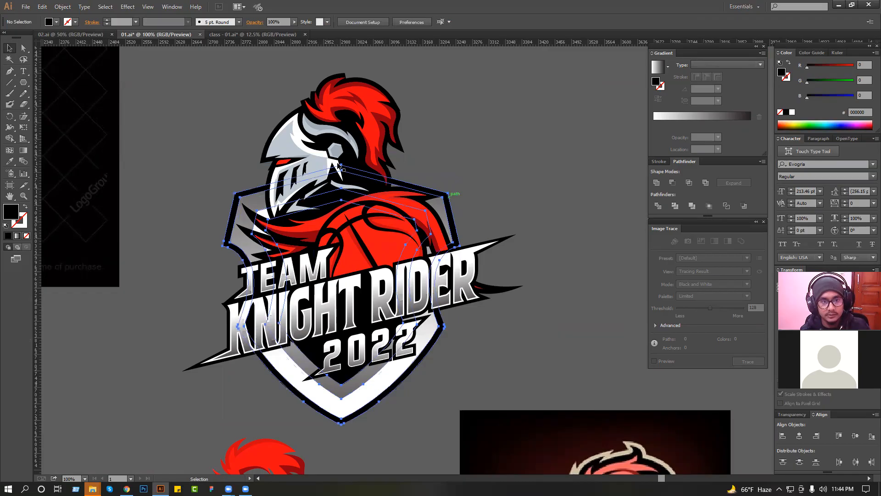
# Step: Enlarge the shield group proportionally to about 560 px wide and 613 px high, and move it slightly upward behind the knight
pyautogui.click(449, 198)
pyautogui.moveTo(342, 165); pyautogui.dragTo(342, 156)
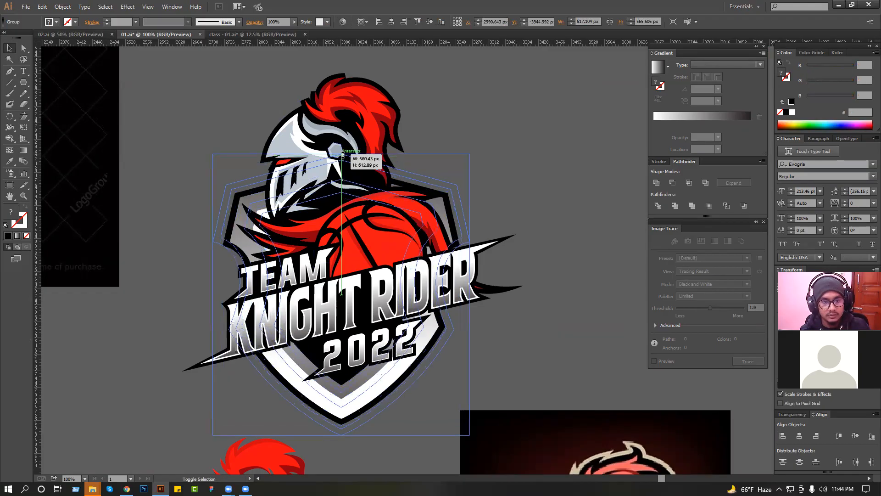
pyautogui.click(519, 166)
pyautogui.moveTo(440, 186); pyautogui.dragTo(445, 183)
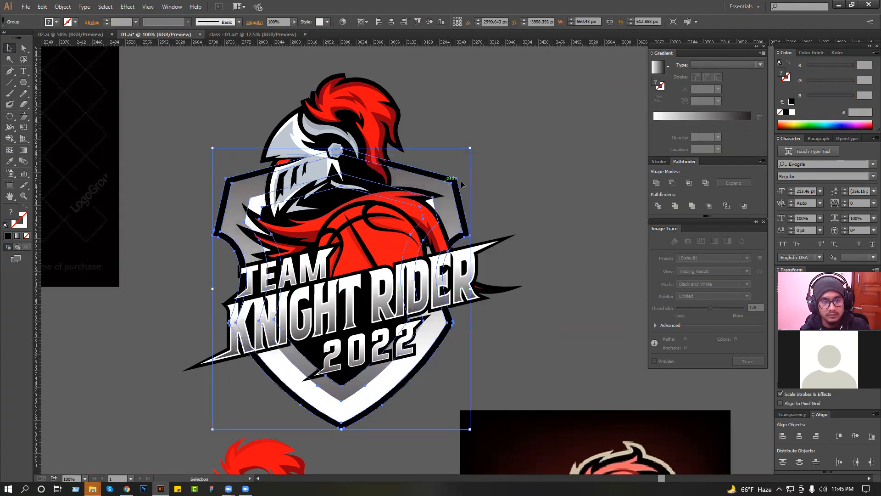
pyautogui.click(513, 182)
pyautogui.moveTo(540, 185); pyautogui.dragTo(542, 174)
pyautogui.click(404, 285)
pyautogui.click(588, 284)
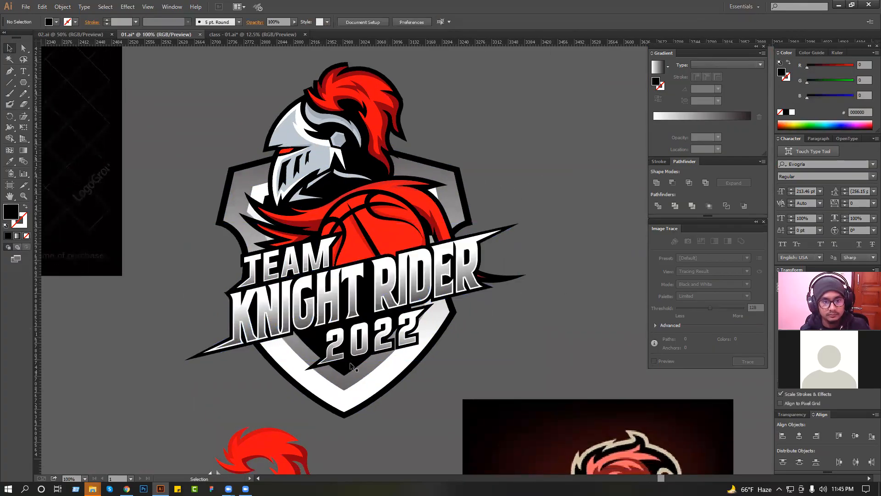
pyautogui.click(210, 362)
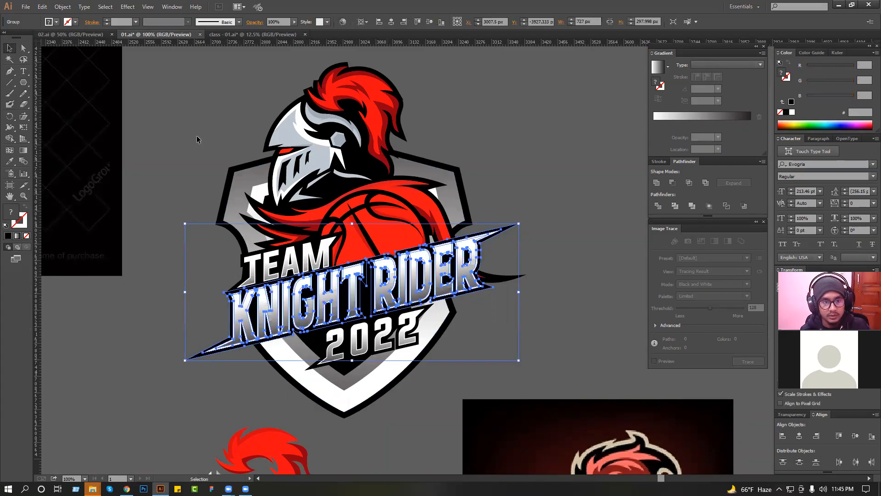
pyautogui.moveTo(485, 199); pyautogui.dragTo(485, 199)
pyautogui.click(484, 203)
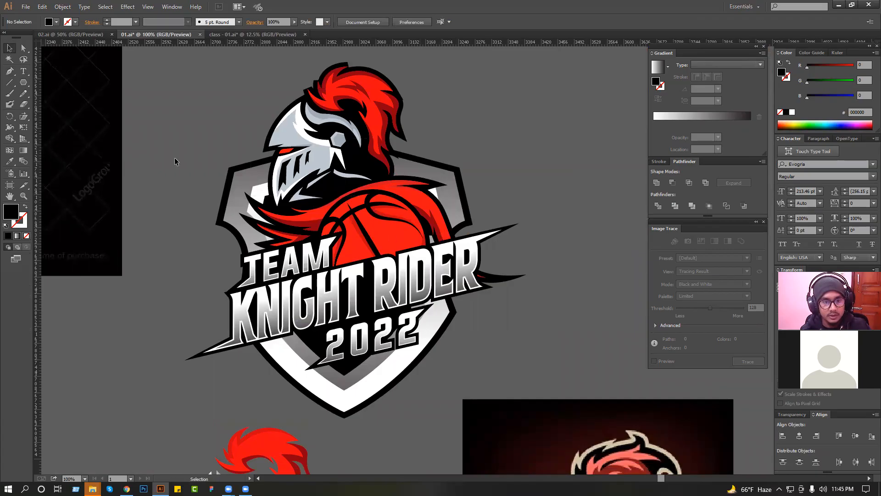
pyautogui.moveTo(517, 344); pyautogui.dragTo(517, 344)
pyautogui.click(439, 354)
pyautogui.click(386, 324)
pyautogui.moveTo(387, 324); pyautogui.dragTo(387, 323)
# Step: Try scaling the whole TEAM KNIGHT RIDER 2022 lettering slightly smaller about its centre
pyautogui.moveTo(161, 206); pyautogui.dragTo(506, 332)
pyautogui.moveTo(519, 224); pyautogui.dragTo(511, 227)
pyautogui.click(577, 230)
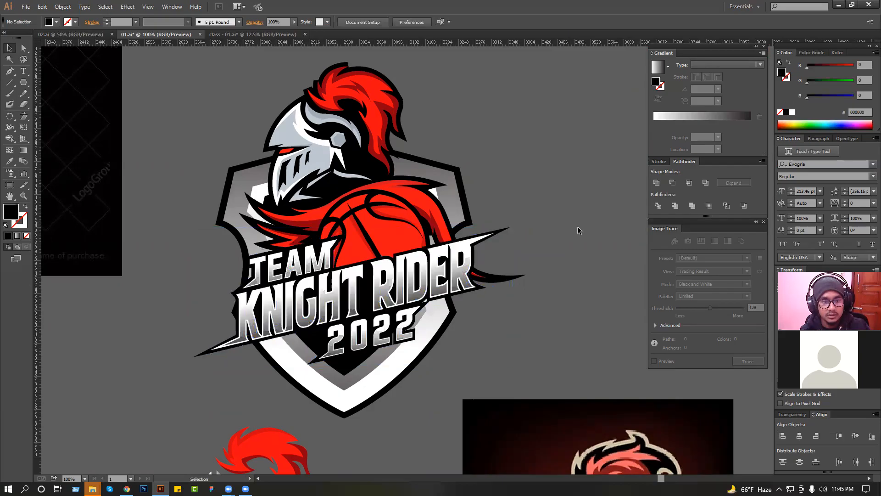
pyautogui.hotkey('ctrl', 'z')
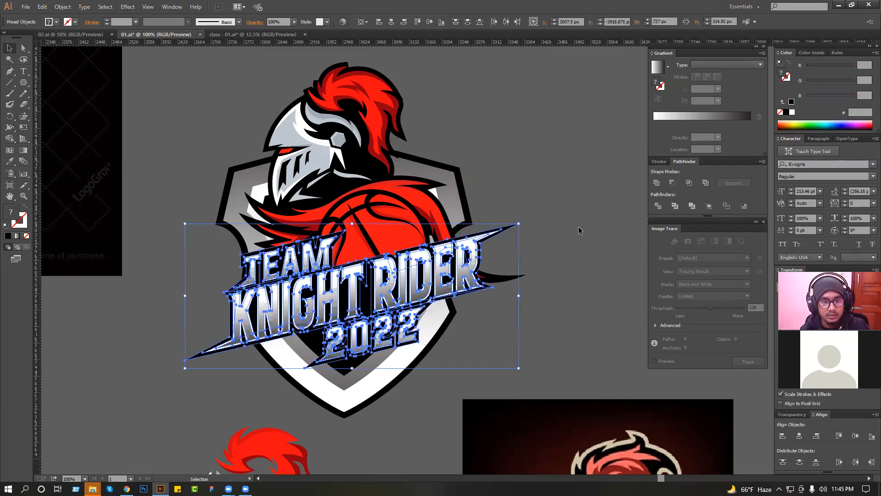
# Step: Select the complete TEAM KNIGHT RIDER 2022 lettering with its backing and shift it about 16 px to the left over the shield
pyautogui.click(578, 227)
pyautogui.moveTo(572, 232); pyautogui.dragTo(330, 368)
pyautogui.press('Left')
pyautogui.press('Left')
pyautogui.press('Left')
pyautogui.press('Left')
pyautogui.press('Left')
pyautogui.press('Left')
pyautogui.press('Left')
pyautogui.press('Left')
pyautogui.press('Left')
pyautogui.press('Left')
pyautogui.press('Left')
pyautogui.press('Left')
pyautogui.press('Left')
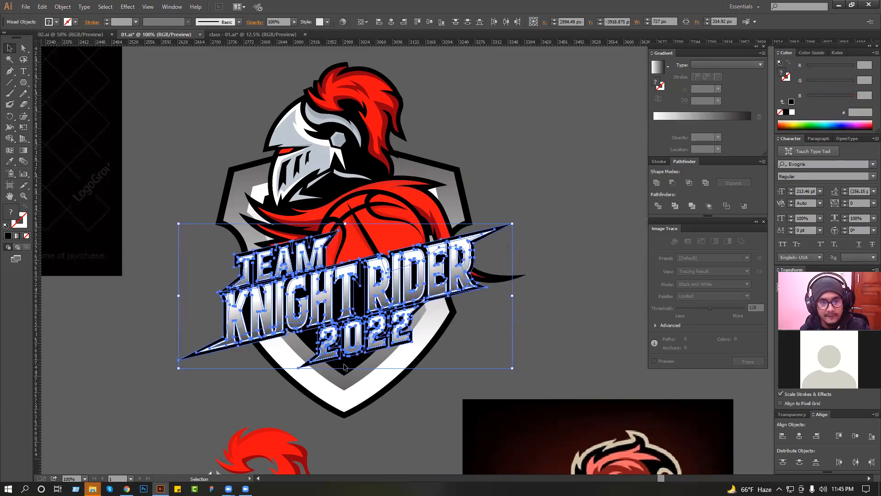
pyautogui.press('Left')
pyautogui.press('Left')
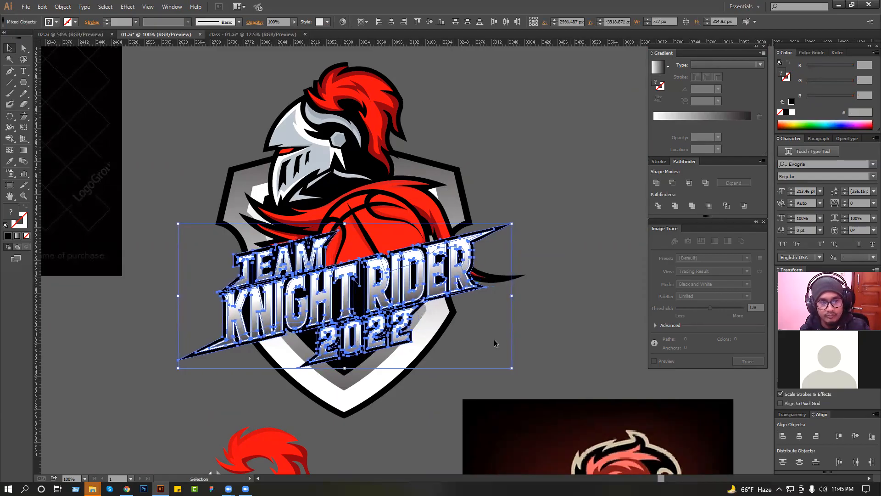
pyautogui.click(495, 343)
# Step: Examine how the black backing shape fits behind the TEAM and KNIGHT RIDER lettering
pyautogui.click(301, 259)
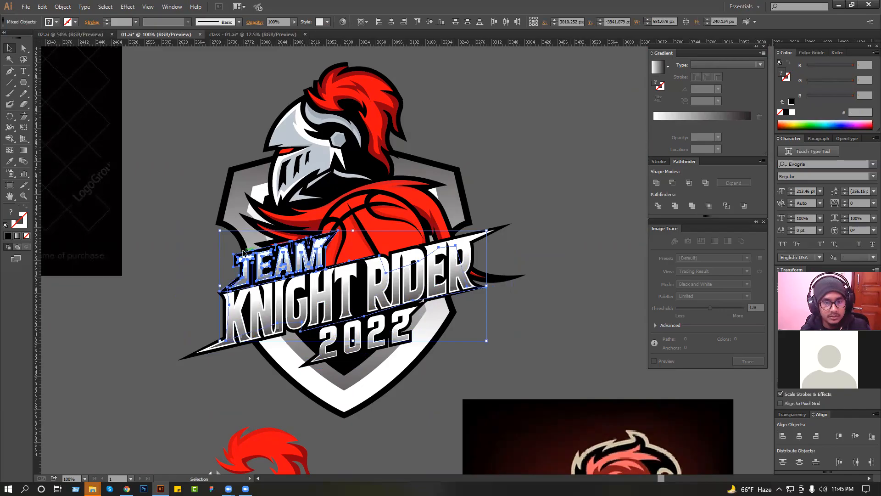
pyautogui.hotkey('ctrl', 'shift', 'a')
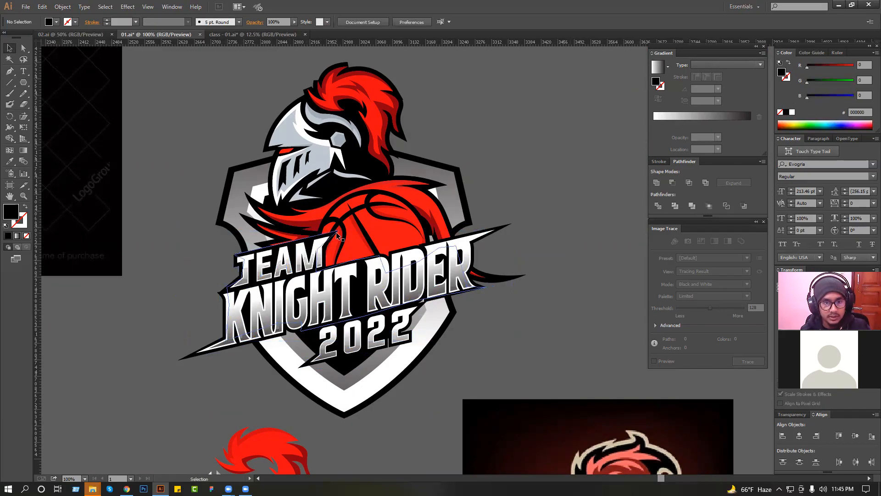
pyautogui.click(338, 235)
pyautogui.hotkey('ctrl', '+')
pyautogui.hotkey('ctrl', '+')
pyautogui.hotkey('ctrl', '+')
pyautogui.moveTo(415, 302); pyautogui.dragTo(415, 314)
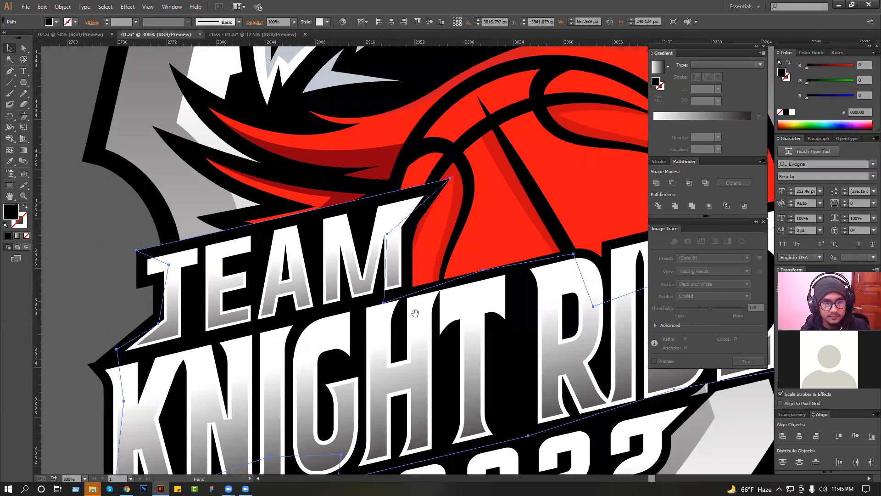
pyautogui.hotkey('ctrl', '-')
pyautogui.hotkey('ctrl', 'shift', 'a')
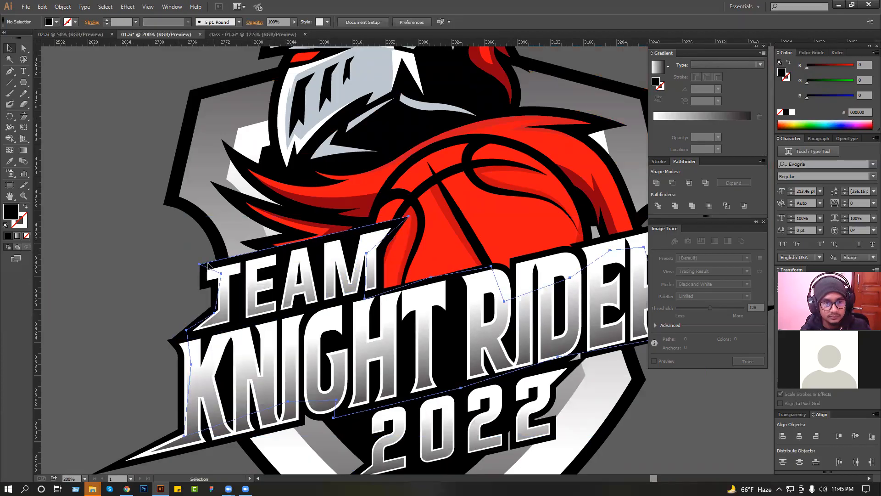
# Step: Scale TEAM with its black outline down to about 213 px wide and 110 px high, and shrink it slightly more toward its lower-left tip
pyautogui.click(324, 271)
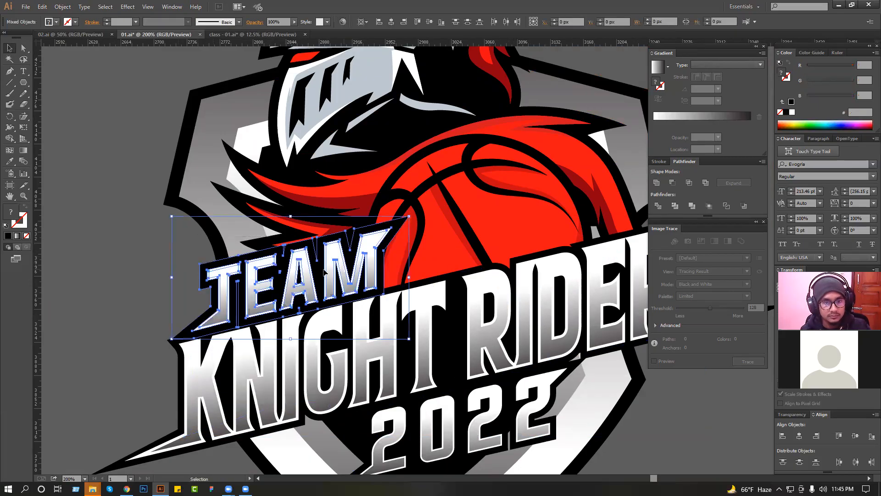
pyautogui.moveTo(172, 216); pyautogui.dragTo(213, 237)
pyautogui.moveTo(268, 212); pyautogui.dragTo(491, 325)
pyautogui.moveTo(403, 302); pyautogui.dragTo(385, 278)
pyautogui.hotkey('ctrl', '-')
pyautogui.hotkey('ctrl', '-')
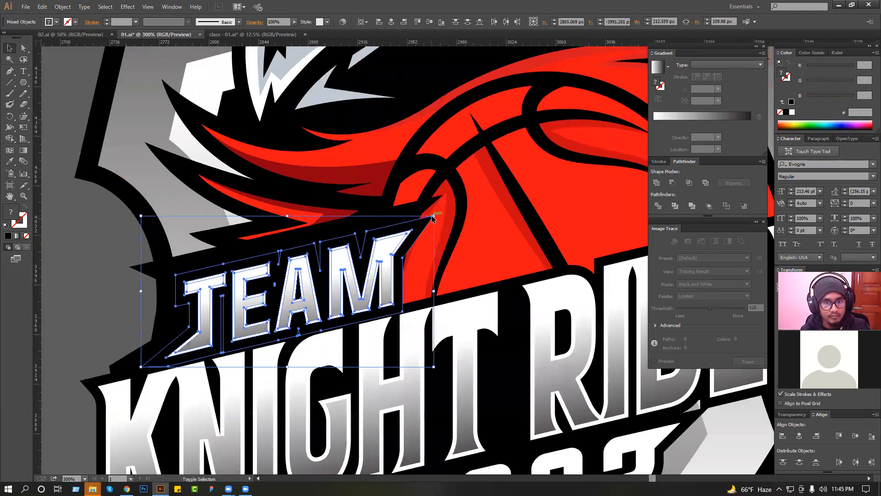
pyautogui.moveTo(433, 216); pyautogui.dragTo(425, 223)
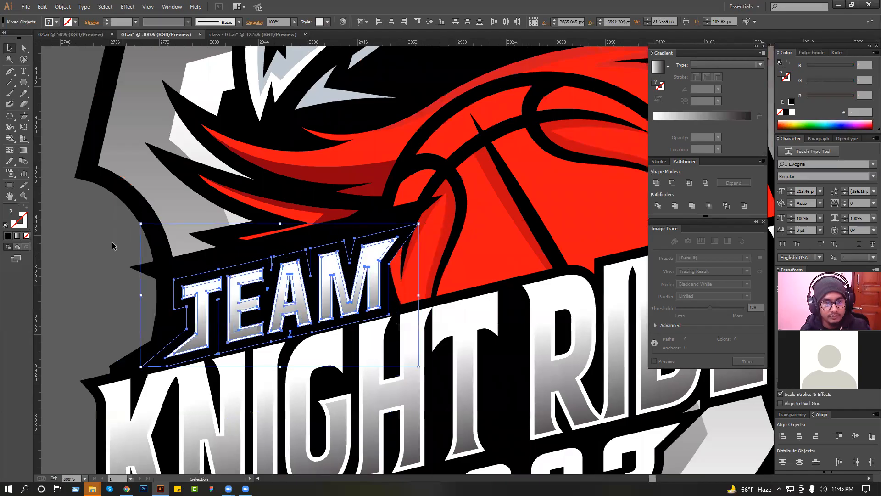
pyautogui.click(109, 247)
# Step: Reshape the black backing around TEAM by pulling its left-hand anchors inward behind the T and toward the top of the K
pyautogui.keyDown('ctrl'); pyautogui.click(193, 252); pyautogui.keyUp('ctrl')
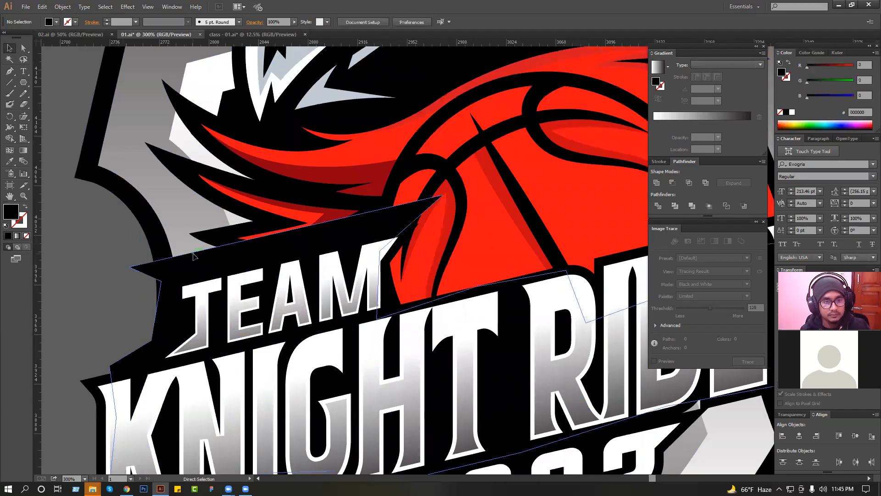
pyautogui.keyDown('ctrl'); pyautogui.click(119, 293); pyautogui.keyUp('ctrl')
pyautogui.keyDown('ctrl'); pyautogui.click(155, 315); pyautogui.keyUp('ctrl')
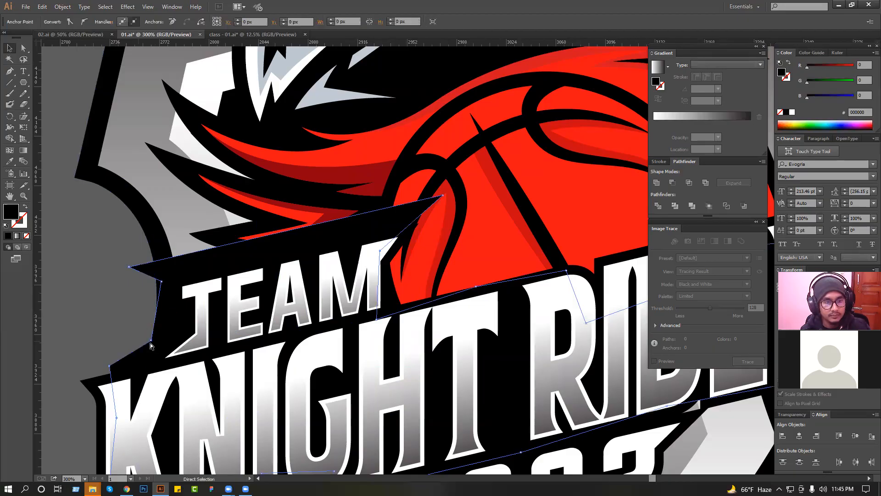
pyautogui.moveTo(153, 341); pyautogui.dragTo(166, 360)
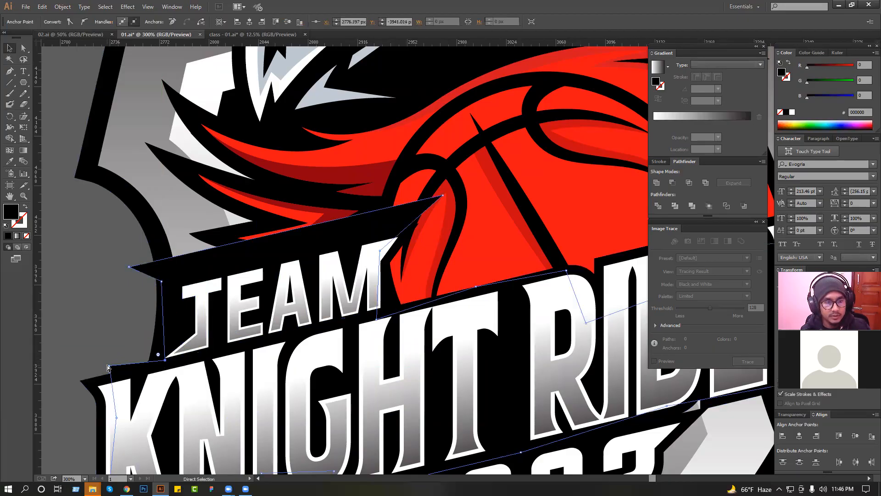
pyautogui.moveTo(111, 367); pyautogui.dragTo(111, 381)
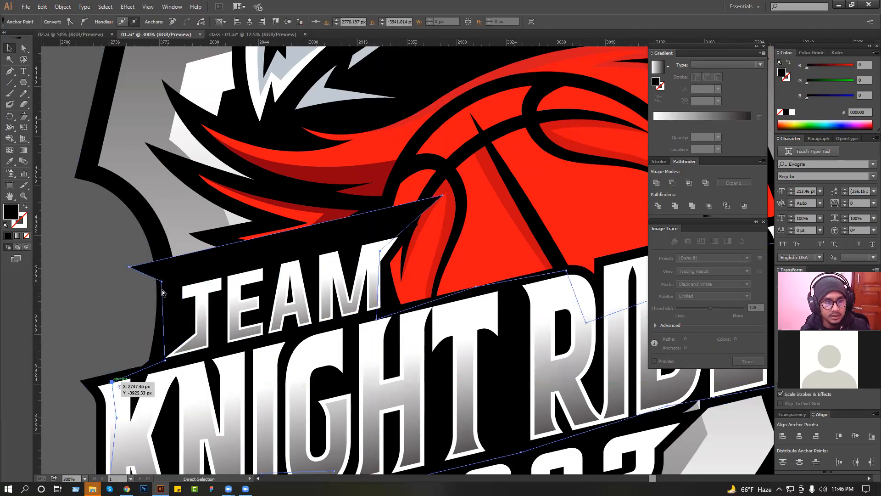
pyautogui.moveTo(162, 281); pyautogui.dragTo(202, 342)
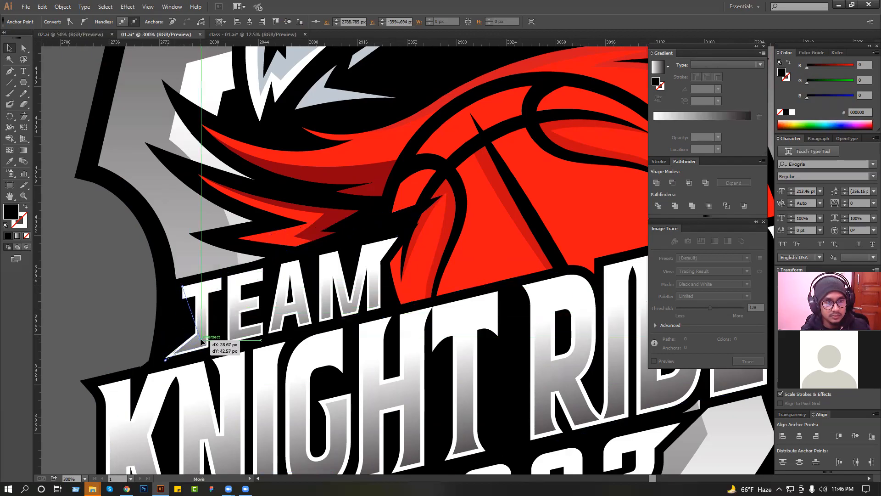
pyautogui.moveTo(185, 291); pyautogui.dragTo(200, 287)
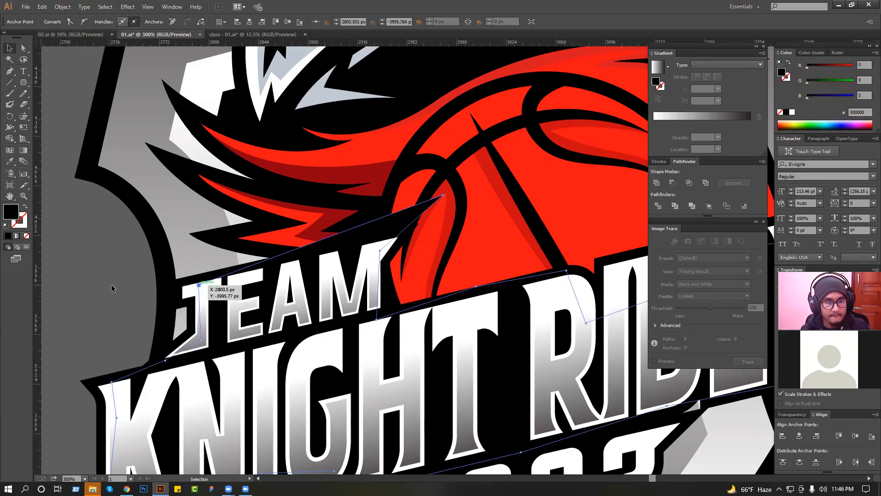
# Step: Pull the black backing's sharp tip in beside the M of TEAM and raise its corner above the T
pyautogui.click(440, 199)
pyautogui.click(437, 205)
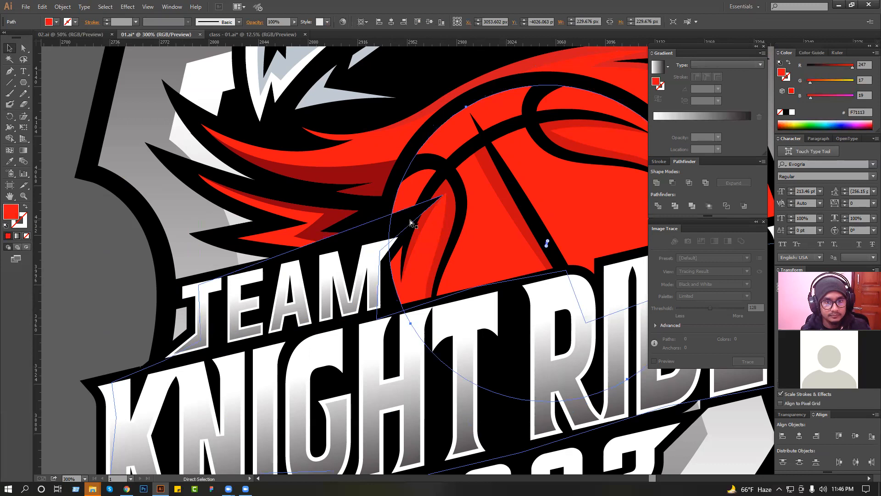
pyautogui.click(442, 197)
pyautogui.moveTo(409, 225)
pyautogui.mouseDown()
pyautogui.moveTo(389, 245)
pyautogui.moveTo(419, 224)
pyautogui.mouseUp()
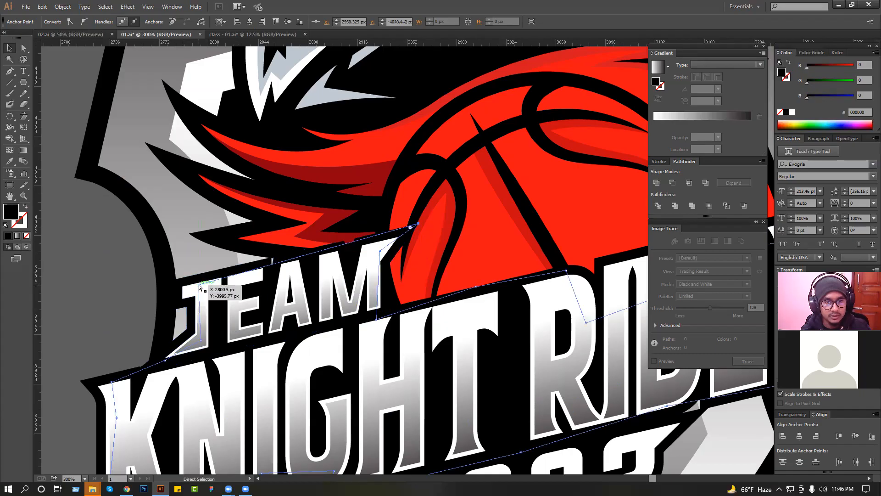
pyautogui.moveTo(201, 284); pyautogui.dragTo(200, 274)
pyautogui.click(130, 270)
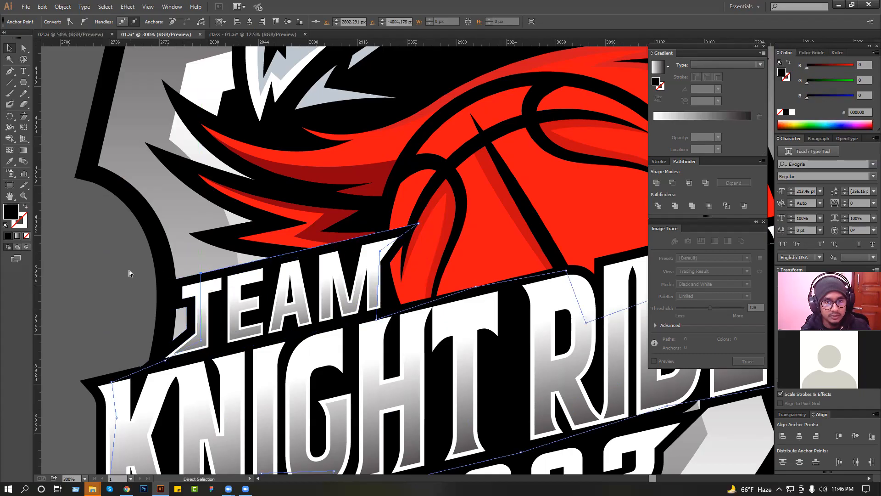
# Step: Examine how the trimmed lettering backing sits over the shield across the whole logo
pyautogui.keyDown('ctrl'); pyautogui.keyDown('alt'); pyautogui.click(129, 281); pyautogui.keyUp('alt'); pyautogui.keyUp('ctrl')
pyautogui.keyDown('ctrl'); pyautogui.keyDown('alt'); pyautogui.click(129, 280); pyautogui.keyUp('alt'); pyautogui.keyUp('ctrl')
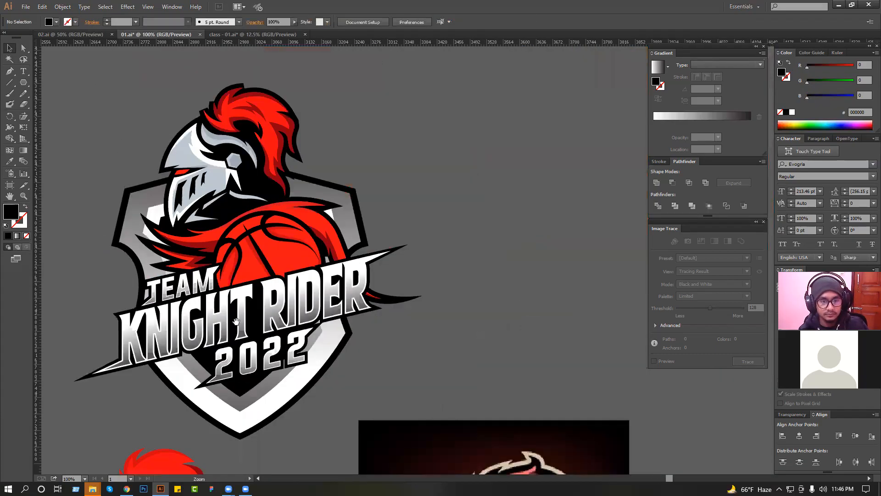
pyautogui.keyDown('ctrl'); pyautogui.keyDown('alt'); pyautogui.click(130, 280); pyautogui.keyUp('alt'); pyautogui.keyUp('ctrl')
pyautogui.moveTo(409, 357); pyautogui.dragTo(500, 356)
pyautogui.keyDown('ctrl'); pyautogui.keyDown('alt'); pyautogui.click(499, 357); pyautogui.keyUp('alt'); pyautogui.keyUp('ctrl')
pyautogui.keyDown('ctrl'); pyautogui.keyDown('alt'); pyautogui.click(499, 357); pyautogui.keyUp('alt'); pyautogui.keyUp('ctrl')
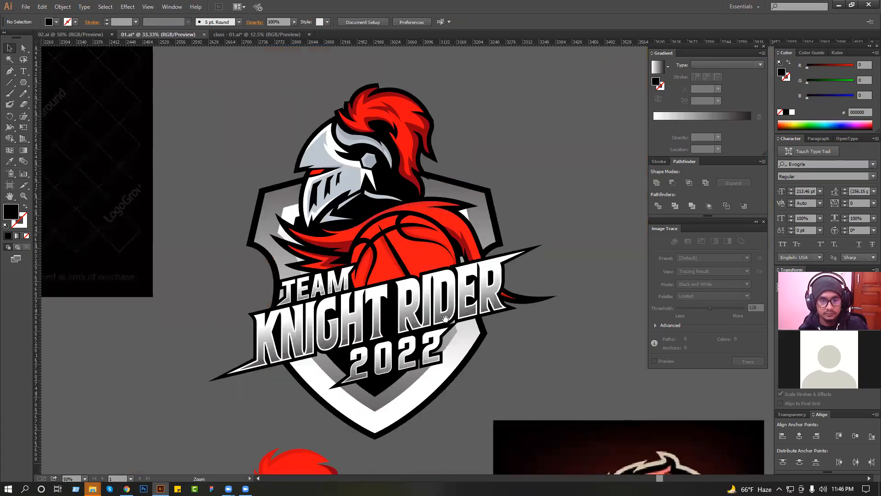
pyautogui.keyDown('ctrl'); pyautogui.keyDown('alt'); pyautogui.click(499, 356); pyautogui.keyUp('alt'); pyautogui.keyUp('ctrl')
pyautogui.moveTo(412, 317); pyautogui.dragTo(484, 372)
pyautogui.click(464, 365)
pyautogui.click(483, 389)
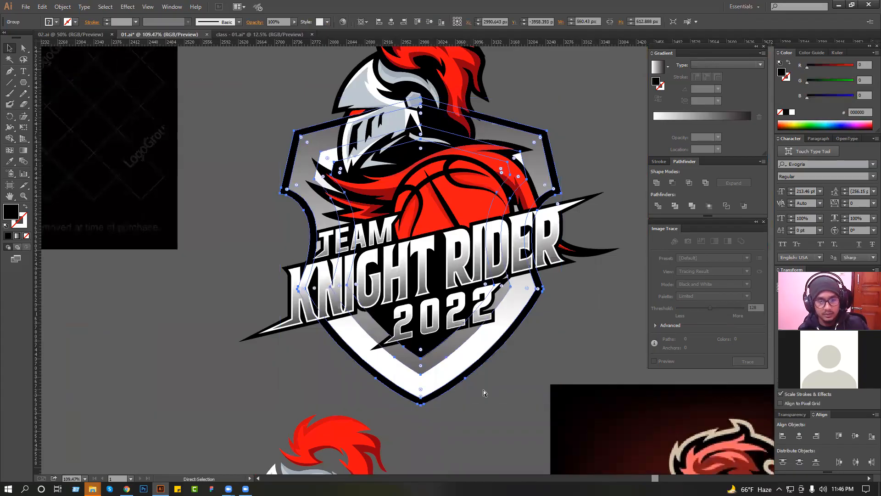
pyautogui.scroll(1, 453, 360)
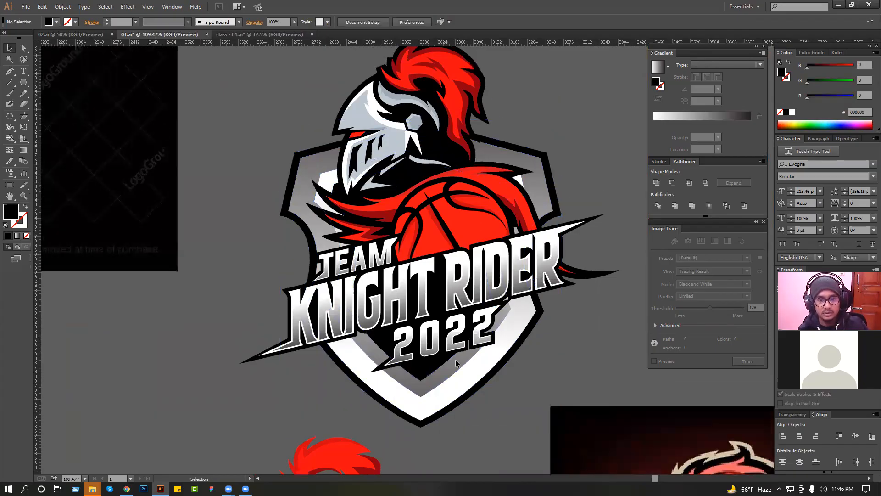
# Step: Try moving an anchor of the black backing to close the gray gap beneath the D of RIDER
pyautogui.moveTo(461, 260); pyautogui.dragTo(546, 334)
pyautogui.click(452, 274)
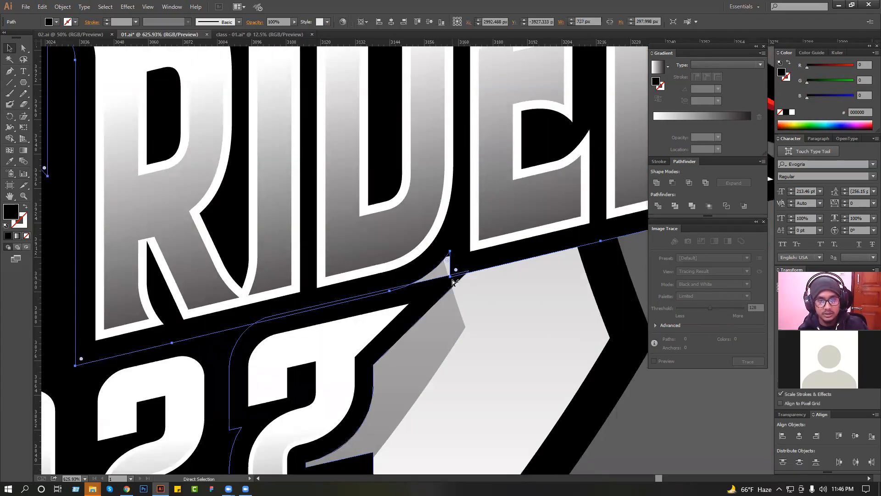
pyautogui.click(450, 276)
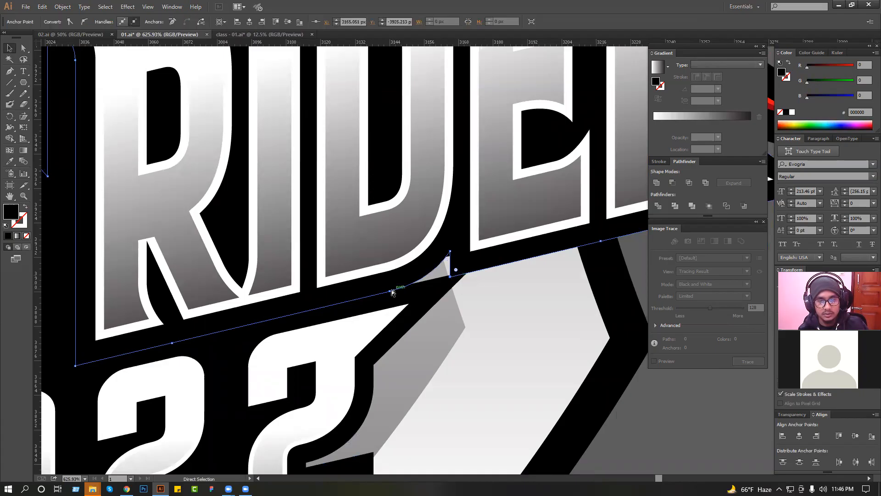
pyautogui.moveTo(390, 291); pyautogui.dragTo(553, 329)
pyautogui.hotkey('ctrl', 'z')
pyautogui.click(622, 389)
# Step: Draw a small black patch with the Pen tool over the gray gap beneath the D of RIDER
pyautogui.scroll(-4, 487, 316)
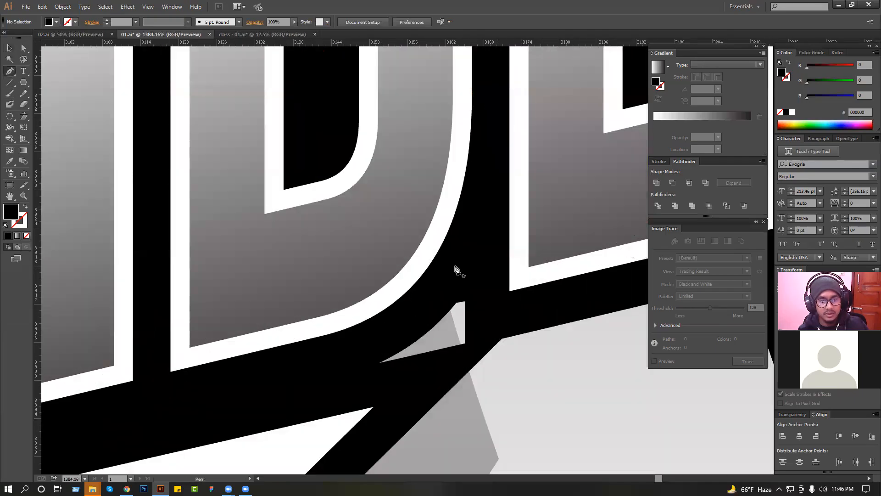
pyautogui.click(424, 387)
pyautogui.click(443, 379)
pyautogui.click(465, 358)
pyautogui.click(479, 334)
pyautogui.click(478, 287)
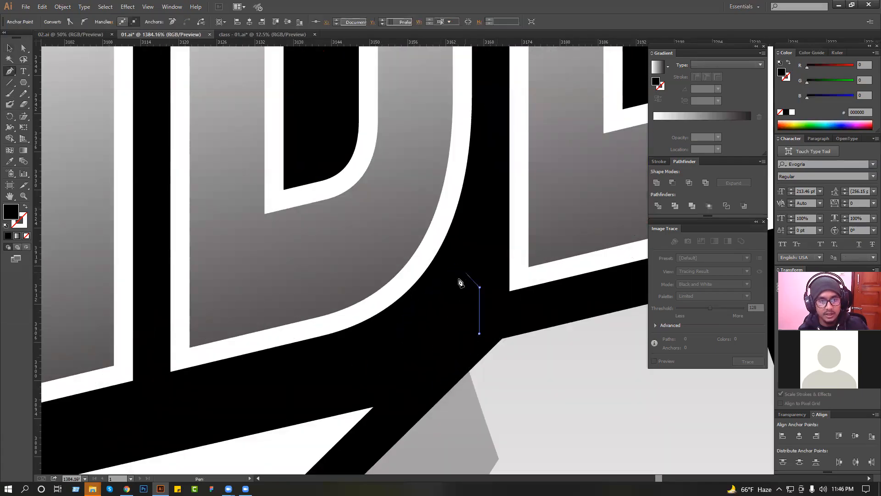
pyautogui.click(455, 267)
pyautogui.scroll(-5, 393, 284)
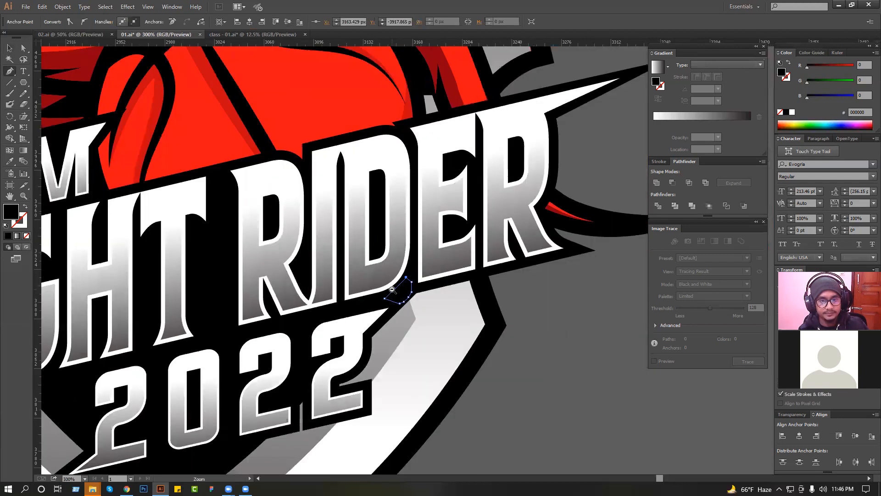
pyautogui.scroll(-2, 306, 178)
pyautogui.click(462, 258)
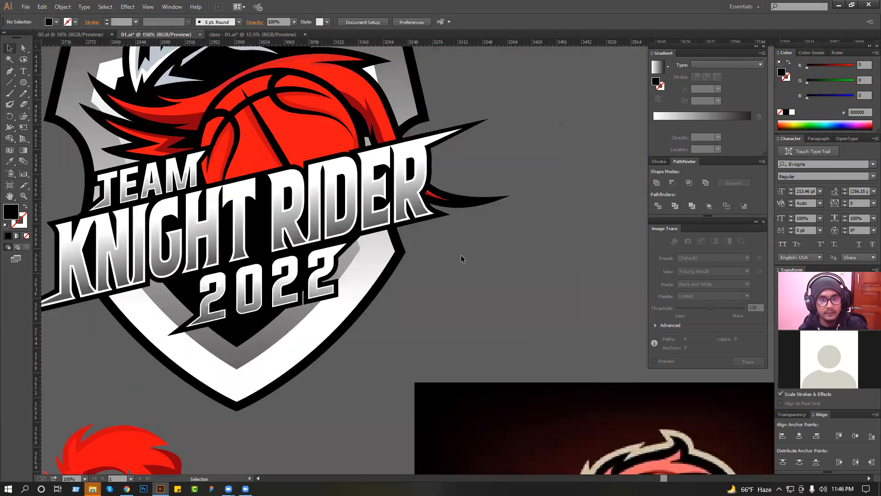
# Step: Draw a closed black patch with the Pen tool over the gray gap between the basketball and the red cape, above RIDER
pyautogui.moveTo(420, 251); pyautogui.dragTo(441, 295)
pyautogui.moveTo(362, 156); pyautogui.dragTo(414, 214)
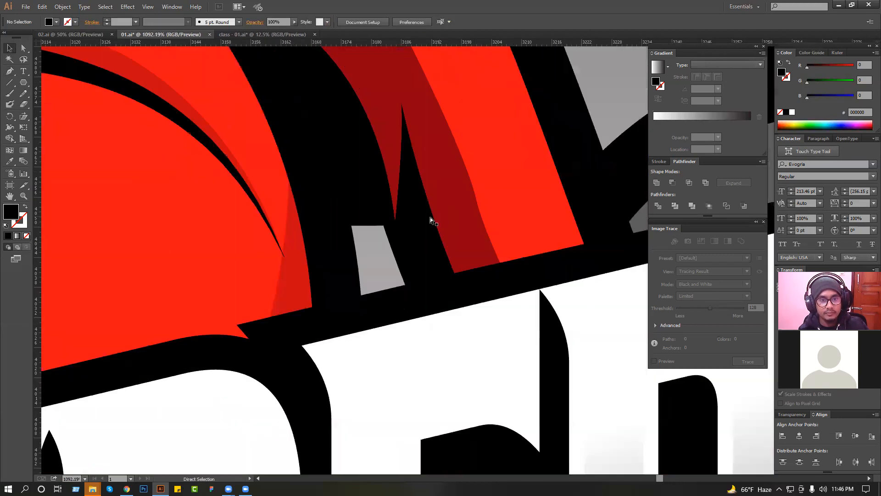
pyautogui.click(350, 220)
pyautogui.click(336, 317)
pyautogui.click(307, 227)
pyautogui.click(335, 174)
pyautogui.click(376, 207)
pyautogui.click(405, 238)
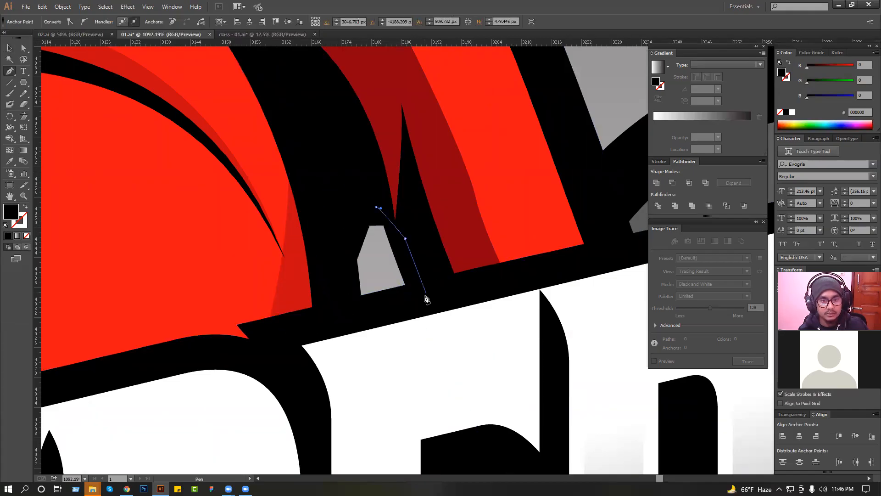
pyautogui.click(426, 293)
pyautogui.click(394, 318)
pyautogui.click(347, 318)
pyautogui.click(307, 231)
pyautogui.click(335, 175)
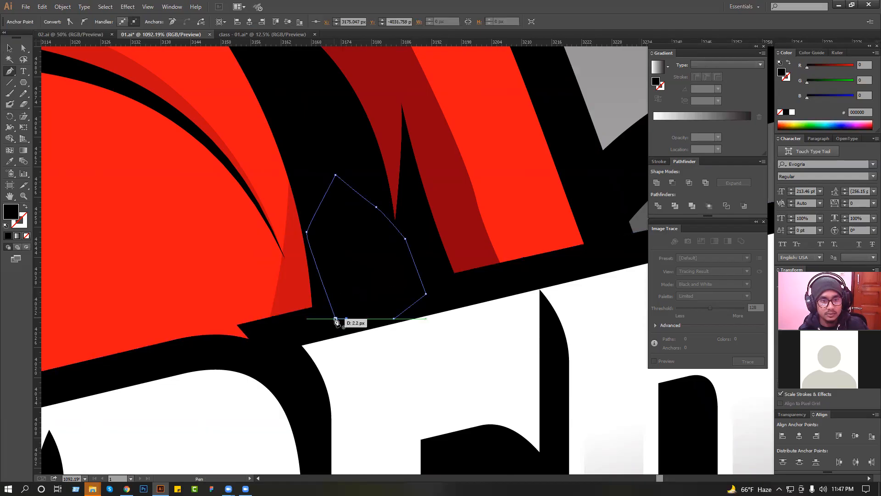
pyautogui.scroll(-6, 326, 293)
pyautogui.click(9, 48)
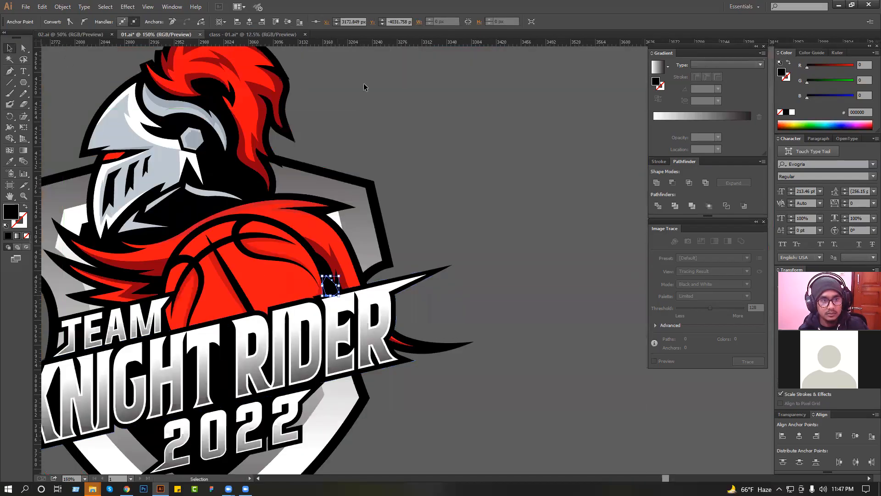
pyautogui.click(367, 103)
# Step: Remove the black patch covering the gap between the basketball and the red cape
pyautogui.scroll(-2, 374, 147)
pyautogui.scroll(-3, 374, 147)
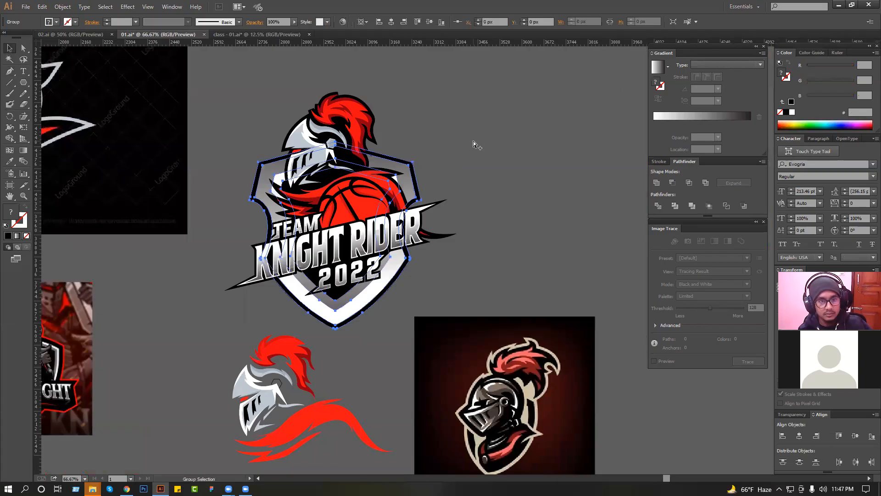
pyautogui.press('v')
pyautogui.click(380, 195)
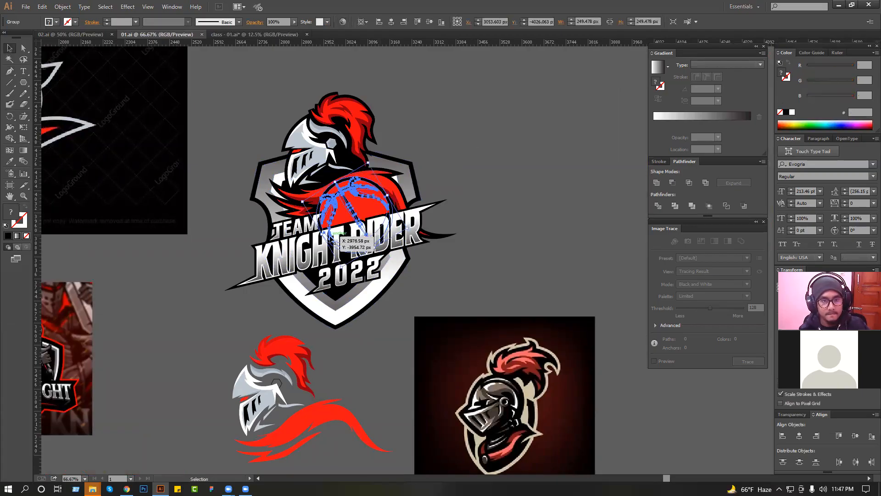
pyautogui.moveTo(368, 162); pyautogui.dragTo(413, 243)
pyautogui.click(482, 154)
pyautogui.keyDown('alt'); pyautogui.click(401, 231); pyautogui.keyUp('alt')
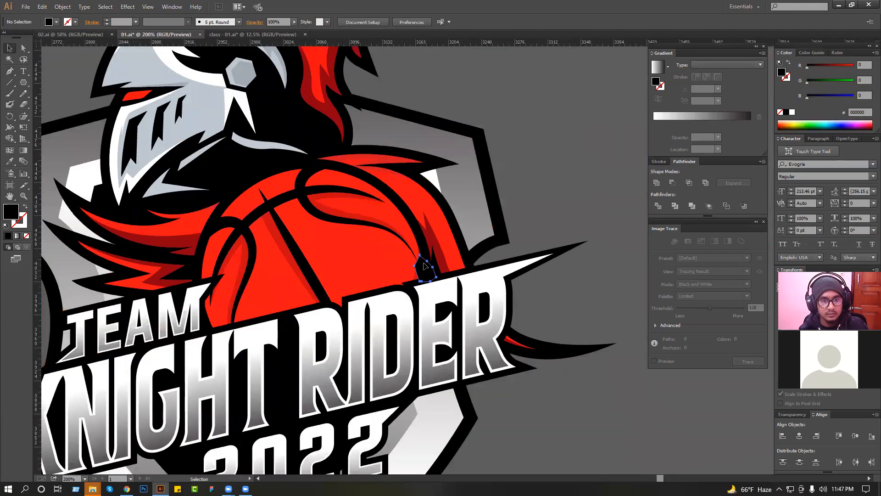
pyautogui.click(422, 264)
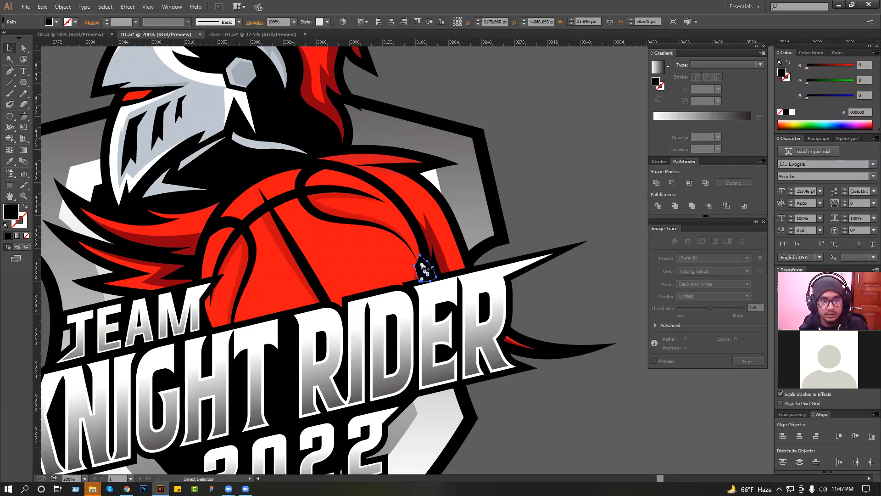
pyautogui.press('v')
pyautogui.click(513, 223)
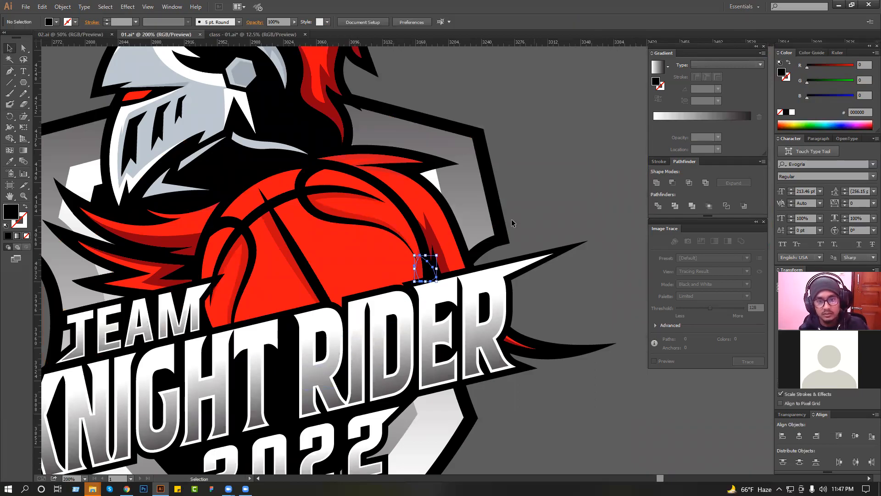
# Step: Enlarge the basketball to about 262 px wide and move it about 12 px to the right
pyautogui.click(412, 256)
pyautogui.moveTo(490, 328); pyautogui.dragTo(510, 329)
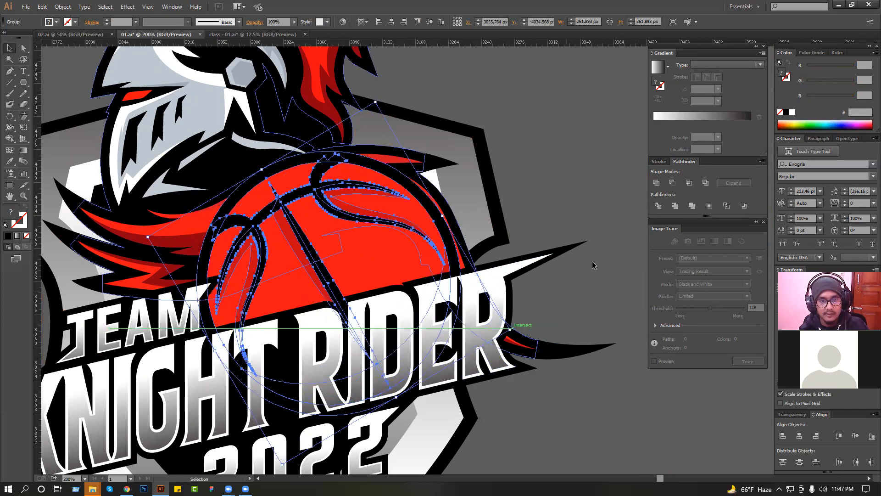
pyautogui.click(588, 253)
pyautogui.hotkey('ctrl', '-')
pyautogui.moveTo(516, 213); pyautogui.dragTo(523, 205)
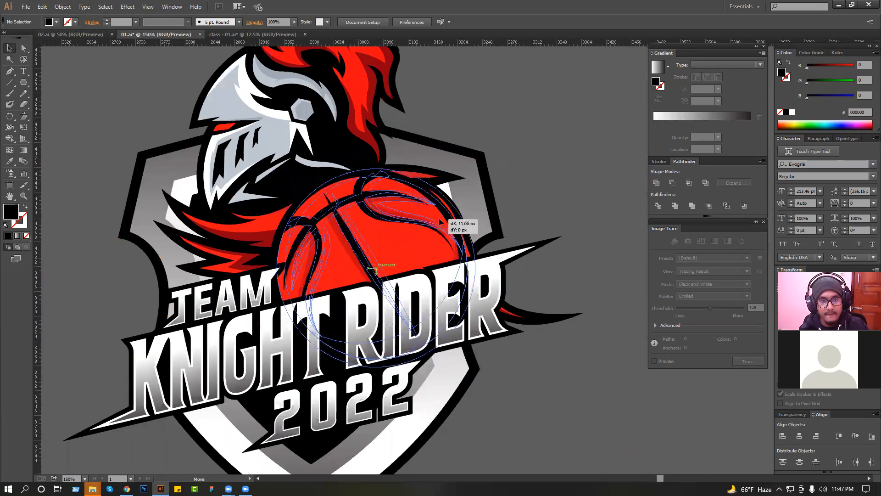
pyautogui.click(438, 219)
pyautogui.click(565, 196)
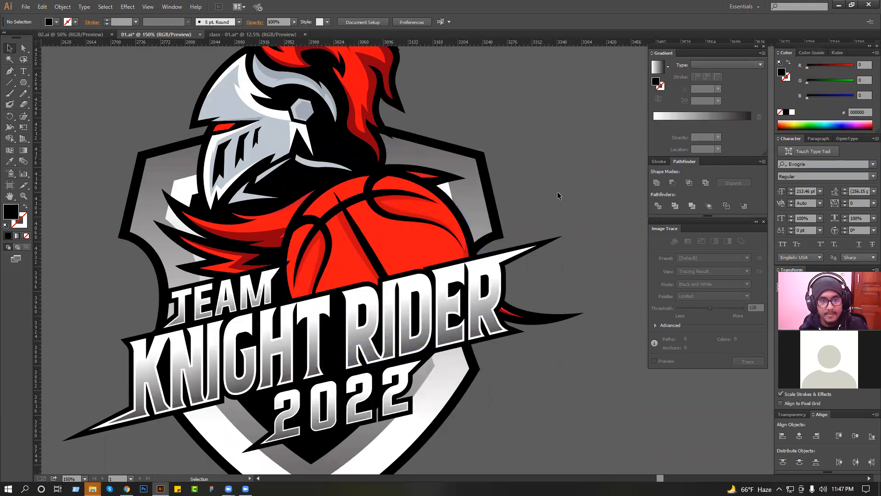
# Step: Shift the basketball about 7 px further right and 2 px up, and fine-tune its fit against the cape
pyautogui.hotkey('ctrl', '-')
pyautogui.moveTo(465, 218); pyautogui.dragTo(469, 219)
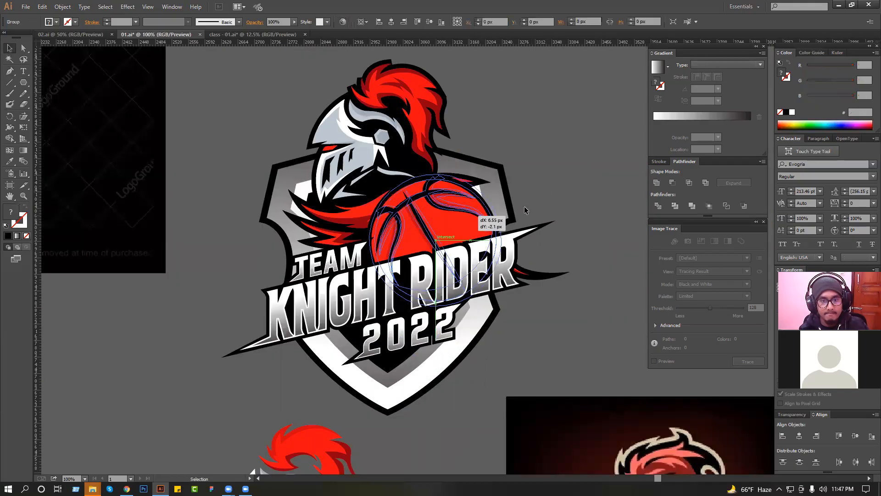
pyautogui.click(524, 205)
pyautogui.click(487, 201)
pyautogui.moveTo(456, 156); pyautogui.dragTo(469, 145)
pyautogui.click(545, 137)
# Step: Lock the shield, then select the complete TEAM KNIGHT RIDER 2022 lettering with its backing and nudge it slightly downward
pyautogui.click(275, 308)
pyautogui.click(268, 208)
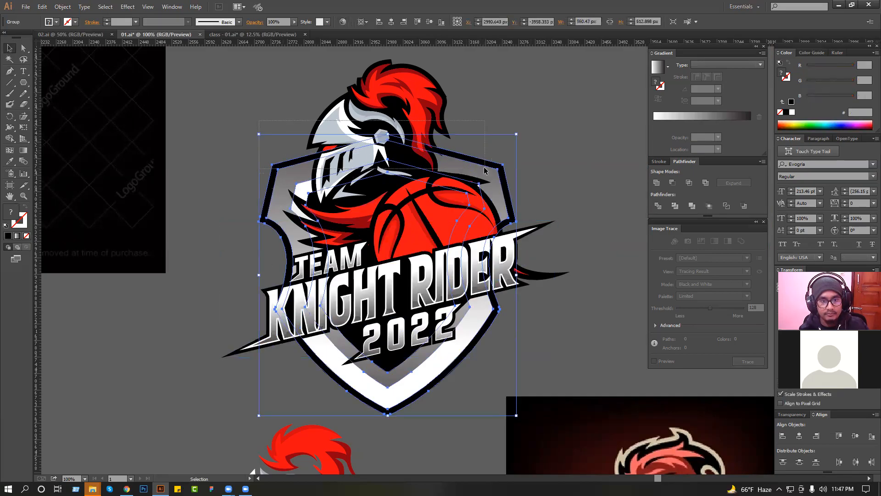
pyautogui.moveTo(496, 186); pyautogui.dragTo(496, 186)
pyautogui.hotkey('ctrl', '2')
pyautogui.moveTo(287, 235); pyautogui.dragTo(464, 370)
pyautogui.press('Down')
pyautogui.press('Down')
pyautogui.press('Down')
pyautogui.press('Down')
pyautogui.press('Down')
pyautogui.press('Down')
pyautogui.press('Down')
pyautogui.press('Down')
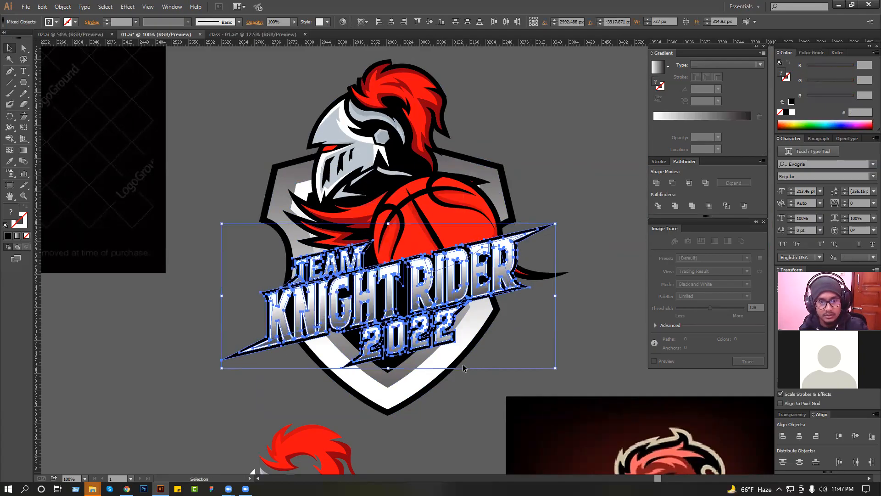
pyautogui.click(574, 309)
# Step: Reshape the black lettering backing beside the T of TEAM by moving its anchor point outward to cover the gray gap
pyautogui.moveTo(223, 228); pyautogui.dragTo(415, 315)
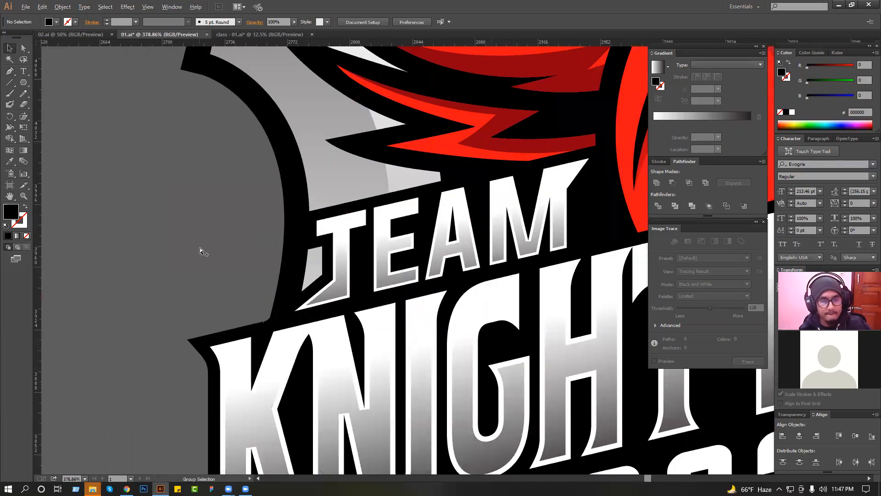
pyautogui.moveTo(322, 247); pyautogui.dragTo(297, 261)
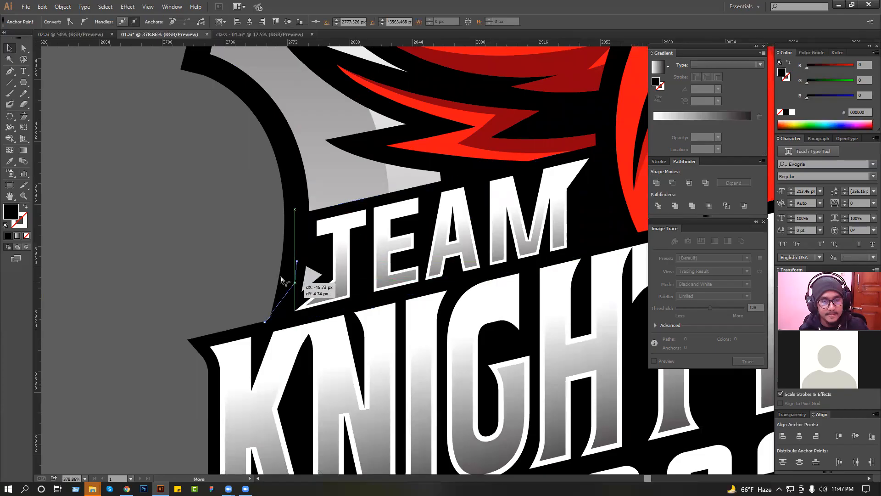
pyautogui.click(232, 250)
pyautogui.hotkey('ctrl', '1')
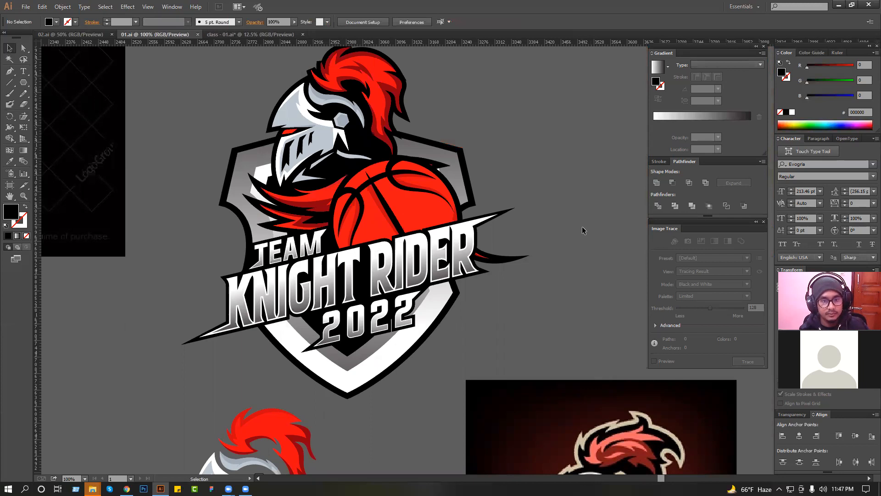
# Step: Extend the blunt corner of the black outline at the plume's crest into a sharp, backward-pointing tip
pyautogui.keyDown('ctrl'); pyautogui.click(508, 272); pyautogui.keyUp('ctrl')
pyautogui.moveTo(459, 287); pyautogui.dragTo(546, 272)
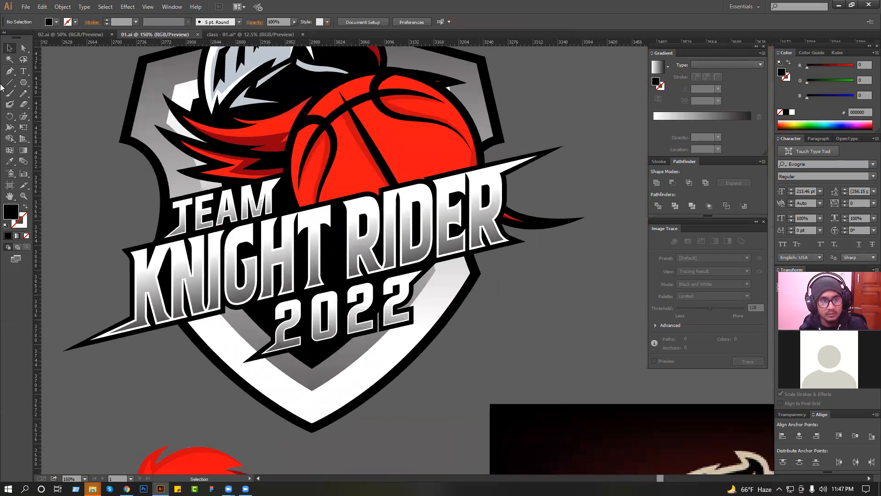
pyautogui.hotkey('ctrl', '-')
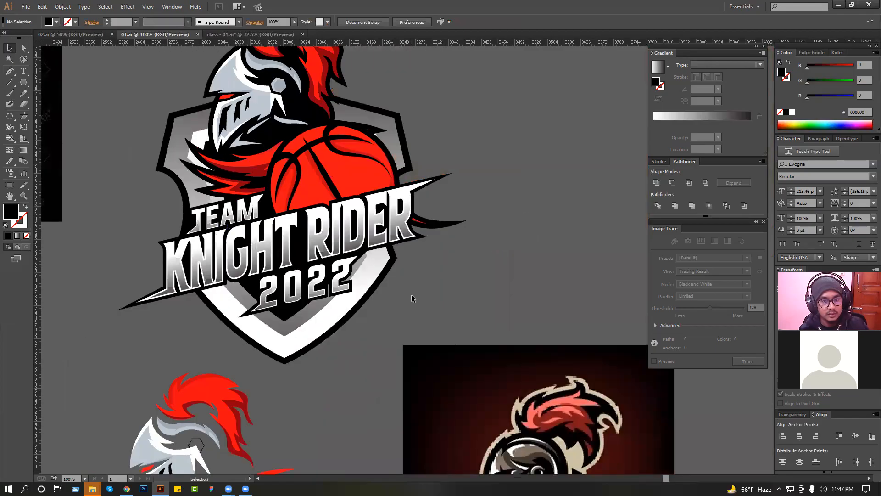
pyautogui.scroll(3, 411, 296)
pyautogui.moveTo(220, 137); pyautogui.dragTo(243, 154)
pyautogui.click(372, 110)
pyautogui.moveTo(372, 110); pyautogui.dragTo(370, 136)
pyautogui.moveTo(211, 73); pyautogui.dragTo(389, 191)
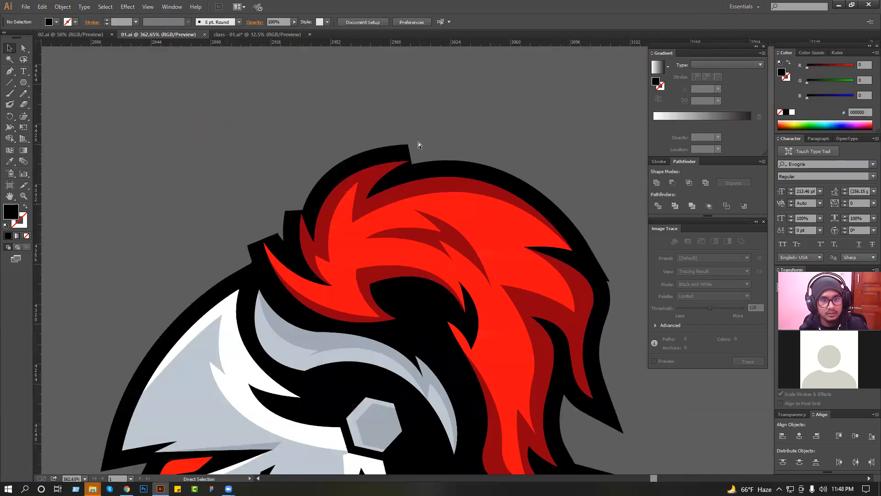
pyautogui.moveTo(409, 145); pyautogui.dragTo(446, 146)
pyautogui.click(472, 139)
pyautogui.scroll(-1, 366, 140)
# Step: Draw a black two-spiked shape with the Pen tool over the plume's blunt front outline corners and send it to the back
pyautogui.moveTo(252, 133); pyautogui.dragTo(447, 247)
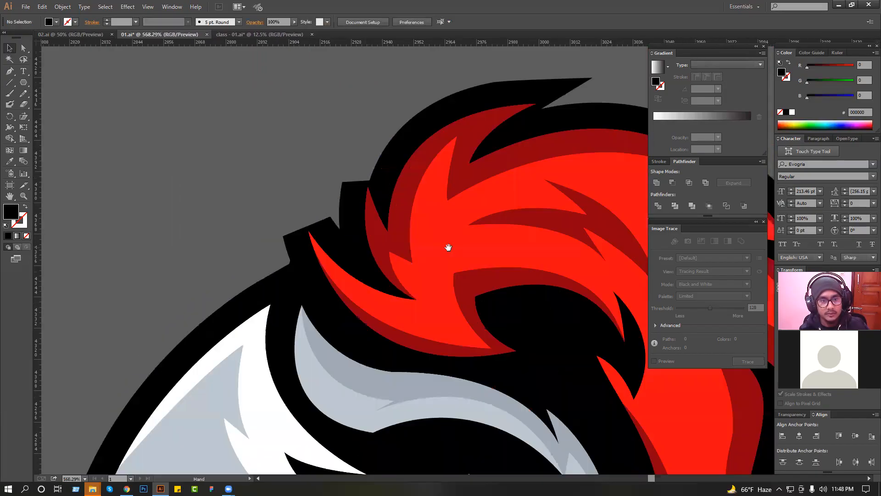
pyautogui.click(12, 73)
pyautogui.scroll(-1, 253, 203)
pyautogui.moveTo(279, 245); pyautogui.dragTo(261, 173)
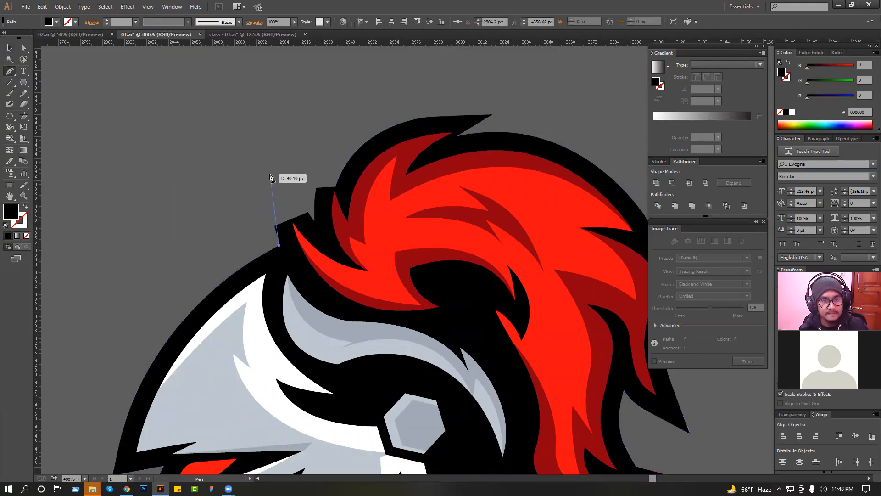
pyautogui.moveTo(292, 206); pyautogui.dragTo(336, 181)
pyautogui.click(367, 211)
pyautogui.moveTo(354, 245); pyautogui.dragTo(351, 248)
pyautogui.moveTo(323, 260); pyautogui.dragTo(308, 259)
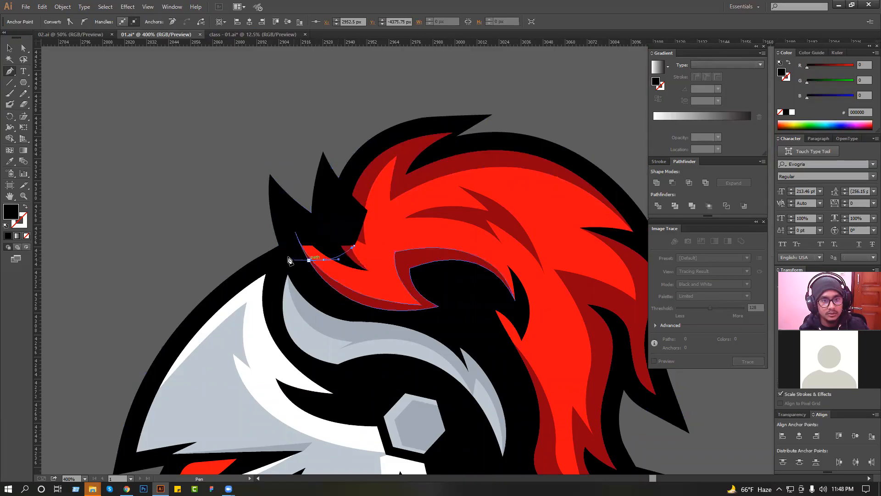
pyautogui.hotkey('ctrl', 'shift', '[')
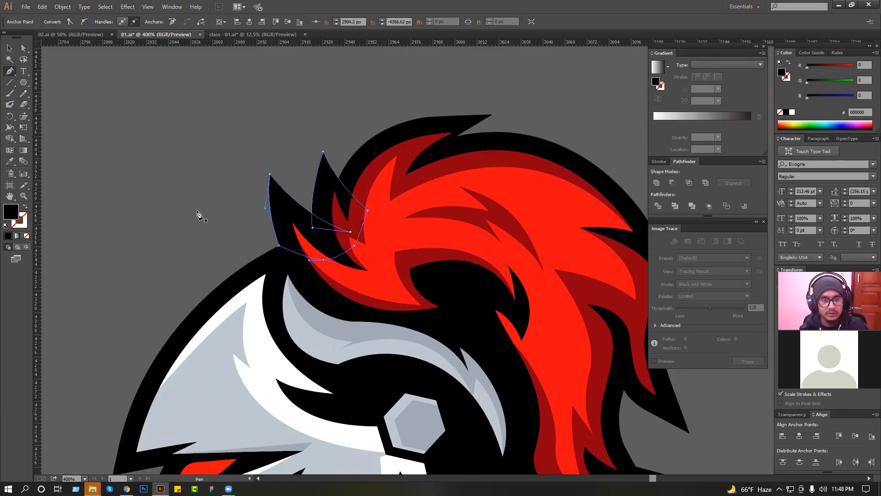
pyautogui.click(12, 48)
pyautogui.click(245, 120)
# Step: Select the knight artwork together with the new black plume spikes and group them
pyautogui.scroll(-2, 252, 130)
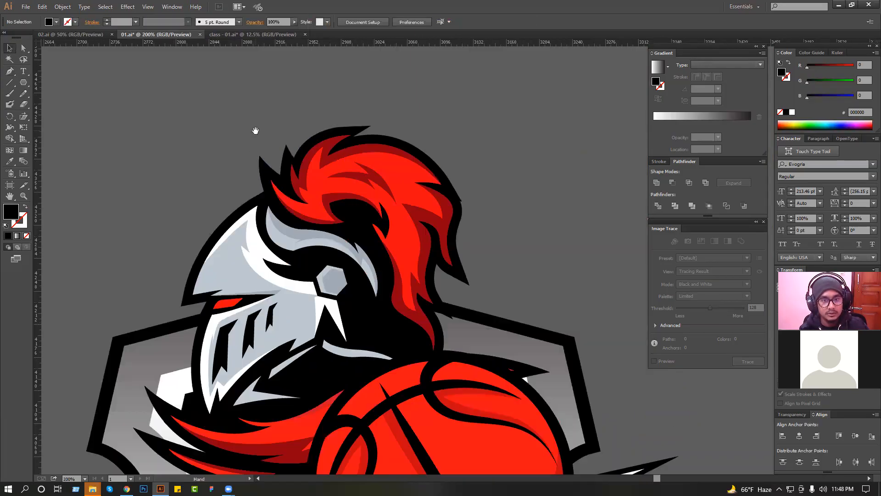
pyautogui.scroll(-2, 244, 121)
pyautogui.keyDown('ctrl'); pyautogui.keyDown('alt'); pyautogui.click(245, 122); pyautogui.keyUp('alt'); pyautogui.keyUp('ctrl')
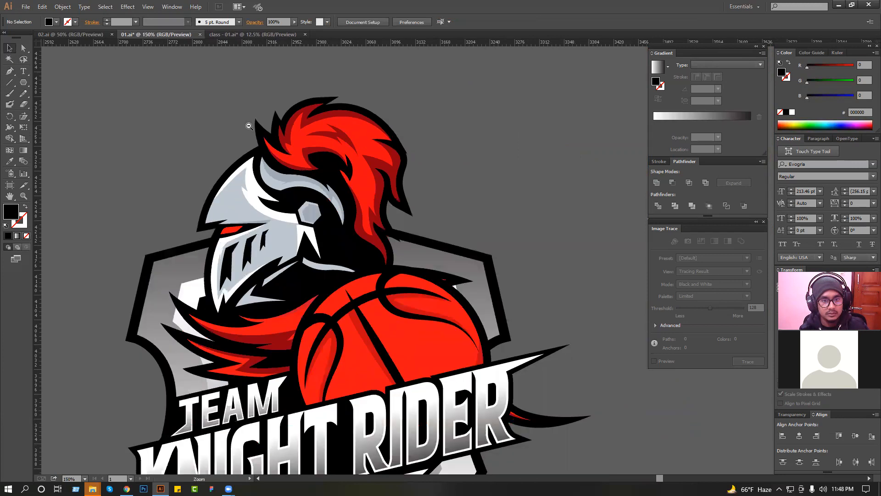
pyautogui.keyDown('ctrl'); pyautogui.keyDown('alt'); pyautogui.click(249, 126); pyautogui.keyUp('alt'); pyautogui.keyUp('ctrl')
pyautogui.keyDown('ctrl'); pyautogui.keyDown('alt'); pyautogui.click(249, 126); pyautogui.keyUp('alt'); pyautogui.keyUp('ctrl')
pyautogui.keyDown('ctrl'); pyautogui.keyDown('alt'); pyautogui.click(412, 125); pyautogui.keyUp('alt'); pyautogui.keyUp('ctrl')
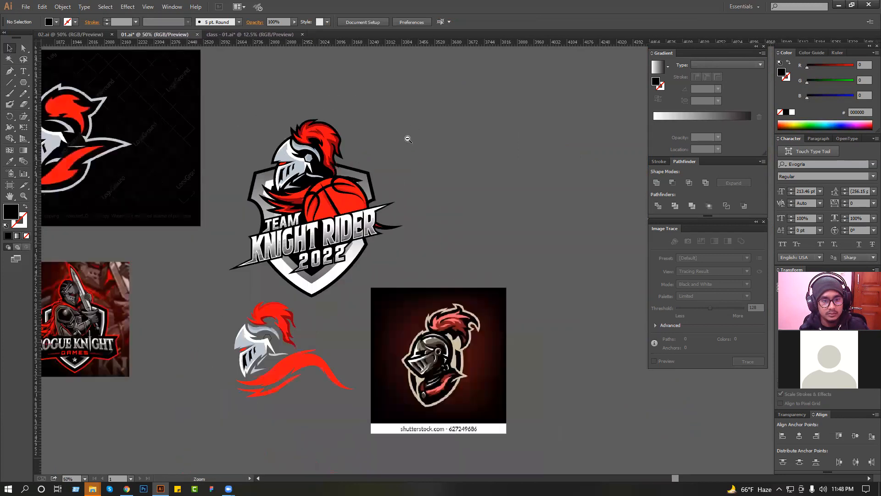
pyautogui.moveTo(405, 139); pyautogui.dragTo(494, 141)
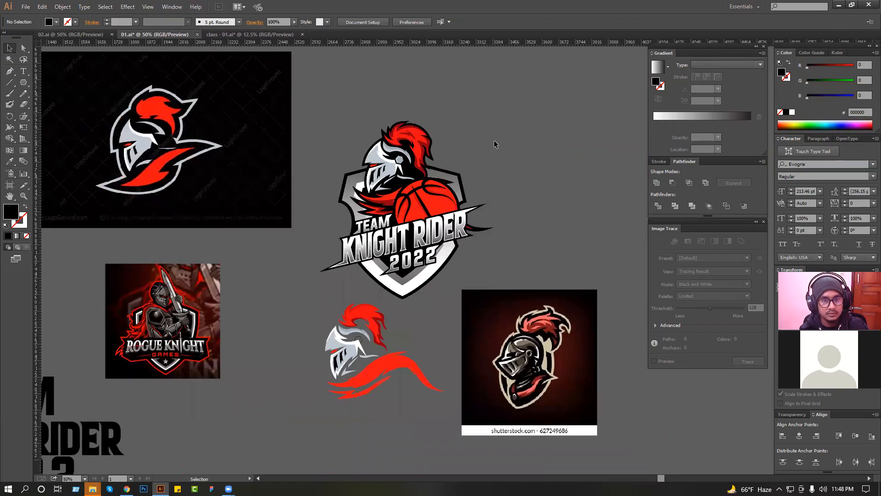
pyautogui.keyDown('ctrl'); pyautogui.click(441, 224); pyautogui.keyUp('ctrl')
pyautogui.click(529, 249)
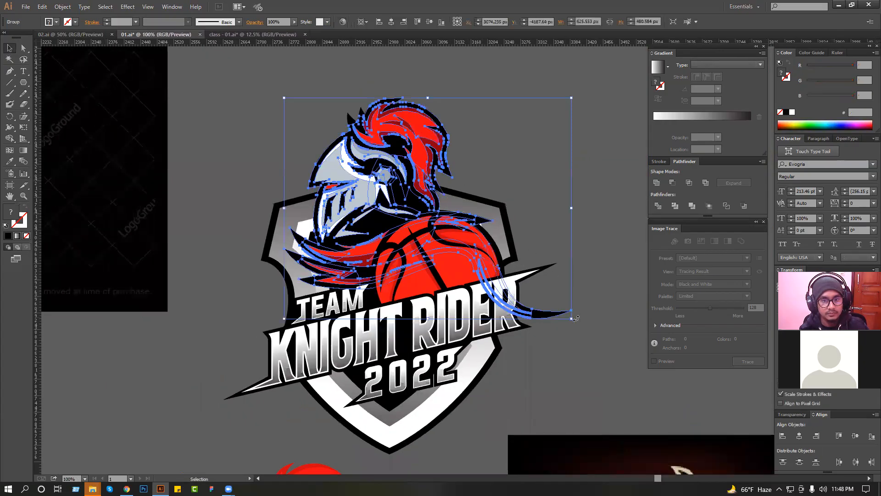
pyautogui.moveTo(251, 93); pyautogui.dragTo(445, 139)
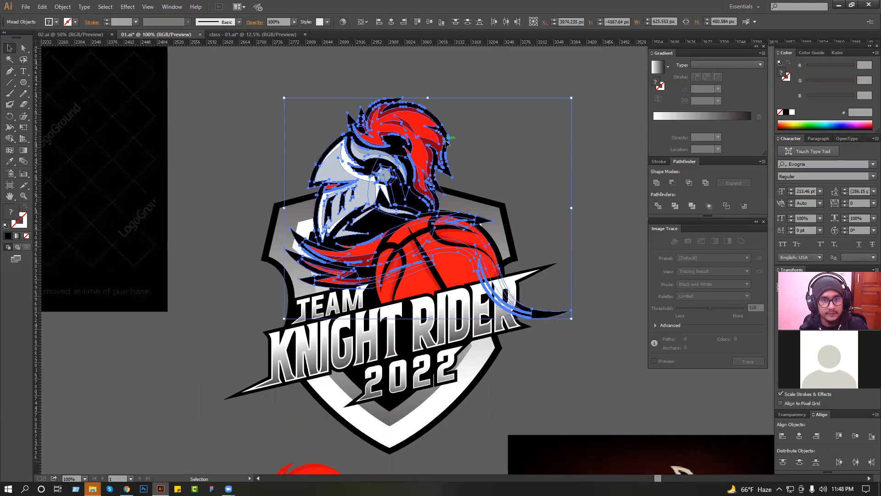
pyautogui.press('v')
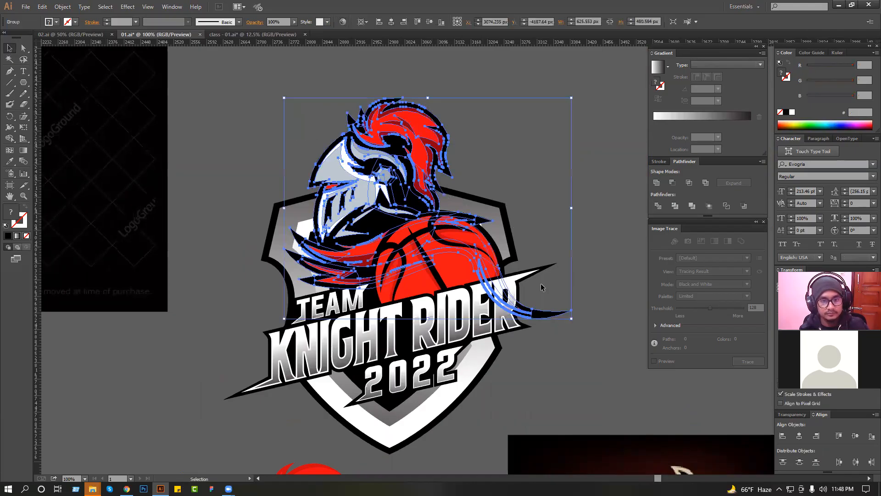
# Step: Rotate the knight group slightly clockwise and raise it slightly above the shield
pyautogui.click(586, 332)
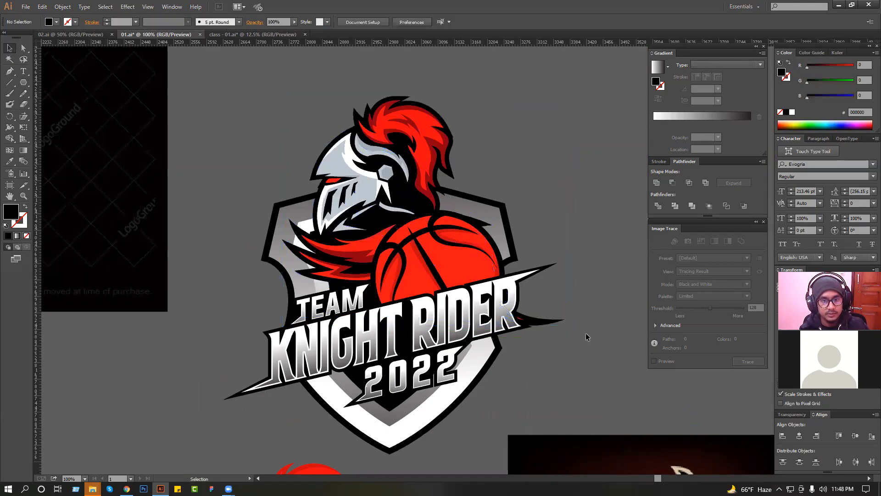
pyautogui.click(411, 200)
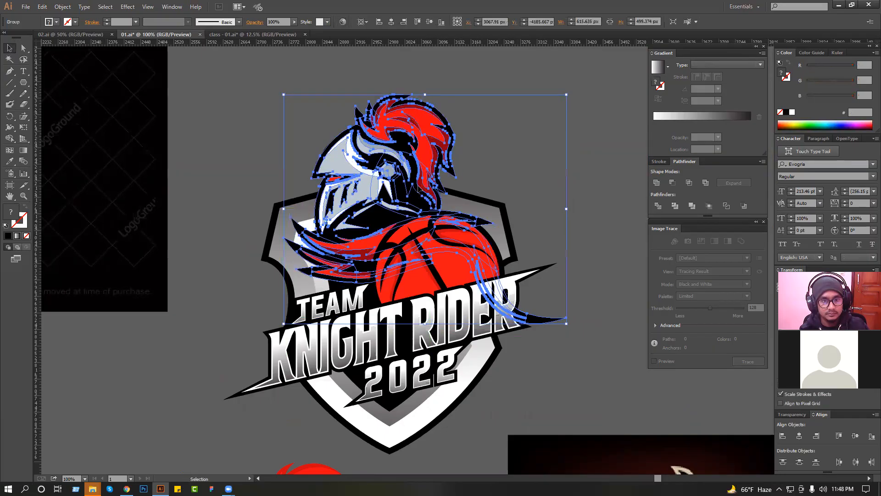
pyautogui.click(507, 176)
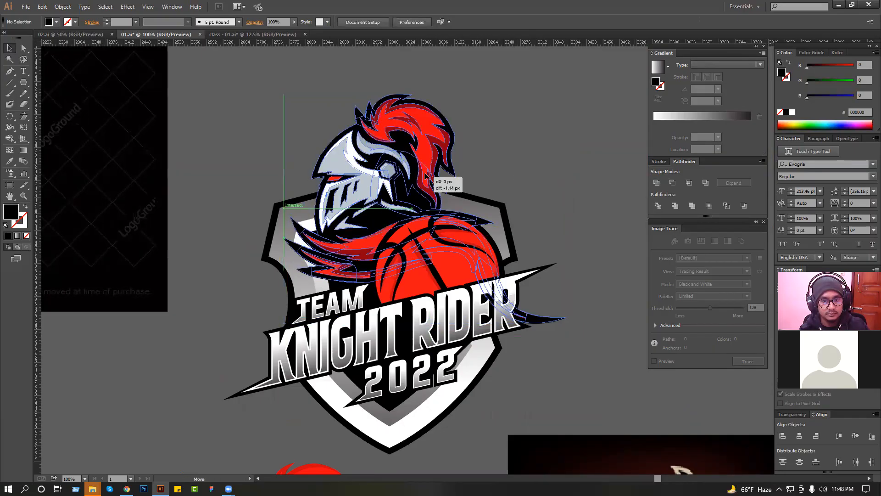
pyautogui.click(435, 180)
pyautogui.click(492, 171)
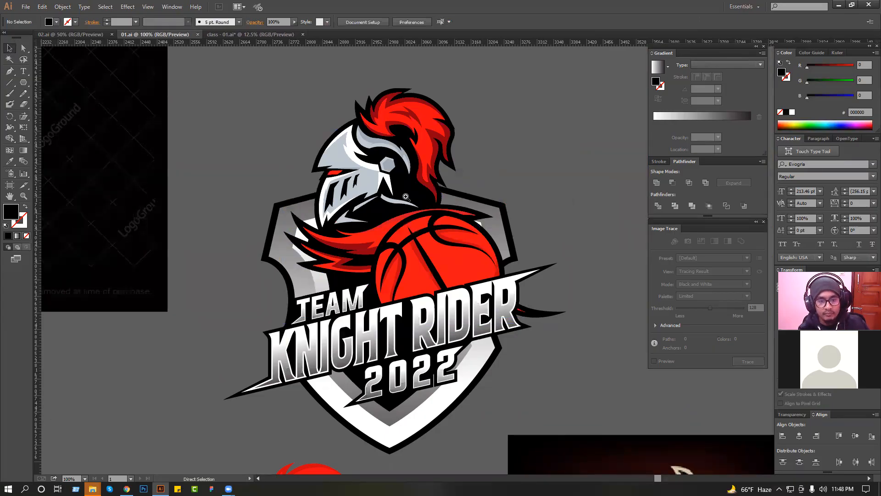
# Step: Switch to class - 01.ai, isolate the crossed swords in the ESPORTS KNIGHT emblem, copy one sword, and leave isolation
pyautogui.scroll(-3, 407, 197)
pyautogui.moveTo(419, 244); pyautogui.dragTo(417, 214)
pyautogui.moveTo(387, 268); pyautogui.dragTo(370, 209)
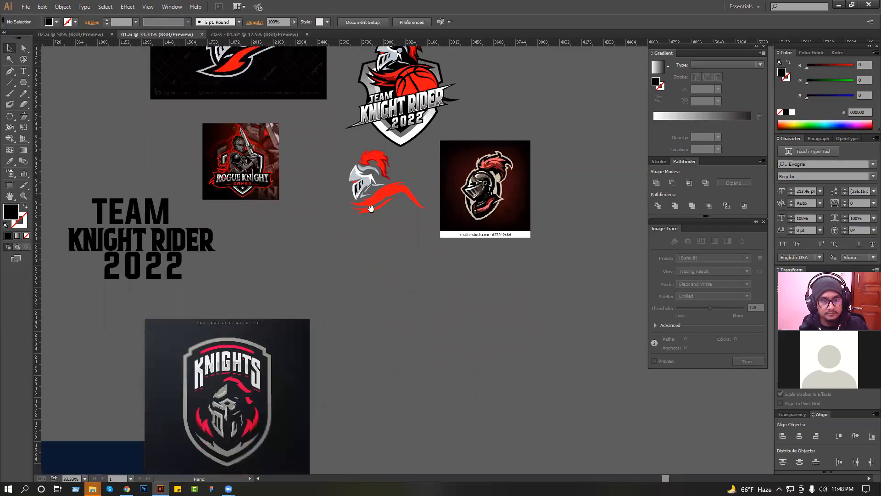
pyautogui.click(223, 34)
pyautogui.moveTo(447, 130); pyautogui.dragTo(276, 285)
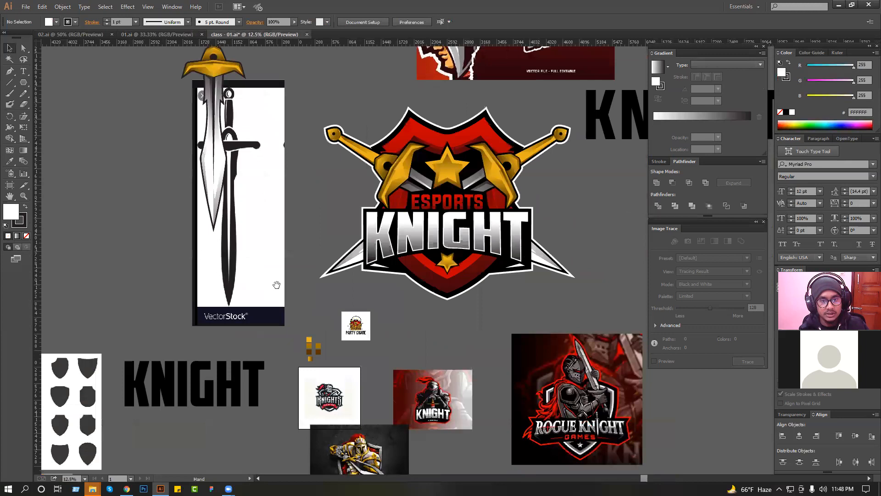
pyautogui.doubleClick(549, 258)
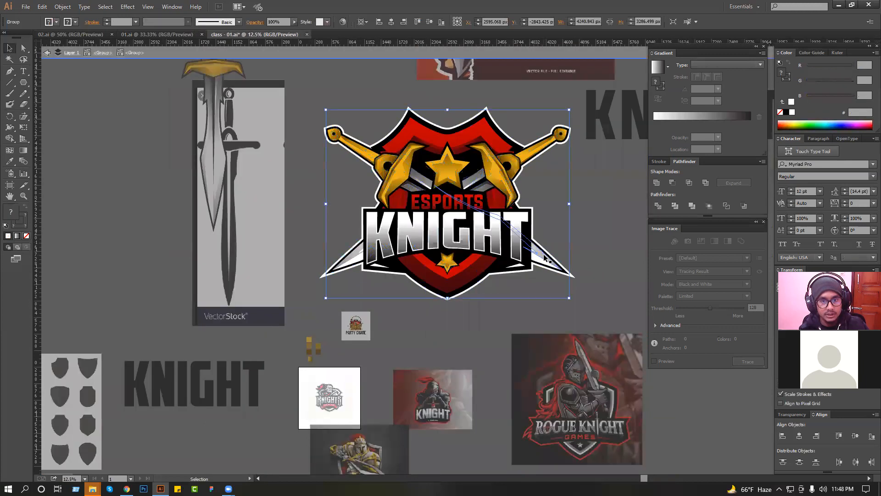
pyautogui.doubleClick(546, 259)
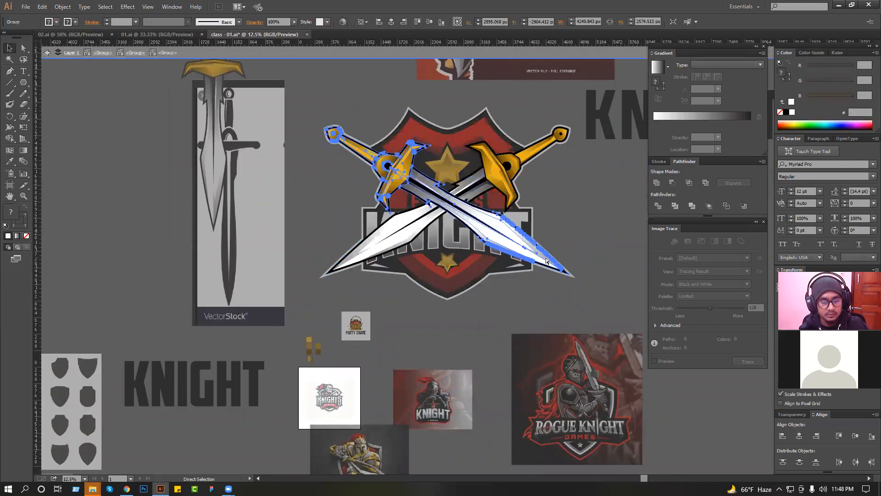
pyautogui.doubleClick(569, 205)
# Step: Return to 01.ai, paste the copied sword and scale it down over the knight logo
pyautogui.click(149, 35)
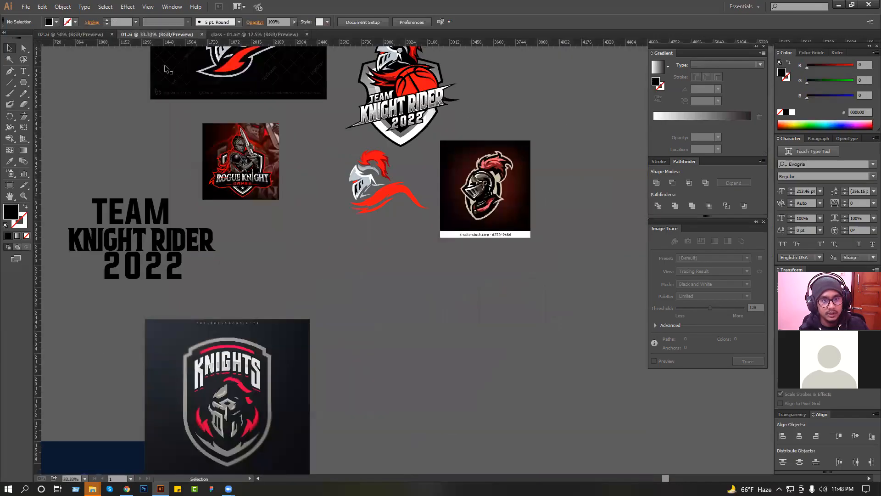
pyautogui.moveTo(328, 166); pyautogui.dragTo(310, 286)
pyautogui.moveTo(265, 133); pyautogui.dragTo(520, 282)
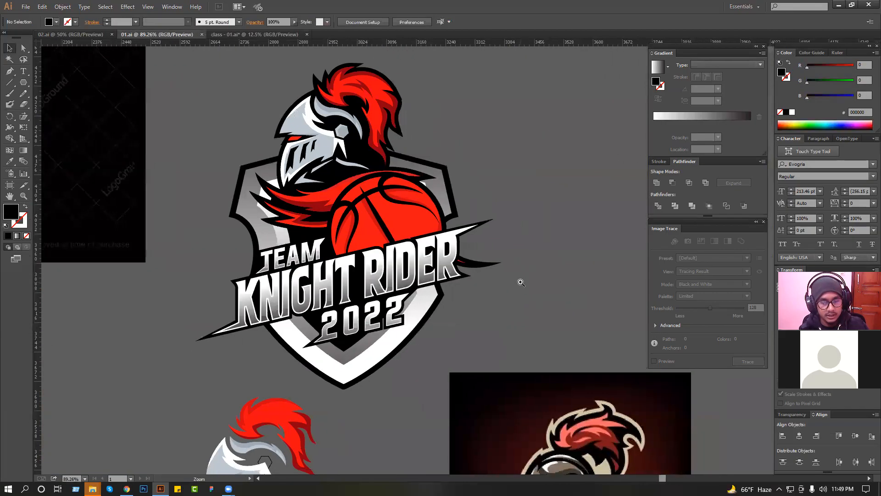
pyautogui.hotkey('ctrl', 'v')
pyautogui.scroll(-5, 391, 241)
pyautogui.moveTo(653, 395); pyautogui.dragTo(489, 332)
pyautogui.scroll(4, 436, 317)
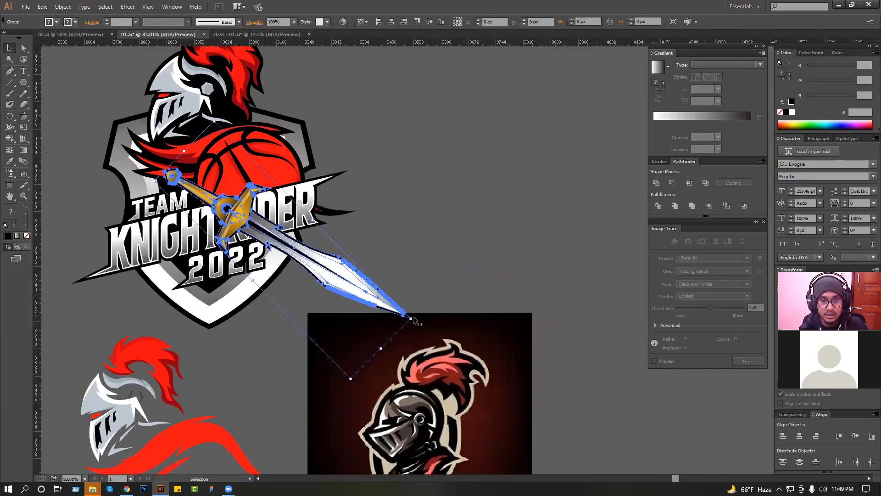
# Step: Rotate the sword counterclockwise toward horizontal and move it away from the logo onto the empty canvas
pyautogui.moveTo(413, 315); pyautogui.dragTo(503, 186)
pyautogui.moveTo(375, 251); pyautogui.dragTo(452, 230)
pyautogui.click(509, 260)
pyautogui.hotkey('ctrl', '+')
pyautogui.click(459, 286)
pyautogui.hotkey('ctrl', '-')
# Step: Enlarge the sword to about 896 px wide beside the logo, with the blade tilted slightly upward away from it
pyautogui.moveTo(355, 284); pyautogui.dragTo(337, 291)
pyautogui.moveTo(360, 275); pyautogui.dragTo(585, 184)
pyautogui.moveTo(466, 271); pyautogui.dragTo(340, 343)
pyautogui.moveTo(422, 213); pyautogui.dragTo(543, 282)
pyautogui.moveTo(527, 236); pyautogui.dragTo(582, 234)
pyautogui.click(581, 250)
pyautogui.moveTo(467, 263); pyautogui.dragTo(518, 260)
pyautogui.doubleClick(520, 246)
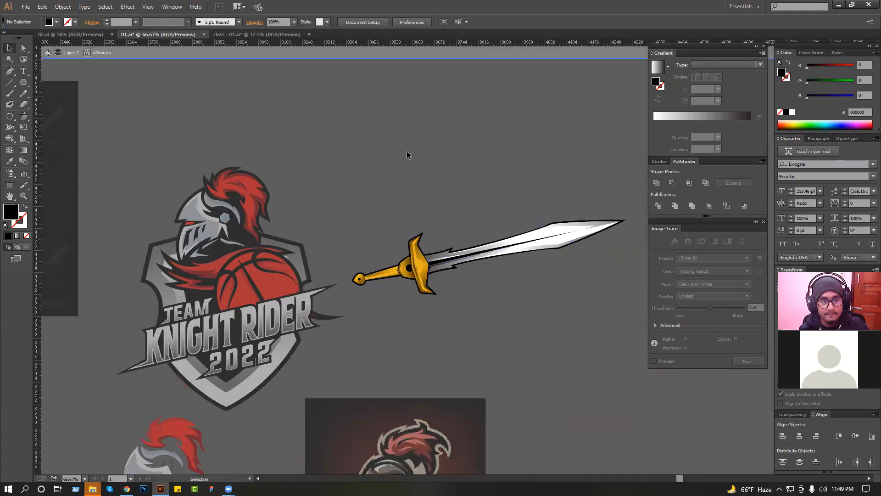
pyautogui.doubleClick(417, 170)
# Step: Flip the sword horizontally so that its blade points toward the knight logo
pyautogui.click(504, 253)
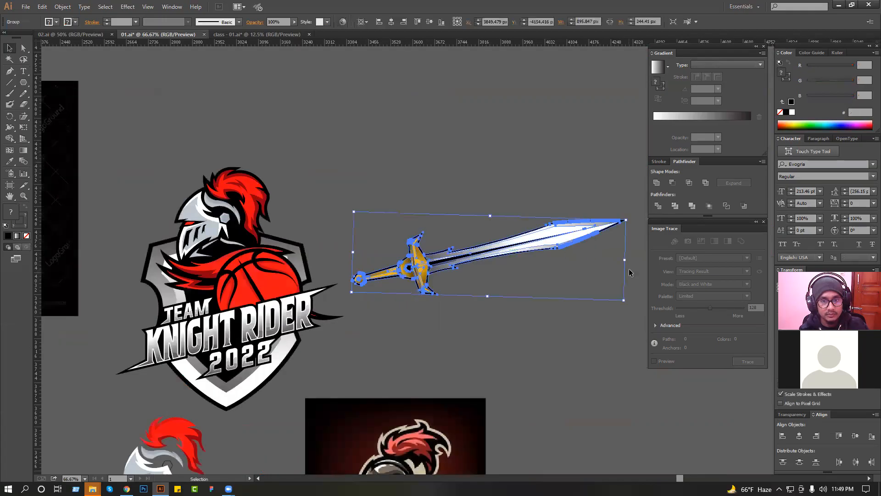
pyautogui.moveTo(628, 263); pyautogui.dragTo(85, 269)
pyautogui.scroll(1, 422, 323)
pyautogui.moveTo(407, 331); pyautogui.dragTo(427, 327)
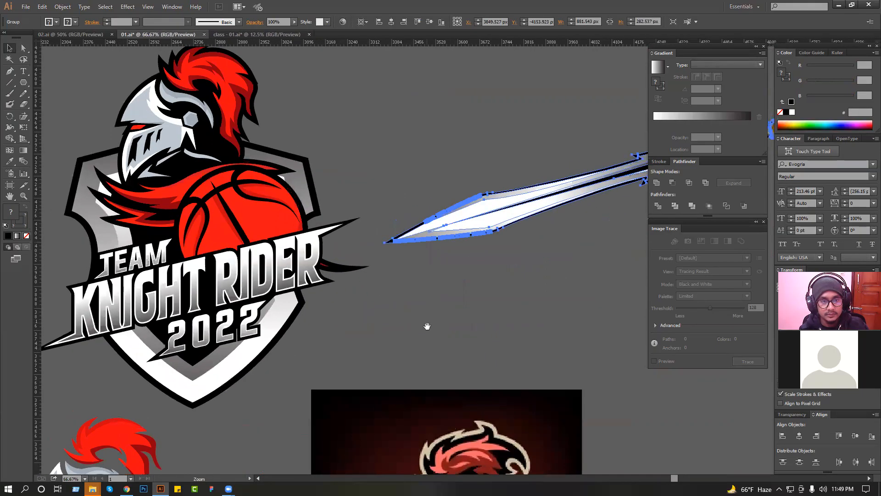
# Step: Shrink the sword to about 384 px wide and place it across the basketball's lower edge and the TEAM lettering
pyautogui.scroll(-1, 427, 326)
pyautogui.moveTo(638, 202); pyautogui.dragTo(421, 272)
pyautogui.scroll(1, 147, 297)
pyautogui.moveTo(146, 297); pyautogui.dragTo(228, 287)
pyautogui.moveTo(510, 242); pyautogui.dragTo(220, 316)
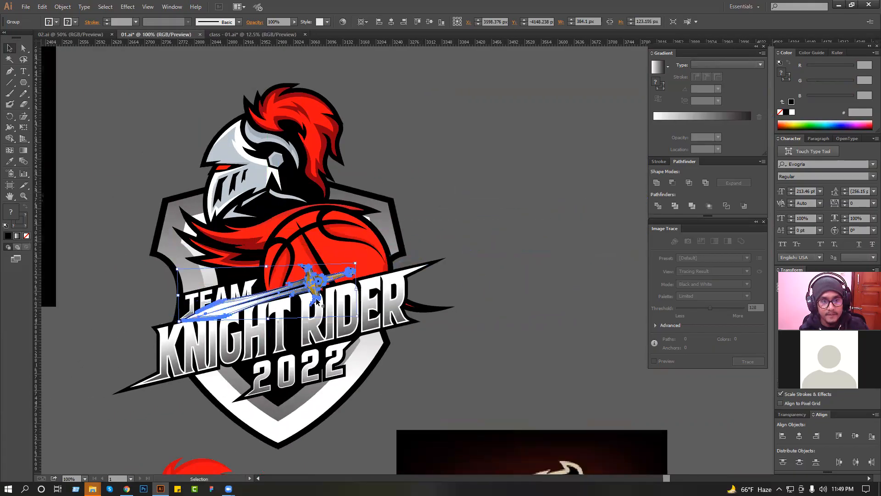
# Step: Enlarge the sword to about 628 px wide and adjust its position along the slanted top of KNIGHT RIDER
pyautogui.moveTo(357, 288); pyautogui.dragTo(439, 247)
pyautogui.click(489, 268)
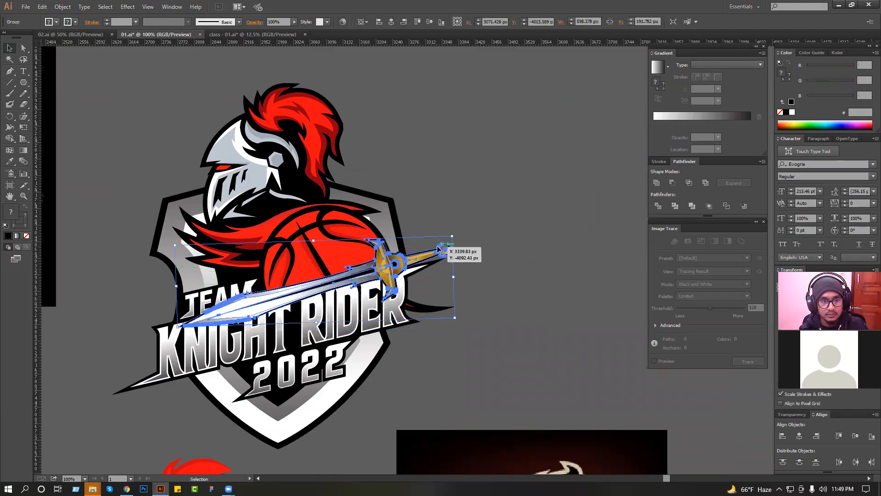
pyautogui.moveTo(453, 278); pyautogui.dragTo(437, 249)
pyautogui.click(480, 270)
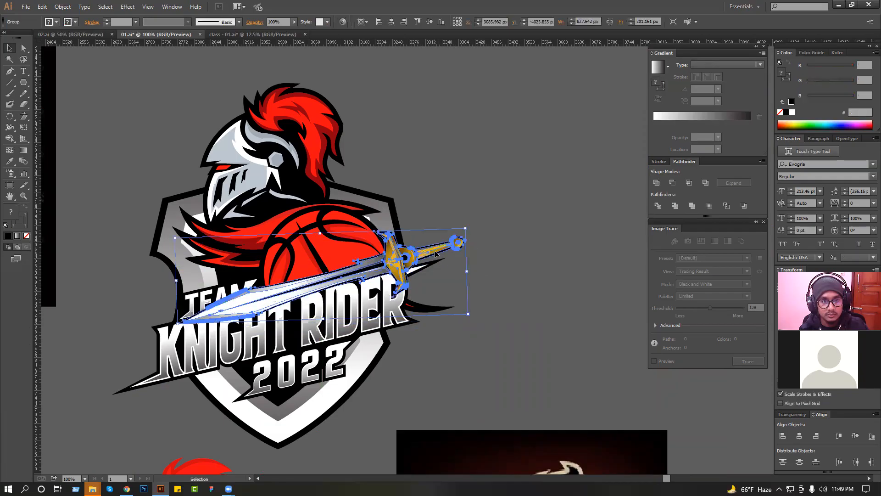
pyautogui.hotkey('ctrl', 'shift', 'a')
pyautogui.moveTo(420, 278); pyautogui.dragTo(438, 252)
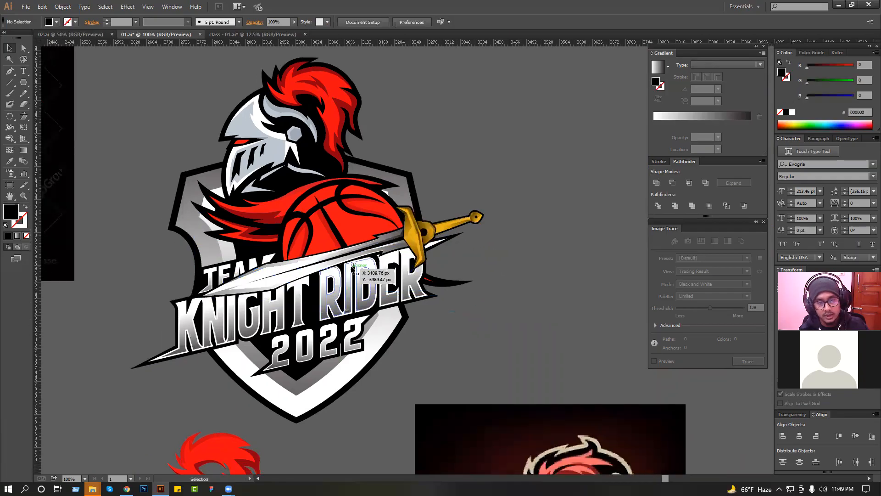
# Step: Move the sword down so that it lies across the lower part of the KNIGHT RIDER lettering
pyautogui.click(363, 252)
pyautogui.moveTo(363, 251); pyautogui.dragTo(346, 318)
pyautogui.click(520, 320)
pyautogui.moveTo(498, 325); pyautogui.dragTo(526, 325)
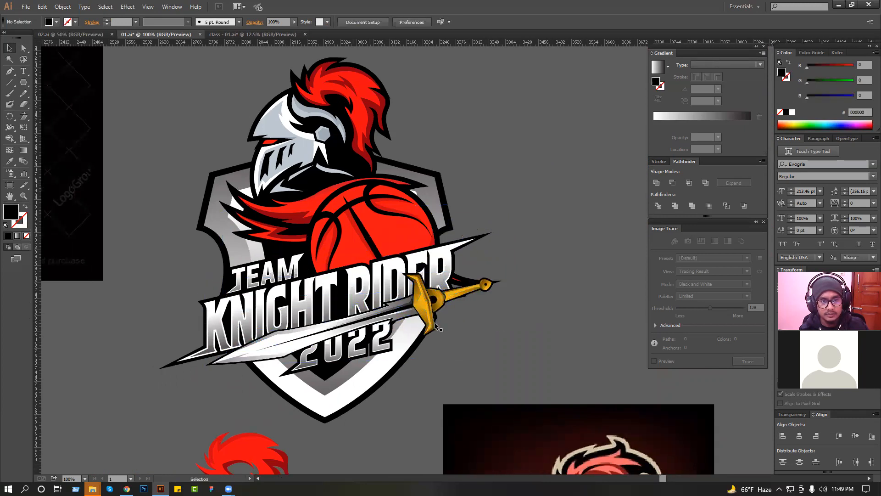
# Step: Cut the single sword out of the logo
pyautogui.scroll(-1, 436, 326)
pyautogui.moveTo(406, 339); pyautogui.dragTo(511, 203)
pyautogui.hotkey('ctrl', 'x')
# Step: Copy the crossed swords from the esports KNIGHT logo in class - 01.ai and paste them into 01.ai
pyautogui.click(256, 34)
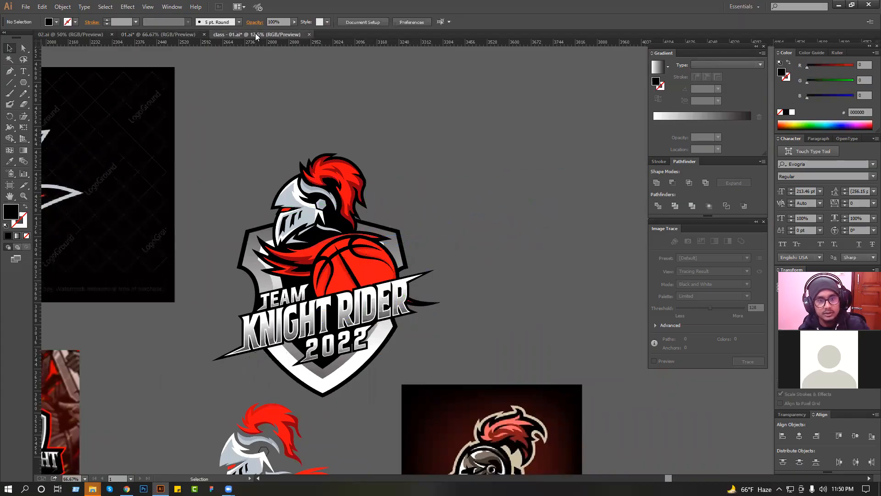
pyautogui.click(539, 153)
pyautogui.doubleClick(527, 154)
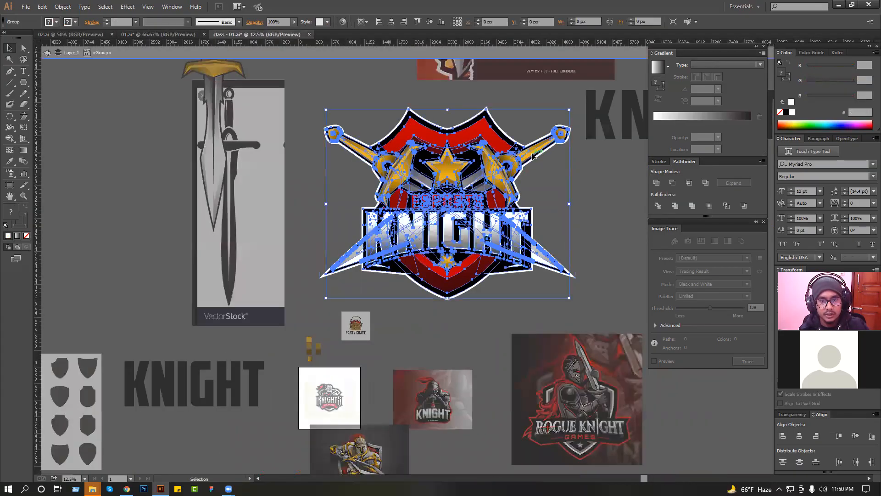
pyautogui.doubleClick(533, 156)
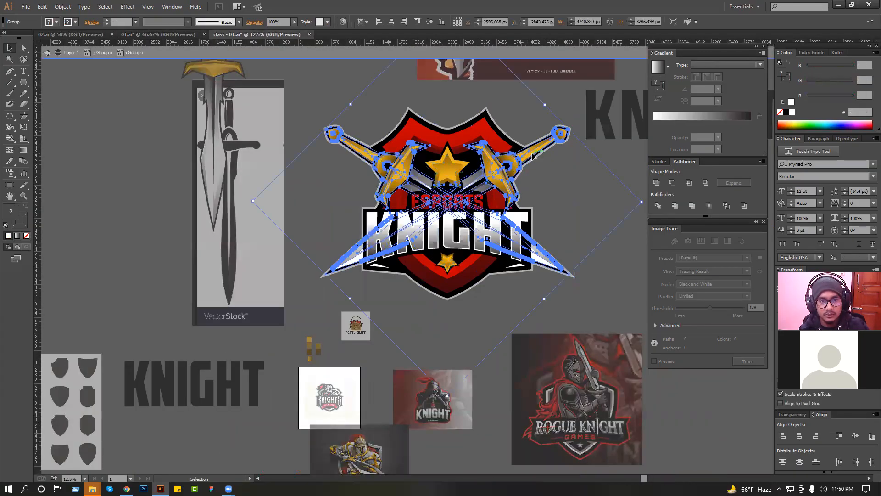
pyautogui.click(170, 54)
pyautogui.click(158, 35)
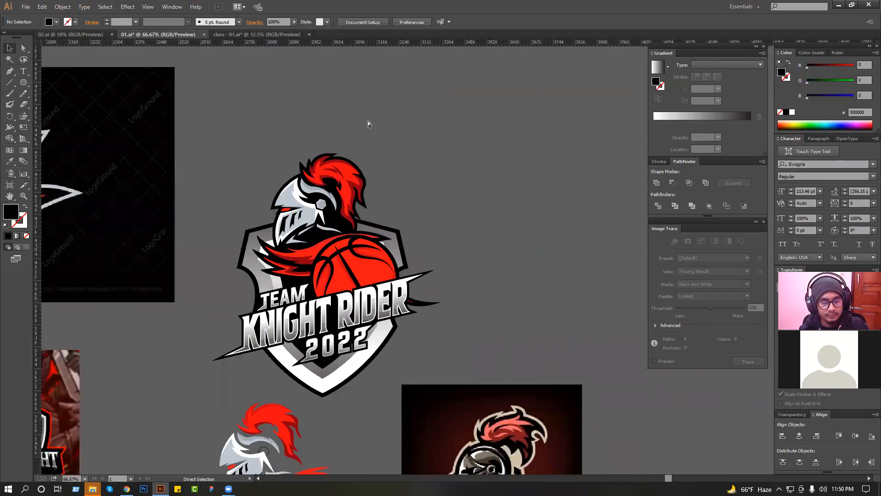
pyautogui.hotkey('ctrl', 'v')
# Step: Shrink the crossed swords to about 1235 px wide and place them beside the knight logo
pyautogui.hotkey('ctrl', '-')
pyautogui.hotkey('ctrl', '-')
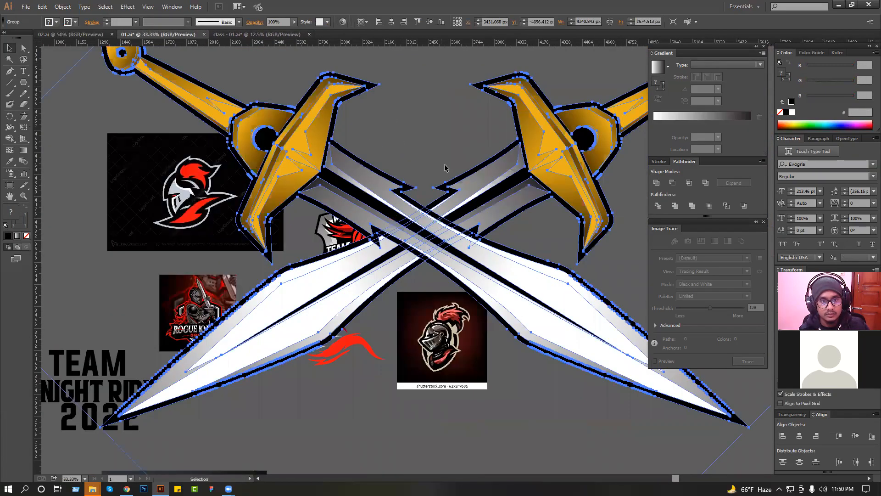
pyautogui.hotkey('ctrl', '-')
pyautogui.hotkey('ctrl', '-')
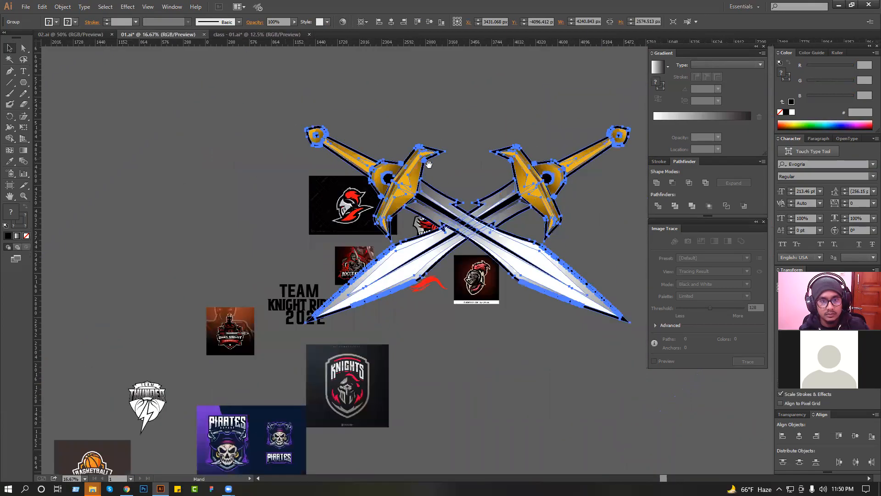
pyautogui.moveTo(333, 150); pyautogui.dragTo(447, 215)
pyautogui.moveTo(391, 197); pyautogui.dragTo(575, 340)
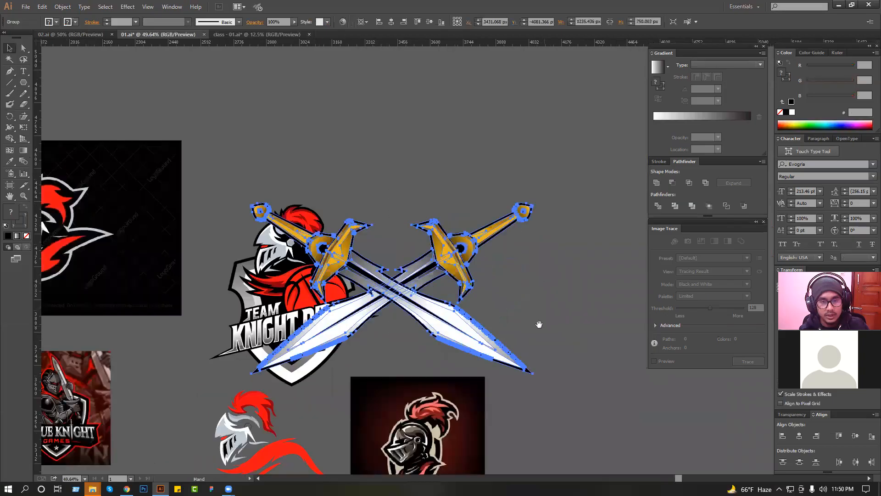
pyautogui.moveTo(401, 293); pyautogui.dragTo(530, 276)
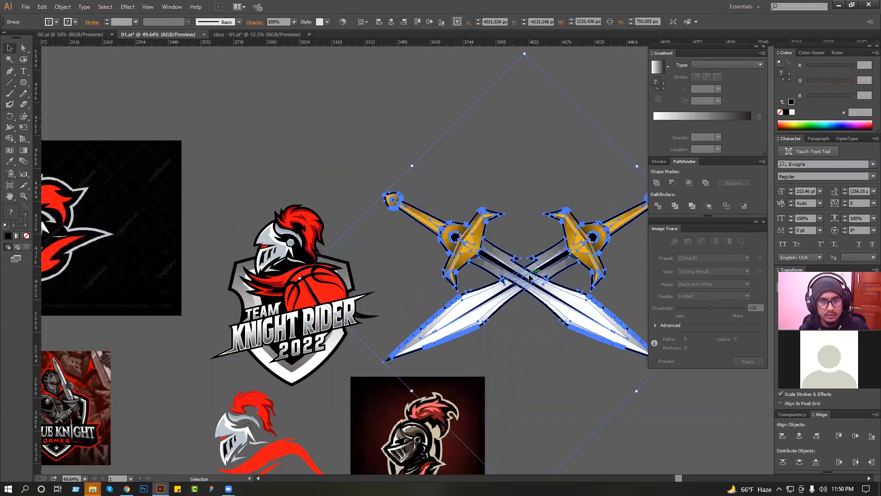
pyautogui.click(509, 227)
# Step: Try to align the crossed swords with the centre of the shield
pyautogui.click(526, 279)
pyautogui.keyDown('shift'); pyautogui.click(350, 271); pyautogui.keyUp('shift')
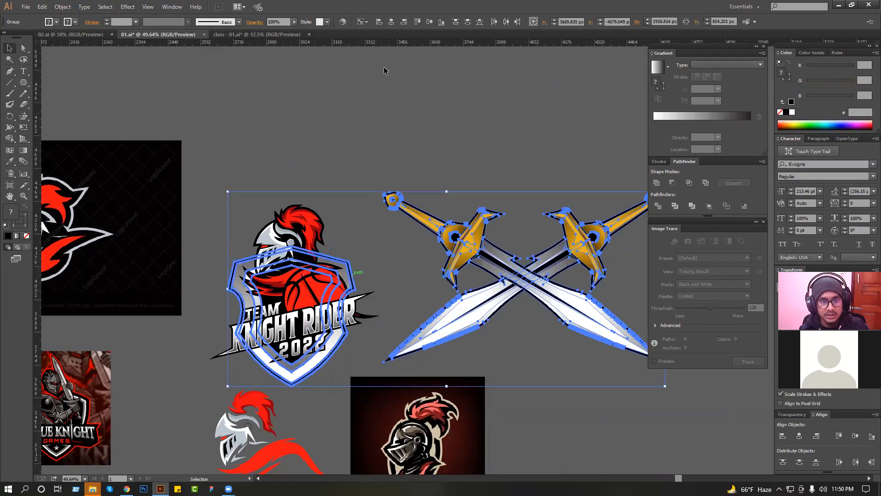
pyautogui.click(392, 23)
pyautogui.click(429, 23)
pyautogui.click(437, 197)
pyautogui.moveTo(437, 196)
pyautogui.mouseDown()
pyautogui.moveTo(464, 168)
pyautogui.moveTo(422, 192)
pyautogui.moveTo(412, 215)
pyautogui.moveTo(409, 206)
pyautogui.moveTo(428, 210)
pyautogui.mouseUp()
pyautogui.click(453, 208)
pyautogui.click(370, 206)
pyautogui.keyDown('ctrl'); pyautogui.keyDown('alt'); pyautogui.click(370, 206); pyautogui.keyUp('alt'); pyautogui.keyUp('ctrl')
# Step: Move the crossed swords clear of the logo and ungroup them, keeping only the sword whose blade points down-left
pyautogui.moveTo(369, 262); pyautogui.dragTo(459, 154)
pyautogui.rightClick(473, 134)
pyautogui.click(528, 188)
pyautogui.click(529, 187)
pyautogui.click(480, 190)
pyautogui.press('Delete')
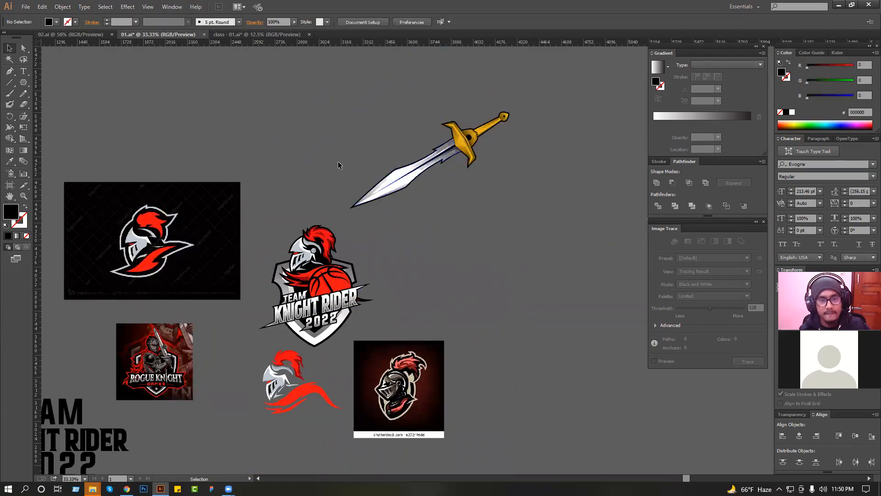
# Step: Lengthen the sword's blade so that the whole sword is about 1444 px wide
pyautogui.moveTo(420, 224); pyautogui.dragTo(420, 224)
pyautogui.moveTo(351, 210); pyautogui.dragTo(289, 248)
pyautogui.click(500, 108)
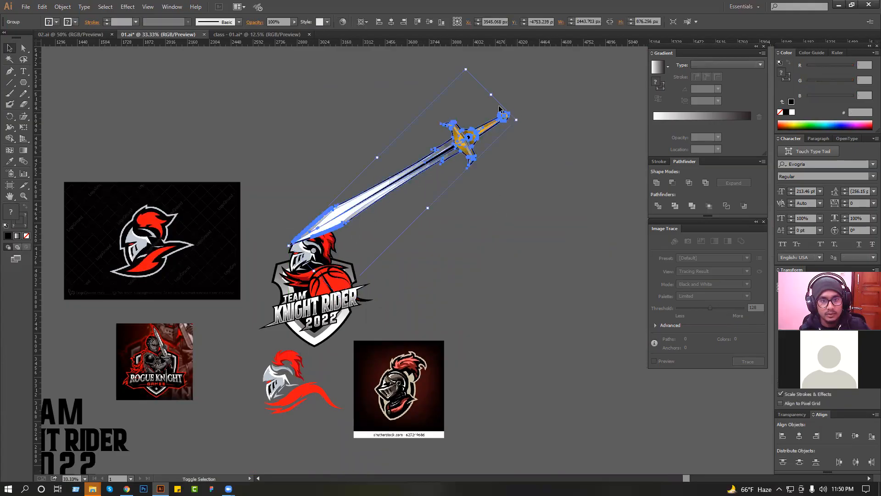
# Step: Shrink the sword to about 799 px wide and lay it diagonally across the basketball and the lettering
pyautogui.moveTo(492, 94); pyautogui.dragTo(413, 314)
pyautogui.click(453, 189)
pyautogui.scroll(1, 433, 162)
pyautogui.click(410, 340)
pyautogui.click(425, 337)
pyautogui.keyDown('ctrl'); pyautogui.click(398, 315); pyautogui.keyUp('ctrl')
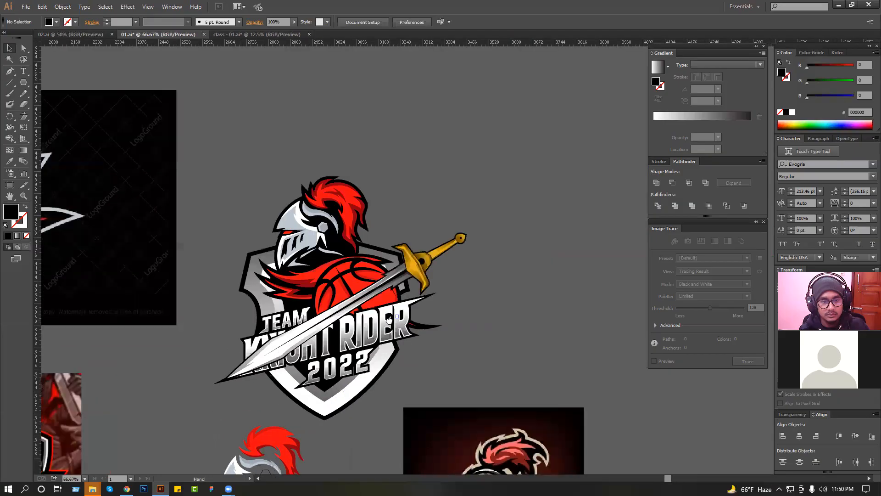
pyautogui.moveTo(350, 336); pyautogui.dragTo(378, 316)
# Step: Lengthen the blade further so the sword is about 949 px wide, and shift the sword down-left across the lettering
pyautogui.click(282, 352)
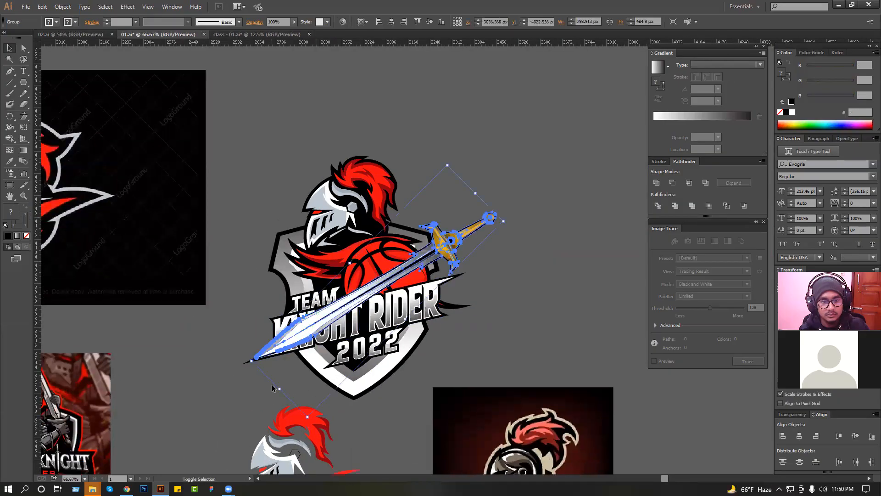
pyautogui.moveTo(279, 388); pyautogui.dragTo(287, 399)
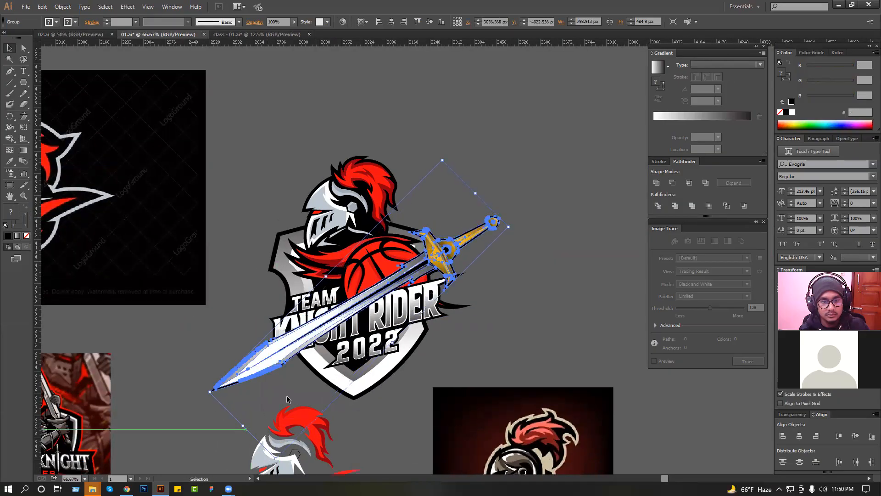
pyautogui.click(510, 274)
pyautogui.moveTo(489, 272); pyautogui.dragTo(466, 300)
pyautogui.click(408, 289)
pyautogui.moveTo(412, 286); pyautogui.dragTo(394, 282)
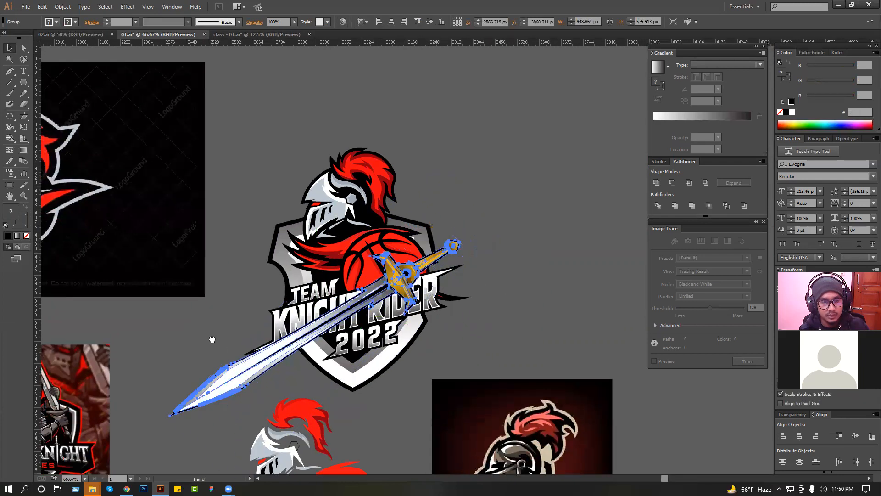
pyautogui.moveTo(213, 338); pyautogui.dragTo(217, 300)
pyautogui.click(191, 327)
pyautogui.moveTo(167, 345); pyautogui.dragTo(229, 384)
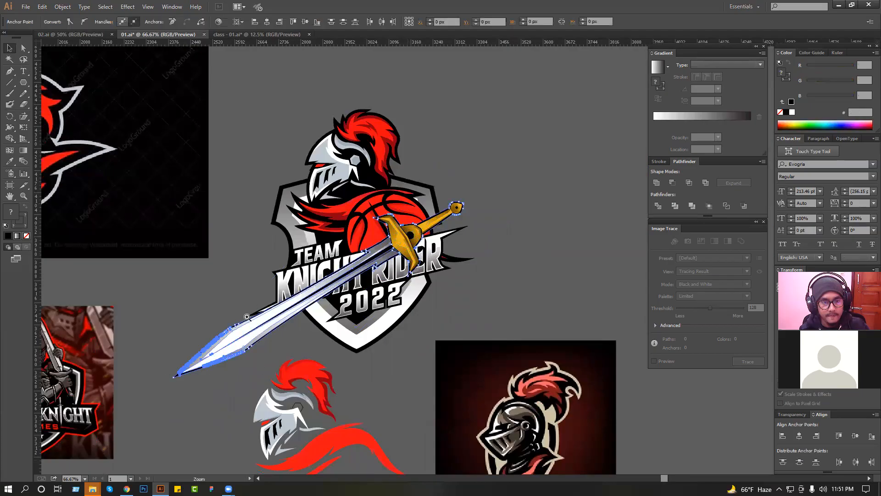
pyautogui.moveTo(243, 322); pyautogui.dragTo(341, 351)
pyautogui.scroll(-6, 322, 331)
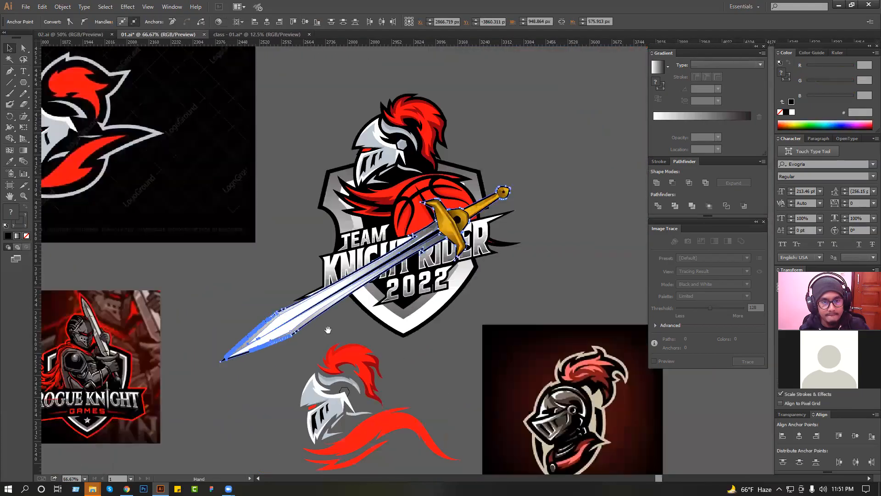
pyautogui.click(351, 327)
pyautogui.moveTo(350, 327); pyautogui.dragTo(329, 342)
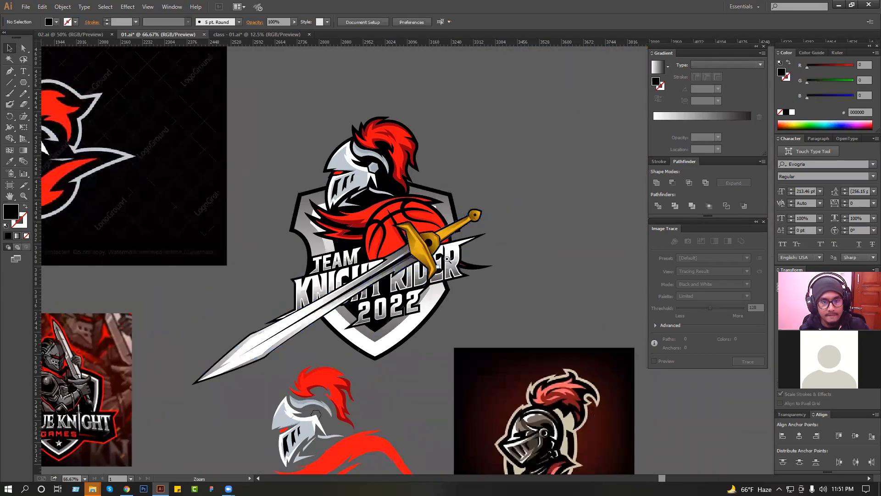
# Step: Move the sword up-right until its guard clears the shield's edge, and send it behind the shield
pyautogui.moveTo(465, 221); pyautogui.dragTo(554, 193)
pyautogui.click(527, 202)
pyautogui.click(554, 193)
pyautogui.click(498, 192)
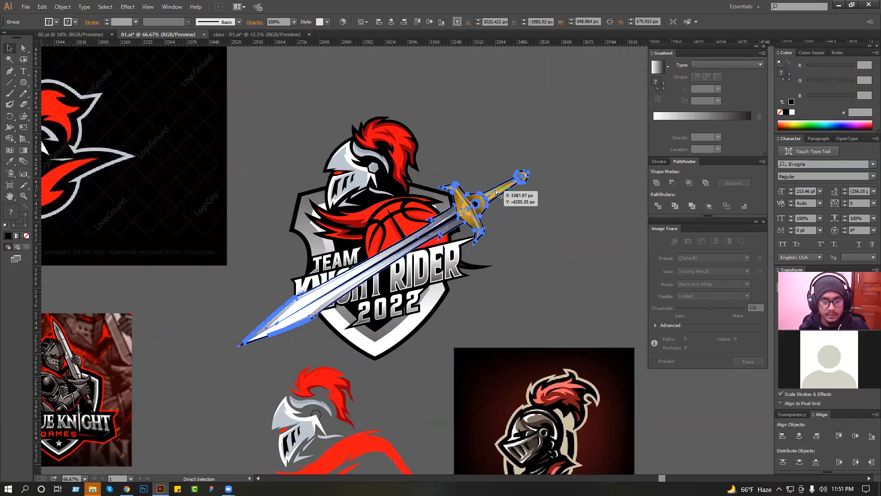
pyautogui.click(550, 212)
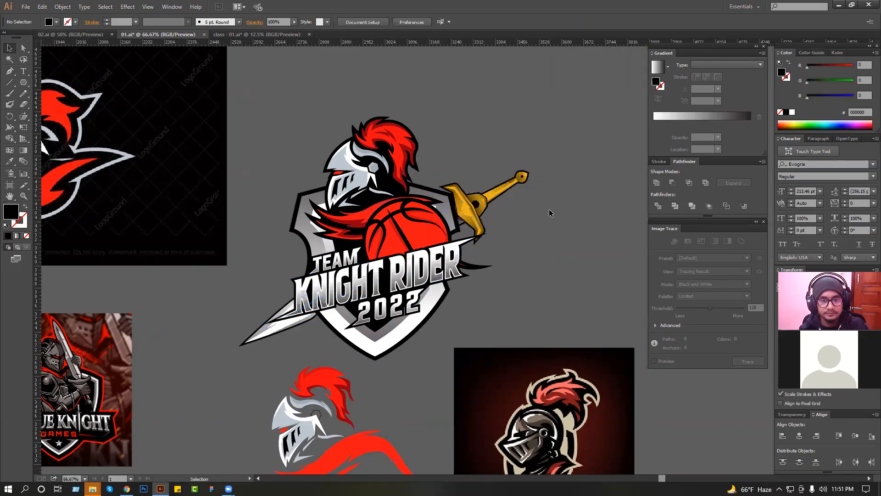
# Step: Rotate the sword behind the shield to a steeper angle, with its handle beside the knight's plume
pyautogui.click(502, 190)
pyautogui.moveTo(539, 183); pyautogui.dragTo(550, 147)
pyautogui.click(450, 174)
pyautogui.click(463, 183)
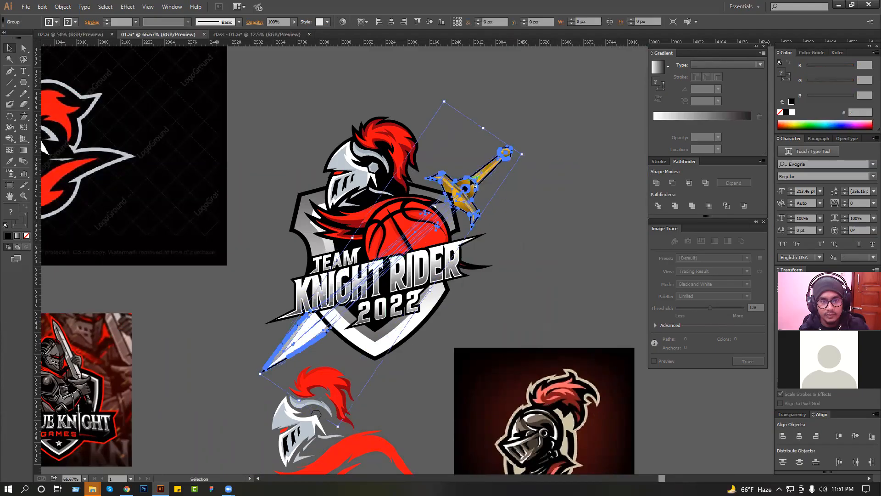
pyautogui.moveTo(525, 155); pyautogui.dragTo(529, 133)
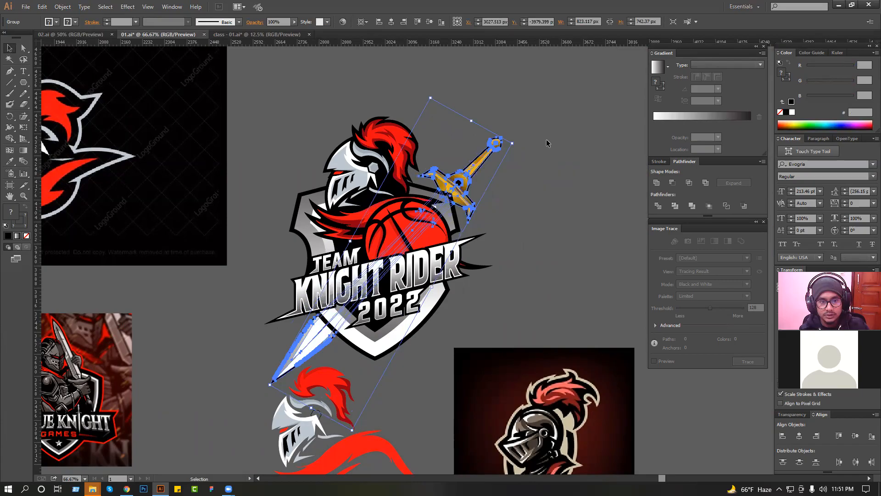
pyautogui.click(556, 265)
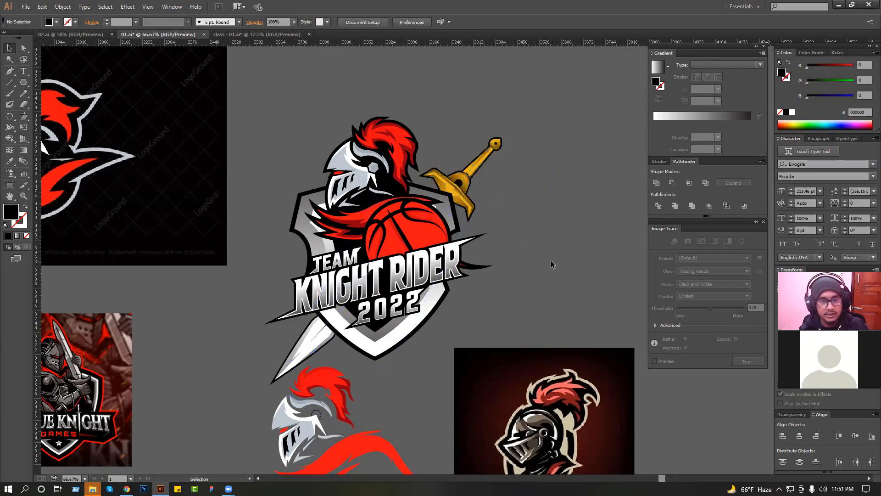
# Step: Shrink the sword behind the shield to about 704 px wide
pyautogui.moveTo(256, 281); pyautogui.dragTo(475, 361)
pyautogui.hotkey('ctrl', '1')
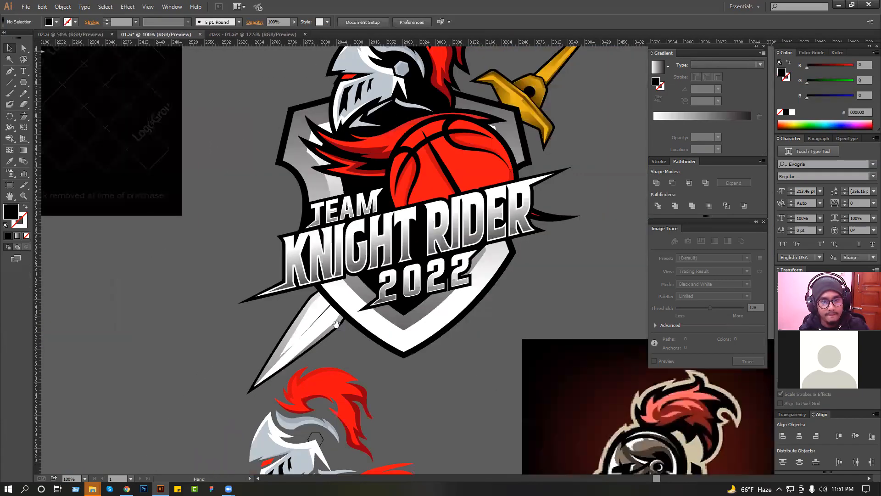
pyautogui.moveTo(477, 304); pyautogui.dragTo(430, 341)
pyautogui.click(476, 134)
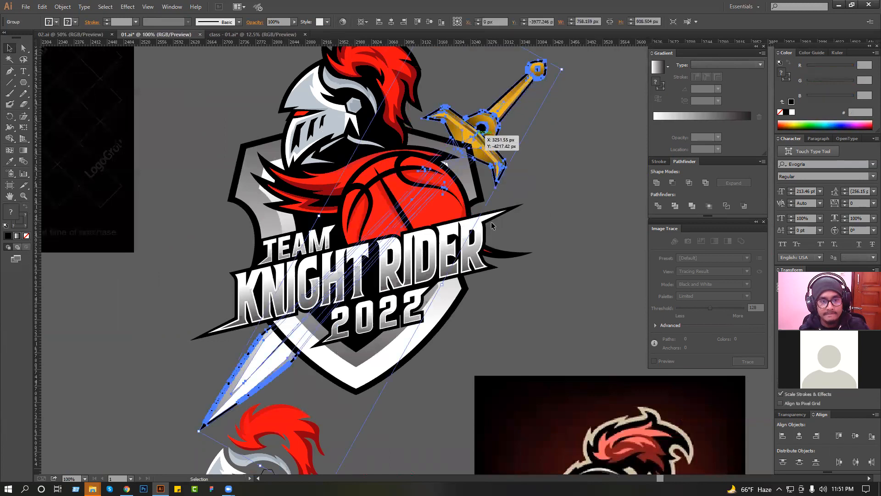
pyautogui.scroll(2, 551, 136)
pyautogui.moveTo(561, 114); pyautogui.dragTo(521, 133)
pyautogui.click(572, 127)
pyautogui.click(564, 141)
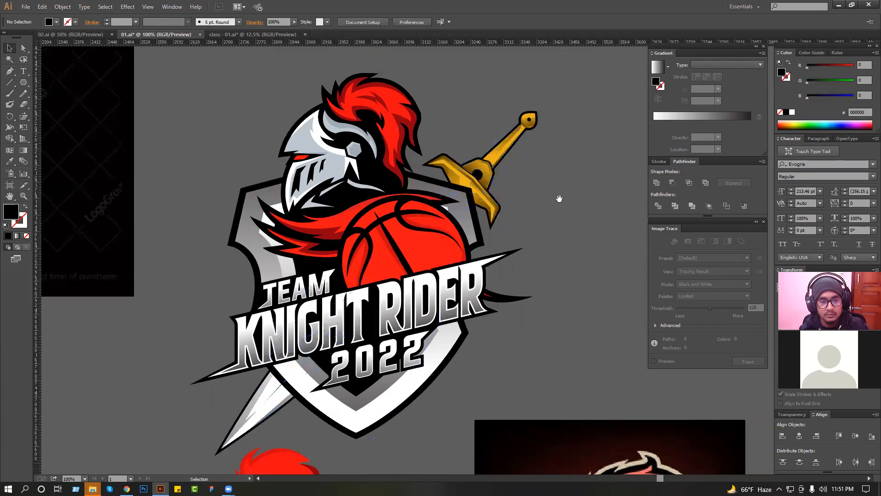
# Step: Create a mirrored copy of the sword with its handle on the side of the knight's face
pyautogui.moveTo(559, 198); pyautogui.dragTo(555, 190)
pyautogui.click(492, 164)
pyautogui.click(550, 165)
pyautogui.press('v')
pyautogui.click(499, 140)
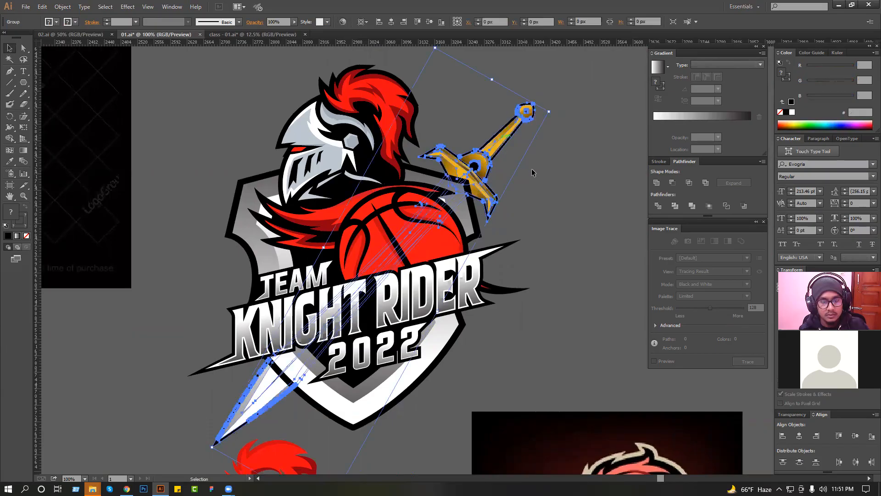
pyautogui.rightClick(508, 164)
pyautogui.moveTo(536, 229)
pyautogui.click(649, 266)
pyautogui.hotkey('alt', 'c')
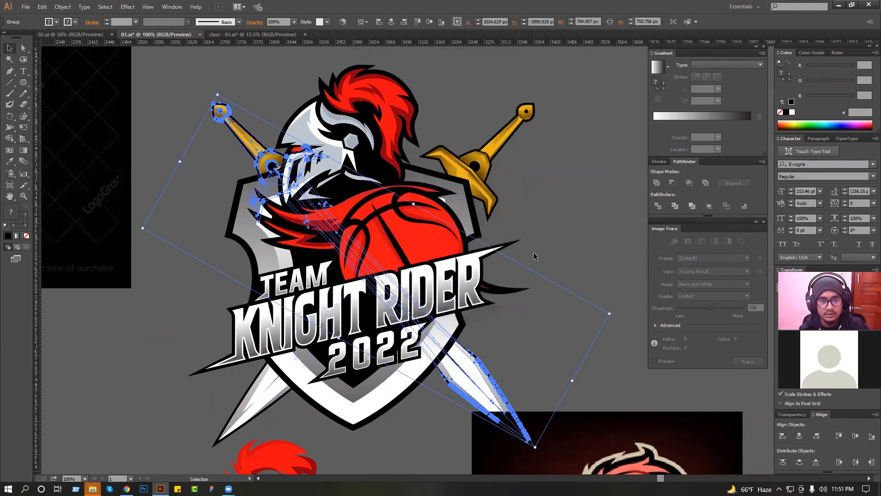
# Step: Move the mirrored sword outward to match the first one, and centre both swords horizontally on the shield
pyautogui.moveTo(247, 143); pyautogui.dragTo(210, 146)
pyautogui.keyDown('shift'); pyautogui.click(477, 169); pyautogui.keyUp('shift')
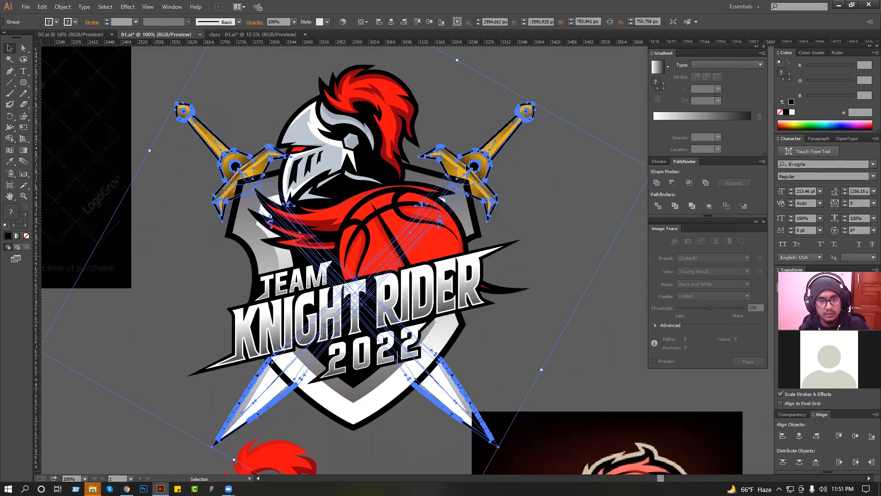
pyautogui.keyDown('shift'); pyautogui.click(424, 170); pyautogui.keyUp('shift')
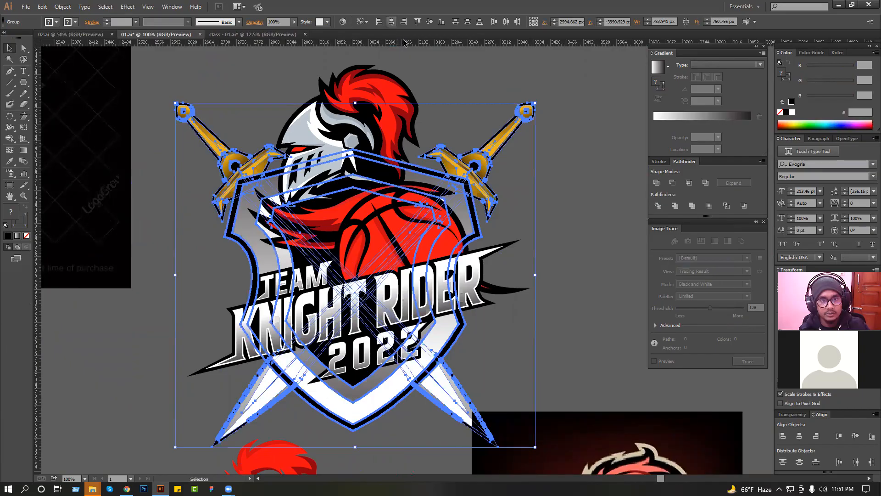
pyautogui.click(463, 132)
# Step: Move the dark red knight reference image about 97 px right and 388 px down, away from the logo
pyautogui.scroll(-2, 463, 131)
pyautogui.moveTo(518, 274); pyautogui.dragTo(541, 362)
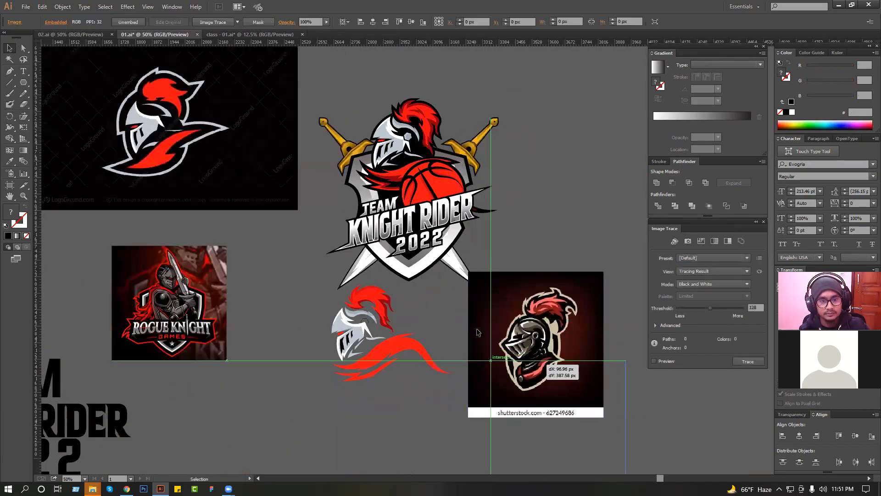
pyautogui.moveTo(478, 332); pyautogui.dragTo(477, 332)
pyautogui.moveTo(299, 309); pyautogui.dragTo(462, 313)
pyautogui.click(502, 257)
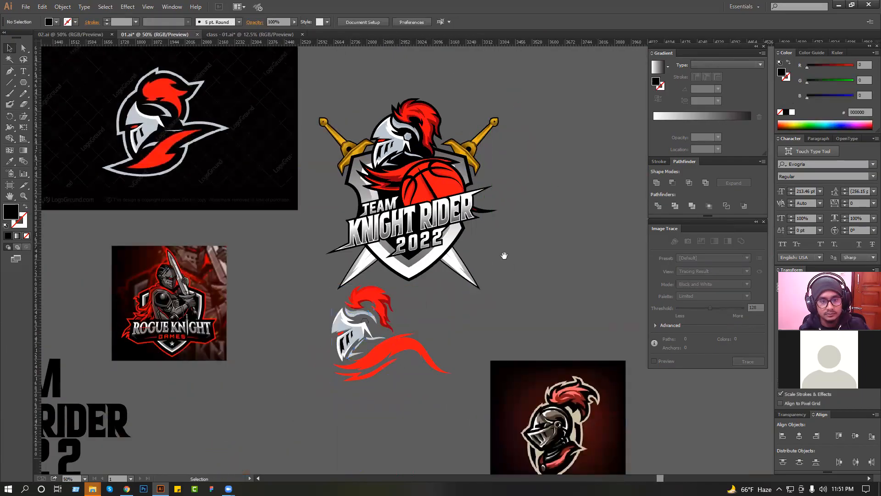
# Step: Try to move the complete logo up, away from the plain knight illustration below it
pyautogui.moveTo(503, 255); pyautogui.dragTo(512, 337)
pyautogui.moveTo(444, 311); pyautogui.dragTo(445, 312)
pyautogui.moveTo(445, 312); pyautogui.dragTo(467, 206)
pyautogui.click(524, 154)
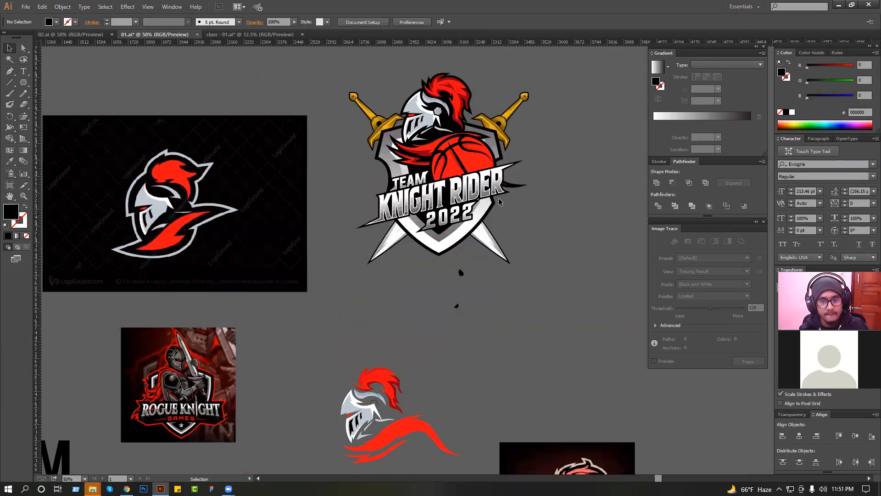
pyautogui.scroll(1, 525, 153)
pyautogui.moveTo(525, 152); pyautogui.dragTo(494, 200)
pyautogui.scroll(5, 482, 254)
pyautogui.hotkey('ctrl', '-')
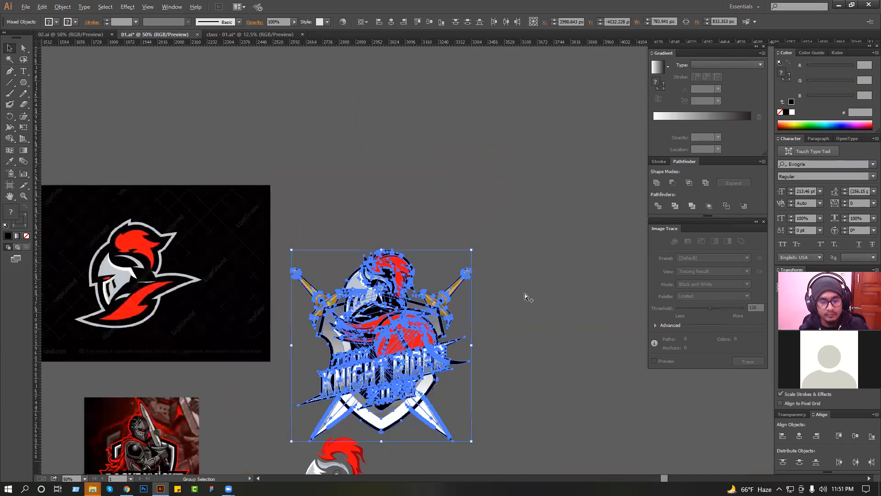
# Step: Try to move the red plume of the plain knight illustration about 236 px down
pyautogui.scroll(-5, 433, 382)
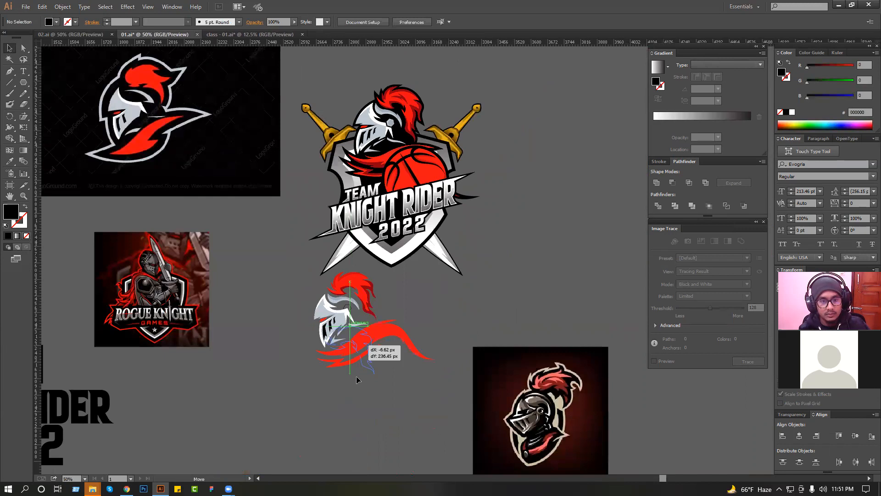
pyautogui.moveTo(357, 380); pyautogui.dragTo(357, 382)
pyautogui.hotkey('ctrl', 'z')
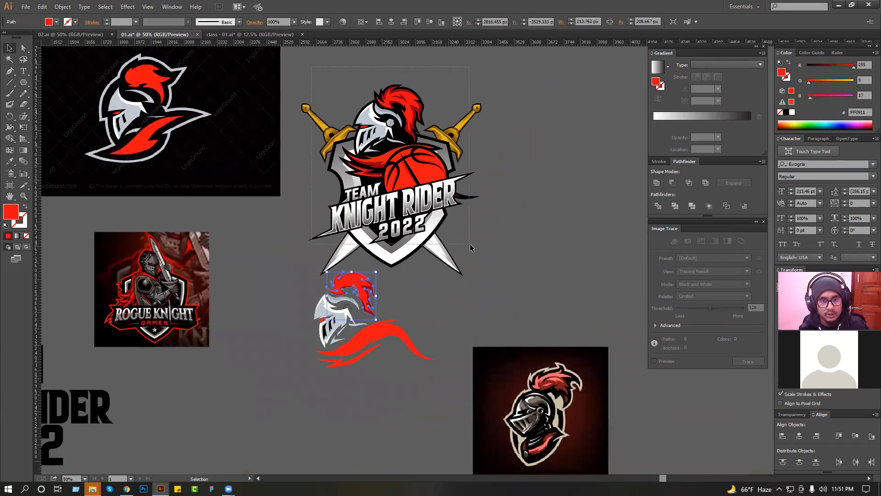
# Step: Move the complete logo up and to the right, well clear of the plain knight illustration below it
pyautogui.moveTo(470, 244); pyautogui.dragTo(474, 249)
pyautogui.moveTo(454, 295); pyautogui.dragTo(464, 428)
pyautogui.moveTo(403, 333); pyautogui.dragTo(450, 205)
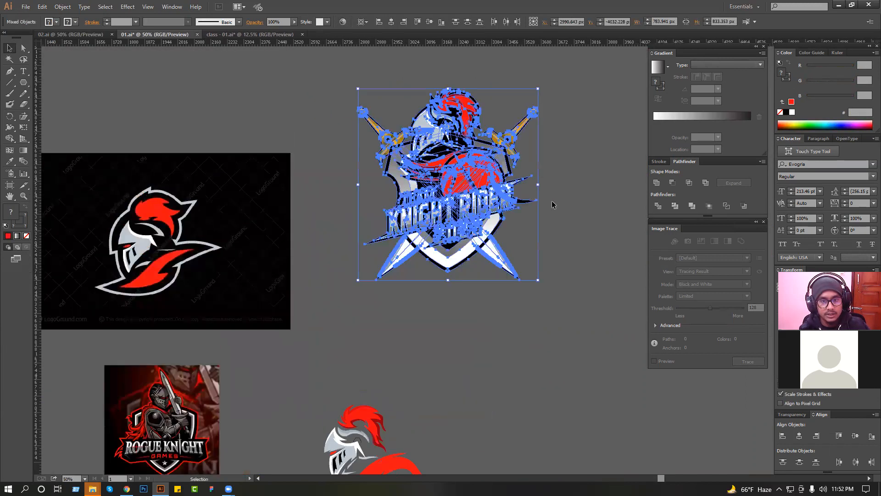
pyautogui.click(551, 200)
# Step: Separate the paired swords and delete the mirrored sword whose handle is on the side of the knight's face
pyautogui.scroll(1, 503, 190)
pyautogui.click(298, 184)
pyautogui.rightClick(299, 186)
pyautogui.click(317, 234)
pyautogui.click(459, 171)
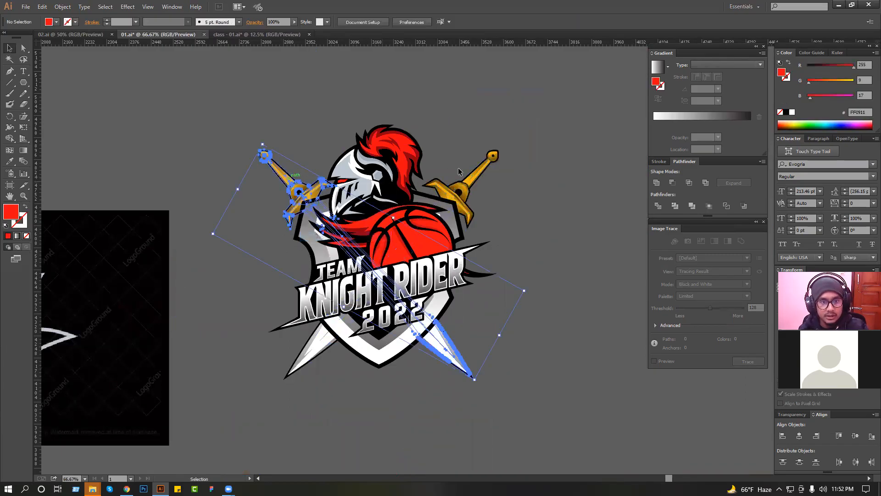
# Step: Unite the shapes of the remaining sword into one solid silhouette
pyautogui.moveTo(420, 131); pyautogui.dragTo(525, 232)
pyautogui.click(483, 214)
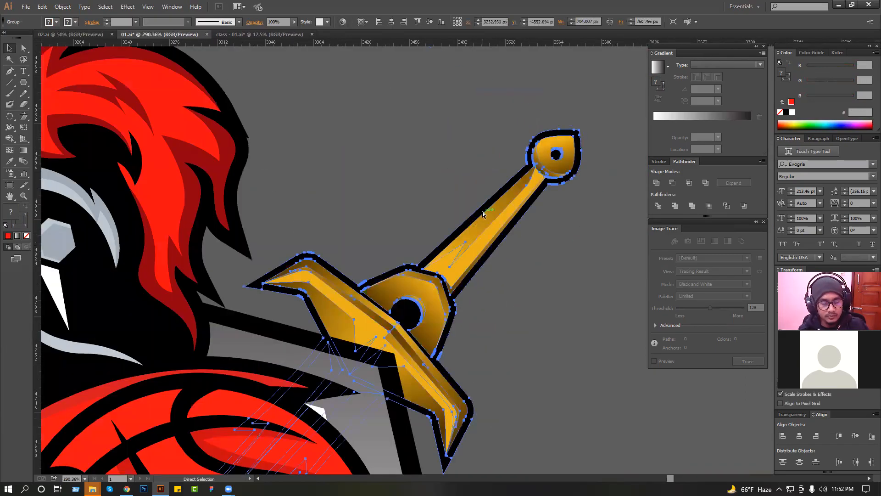
pyautogui.click(658, 183)
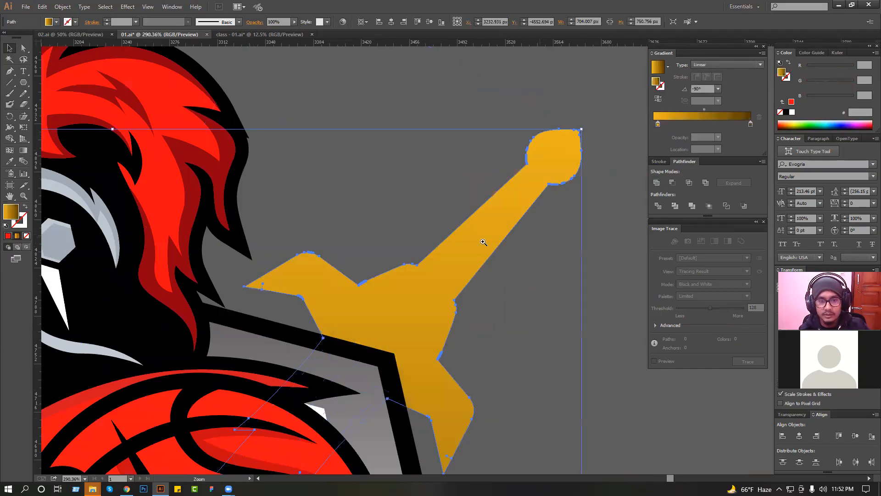
# Step: Fill the united sword silhouette with black (000000) and place it behind the detailed gold sword
pyautogui.hotkey('ctrl', '1')
pyautogui.click(786, 113)
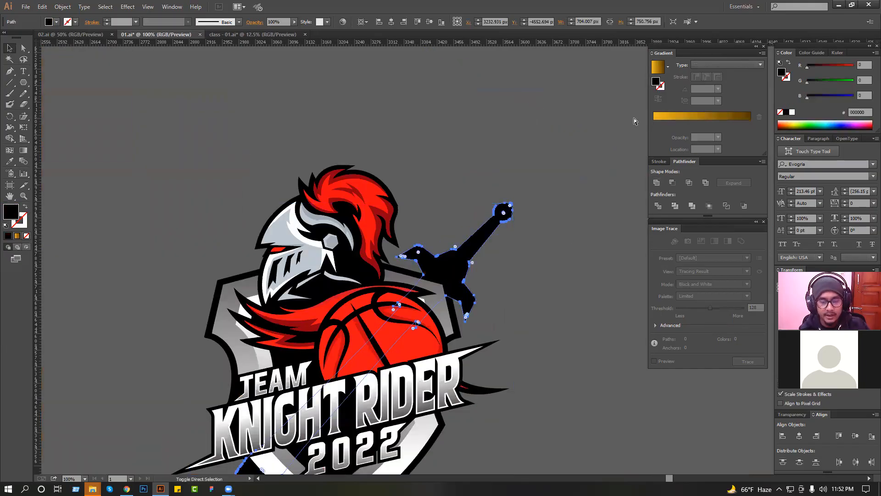
pyautogui.hotkey('ctrl', 'z')
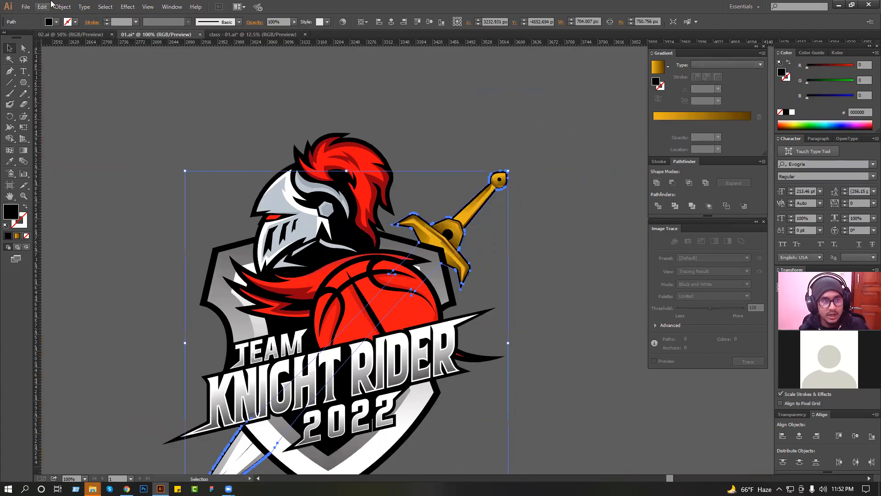
# Step: Try to offset the path of the black silhouette behind the sword
pyautogui.click(60, 7)
pyautogui.moveTo(74, 191)
pyautogui.click(215, 225)
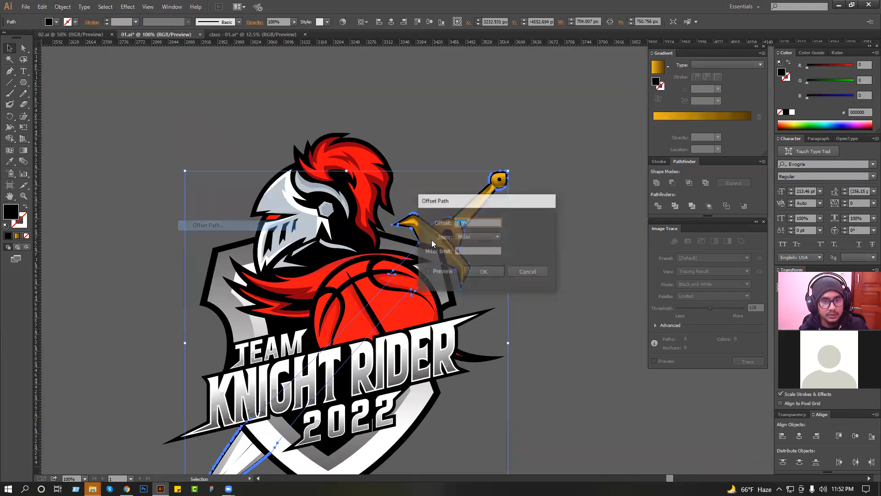
pyautogui.click(477, 271)
pyautogui.scroll(-1, 502, 237)
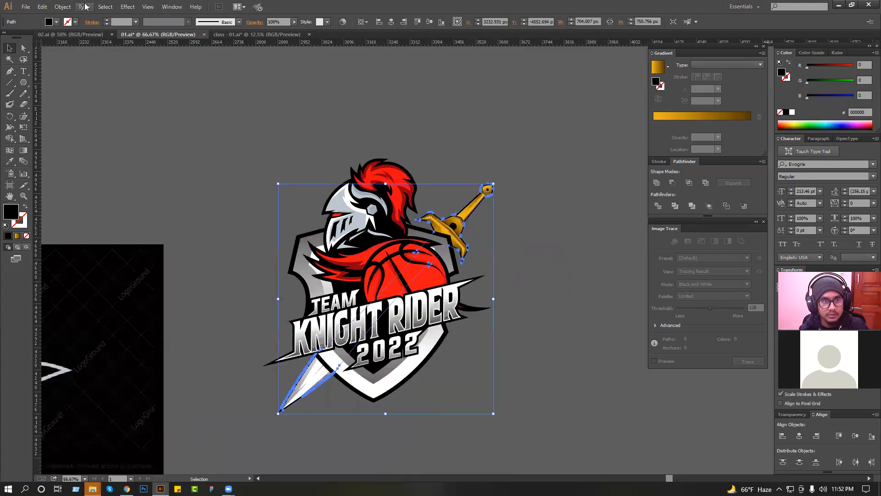
# Step: Open the Offset Path settings again for the black sword silhouette
pyautogui.click(62, 6)
pyautogui.moveTo(104, 190)
pyautogui.click(223, 227)
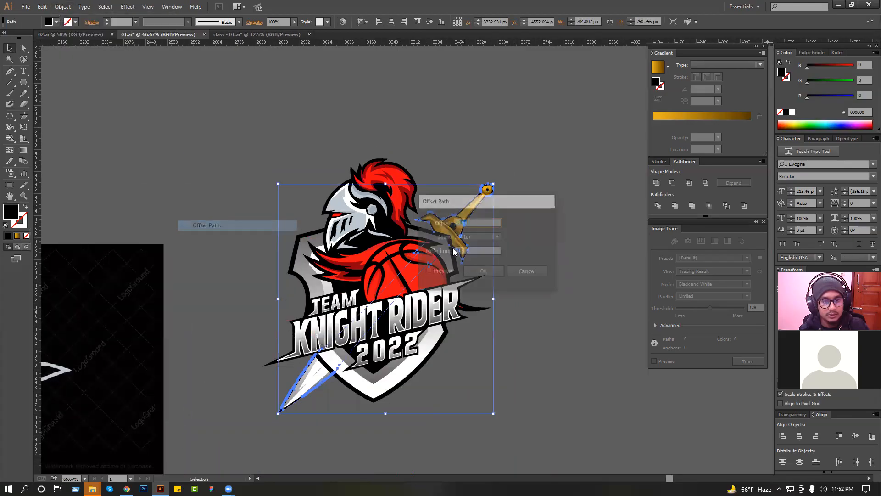
# Step: Offset the sword's outline path outward by 6 px with miter joins
pyautogui.moveTo(461, 201); pyautogui.dragTo(506, 200)
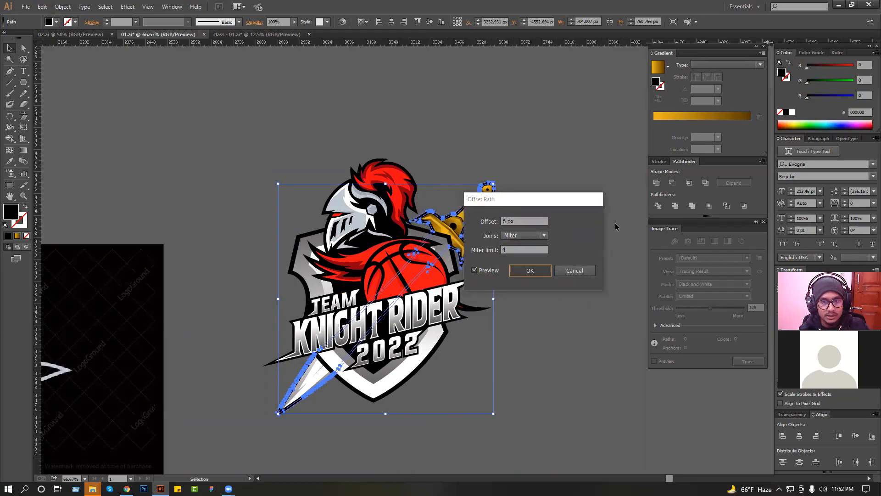
pyautogui.press('Return')
pyautogui.click(597, 200)
pyautogui.moveTo(557, 193); pyautogui.dragTo(569, 138)
# Step: Shrink the sword's inner artwork slightly inside its black outline
pyautogui.moveTo(222, 265); pyautogui.dragTo(418, 391)
pyautogui.moveTo(415, 384); pyautogui.dragTo(408, 350)
pyautogui.moveTo(367, 327); pyautogui.dragTo(263, 386)
pyautogui.click(300, 336)
pyautogui.scroll(-3, 299, 334)
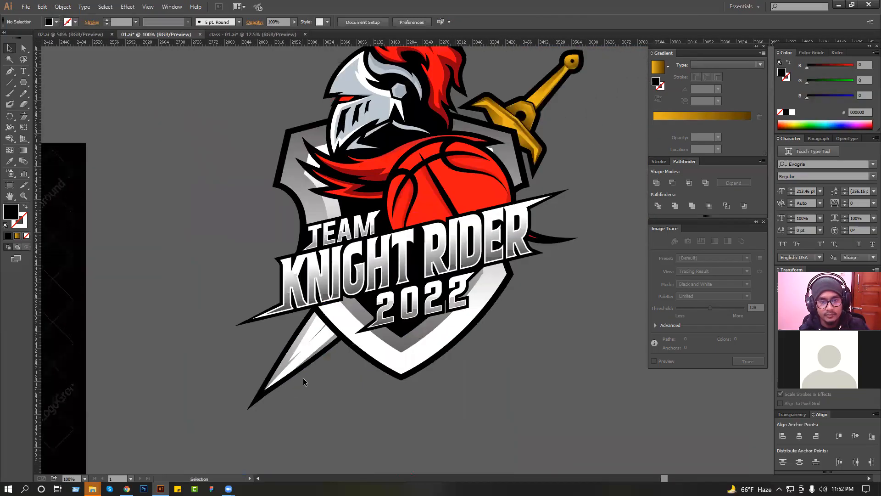
pyautogui.click(305, 356)
pyautogui.moveTo(324, 368); pyautogui.dragTo(291, 408)
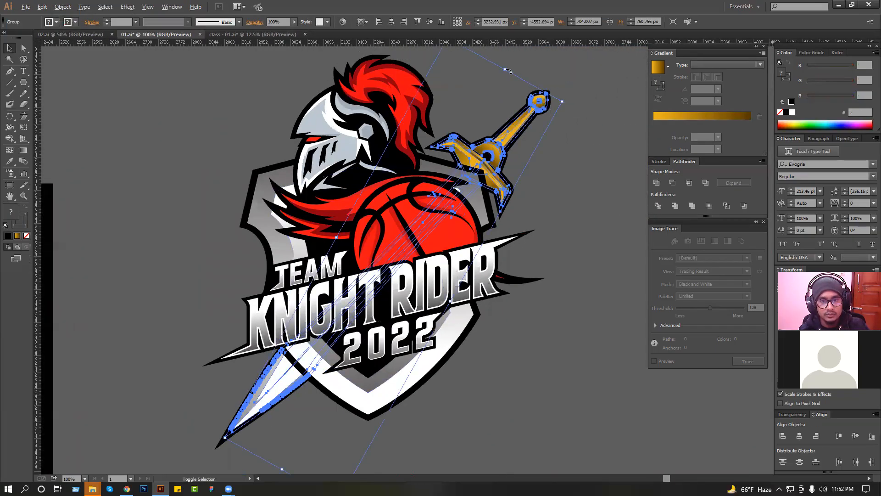
pyautogui.moveTo(504, 70); pyautogui.dragTo(503, 74)
pyautogui.click(555, 99)
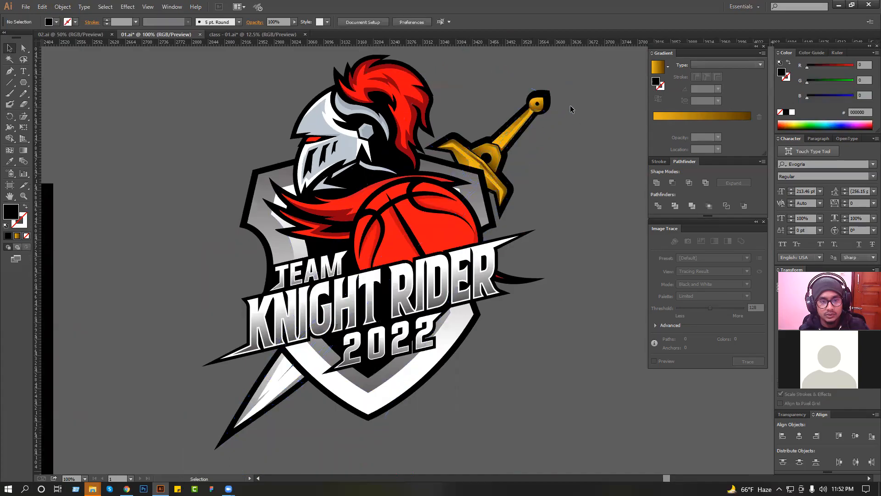
# Step: Offset the sword's outer black outline path by -3 px with miter joins
pyautogui.click(527, 122)
pyautogui.click(550, 149)
pyautogui.click(516, 191)
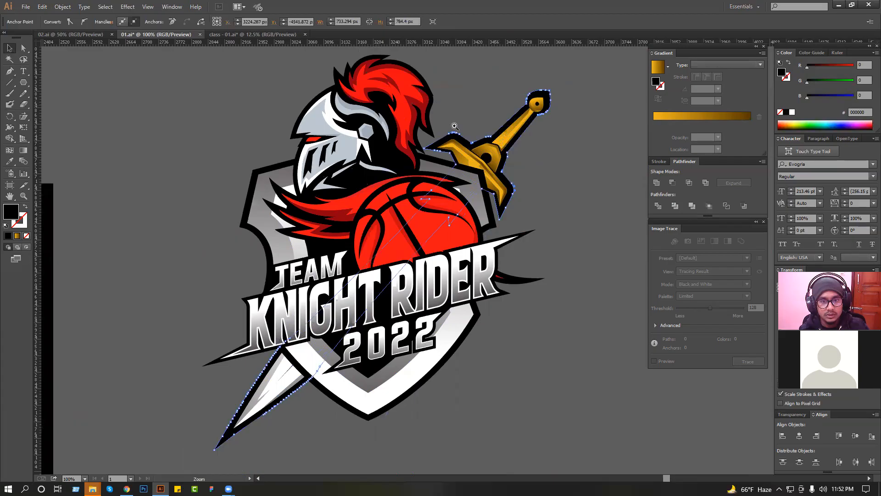
pyautogui.keyDown('ctrl'); pyautogui.moveTo(455, 126); pyautogui.dragTo(561, 243); pyautogui.keyUp('ctrl')
pyautogui.click(62, 7)
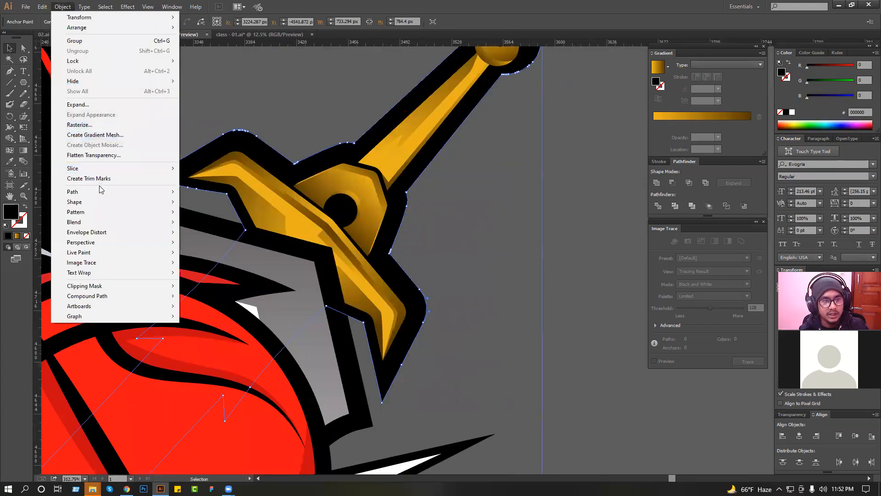
pyautogui.moveTo(156, 191)
pyautogui.click(208, 226)
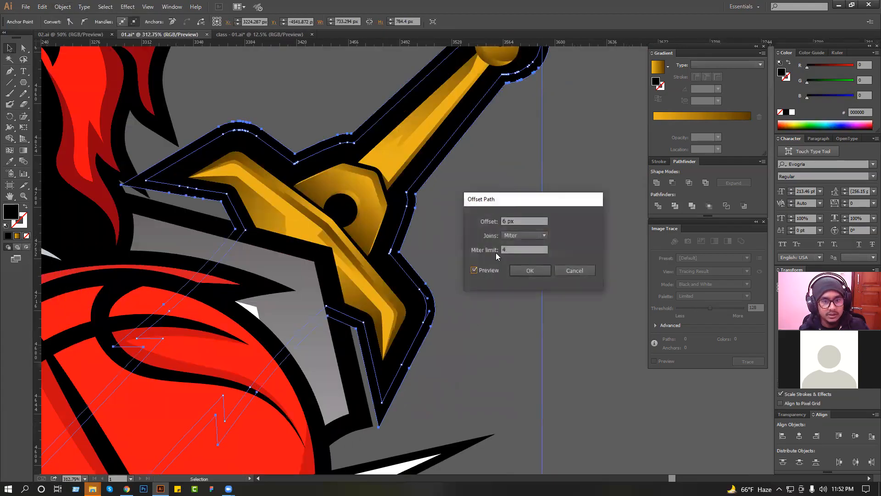
pyautogui.press('Down')
pyautogui.press('Down')
pyautogui.press('Down')
pyautogui.press('Down')
pyautogui.press('Down')
pyautogui.press('Down')
pyautogui.press('Down')
pyautogui.press('Down')
pyautogui.press('Down')
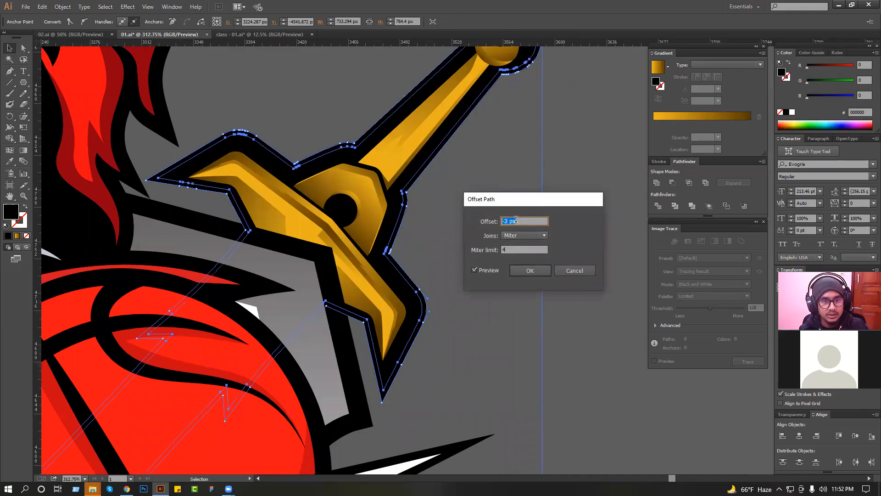
pyautogui.click(516, 270)
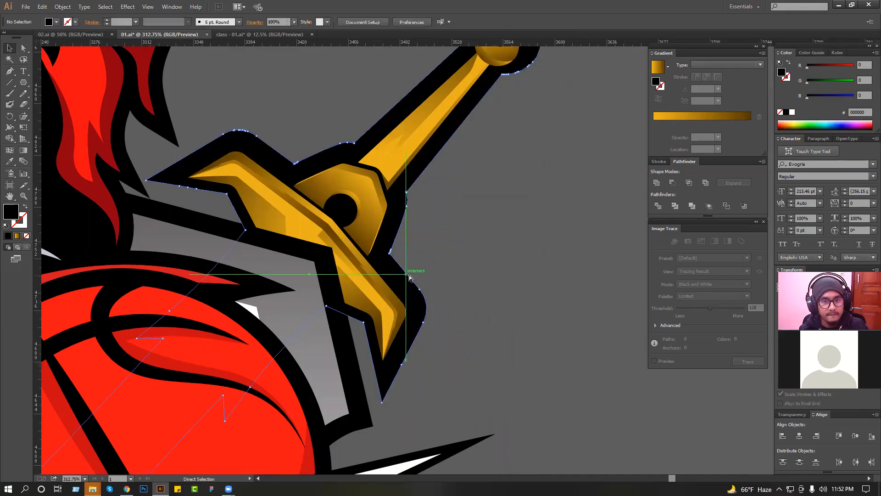
# Step: Delete the thicker outer outline path around the sword, keeping the thinner offset outline
pyautogui.click(477, 255)
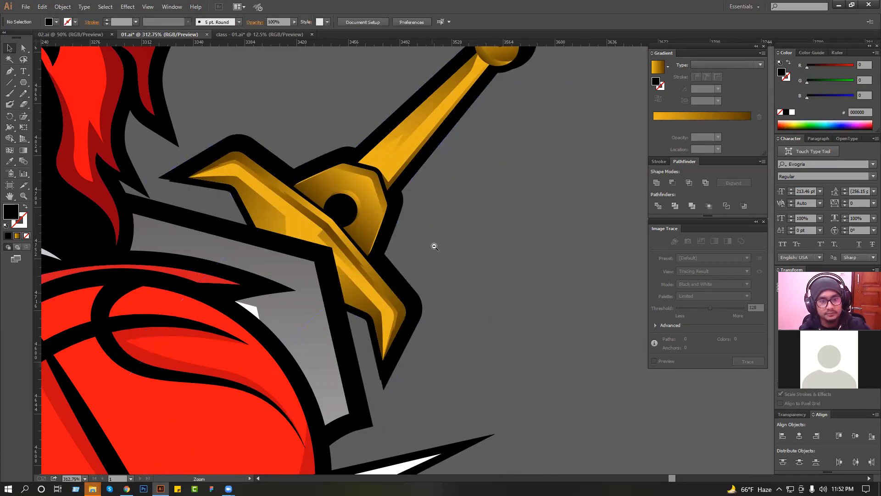
pyautogui.click(380, 381)
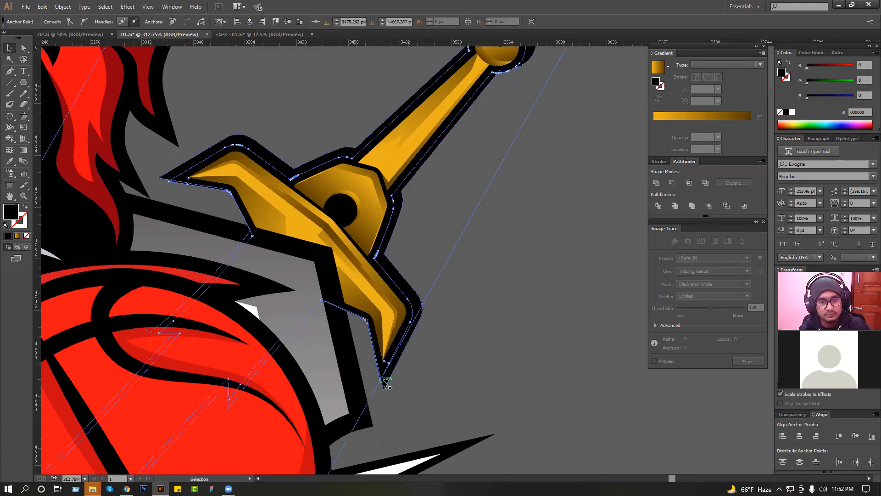
pyautogui.press('Delete')
pyautogui.press('Delete')
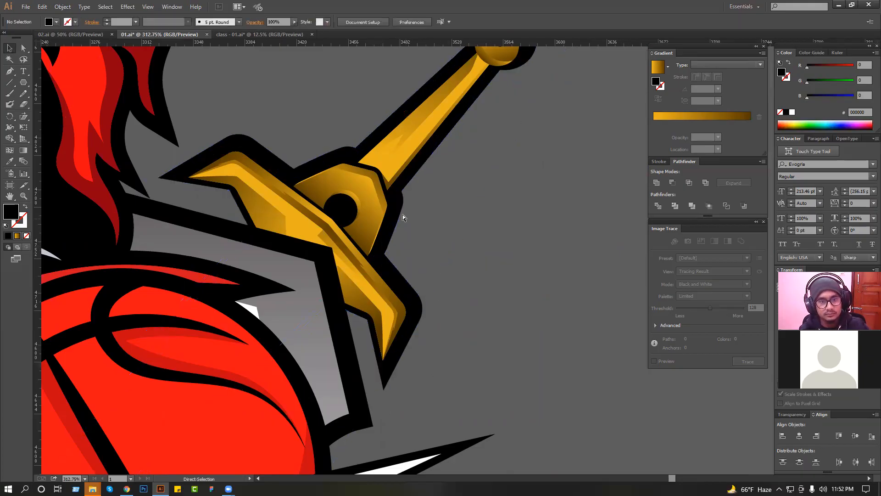
# Step: Undo the last edits to the sword's outline paths
pyautogui.click(397, 207)
pyautogui.moveTo(418, 206); pyautogui.dragTo(399, 285)
pyautogui.click(488, 252)
pyautogui.click(487, 110)
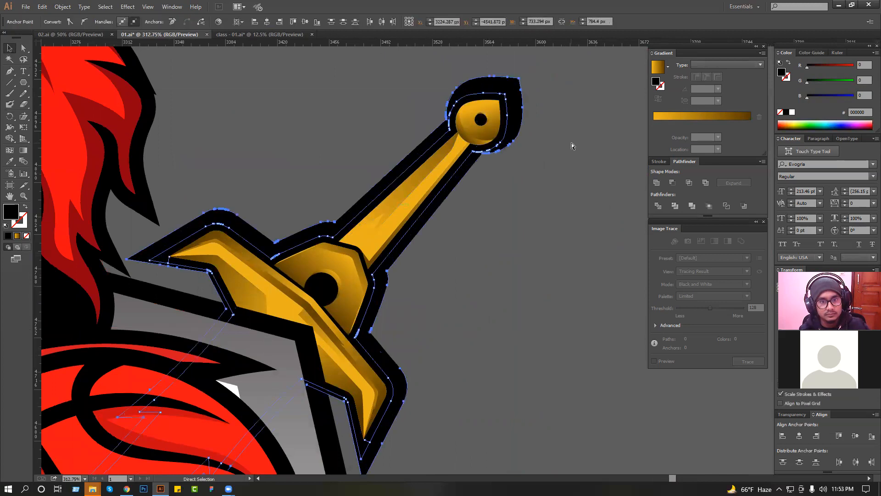
pyautogui.hotkey('ctrl', 'z')
pyautogui.hotkey('ctrl', 'z')
pyautogui.hotkey('ctrl', 'z')
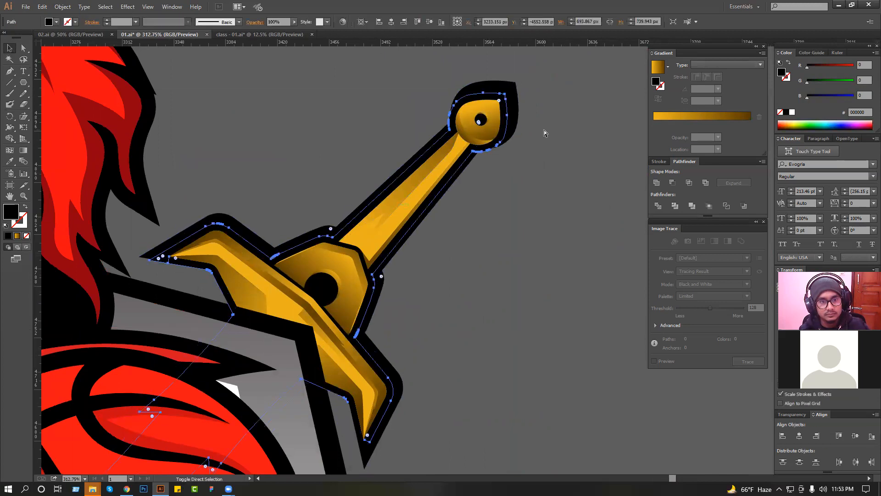
# Step: Refit the sword's inner artwork inside its black outline so the border is even around the pommel and handle
pyautogui.click(544, 130)
pyautogui.click(500, 92)
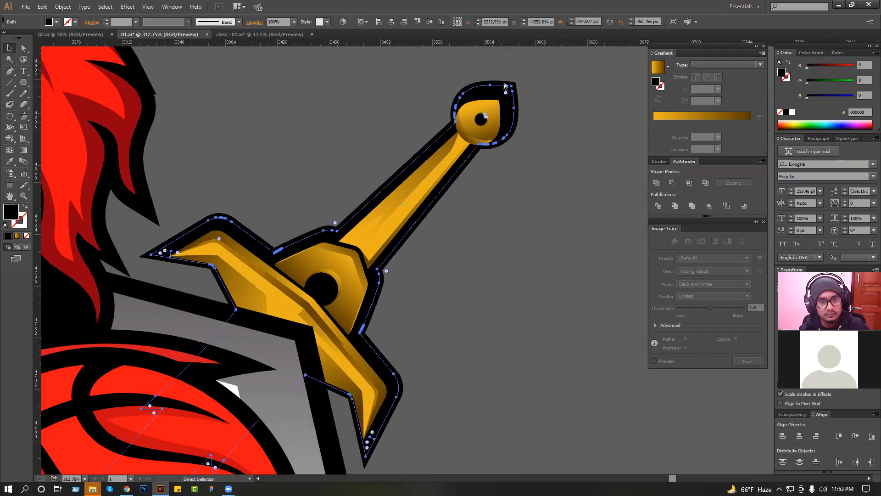
pyautogui.scroll(5, 496, 92)
pyautogui.keyDown('shift'); pyautogui.click(500, 184); pyautogui.keyUp('shift')
pyautogui.moveTo(522, 243); pyautogui.dragTo(514, 111)
pyautogui.keyDown('ctrl'); pyautogui.keyDown('alt'); pyautogui.click(465, 183); pyautogui.keyUp('alt'); pyautogui.keyUp('ctrl')
pyautogui.scroll(-5, 484, 164)
pyautogui.click(508, 185)
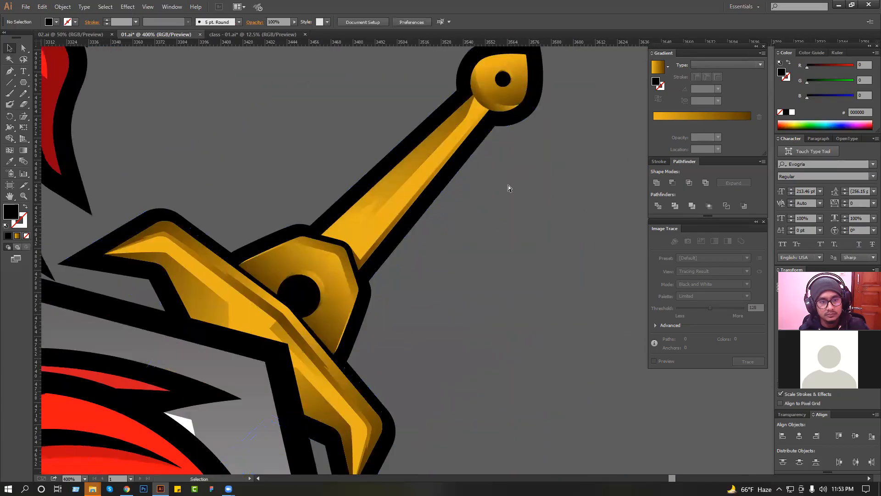
pyautogui.scroll(-4, 504, 188)
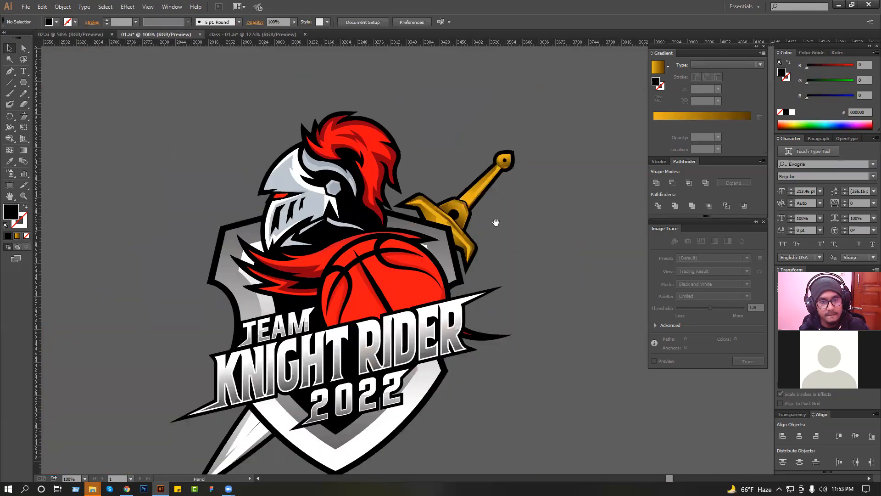
pyautogui.moveTo(427, 319); pyautogui.dragTo(428, 285)
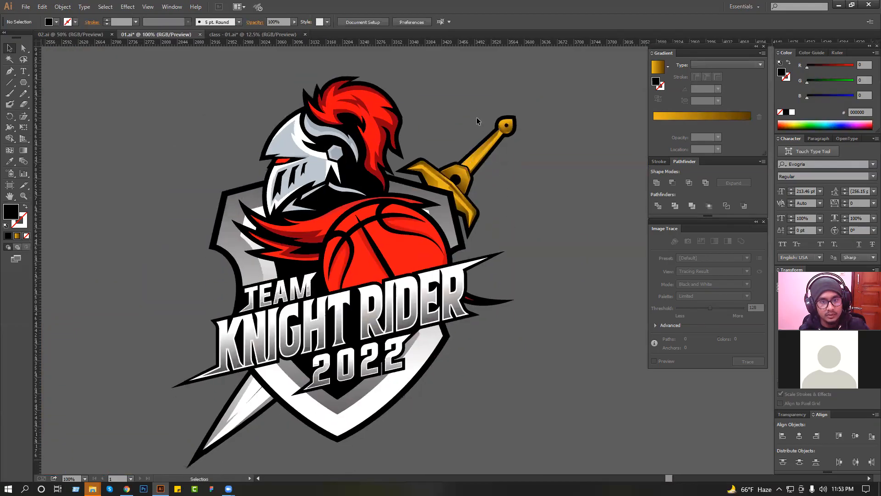
# Step: Scale the whole sword down to about 677 x 724 px, keeping it tucked behind the shield
pyautogui.keyDown('shift'); pyautogui.click(506, 132); pyautogui.keyUp('shift')
pyautogui.moveTo(518, 118); pyautogui.dragTo(516, 133)
pyautogui.click(538, 129)
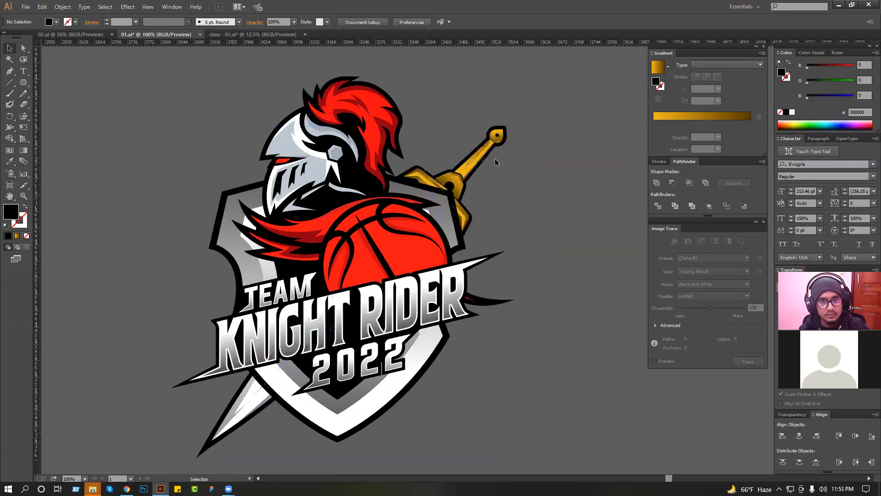
pyautogui.click(481, 153)
pyautogui.hotkey('ctrl', 'z')
pyautogui.moveTo(464, 134); pyautogui.dragTo(502, 165)
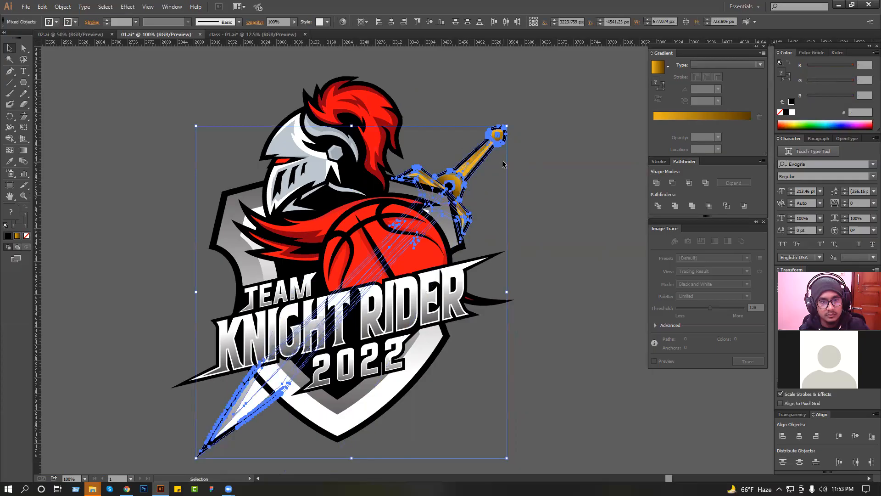
pyautogui.click(448, 136)
# Step: Paste a copy of the sword in front and reflect it across the vertical axis
pyautogui.moveTo(407, 137); pyautogui.dragTo(504, 227)
pyautogui.click(459, 236)
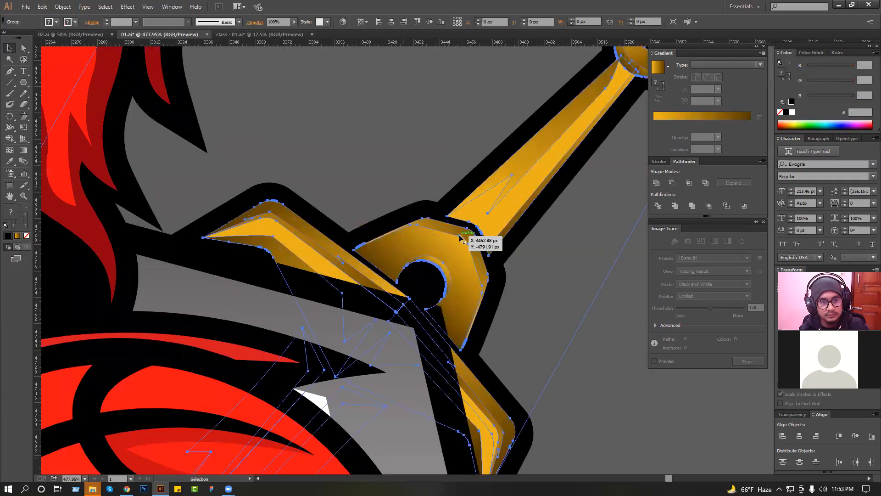
pyautogui.click(547, 235)
pyautogui.scroll(-2, 472, 233)
pyautogui.moveTo(553, 256); pyautogui.dragTo(536, 156)
pyautogui.scroll(-2, 459, 178)
pyautogui.click(517, 222)
pyautogui.hotkey('ctrl', 'f')
pyautogui.rightClick(484, 170)
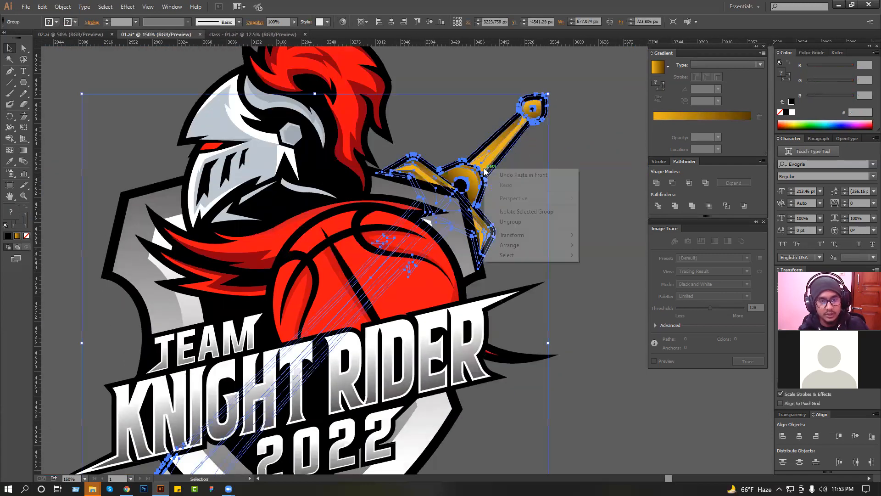
pyautogui.moveTo(518, 235)
pyautogui.click(607, 266)
pyautogui.press('Return')
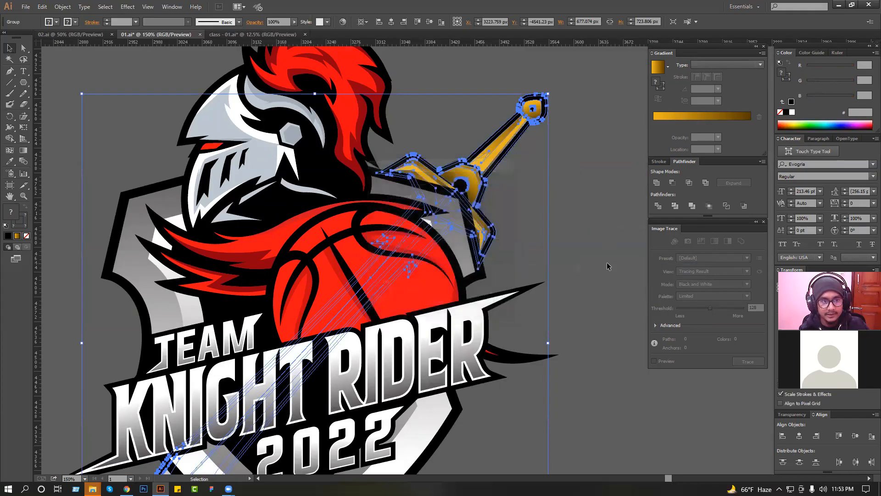
# Step: Place the mirrored sword horizontally so its handle emerges left of the helmet, crossing the original, and group both swords
pyautogui.moveTo(176, 183); pyautogui.dragTo(248, 176)
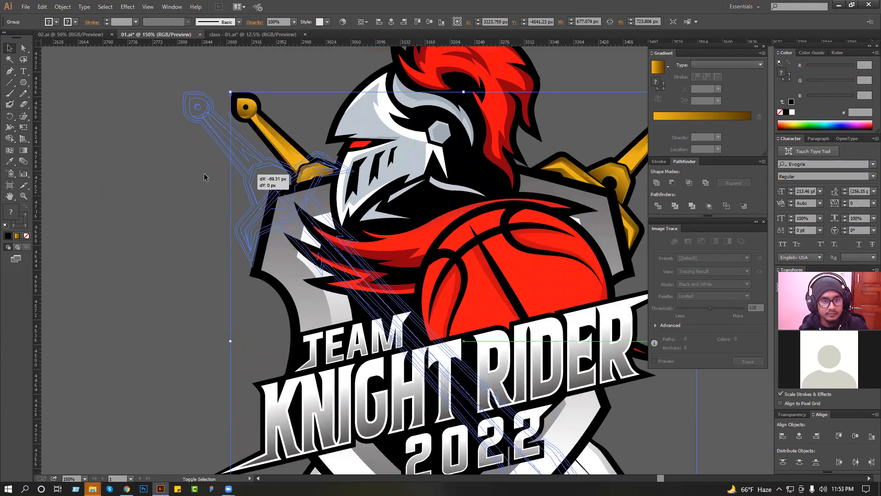
pyautogui.click(184, 193)
pyautogui.scroll(-2, 185, 192)
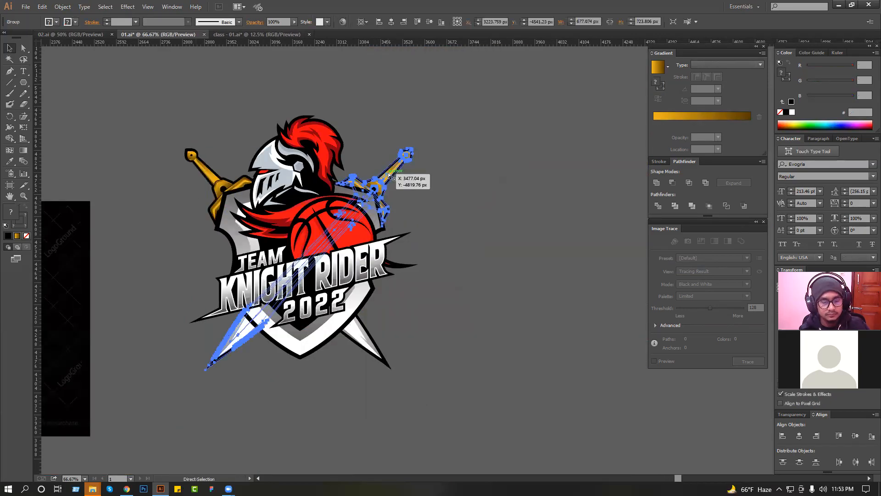
pyautogui.keyDown('shift'); pyautogui.click(207, 175); pyautogui.keyUp('shift')
pyautogui.hotkey('ctrl', 'g')
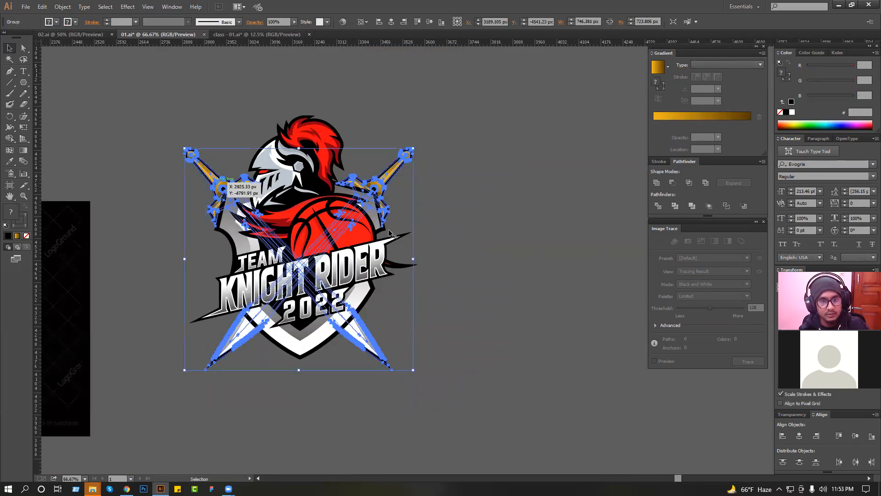
pyautogui.click(471, 239)
pyautogui.hscroll(-1, 488, 238)
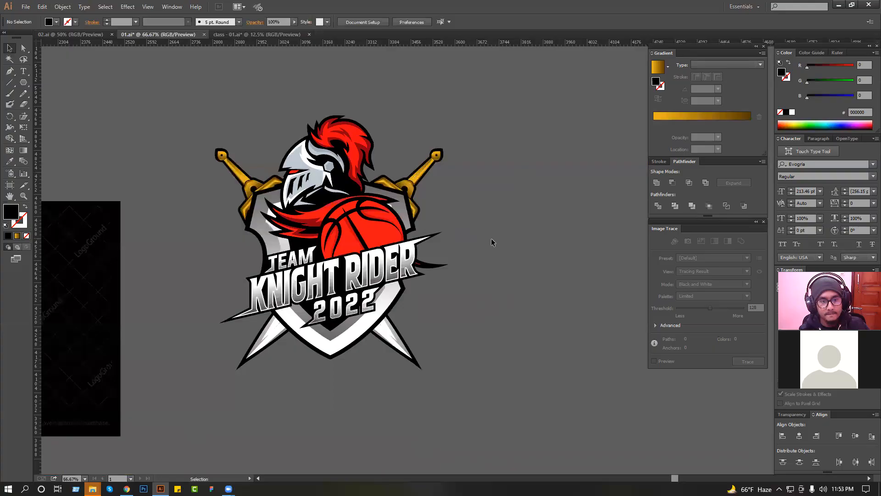
pyautogui.scroll(2, 491, 238)
pyautogui.click(340, 297)
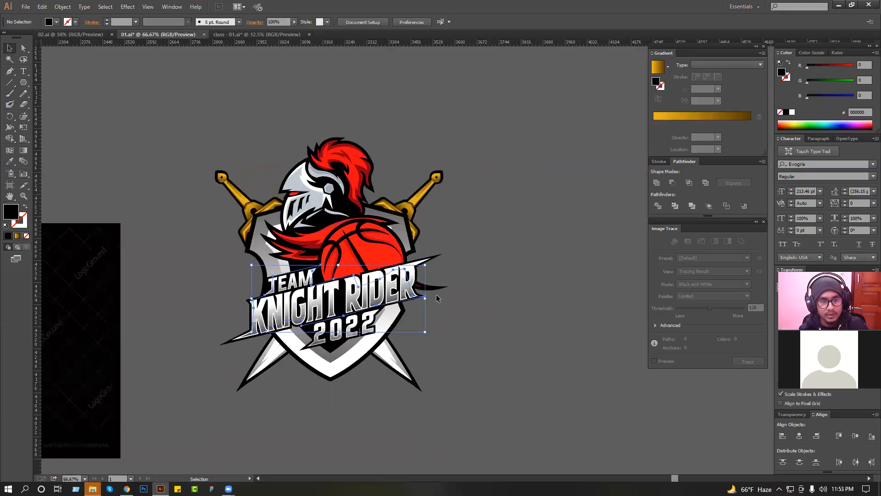
pyautogui.click(426, 258)
pyautogui.click(466, 257)
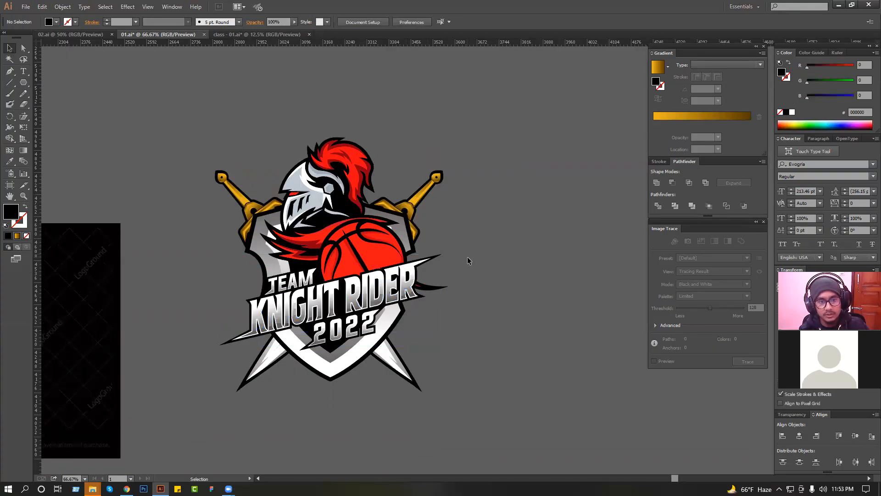
# Step: Offset the black outline path of the KNIGHT RIDER wordmark outward with miter joins
pyautogui.scroll(1, 467, 257)
pyautogui.press('a')
pyautogui.click(439, 269)
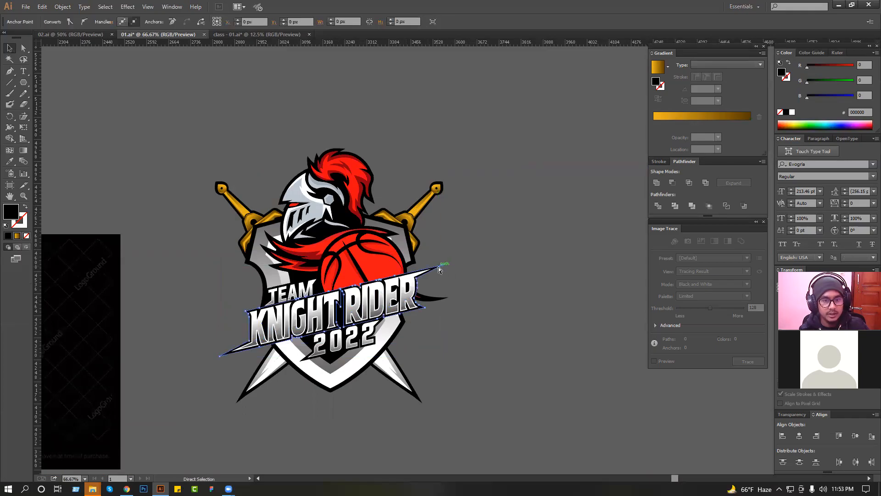
pyautogui.scroll(2, 551, 365)
pyautogui.click(79, 6)
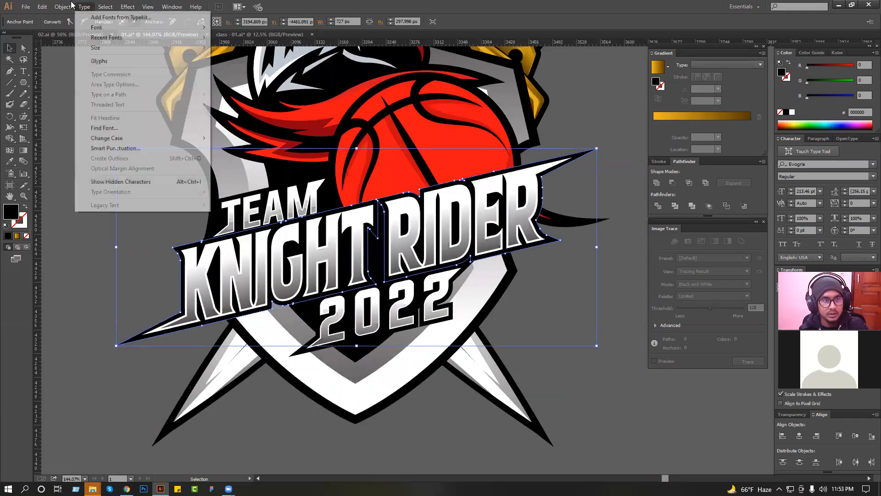
pyautogui.moveTo(62, 6)
pyautogui.moveTo(151, 191)
pyautogui.click(187, 225)
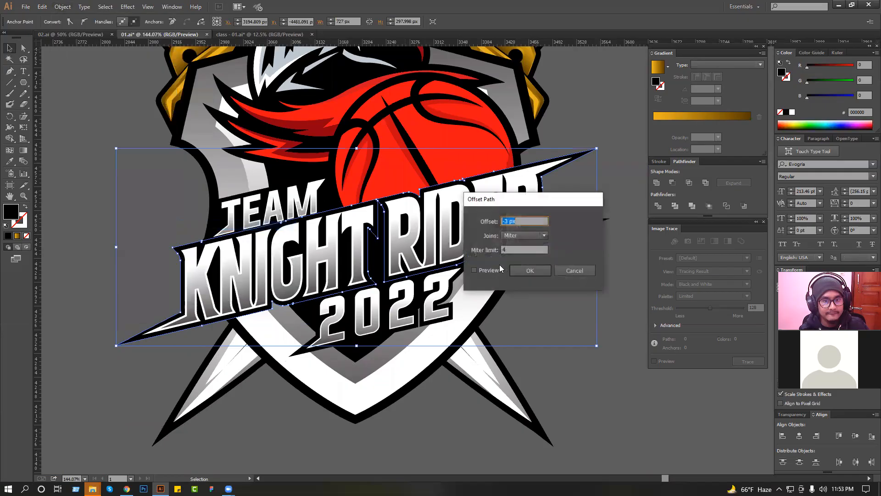
pyautogui.click(486, 270)
pyautogui.scroll(6, 524, 225)
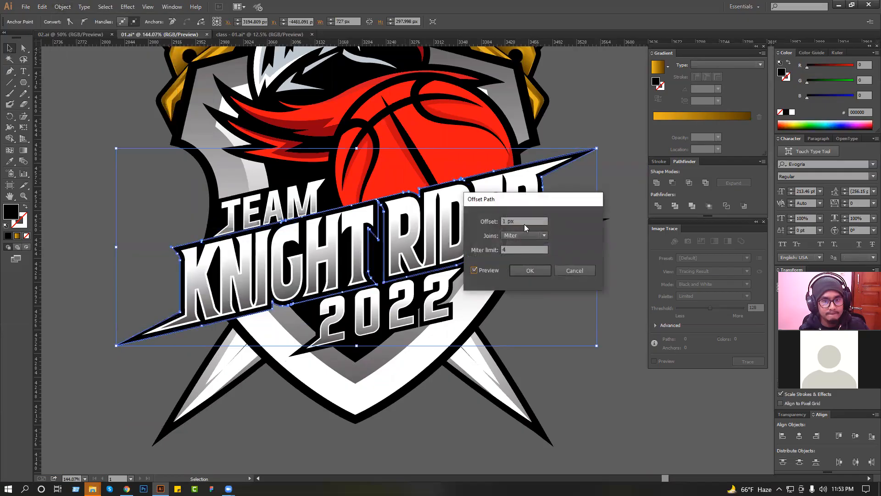
pyautogui.click(528, 270)
# Step: Pull the blunt upper-right tip of the KNIGHT RIDER black outline outward into a sharp point
pyautogui.click(582, 260)
pyautogui.moveTo(584, 236); pyautogui.dragTo(573, 258)
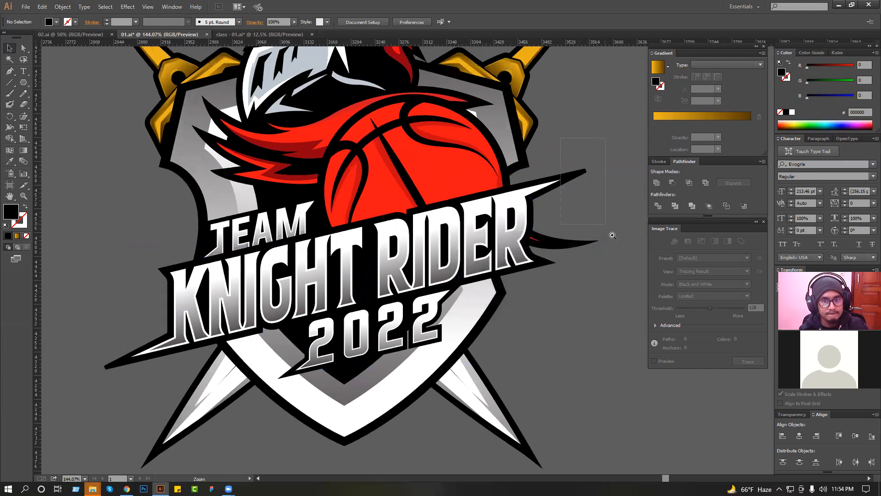
pyautogui.moveTo(612, 235); pyautogui.dragTo(606, 224)
pyautogui.moveTo(467, 195); pyautogui.dragTo(524, 185)
pyautogui.hotkey('ctrl', 'z')
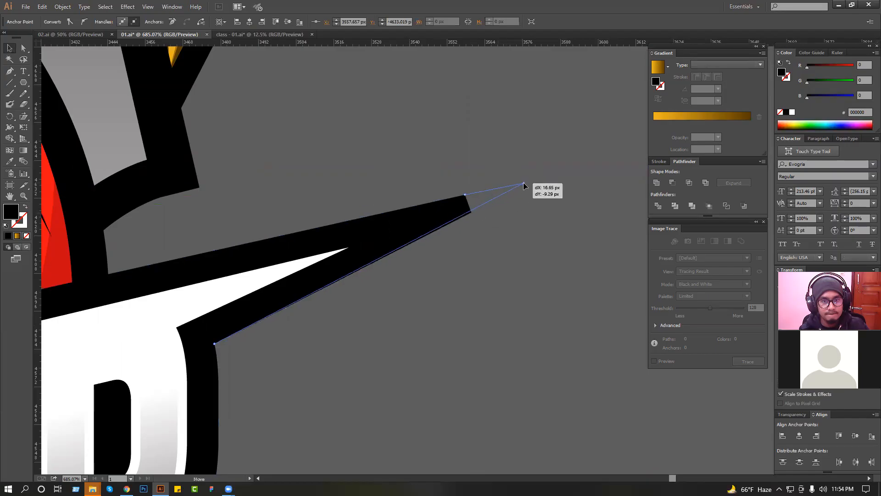
pyautogui.click(552, 186)
# Step: Extend the blunt lower-left tip of the KNIGHT RIDER black outline into a sharp point
pyautogui.scroll(-4, 553, 186)
pyautogui.moveTo(209, 309); pyautogui.dragTo(430, 240)
pyautogui.scroll(-2, 430, 240)
pyautogui.moveTo(203, 292); pyautogui.dragTo(394, 369)
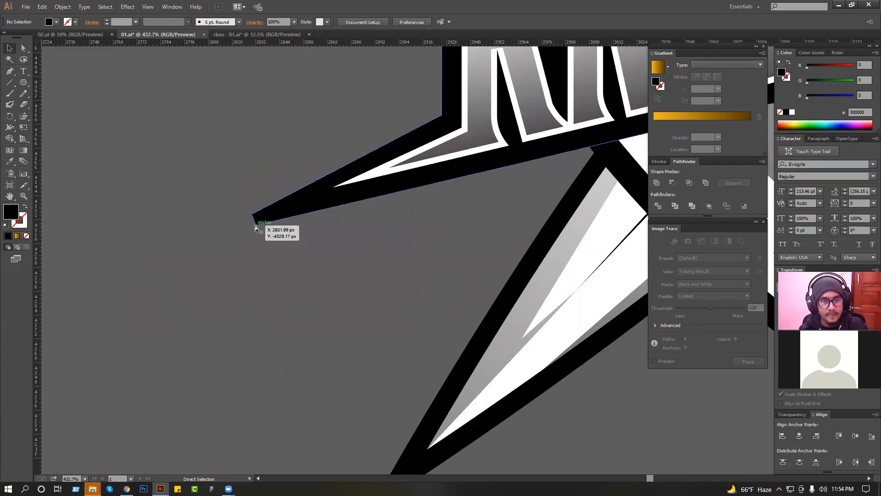
pyautogui.moveTo(256, 228); pyautogui.dragTo(219, 228)
pyautogui.hotkey('ctrl', '-')
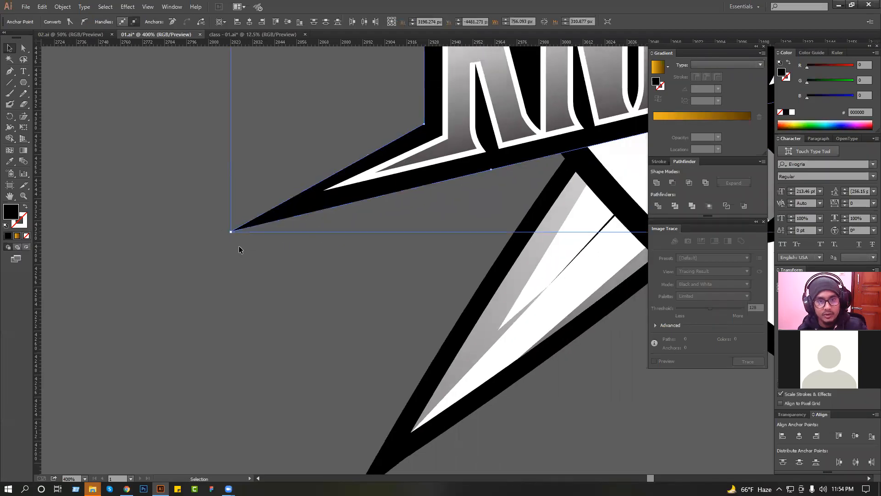
pyautogui.click(195, 230)
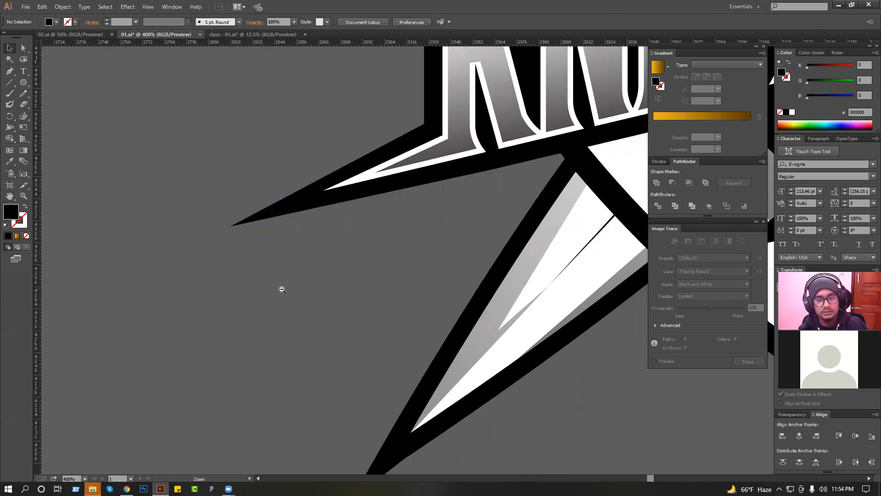
# Step: Examine the whole logo and the outline shapes around the TEAM lettering
pyautogui.keyDown('ctrl'); pyautogui.keyDown('alt'); pyautogui.click(282, 289); pyautogui.keyUp('alt'); pyautogui.keyUp('ctrl')
pyautogui.keyDown('ctrl'); pyautogui.keyDown('alt'); pyautogui.click(282, 289); pyautogui.keyUp('alt'); pyautogui.keyUp('ctrl')
pyautogui.keyDown('ctrl'); pyautogui.keyDown('alt'); pyautogui.click(282, 290); pyautogui.keyUp('alt'); pyautogui.keyUp('ctrl')
pyautogui.keyDown('ctrl'); pyautogui.keyDown('alt'); pyautogui.click(282, 290); pyautogui.keyUp('alt'); pyautogui.keyUp('ctrl')
pyautogui.moveTo(271, 348); pyautogui.dragTo(232, 388)
pyautogui.keyDown('ctrl'); pyautogui.keyDown('alt'); pyautogui.click(449, 315); pyautogui.keyUp('alt'); pyautogui.keyUp('ctrl')
pyautogui.moveTo(489, 324); pyautogui.dragTo(449, 344)
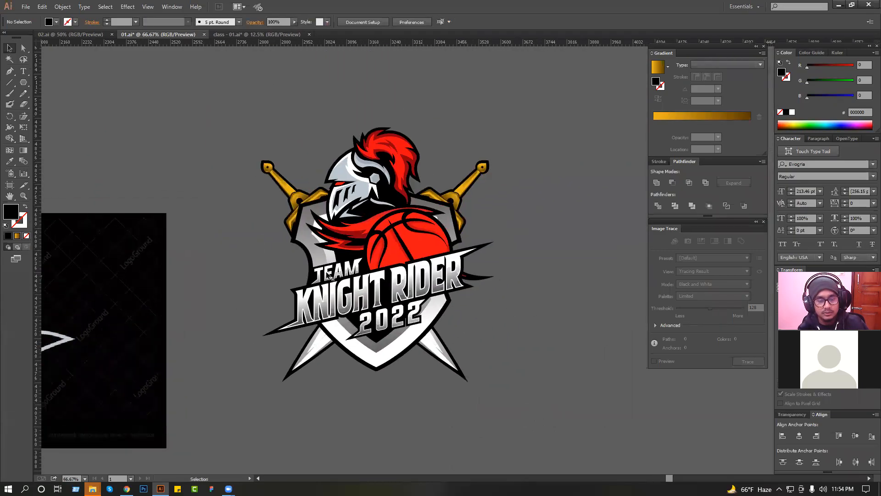
pyautogui.scroll(4, 426, 298)
pyautogui.click(260, 228)
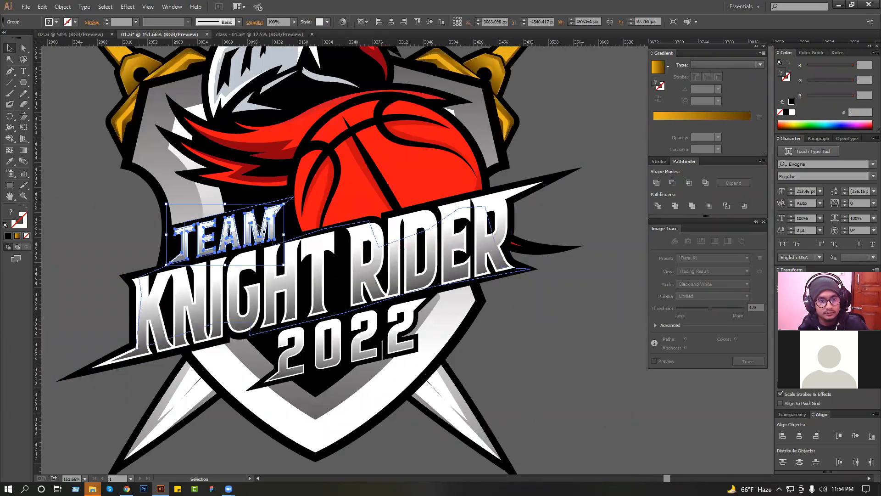
pyautogui.keyDown('shift'); pyautogui.click(238, 212); pyautogui.keyUp('shift')
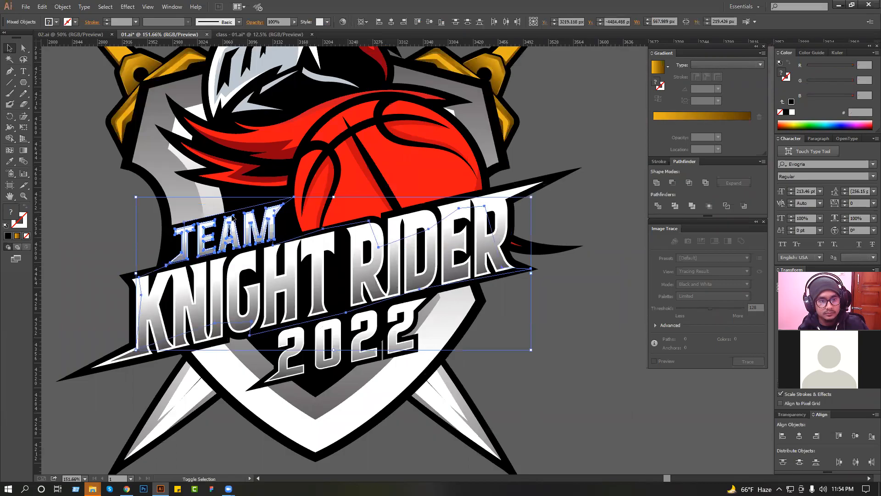
pyautogui.click(113, 226)
pyautogui.click(195, 229)
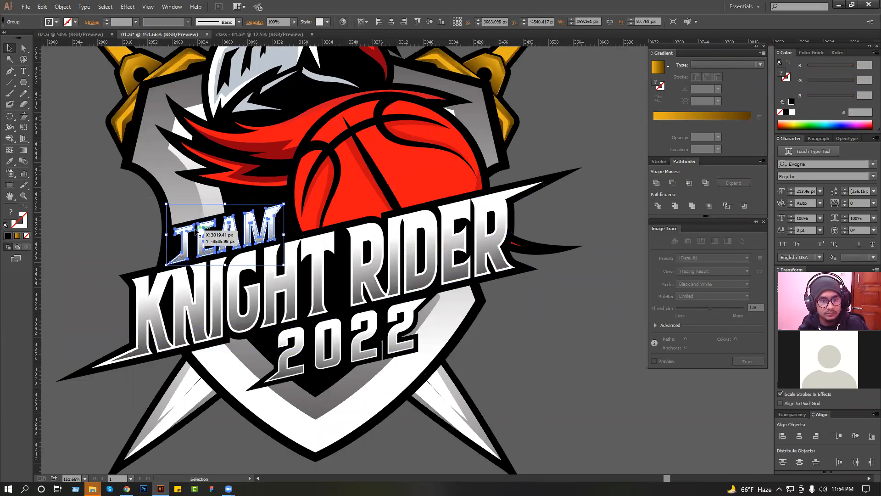
pyautogui.click(115, 227)
pyautogui.scroll(-1, 344, 275)
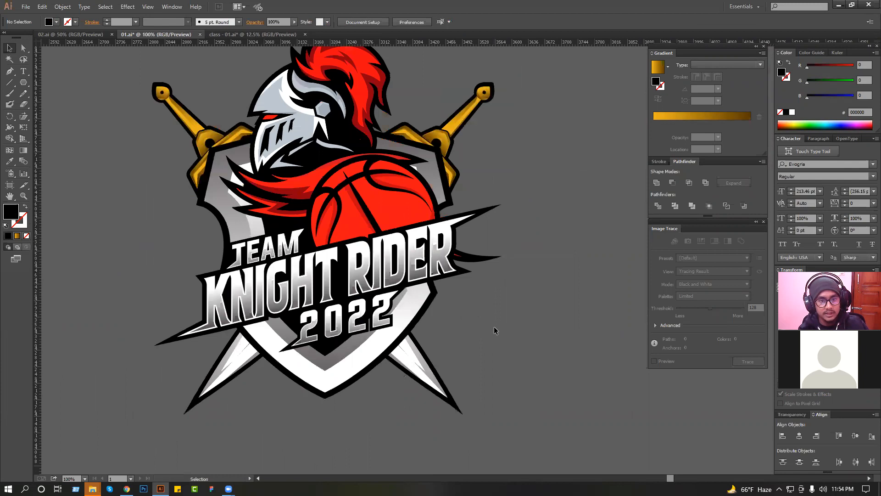
# Step: Adjust the lower corner anchor points of the black outline around the last digits of 2022 and save the file
pyautogui.hotkey('ctrl', 'space')
pyautogui.moveTo(326, 265); pyautogui.dragTo(527, 368)
pyautogui.moveTo(252, 331); pyautogui.dragTo(271, 328)
pyautogui.scroll(-1, 344, 316)
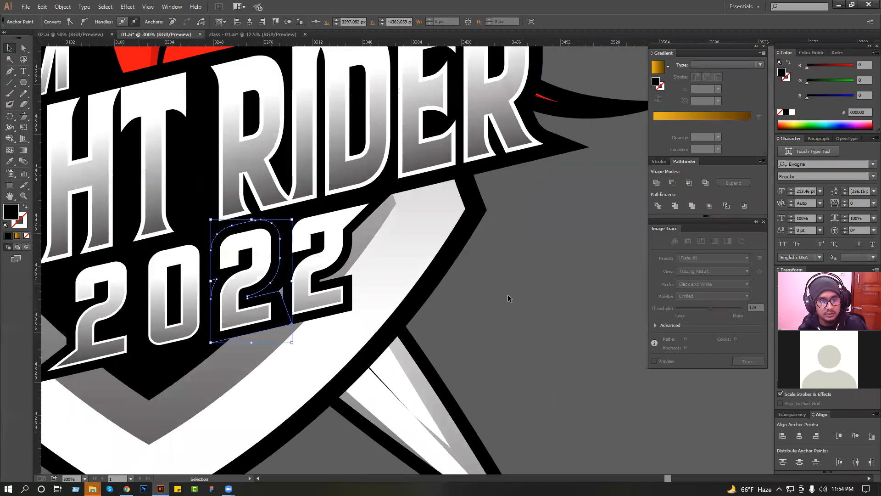
pyautogui.hscroll(-3, 508, 296)
pyautogui.moveTo(355, 292); pyautogui.dragTo(366, 280)
pyautogui.scroll(-2, 377, 282)
pyautogui.click(562, 311)
pyautogui.scroll(-1, 540, 312)
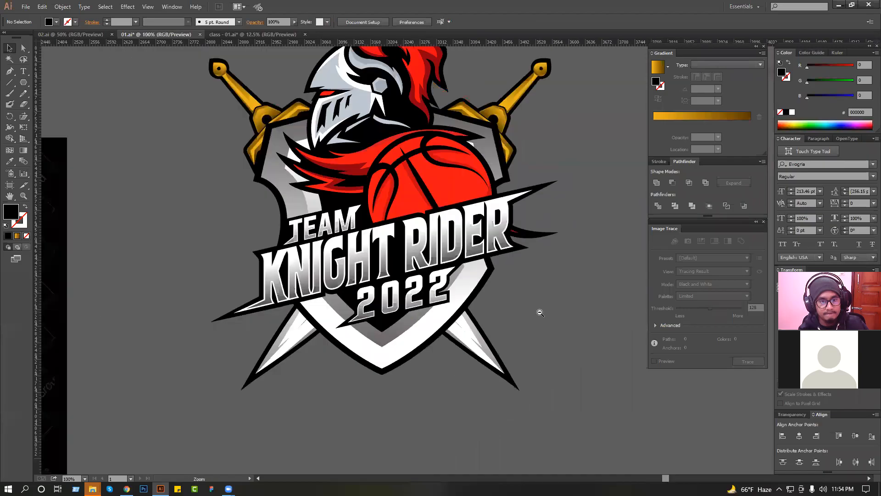
pyautogui.hotkey('ctrl', 's')
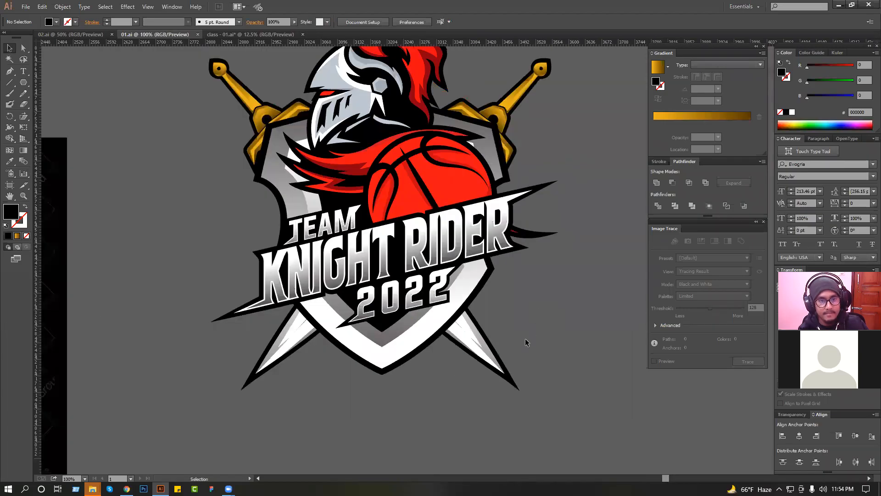
# Step: Inspect the black outlines around the TEAM lettering, the shield and the KNIGHT RIDER wordmark
pyautogui.scroll(3, 527, 339)
pyautogui.click(284, 265)
pyautogui.moveTo(250, 251); pyautogui.dragTo(340, 287)
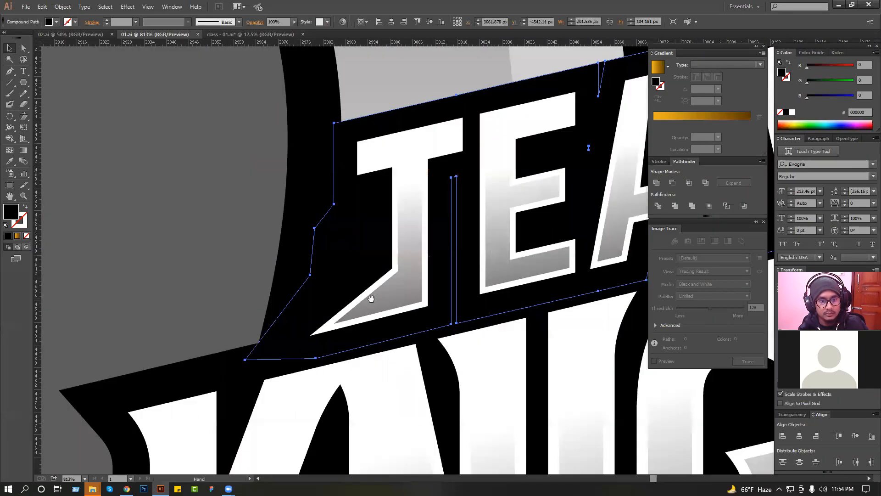
pyautogui.click(282, 274)
pyautogui.scroll(-5, 259, 276)
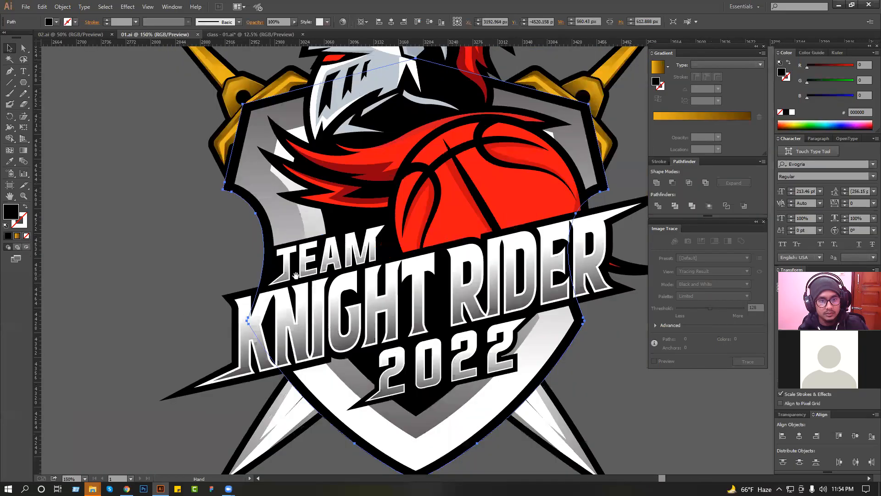
pyautogui.moveTo(520, 312); pyautogui.dragTo(460, 317)
pyautogui.click(474, 315)
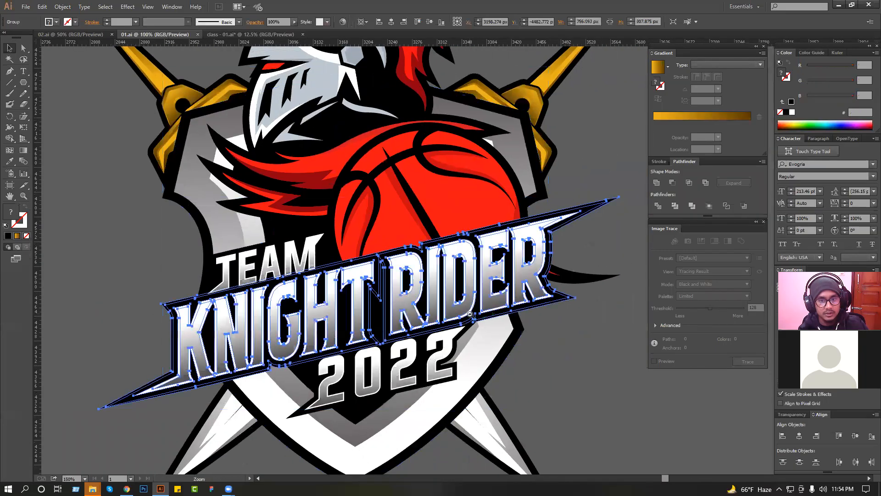
pyautogui.scroll(-2, 471, 314)
pyautogui.click(538, 326)
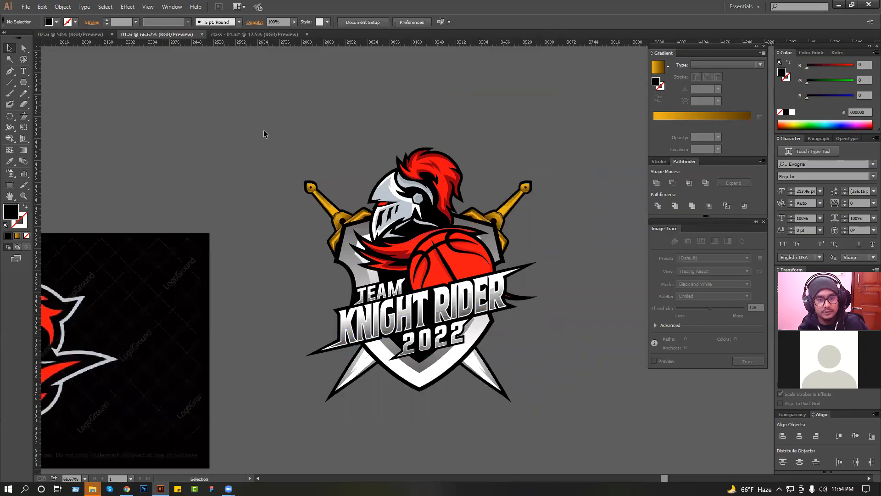
# Step: Select all the knight logo artwork, including both swords, and group it
pyautogui.moveTo(262, 129); pyautogui.dragTo(596, 409)
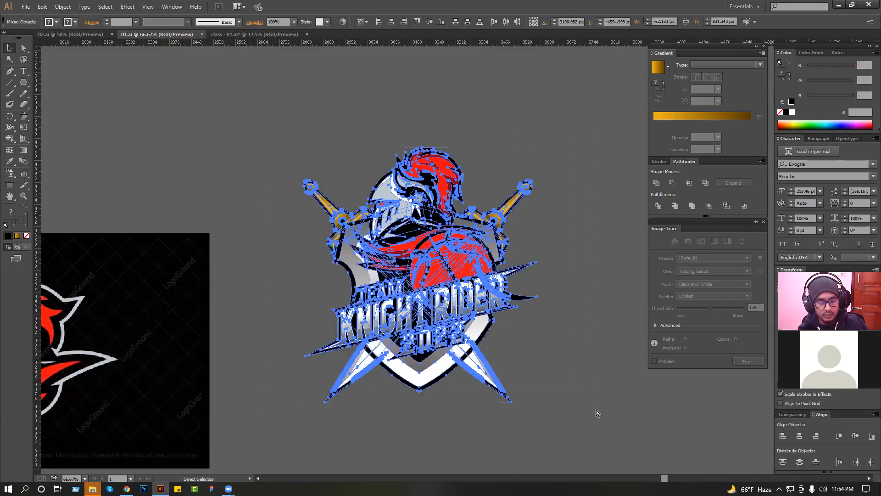
pyautogui.click(596, 408)
pyautogui.click(471, 317)
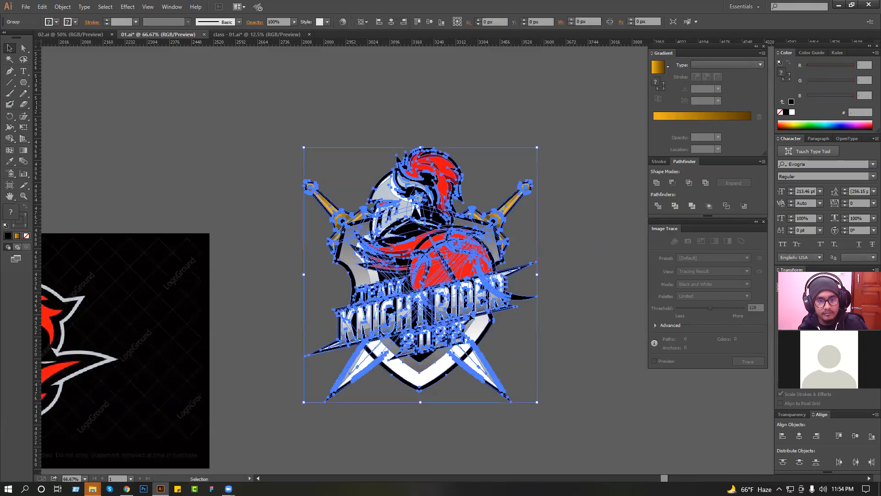
pyautogui.doubleClick(462, 302)
pyautogui.click(462, 302)
pyautogui.keyDown('shift'); pyautogui.click(449, 327); pyautogui.keyUp('shift')
pyautogui.doubleClick(535, 333)
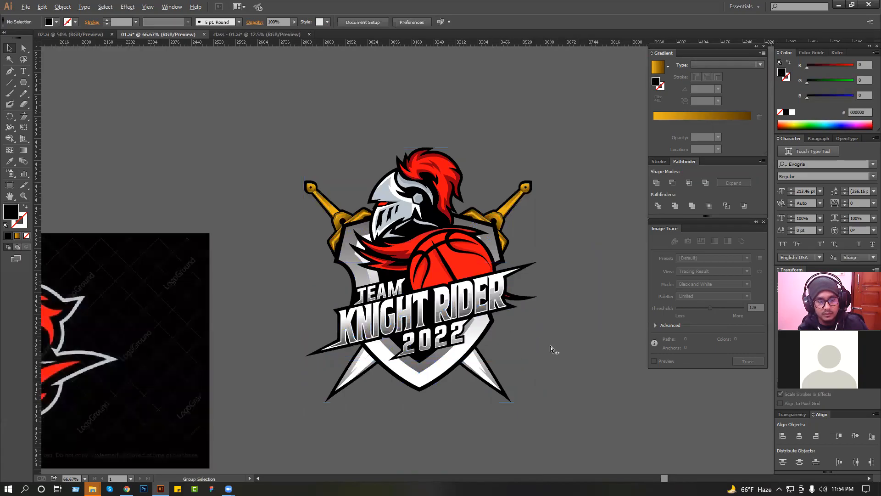
# Step: Unite a copy of the logo group into a single white-filled silhouette placed behind the artwork
pyautogui.moveTo(301, 149); pyautogui.dragTo(543, 362)
pyautogui.click(519, 315)
pyautogui.moveTo(483, 302); pyautogui.dragTo(556, 324)
pyautogui.hotkey('ctrl', 'z')
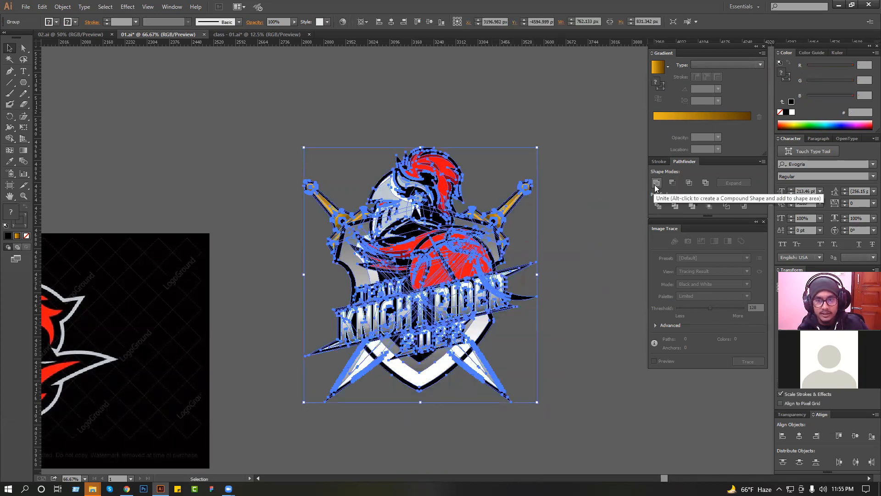
pyautogui.click(656, 185)
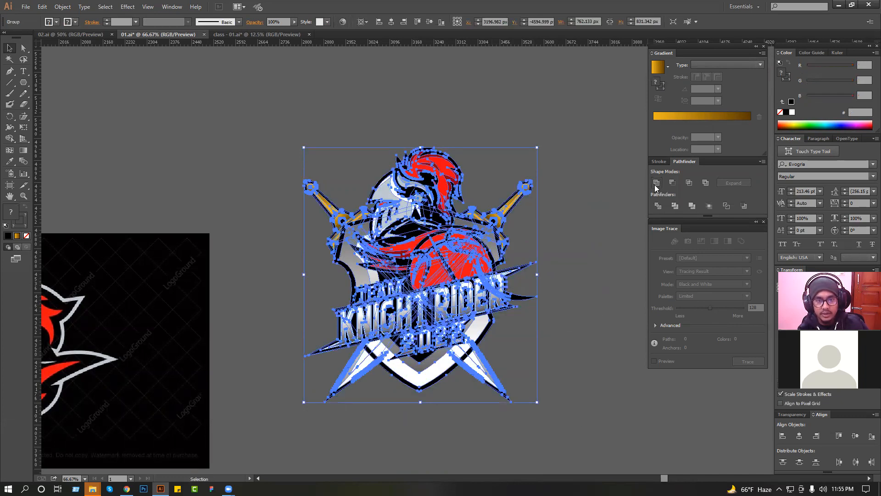
pyautogui.click(791, 113)
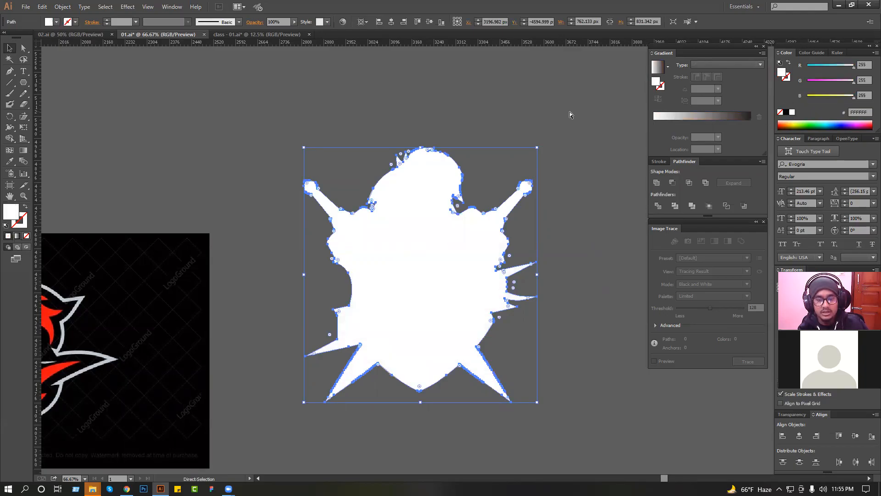
pyautogui.hotkey('ctrl', 'z')
pyautogui.hotkey('ctrl', 'z')
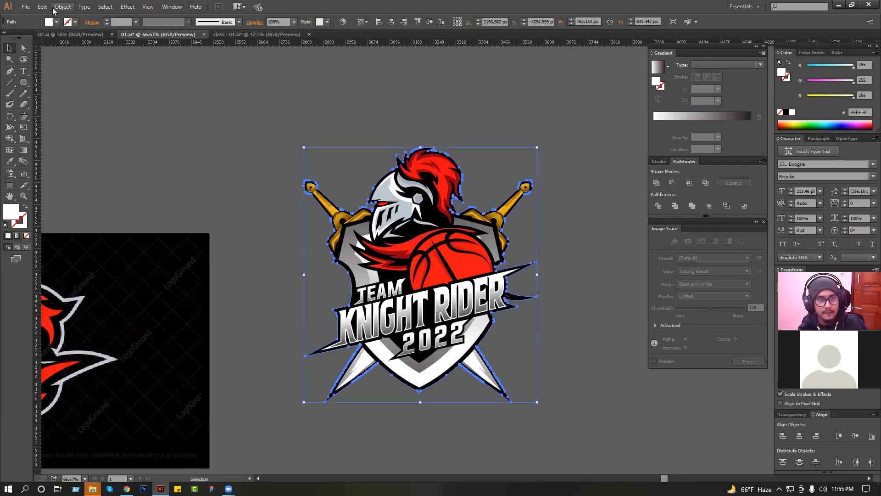
# Step: Offset the white silhouette outward by 6 px with miter joins and a miter limit of 4
pyautogui.click(62, 7)
pyautogui.moveTo(89, 194)
pyautogui.click(208, 225)
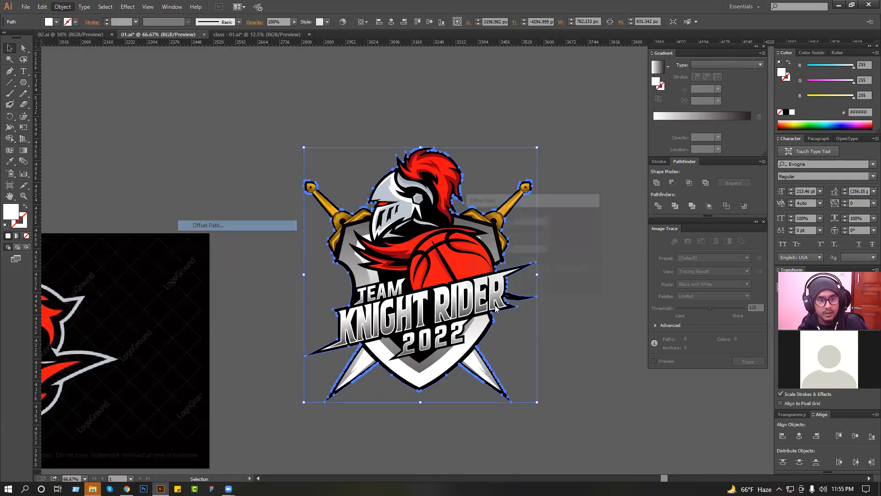
pyautogui.click(496, 270)
pyautogui.doubleClick(526, 219)
pyautogui.press('Up')
pyautogui.press('Up')
pyautogui.click(541, 275)
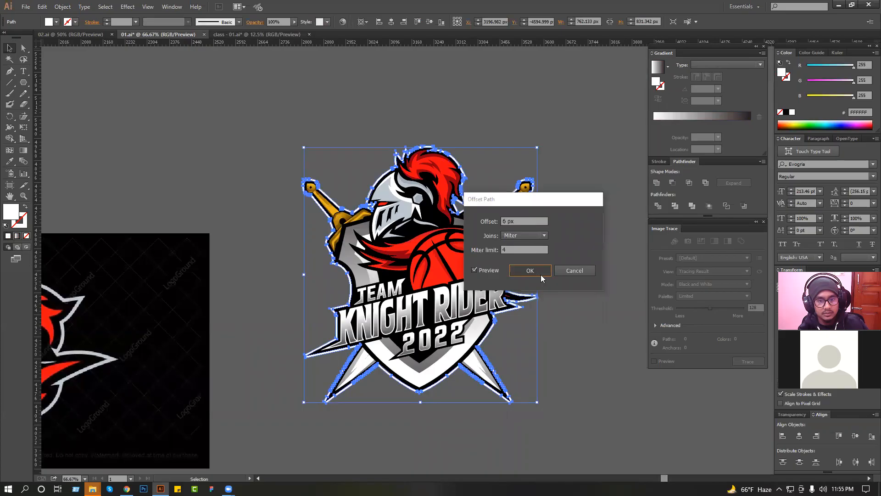
pyautogui.click(552, 272)
# Step: Pull the white border's blunt corner at the upper-right spike of KNIGHT RIDER out to a sharp point
pyautogui.scroll(-3, 554, 271)
pyautogui.moveTo(425, 226); pyautogui.dragTo(608, 324)
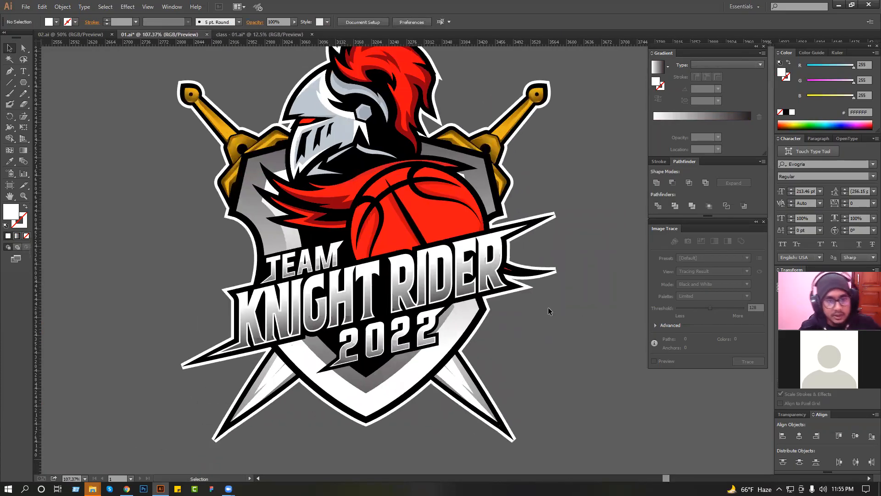
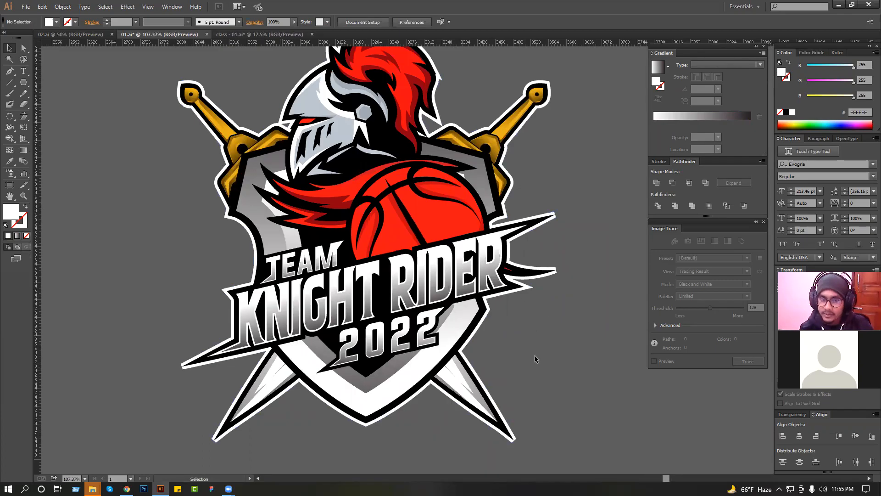
pyautogui.scroll(-1, 507, 315)
pyautogui.moveTo(507, 315); pyautogui.dragTo(467, 343)
pyautogui.moveTo(481, 206); pyautogui.dragTo(561, 302)
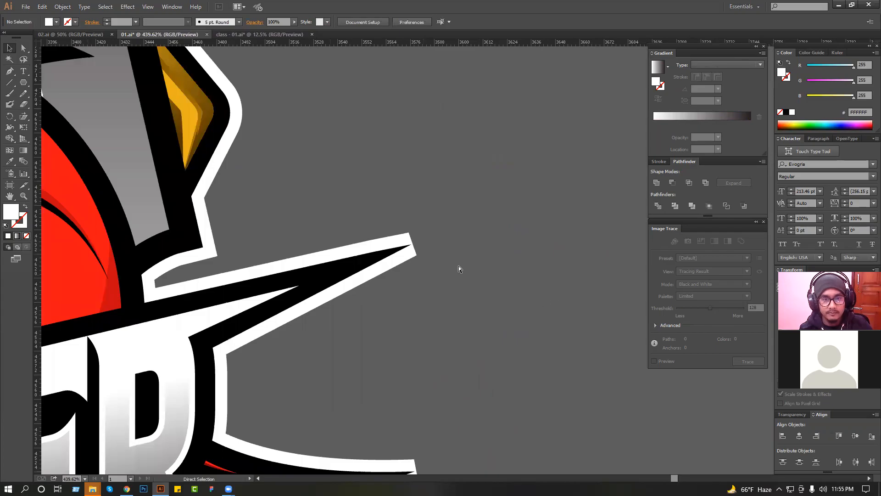
pyautogui.moveTo(411, 234); pyautogui.dragTo(470, 219)
pyautogui.click(493, 241)
# Step: Adjust the white border's corner at the tip of the dark curved tail beside the end of KNIGHT RIDER
pyautogui.scroll(-4, 494, 241)
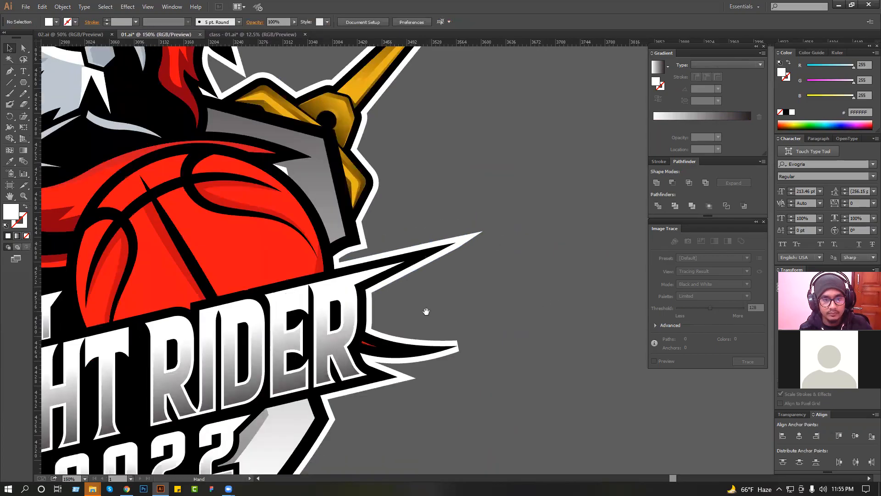
pyautogui.moveTo(516, 289); pyautogui.dragTo(516, 289)
pyautogui.moveTo(460, 174); pyautogui.dragTo(488, 165)
pyautogui.click(530, 197)
pyautogui.scroll(-4, 526, 207)
pyautogui.moveTo(480, 271); pyautogui.dragTo(578, 241)
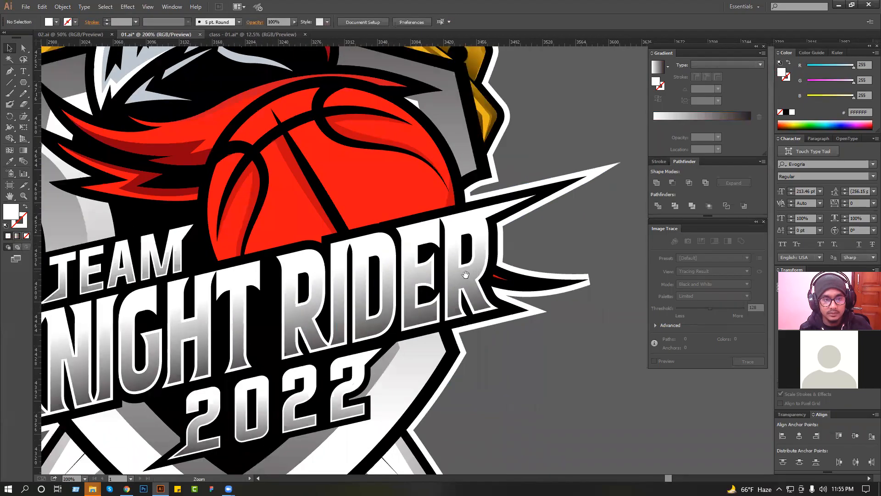
# Step: Extend the white border's blunt corner at the right-hand sword blade's tip into a sharp point
pyautogui.scroll(-2, 578, 242)
pyautogui.moveTo(505, 288); pyautogui.dragTo(478, 258)
pyautogui.moveTo(457, 334); pyautogui.dragTo(543, 399)
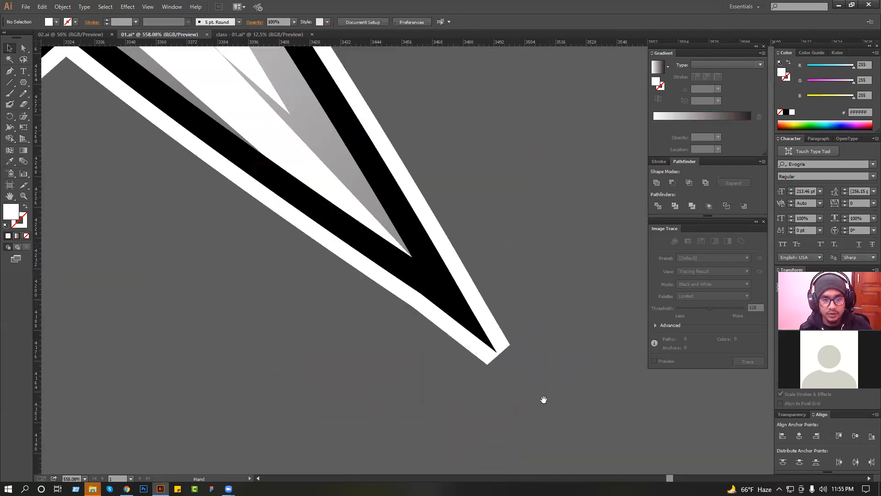
pyautogui.moveTo(510, 347); pyautogui.dragTo(546, 408)
# Step: Extend the white border's blunt corner at the left-hand sword blade's tip into a sharp point
pyautogui.scroll(-3, 471, 288)
pyautogui.moveTo(285, 300); pyautogui.dragTo(434, 317)
pyautogui.moveTo(275, 316); pyautogui.dragTo(422, 336)
pyautogui.moveTo(150, 252); pyautogui.dragTo(330, 370)
pyautogui.moveTo(295, 355); pyautogui.dragTo(320, 381)
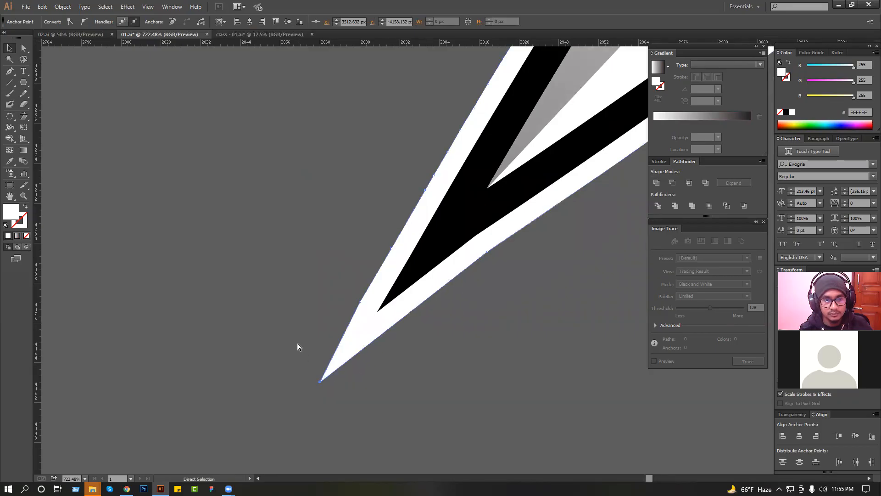
pyautogui.click(298, 343)
# Step: Pull the white border's blunt corner at the lower-left spike of KNIGHT RIDER outward to form a sharp point
pyautogui.scroll(-8, 303, 328)
pyautogui.scroll(5, 294, 286)
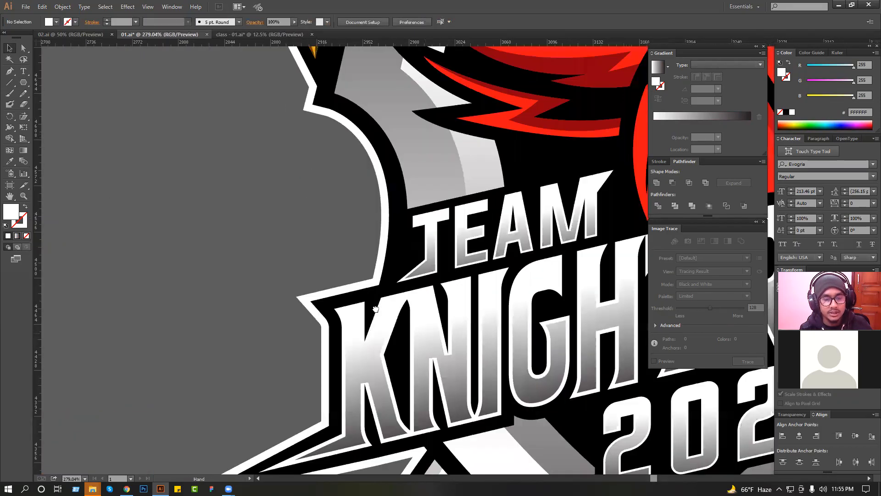
pyautogui.moveTo(296, 328); pyautogui.dragTo(248, 339)
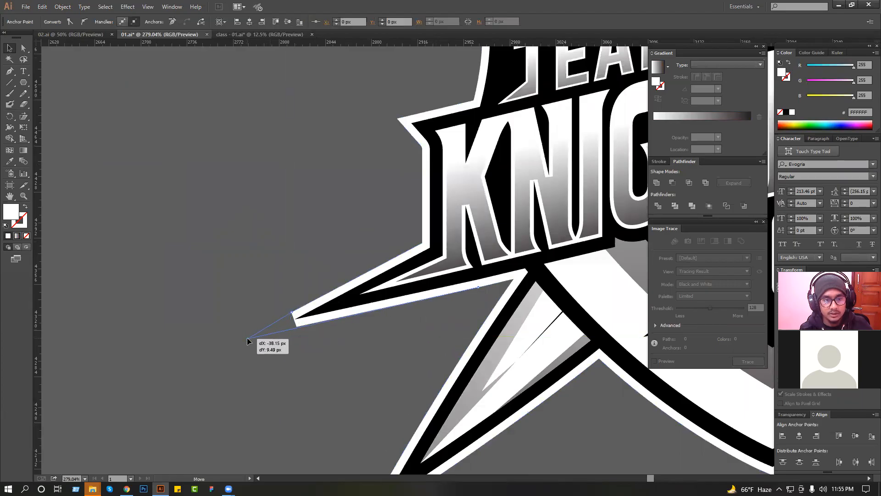
# Step: Check the white outer border around the whole logo and at the helmet plume's tips
pyautogui.click(248, 292)
pyautogui.scroll(-4, 248, 292)
pyautogui.moveTo(315, 327); pyautogui.dragTo(275, 355)
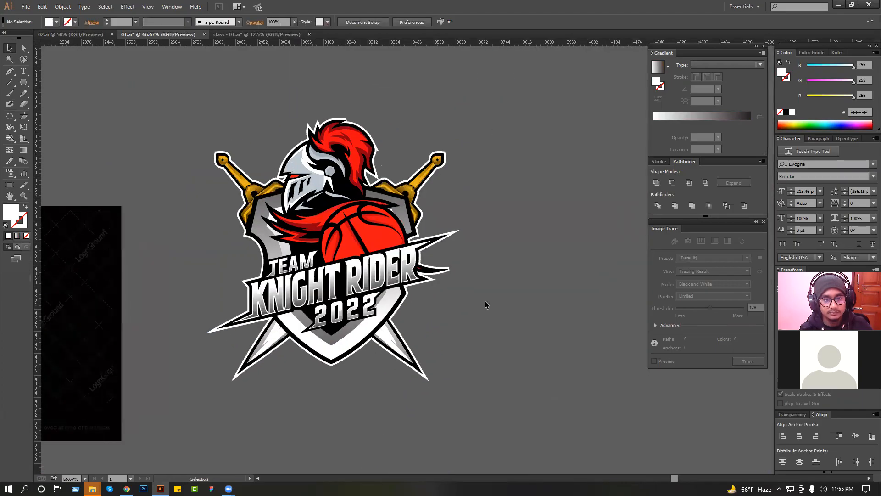
pyautogui.moveTo(316, 99); pyautogui.dragTo(367, 169)
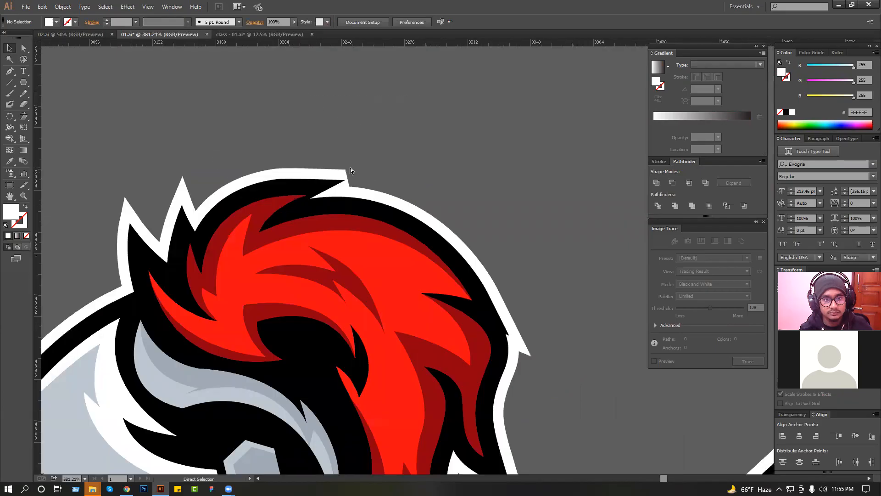
pyautogui.scroll(-5, 433, 173)
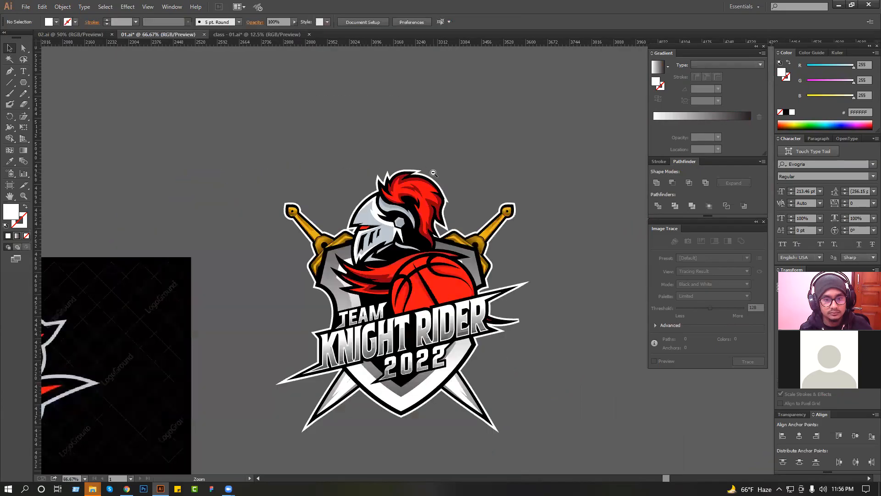
pyautogui.scroll(-1, 434, 173)
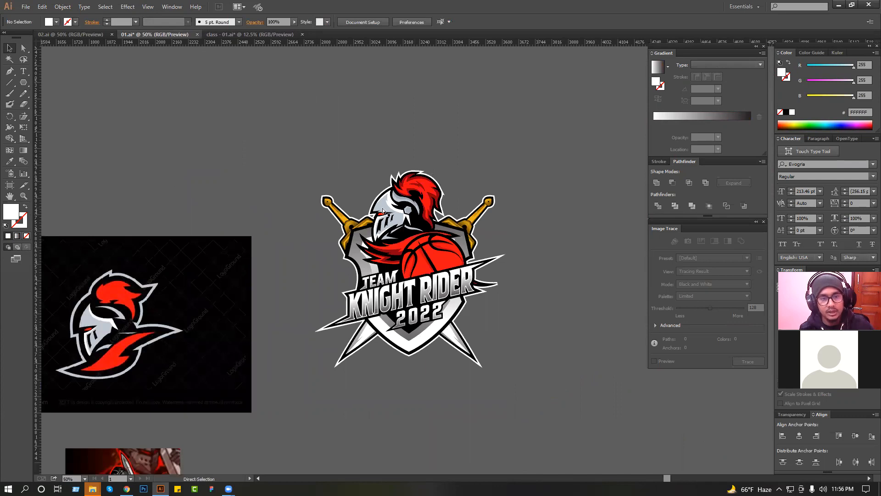
# Step: Place a copy of the complete logo beside the original
pyautogui.scroll(-2, 364, 204)
pyautogui.moveTo(414, 238); pyautogui.dragTo(522, 238)
pyautogui.scroll(1, 541, 167)
pyautogui.click(464, 296)
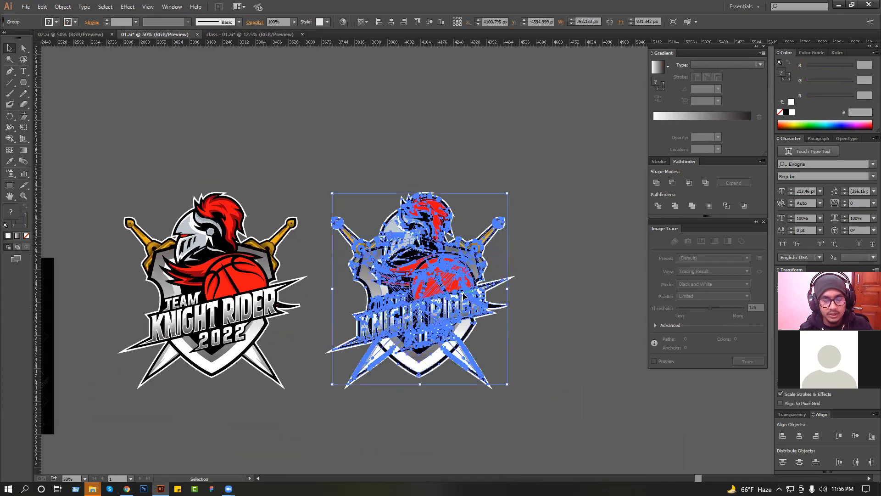
# Step: Delete the TEAM and KNIGHT RIDER lettering together with its black backing from the copied logo
pyautogui.doubleClick(466, 307)
pyautogui.doubleClick(540, 304)
pyautogui.doubleClick(460, 306)
pyautogui.click(460, 306)
pyautogui.press('Delete')
pyautogui.click(406, 311)
pyautogui.press('Delete')
pyautogui.press('Delete')
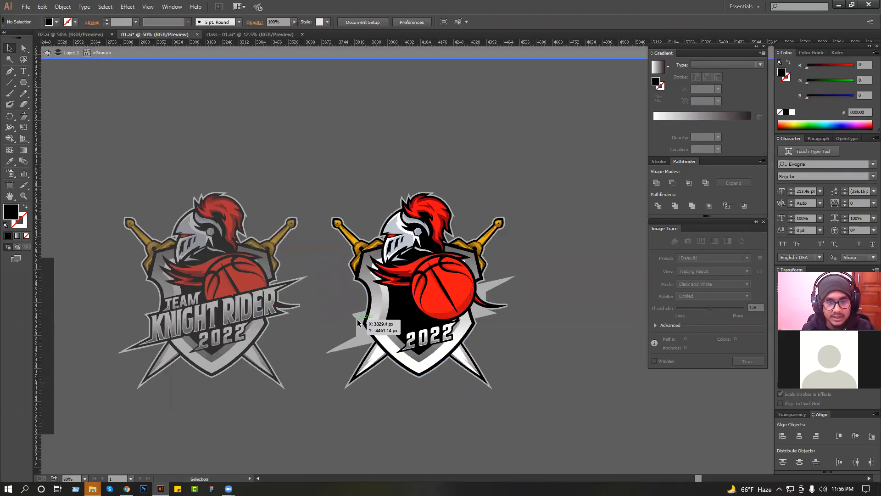
# Step: Delete the 2022 lettering from the copied logo's group
pyautogui.doubleClick(340, 315)
pyautogui.doubleClick(444, 341)
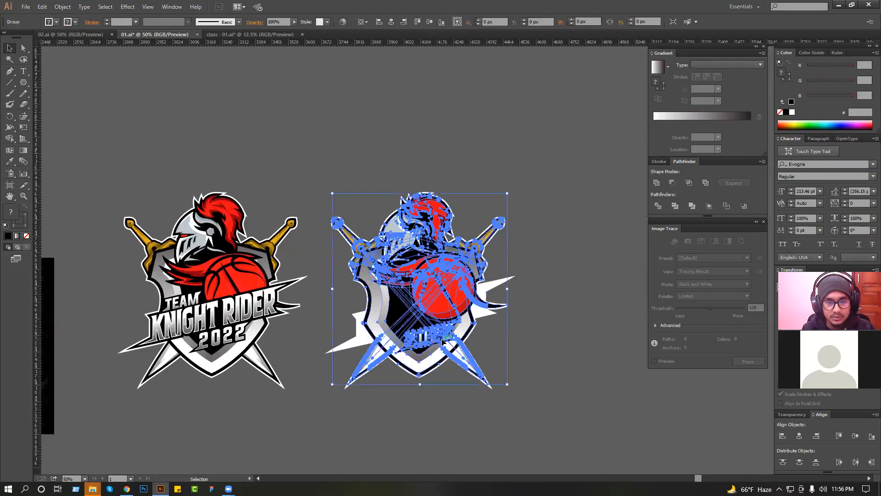
pyautogui.press('Delete')
pyautogui.click(463, 356)
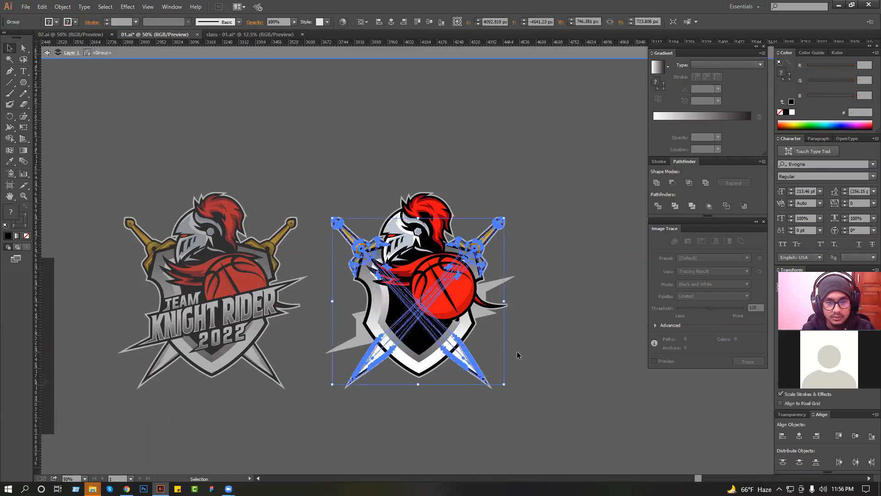
# Step: Delete the white outer border shape behind the copied logo
pyautogui.doubleClick(517, 351)
pyautogui.click(514, 287)
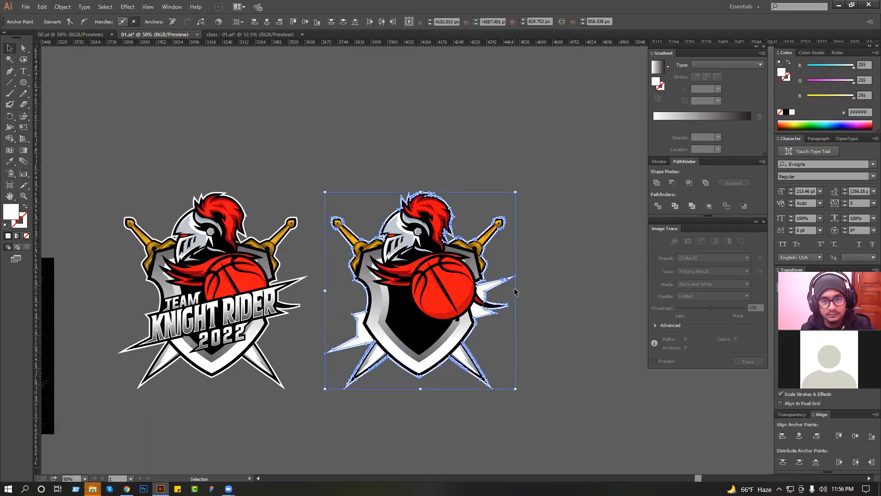
pyautogui.press('Delete')
pyautogui.moveTo(461, 255); pyautogui.dragTo(513, 304)
pyautogui.hotkey('ctrl', 'z')
# Step: Place the plain black TEAM, KNIGHT RIDER and 2022 text directly below the copied emblem
pyautogui.scroll(-2, 468, 272)
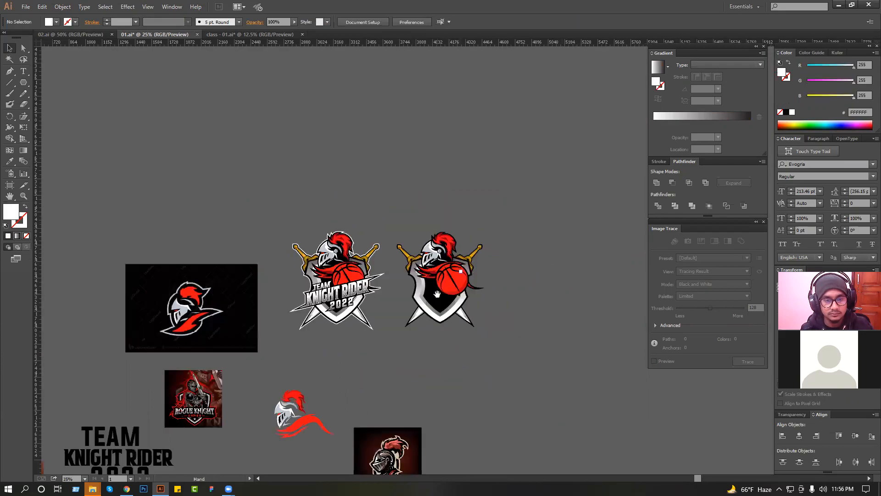
pyautogui.moveTo(149, 409); pyautogui.dragTo(481, 309)
pyautogui.scroll(2, 473, 354)
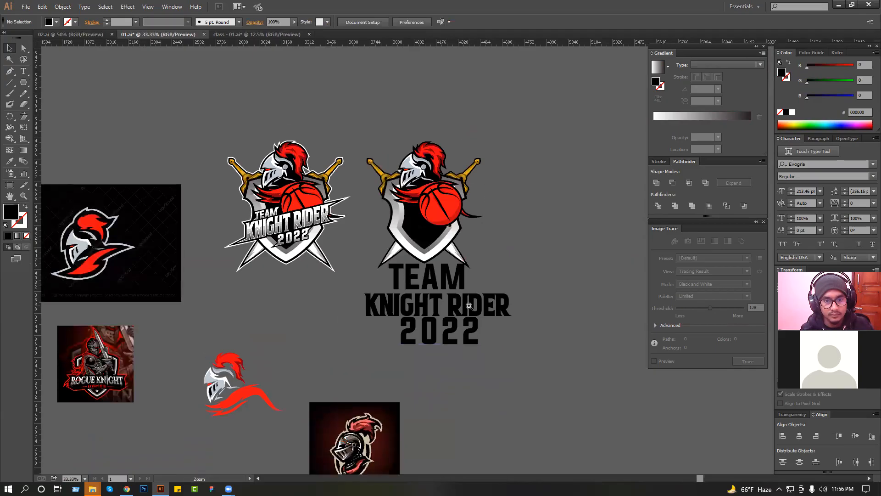
pyautogui.keyDown('ctrl'); pyautogui.click(469, 305); pyautogui.keyUp('ctrl')
# Step: Set the font of the plain KNIGHT RIDER text to American Captain
pyautogui.click(465, 257)
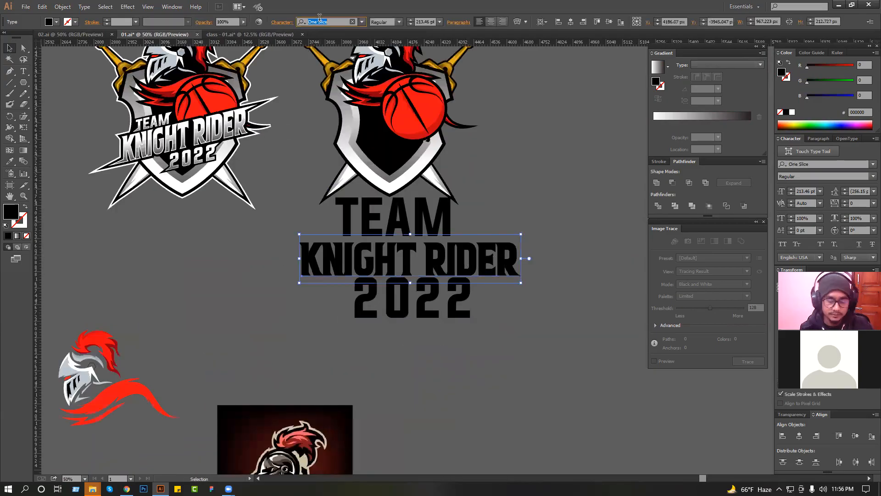
pyautogui.write('am')
pyautogui.press('Return')
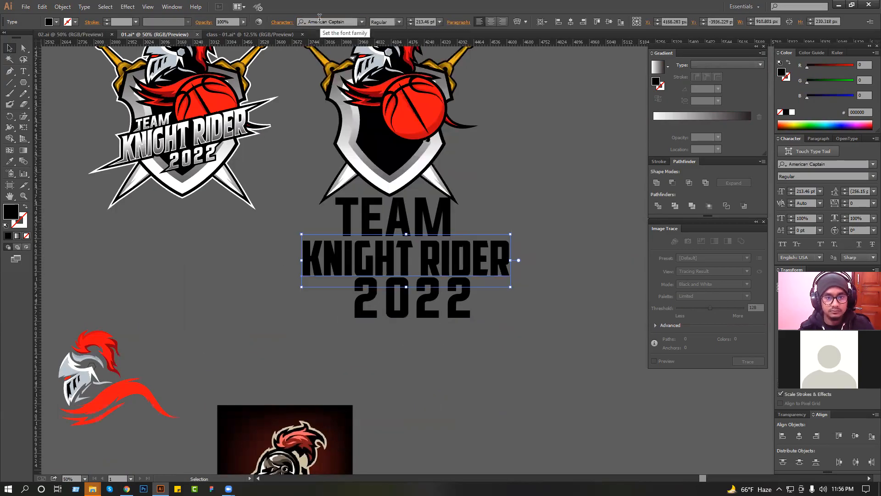
# Step: Move the TEAM text aside and place KNIGHT RIDER over the copied emblem's shield
pyautogui.moveTo(447, 240); pyautogui.dragTo(447, 326)
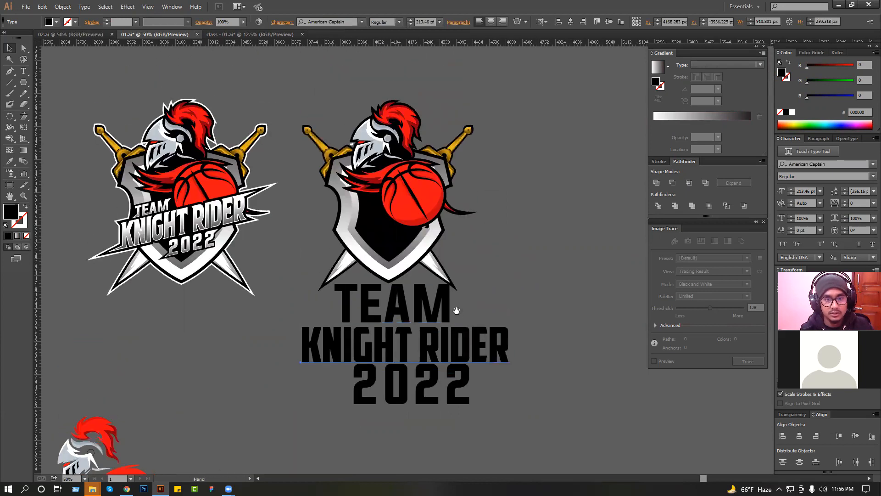
pyautogui.moveTo(331, 339); pyautogui.dragTo(248, 386)
pyautogui.moveTo(385, 355); pyautogui.dragTo(373, 245)
# Step: Bring the KNIGHT RIDER text in front of the emblem and scale it down to about 668 px wide
pyautogui.keyDown('ctrl'); pyautogui.click(500, 235); pyautogui.keyUp('ctrl')
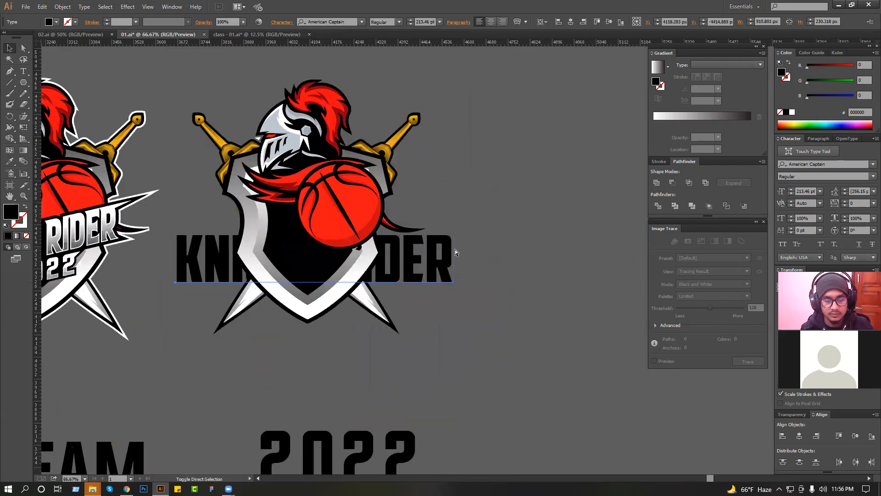
pyautogui.hotkey('ctrl', 'shift', ']')
pyautogui.moveTo(454, 262); pyautogui.dragTo(393, 251)
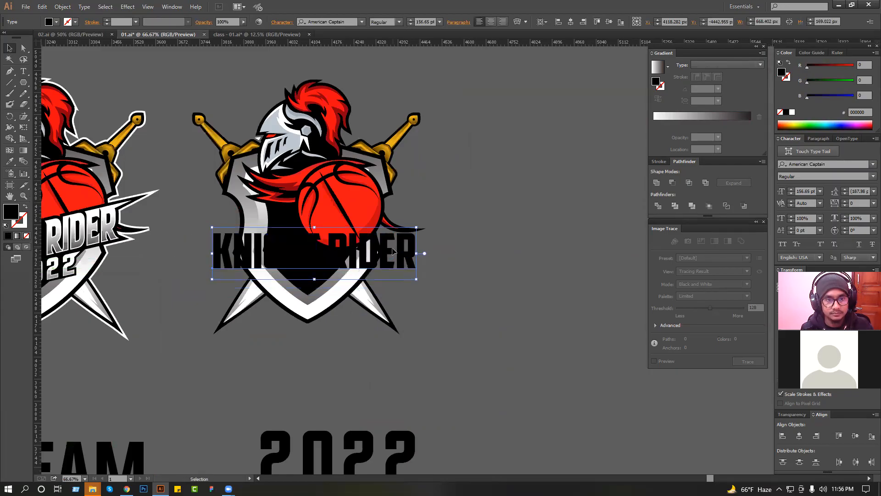
# Step: Convert the KNIGHT RIDER text to outlines and apply a horizontal Arc Lower warp with a -20% bend
pyautogui.hotkey('ctrl', 'shift', 'o')
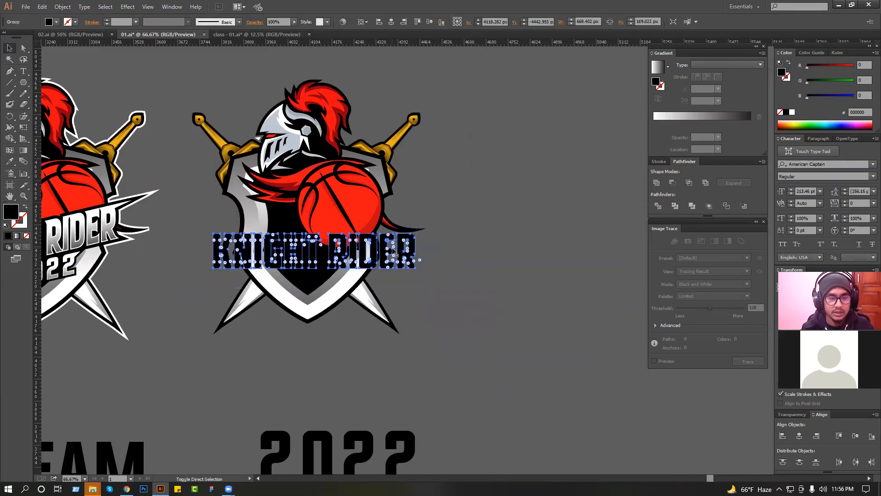
pyautogui.hotkey('ctrl', '=')
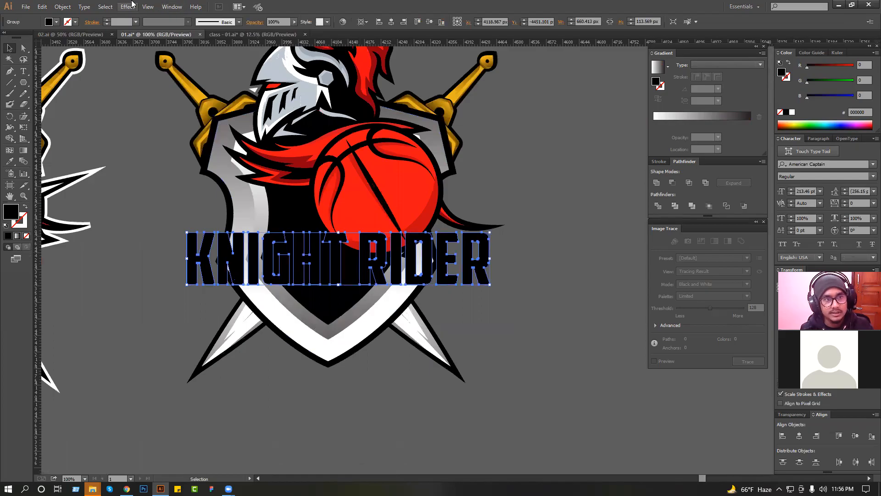
pyautogui.click(127, 6)
pyautogui.moveTo(135, 126)
pyautogui.click(243, 127)
pyautogui.click(600, 266)
pyautogui.click(604, 301)
pyautogui.click(605, 267)
pyautogui.click(604, 285)
pyautogui.moveTo(611, 293); pyautogui.dragTo(610, 294)
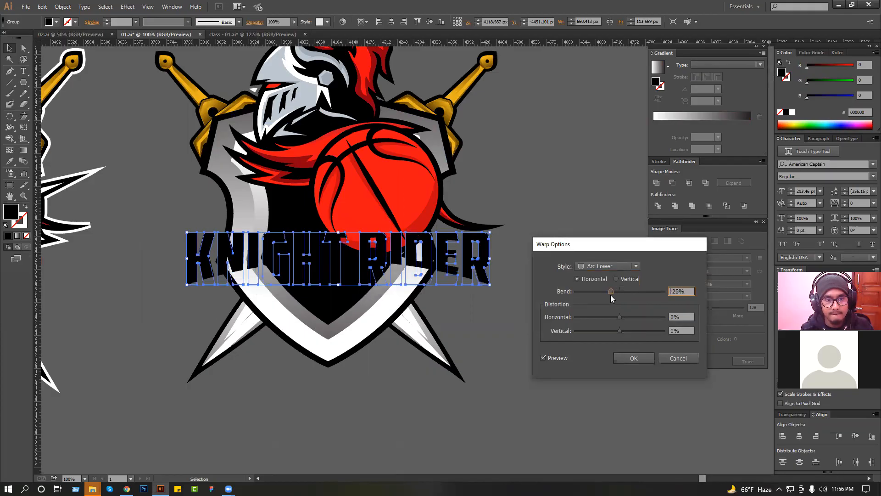
pyautogui.click(633, 357)
# Step: Stretch the warped KNIGHT RIDER lettering to about 201 px tall and shift it slightly upward
pyautogui.moveTo(339, 285); pyautogui.dragTo(340, 324)
pyautogui.moveTo(342, 252); pyautogui.dragTo(342, 242)
# Step: Ungroup the copied emblem and center the KNIGHT RIDER lettering horizontally on its shield
pyautogui.keyDown('shift'); pyautogui.click(327, 332); pyautogui.keyUp('shift')
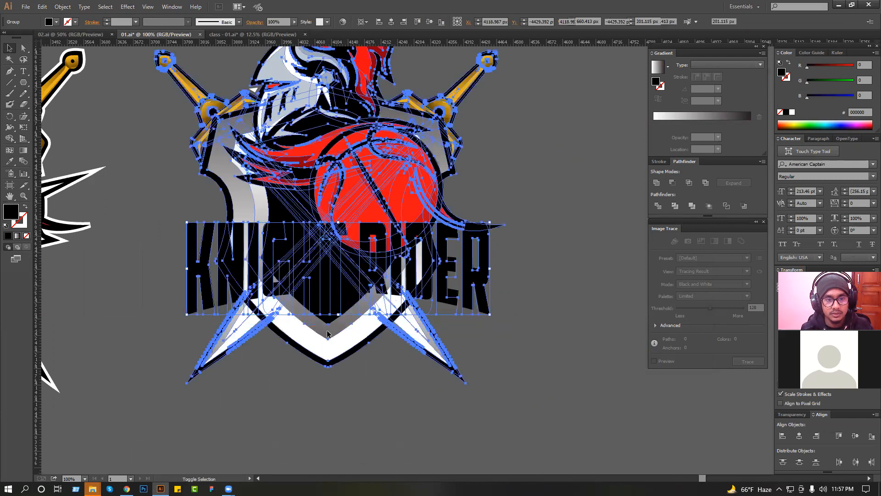
pyautogui.rightClick(353, 335)
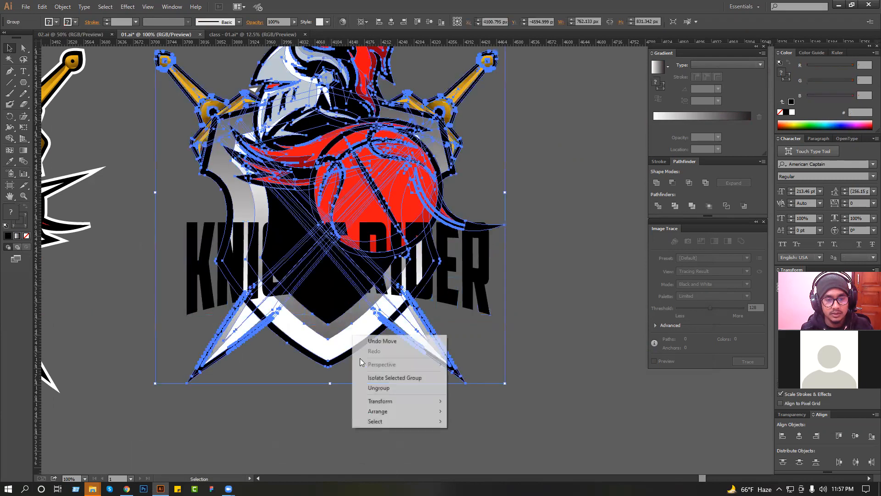
pyautogui.click(373, 387)
pyautogui.click(337, 243)
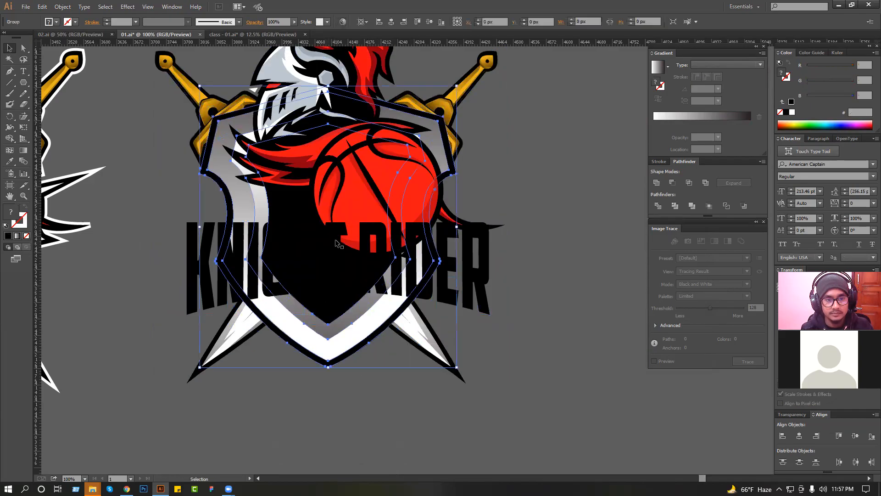
pyautogui.click(337, 244)
pyautogui.keyDown('shift'); pyautogui.click(342, 341); pyautogui.keyUp('shift')
pyautogui.click(341, 340)
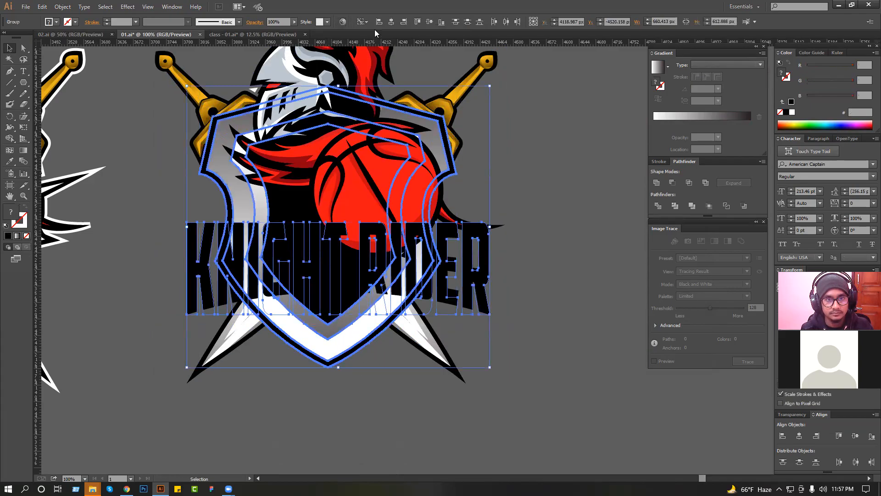
pyautogui.click(531, 155)
# Step: Move the KNIGHT RIDER lettering a little higher on the shield and fill it with white
pyautogui.moveTo(468, 231); pyautogui.dragTo(483, 199)
pyautogui.click(525, 198)
pyautogui.click(510, 181)
pyautogui.click(315, 201)
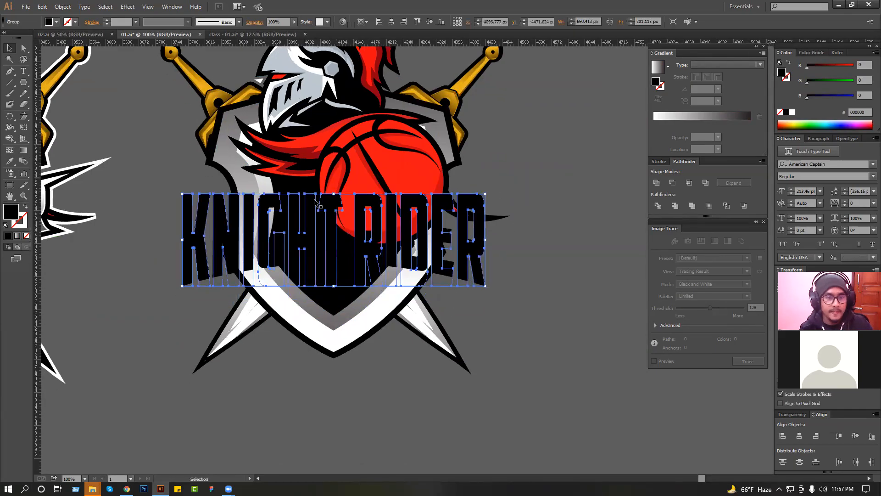
pyautogui.click(792, 112)
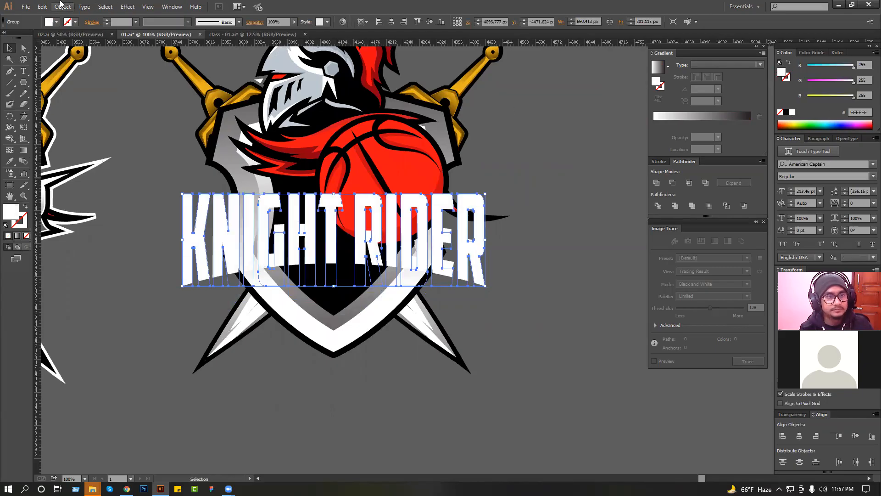
# Step: Expand the appearance of the warped KNIGHT RIDER lettering into editable shapes
pyautogui.click(61, 4)
pyautogui.click(101, 115)
pyautogui.click(143, 145)
pyautogui.click(205, 197)
# Step: Create an inset copy of the white KNIGHT RIDER letters with a -3 px path offset and mitered joins
pyautogui.click(62, 6)
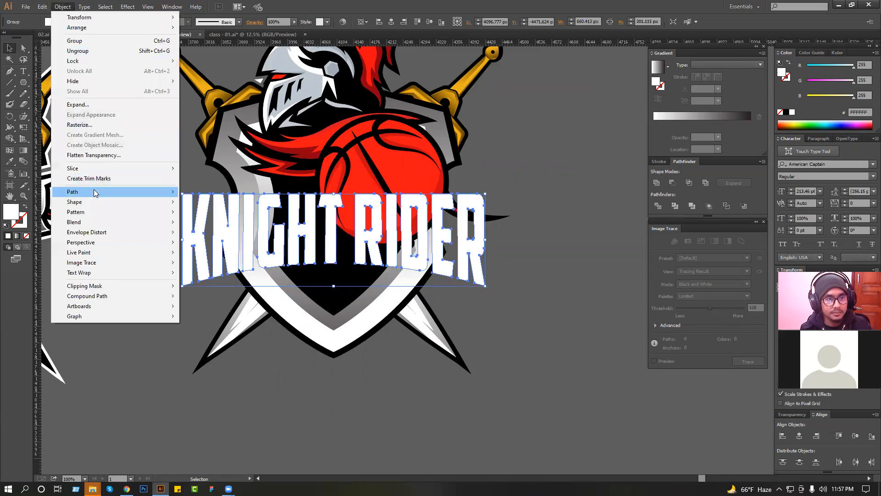
pyautogui.moveTo(96, 192)
pyautogui.click(206, 225)
pyautogui.click(482, 268)
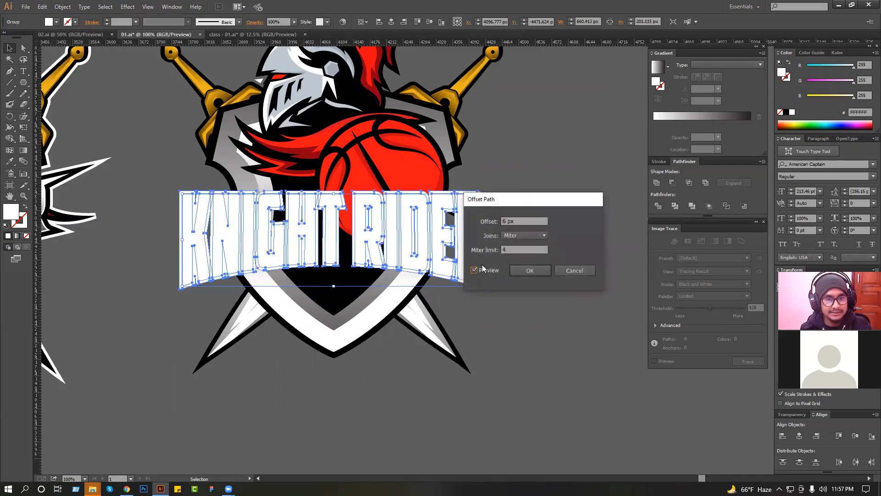
pyautogui.tripleClick(504, 220)
pyautogui.click(539, 269)
# Step: Fill the inset KNIGHT RIDER letters with a linear white-to-dark gradient running downward at -90°
pyautogui.click(672, 126)
pyautogui.click(23, 150)
pyautogui.moveTo(367, 231); pyautogui.dragTo(367, 276)
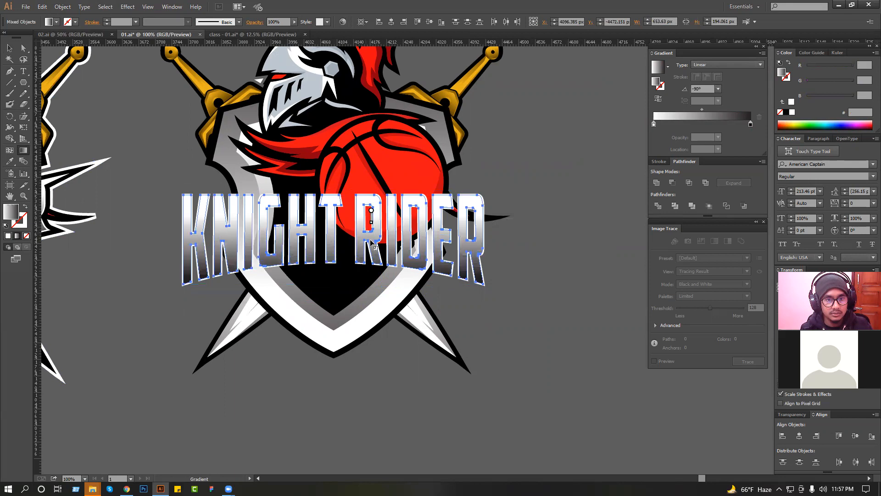
pyautogui.click(9, 48)
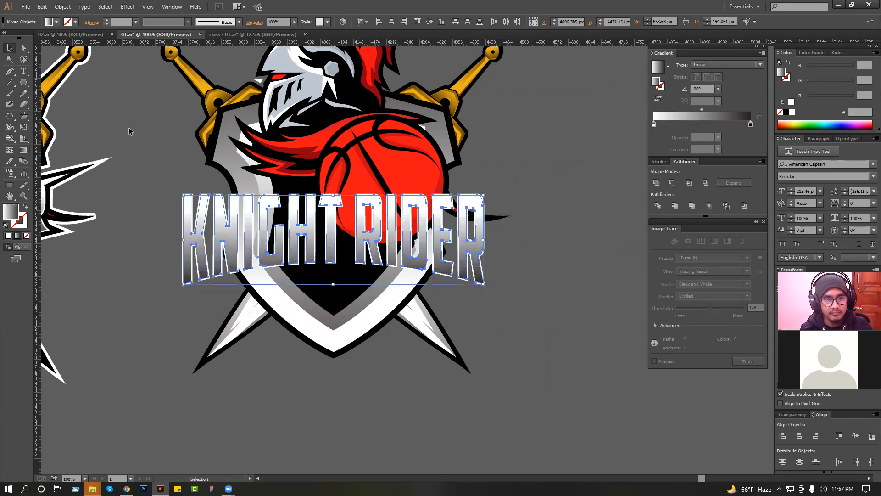
# Step: Duplicate the outer KNIGHT RIDER letters behind the existing lettering and fill the duplicate with black
pyautogui.click(129, 127)
pyautogui.click(295, 235)
pyautogui.hotkey('ctrl', 'c')
pyautogui.click(654, 184)
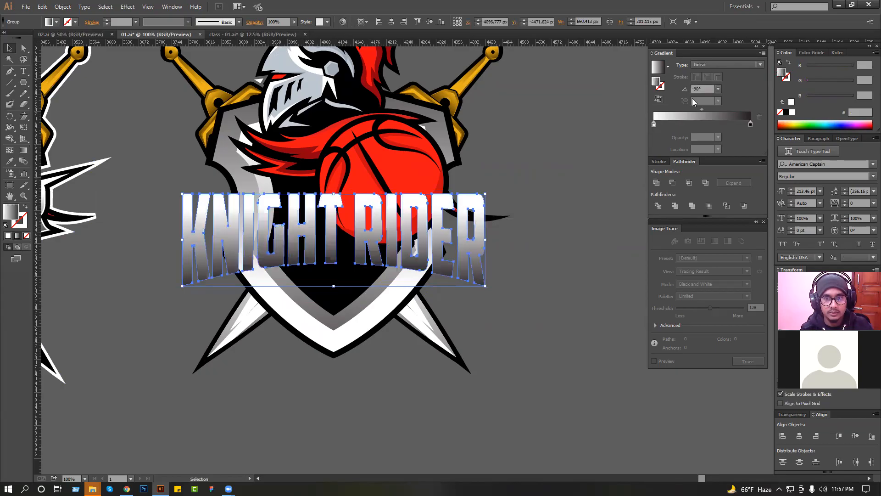
pyautogui.click(786, 113)
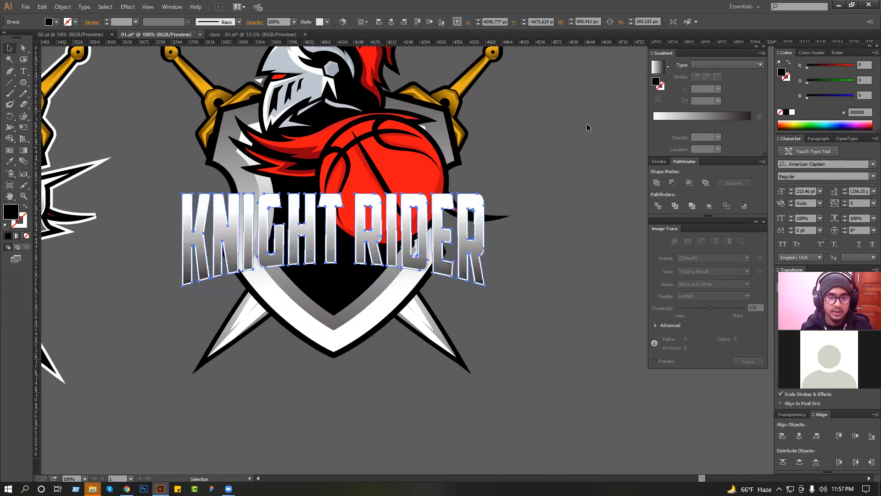
# Step: Offset the black letters outward by 13 px, ungroup the result and unite the shapes into one backing
pyautogui.click(63, 7)
pyautogui.moveTo(78, 190)
pyautogui.click(271, 225)
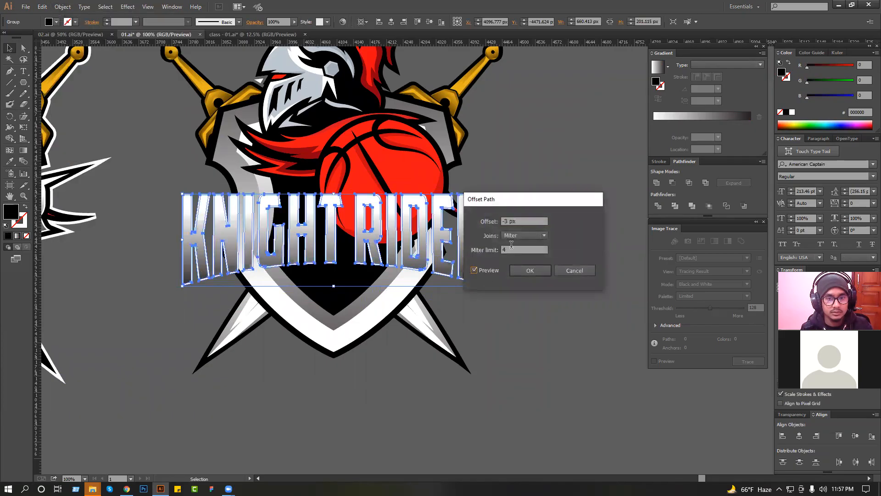
pyautogui.scroll(15, 524, 222)
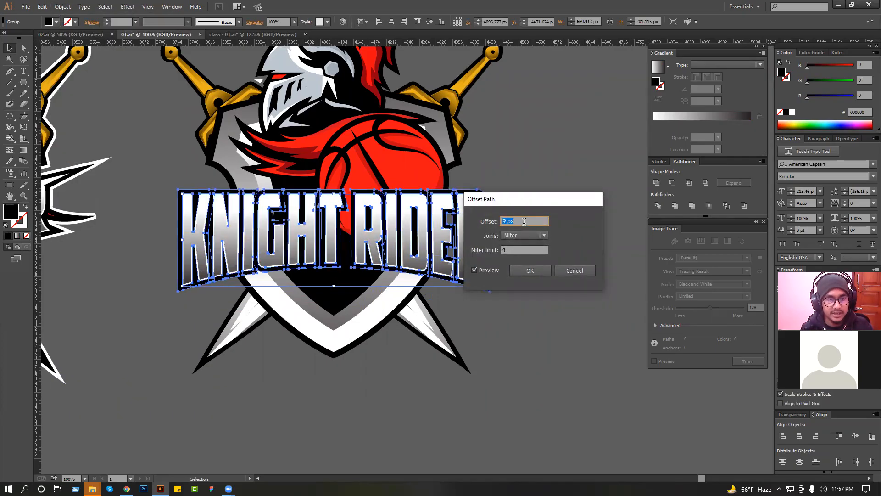
pyautogui.press('Up')
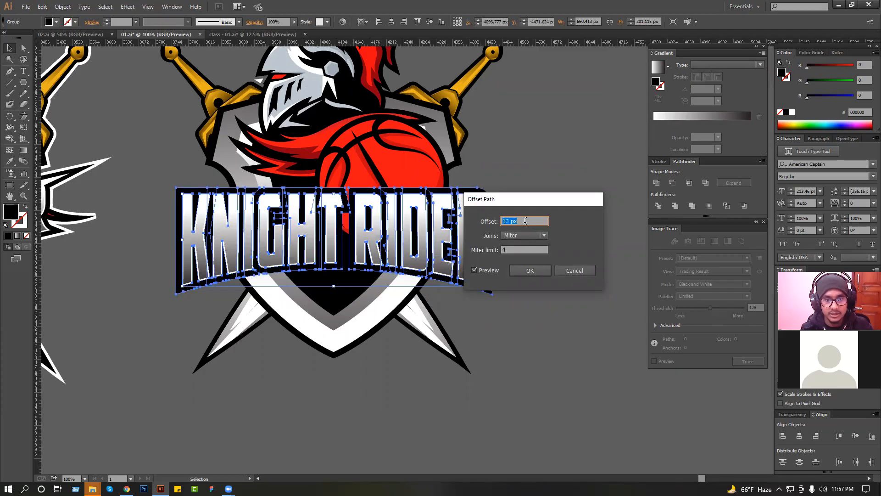
pyautogui.click(539, 271)
pyautogui.rightClick(570, 173)
pyautogui.click(606, 226)
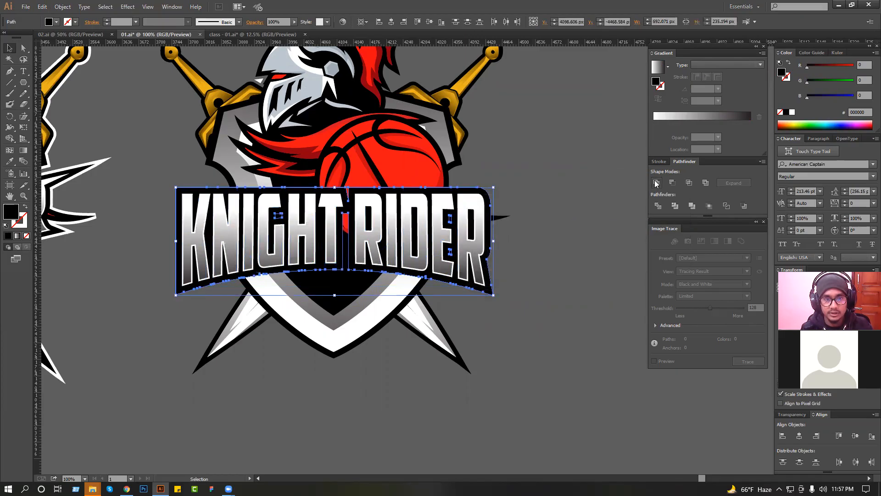
# Step: Close the gap between KNIGHT and RIDER by shifting the black backing's edge points across it and uniting the shapes
pyautogui.click(656, 183)
pyautogui.click(527, 191)
pyautogui.press('a')
pyautogui.moveTo(341, 269); pyautogui.dragTo(365, 270)
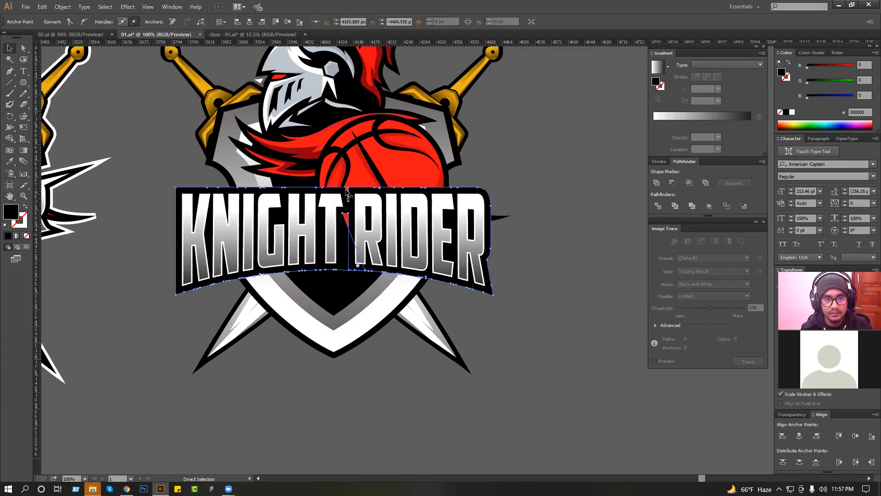
pyautogui.moveTo(346, 189); pyautogui.dragTo(354, 189)
pyautogui.press('v')
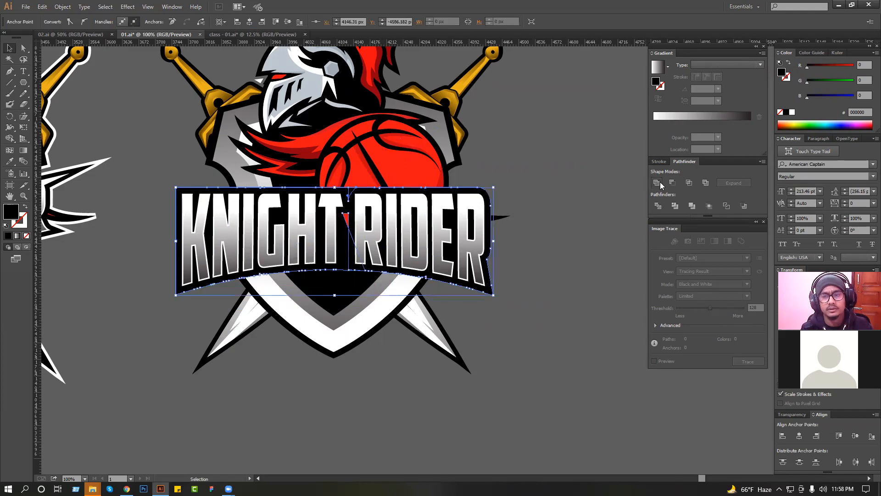
pyautogui.rightClick(656, 144)
pyautogui.click(596, 193)
pyautogui.click(569, 182)
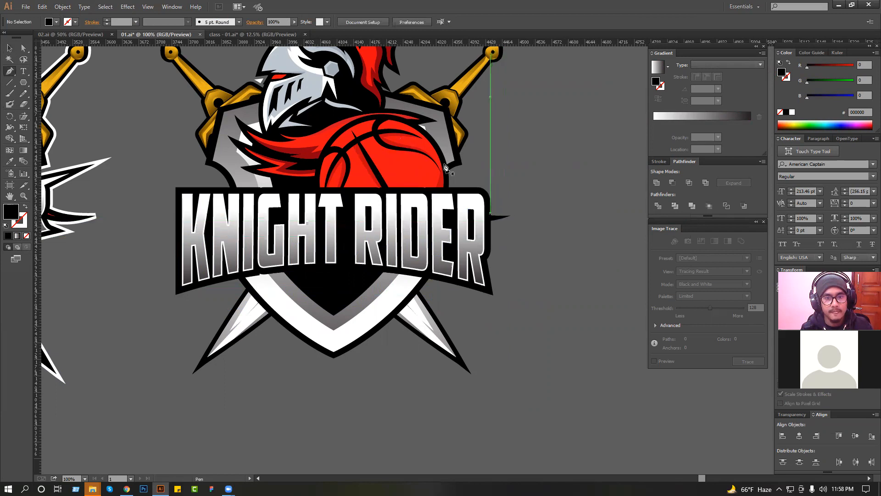
pyautogui.scroll(5, 444, 168)
pyautogui.click(462, 187)
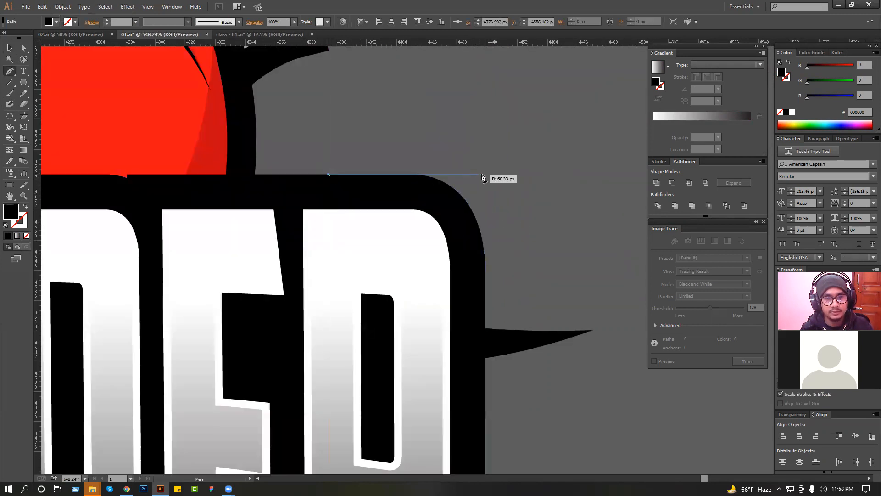
pyautogui.click(484, 177)
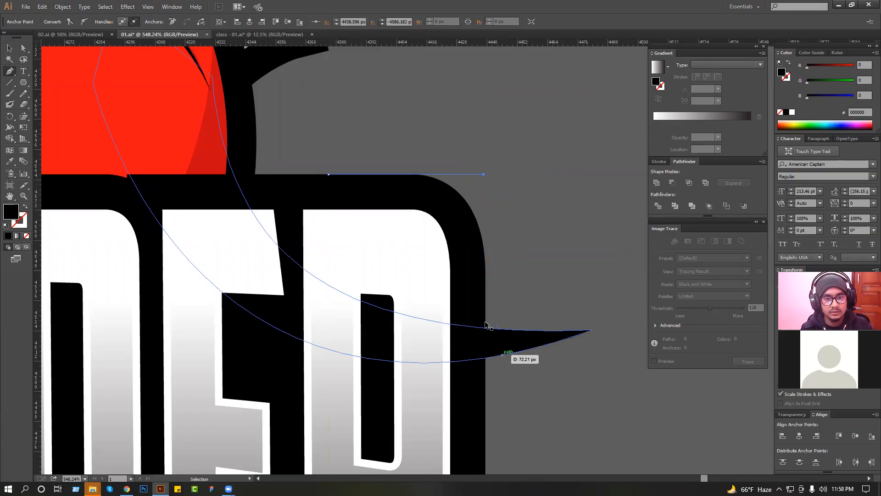
pyautogui.hotkey('ctrl', 'z')
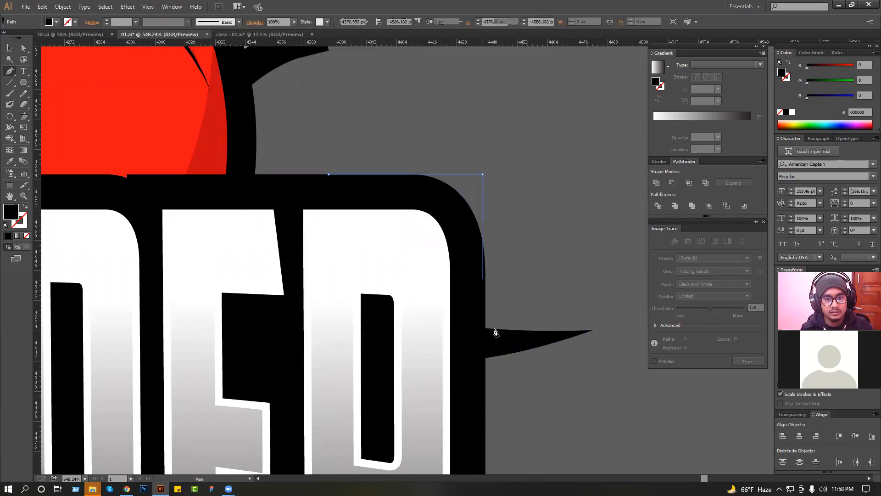
pyautogui.click(491, 174)
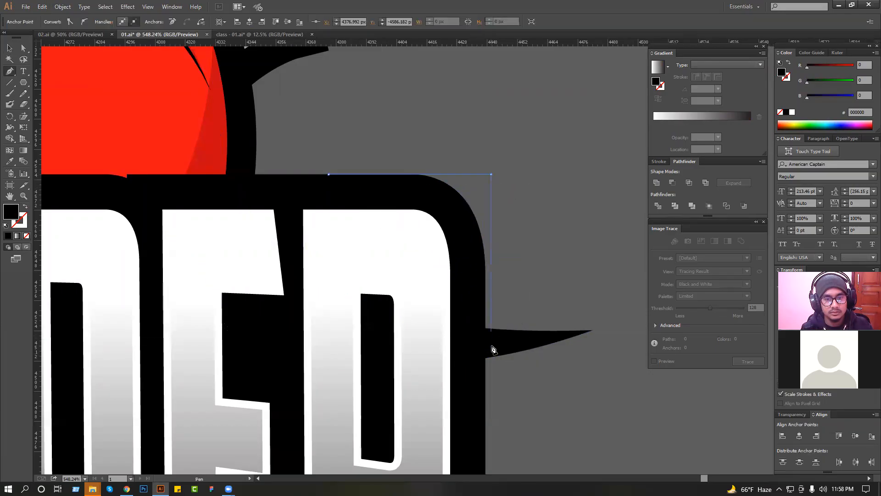
pyautogui.hotkey('ctrl', 'z')
pyautogui.hotkey('ctrl', 'z')
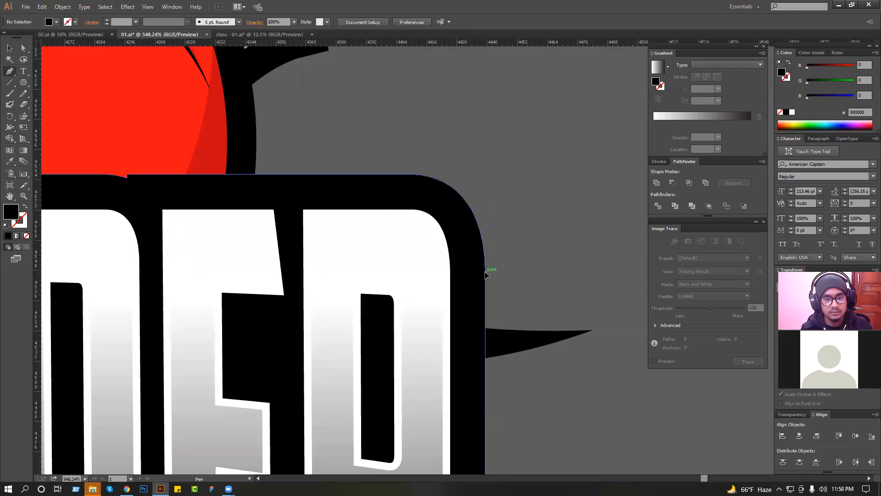
# Step: Draw a closed black shape with the Pen tool to square off the backing's rounded corner above the last R of RIDER
pyautogui.click(485, 272)
pyautogui.click(482, 176)
pyautogui.click(280, 174)
pyautogui.click(445, 199)
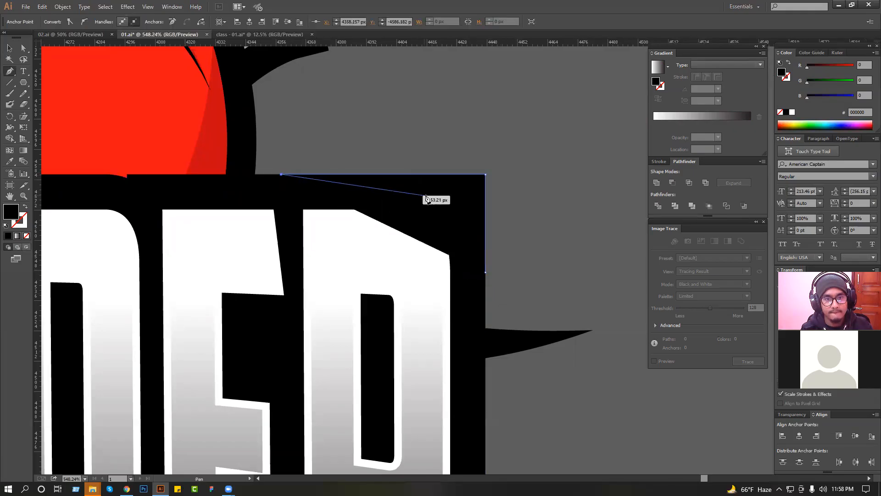
pyautogui.click(471, 268)
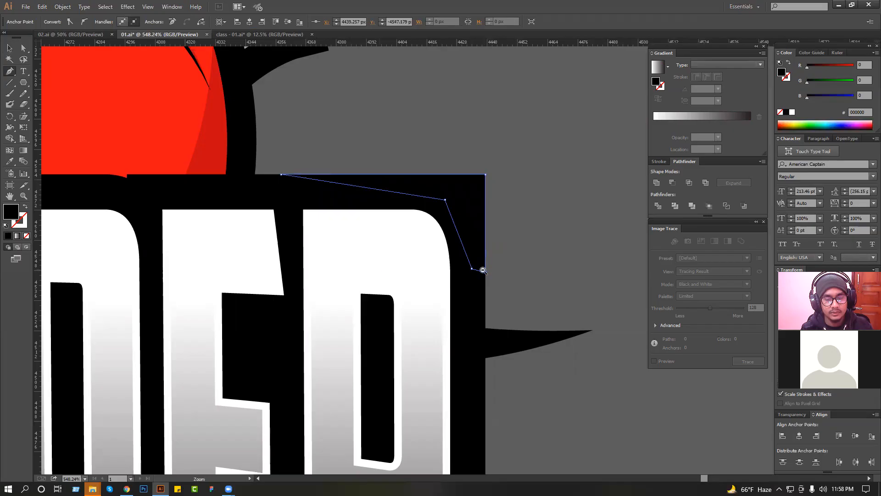
pyautogui.scroll(-4, 483, 270)
pyautogui.click(9, 48)
pyautogui.click(587, 200)
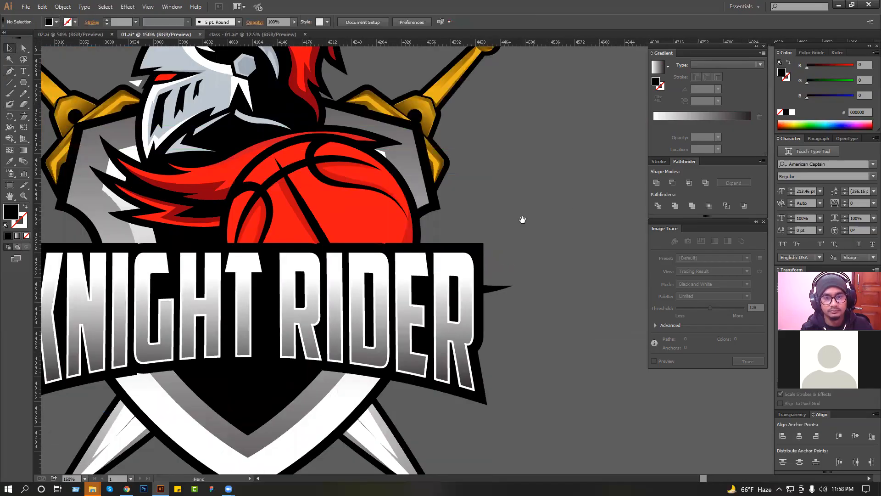
# Step: Scale the KNIGHT RIDER lettering and its backing down around their centre to about 611 px wide and 208 px high
pyautogui.scroll(-1, 523, 220)
pyautogui.moveTo(533, 284); pyautogui.dragTo(545, 230)
pyautogui.scroll(-1, 501, 243)
pyautogui.moveTo(430, 288); pyautogui.dragTo(454, 288)
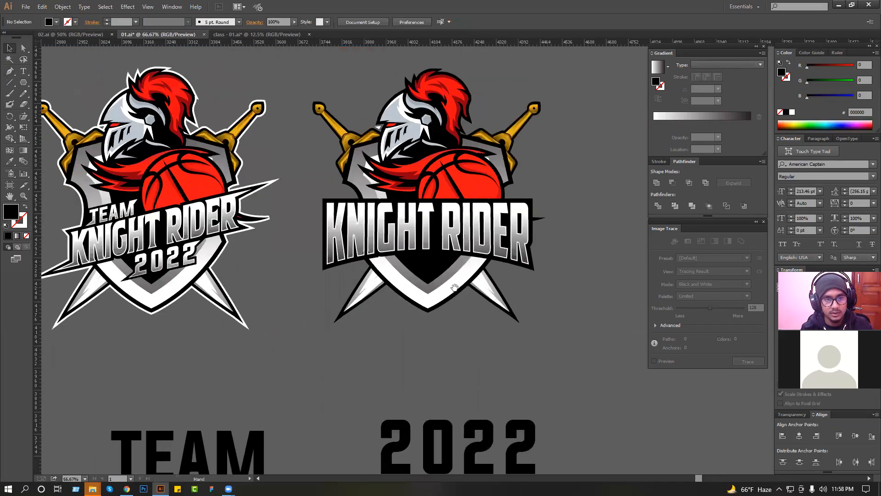
pyautogui.click(326, 255)
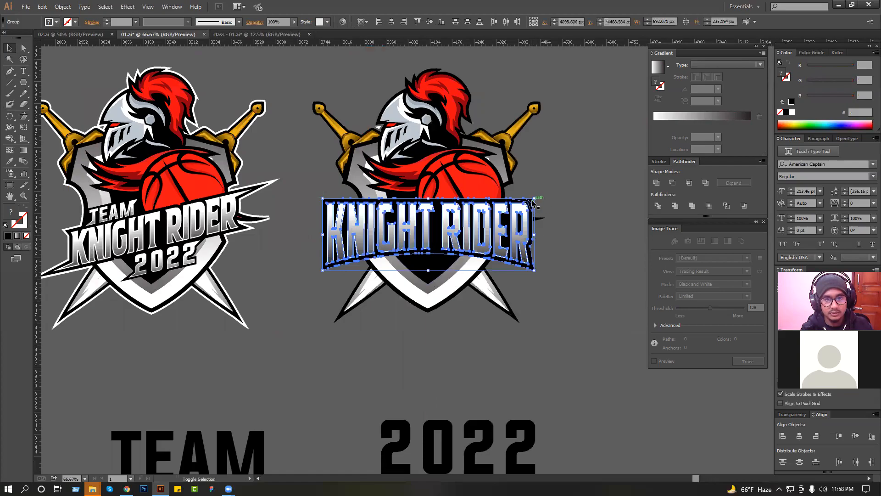
pyautogui.moveTo(533, 198); pyautogui.dragTo(522, 203)
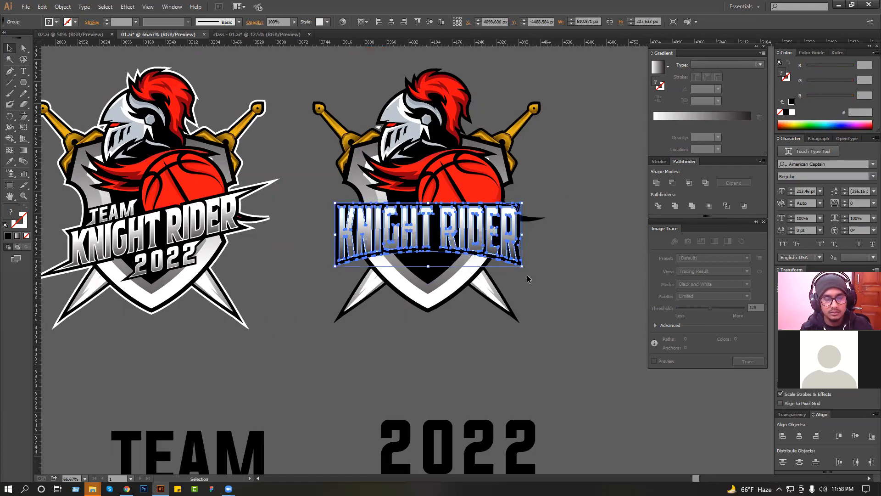
# Step: Flare the base of the KNIGHT RIDER lettering and backing slightly outward with Free Transform's Perspective Distort
pyautogui.click(19, 117)
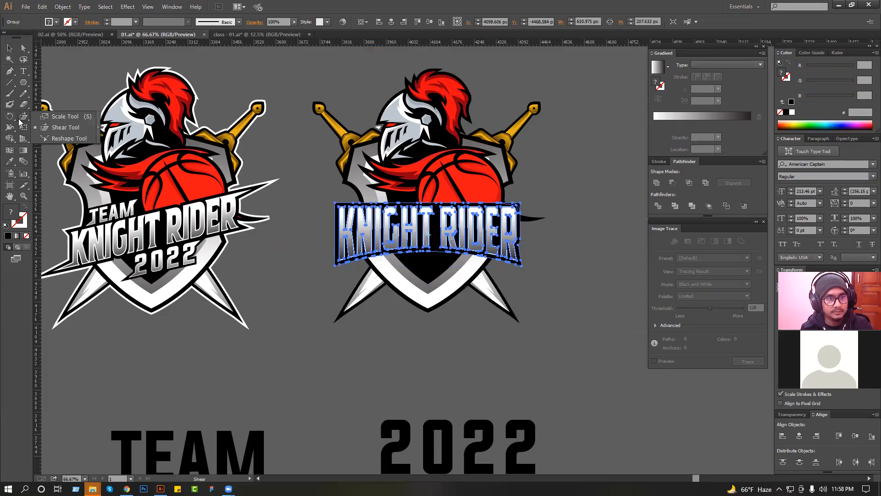
pyautogui.click(21, 129)
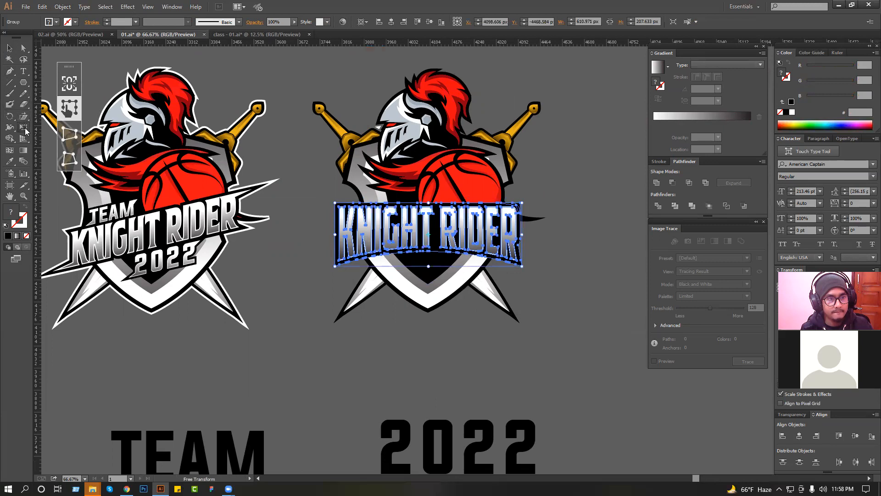
pyautogui.click(67, 135)
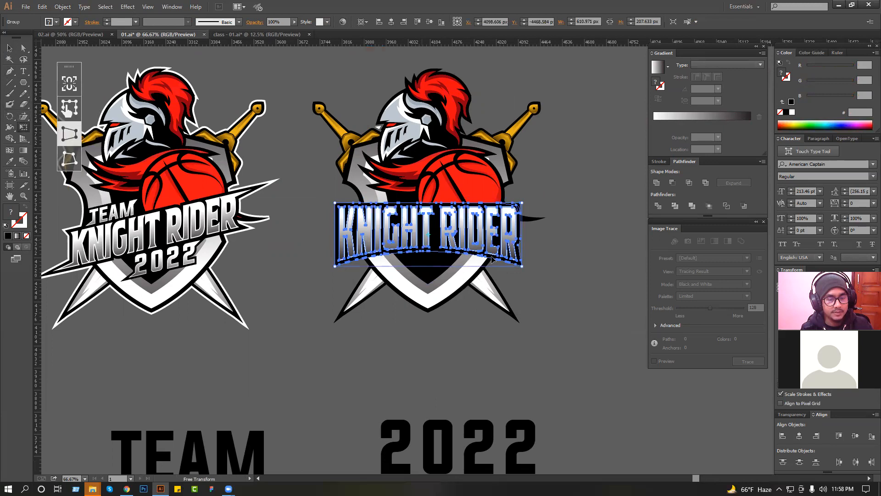
pyautogui.moveTo(527, 276); pyautogui.dragTo(533, 276)
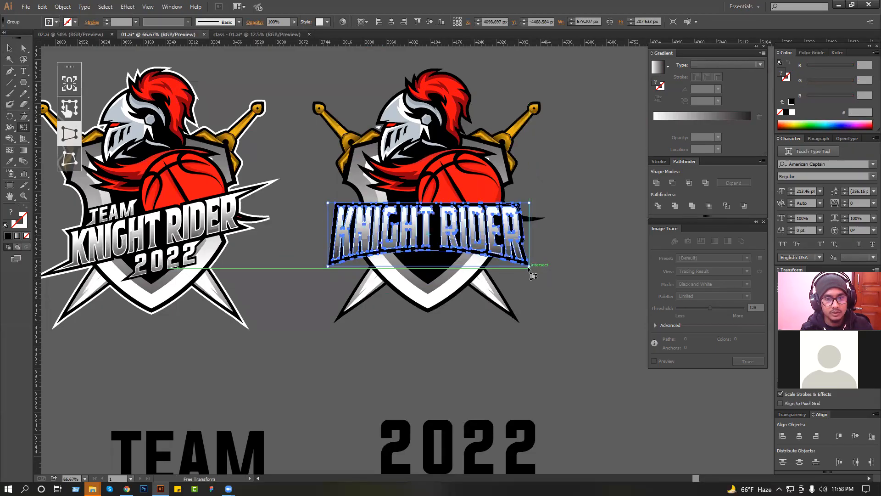
pyautogui.click(9, 48)
pyautogui.click(305, 234)
# Step: Move the black TEAM text onto the second emblem above KNIGHT RIDER and widen its tracking to 500
pyautogui.scroll(-3, 385, 367)
pyautogui.moveTo(205, 375); pyautogui.dragTo(450, 126)
pyautogui.hotkey('ctrl', '=')
pyautogui.click(432, 187)
pyautogui.hotkey('ctrl', '[')
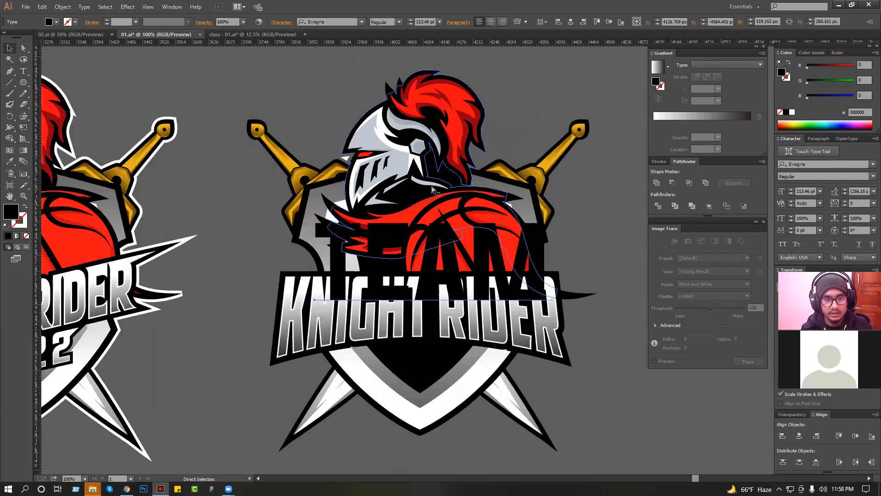
pyautogui.hotkey('ctrl', 'alt', 'Right')
pyautogui.hotkey('ctrl', 'alt', 'Right')
pyautogui.hotkey('ctrl', 'alt', 'Right')
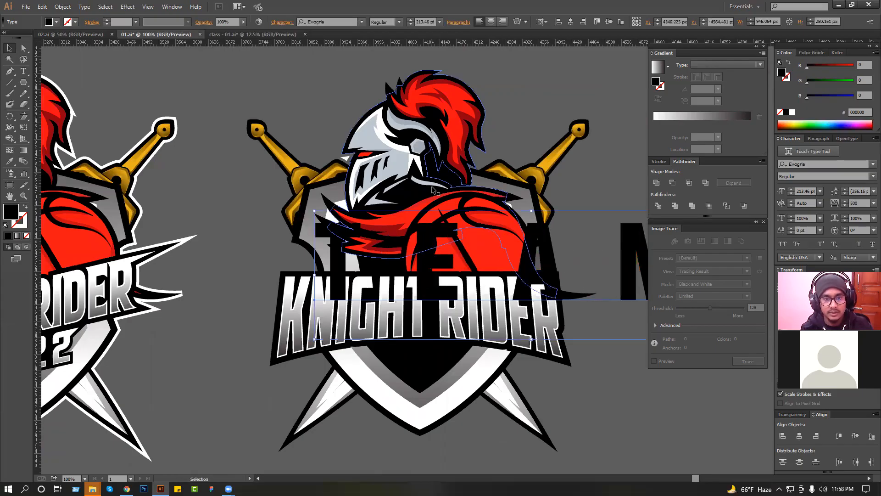
pyautogui.moveTo(587, 257); pyautogui.dragTo(490, 260)
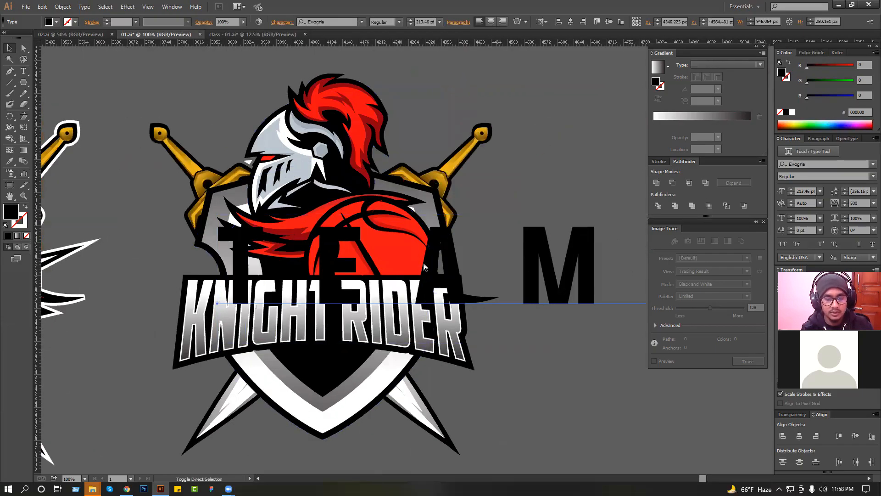
# Step: Convert TEAM to white-filled outlines scaled down to about 199 px wide, placed just above KNIGHT
pyautogui.hotkey('ctrl', 'shift', 'o')
pyautogui.moveTo(406, 227); pyautogui.dragTo(328, 262)
pyautogui.keyDown('ctrl'); pyautogui.click(373, 278); pyautogui.keyUp('ctrl')
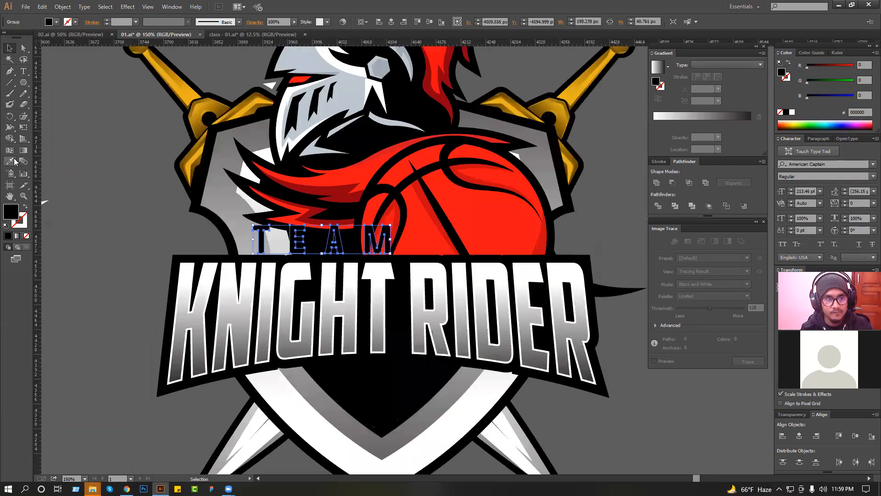
pyautogui.click(791, 113)
pyautogui.hotkey('ctrl', 'shift', 'a')
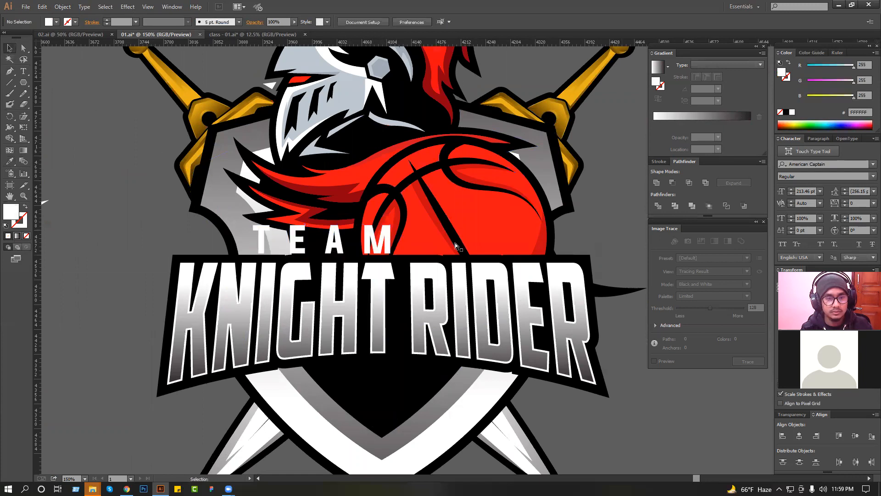
# Step: Draw a rectangle about 225 by 52 px over the TEAM letters and fill it with black
pyautogui.hotkey('ctrl', '=')
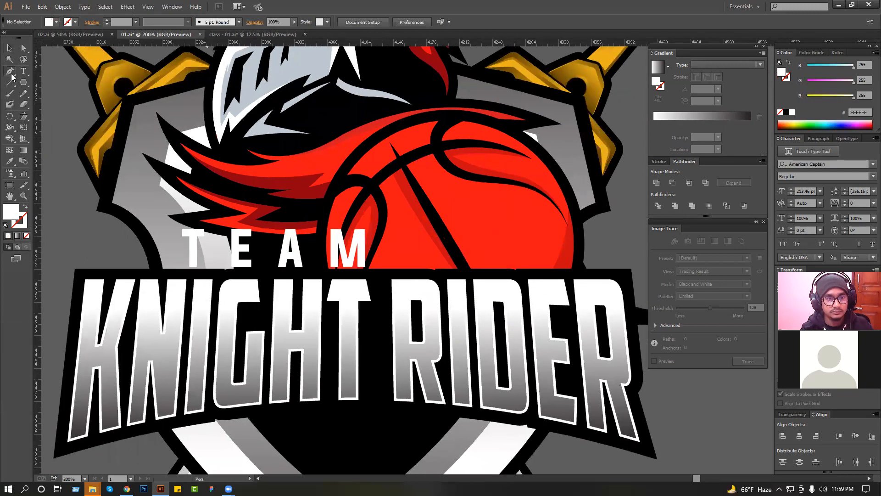
pyautogui.moveTo(24, 82); pyautogui.dragTo(41, 82)
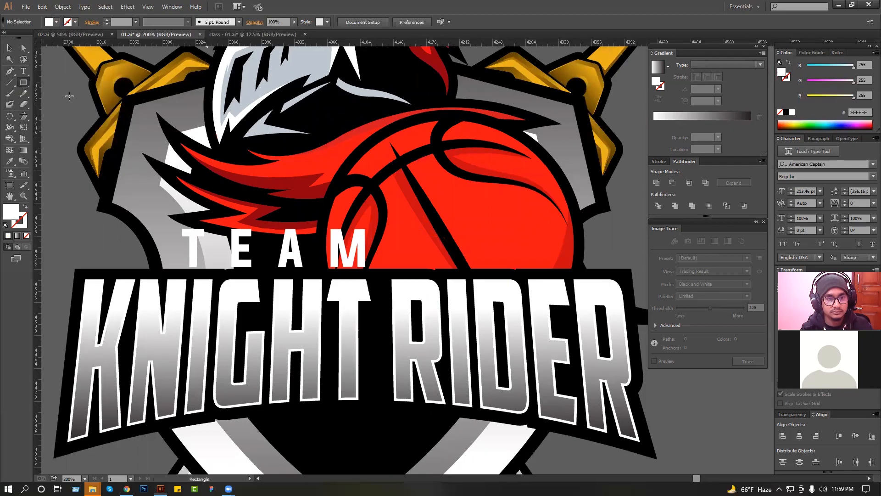
pyautogui.moveTo(172, 226); pyautogui.dragTo(378, 272)
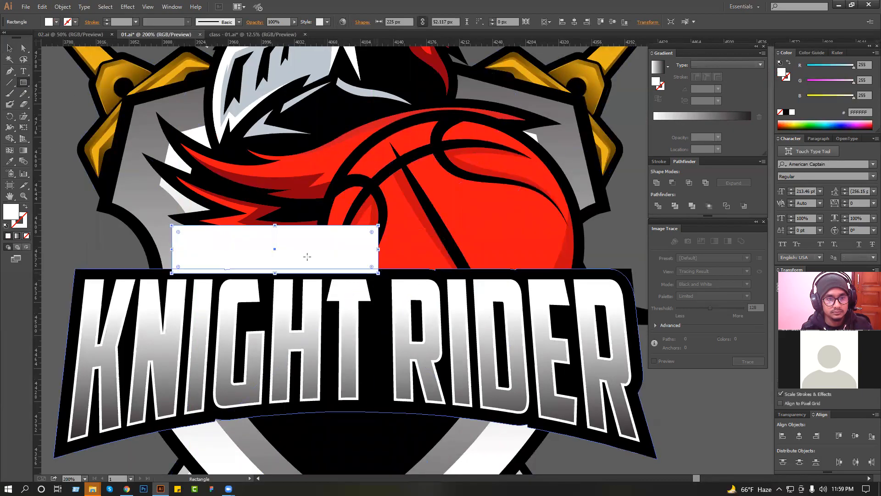
pyautogui.click(10, 162)
pyautogui.click(206, 177)
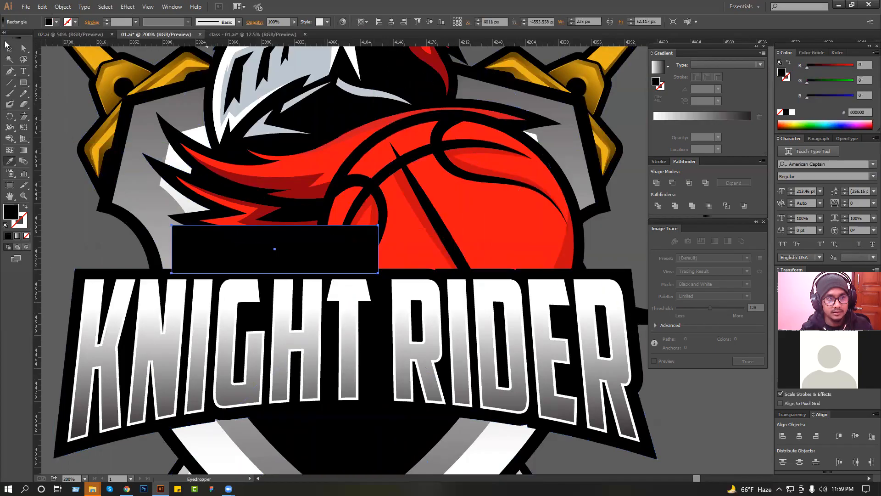
# Step: Send the black rectangle behind the TEAM letters and nudge it slightly upward
pyautogui.click(7, 46)
pyautogui.hotkey('ctrl', '[')
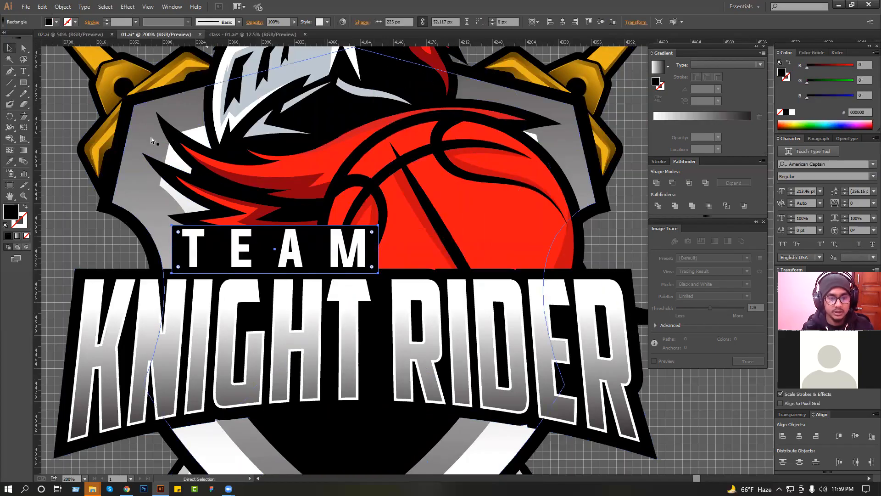
pyautogui.hotkey('ctrl', "'")
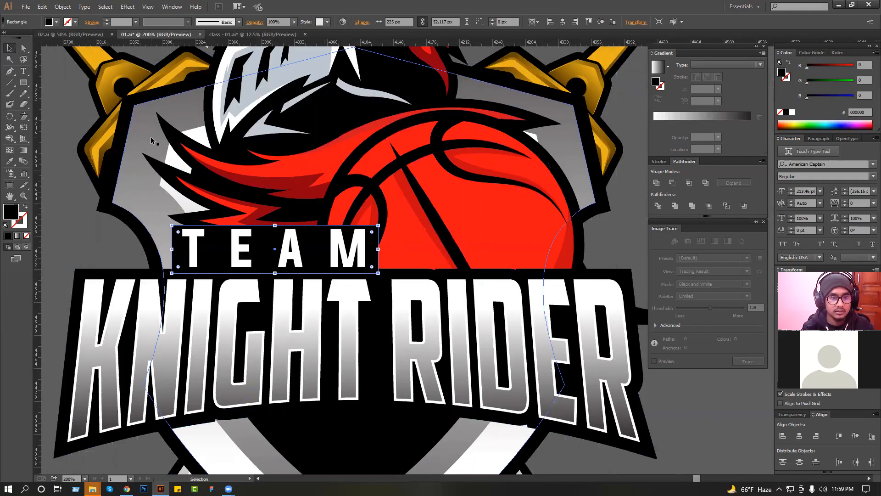
pyautogui.press('Up')
pyautogui.press('Up')
pyautogui.press('Up')
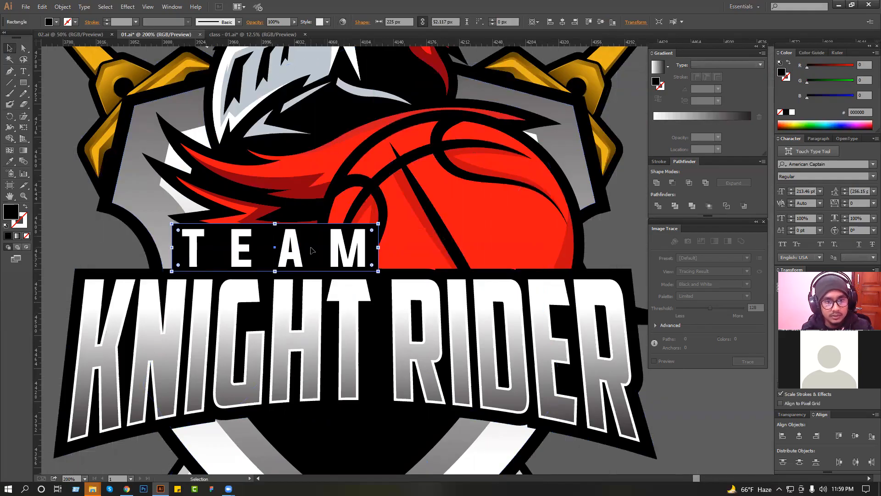
# Step: Add an anchor point midway along the TEAM rectangle's upper edge and raise it into a slight peak
pyautogui.moveTo(9, 71); pyautogui.dragTo(30, 82)
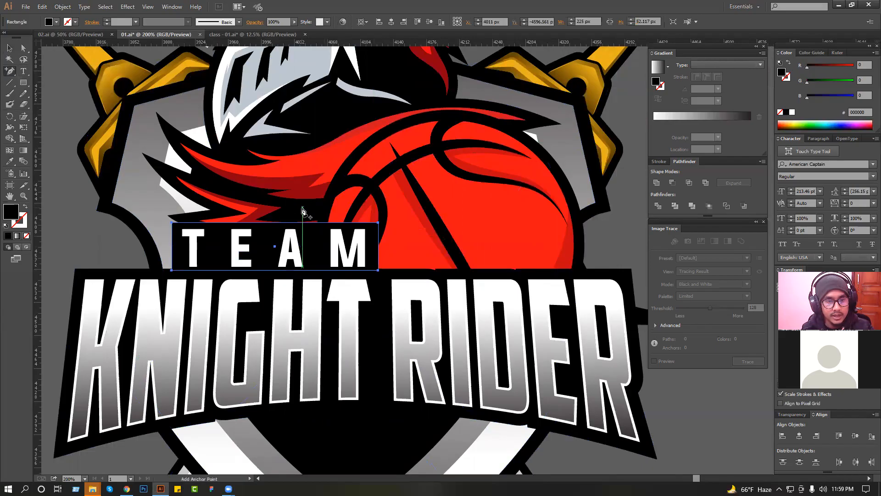
pyautogui.click(274, 223)
pyautogui.press('a')
pyautogui.moveTo(274, 222); pyautogui.dragTo(274, 216)
pyautogui.click(119, 239)
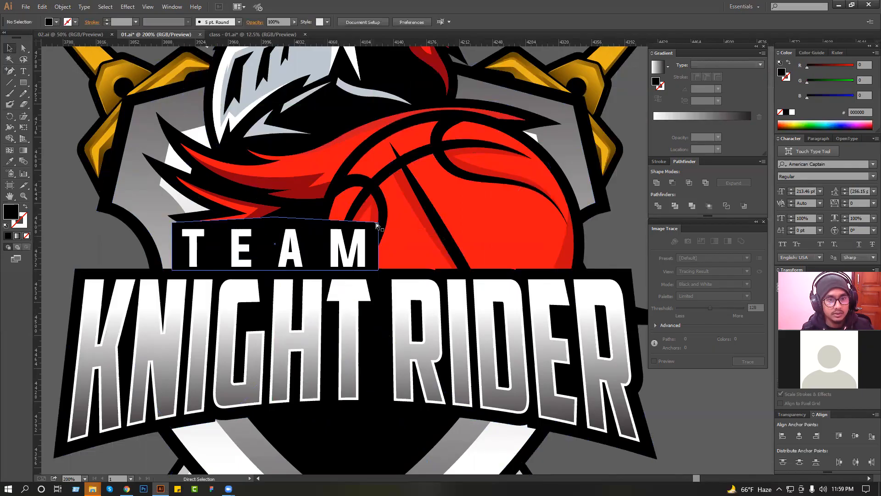
# Step: Move both lower corners of the black TEAM backing outward so its sides slant toward KNIGHT RIDER
pyautogui.click(379, 269)
pyautogui.keyDown('shift'); pyautogui.click(390, 279); pyautogui.keyUp('shift')
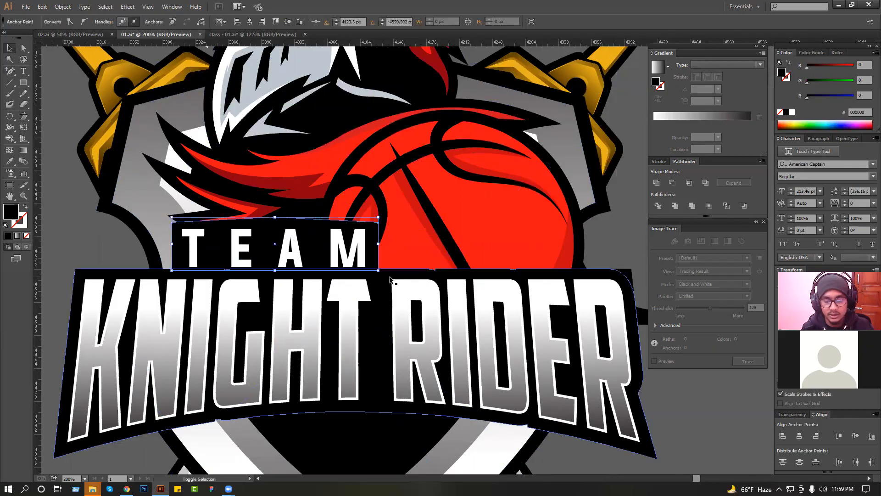
pyautogui.keyDown('ctrl'); pyautogui.click(171, 270); pyautogui.keyUp('ctrl')
pyautogui.keyDown('shift'); pyautogui.click(170, 274); pyautogui.keyUp('shift')
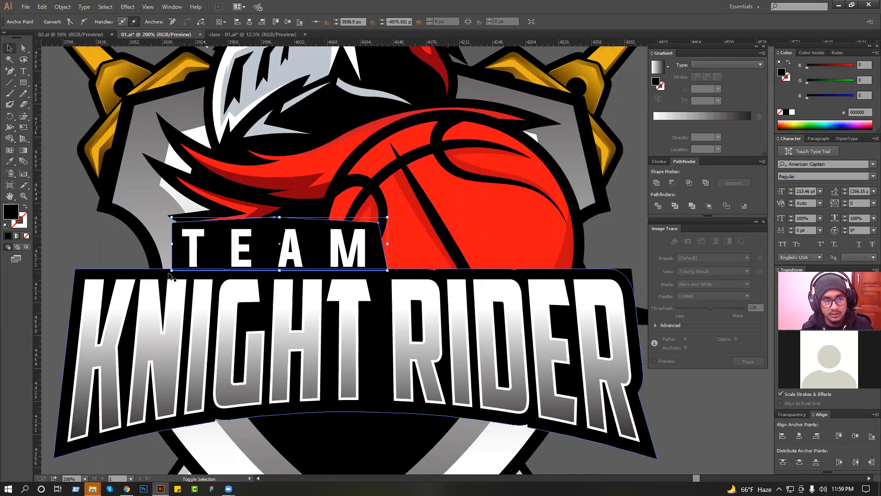
pyautogui.click(97, 250)
# Step: Scale the TEAM lettering and its black backing down together slightly above KNIGHT RIDER
pyautogui.click(201, 232)
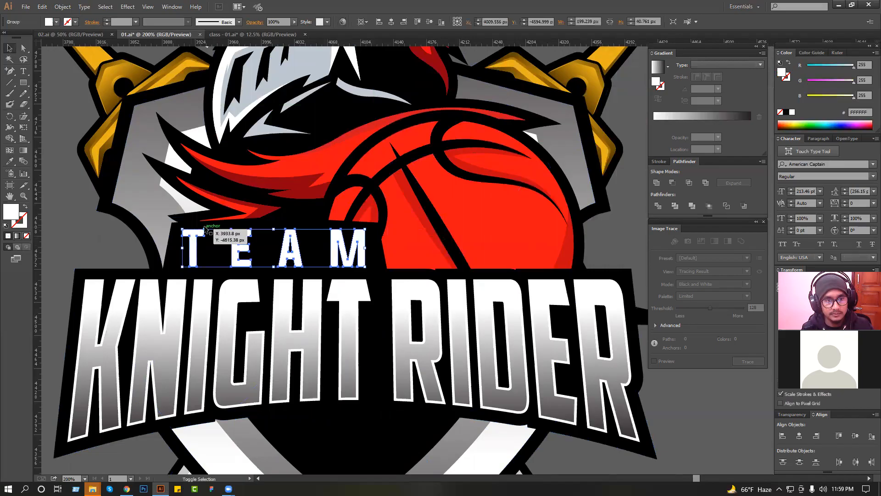
pyautogui.keyDown('shift'); pyautogui.click(289, 225); pyautogui.keyUp('shift')
pyautogui.moveTo(277, 217); pyautogui.dragTo(276, 226)
pyautogui.click(126, 241)
# Step: Move the 2022 text onto the lower shield beneath KNIGHT RIDER and bring it to the front
pyautogui.scroll(-2, 211, 242)
pyautogui.moveTo(292, 282); pyautogui.dragTo(296, 245)
pyautogui.moveTo(456, 315); pyautogui.dragTo(464, 274)
pyautogui.scroll(-1, 464, 273)
pyautogui.moveTo(438, 403); pyautogui.dragTo(436, 352)
pyautogui.moveTo(407, 386); pyautogui.dragTo(394, 226)
pyautogui.moveTo(367, 296); pyautogui.dragTo(367, 257)
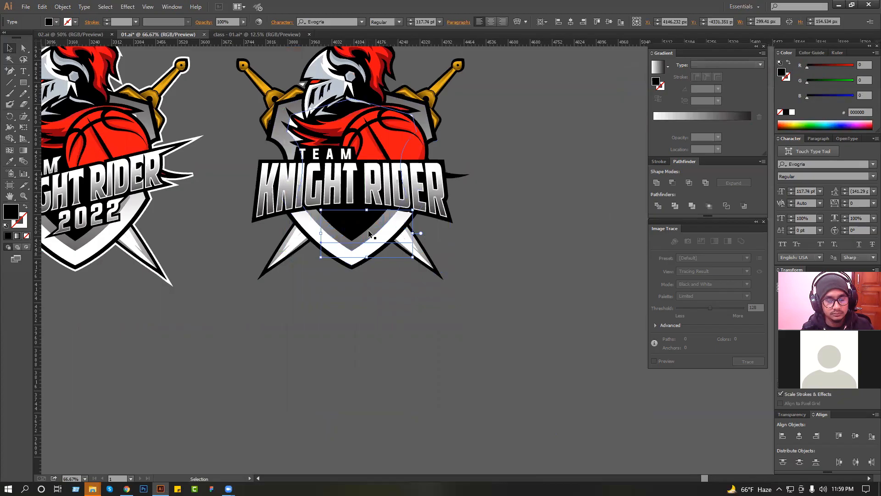
pyautogui.hotkey('ctrl', 'shift', ']')
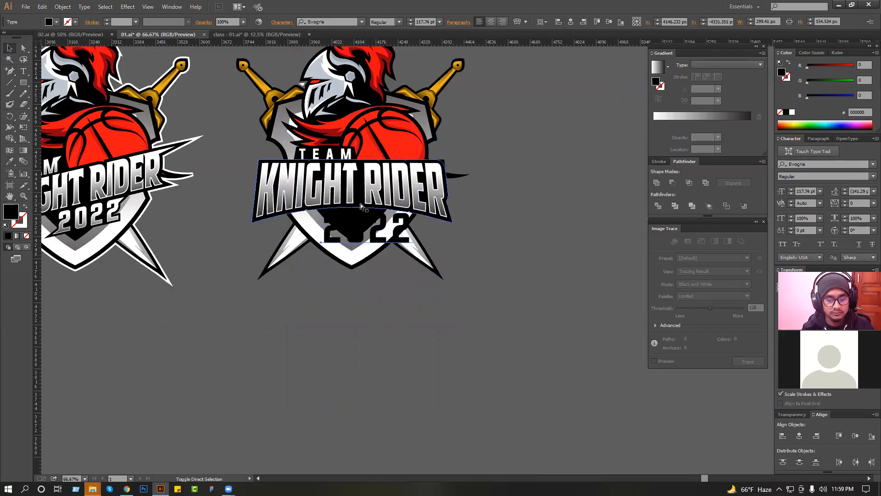
# Step: Convert the 2022 text to outlines and centre it horizontally on the shield
pyautogui.hotkey('ctrl', 'shift', 'o')
pyautogui.hotkey('ctrl', '+')
pyautogui.moveTo(412, 272); pyautogui.dragTo(376, 290)
pyautogui.hotkey('ctrl', 'z')
pyautogui.click(418, 264)
pyautogui.keyDown('shift'); pyautogui.click(394, 321); pyautogui.keyUp('shift')
pyautogui.click(394, 321)
pyautogui.click(392, 22)
pyautogui.click(544, 262)
# Step: Fill the 2022 lettering with white and scale it down to about 213 px wide
pyautogui.scroll(1, 477, 259)
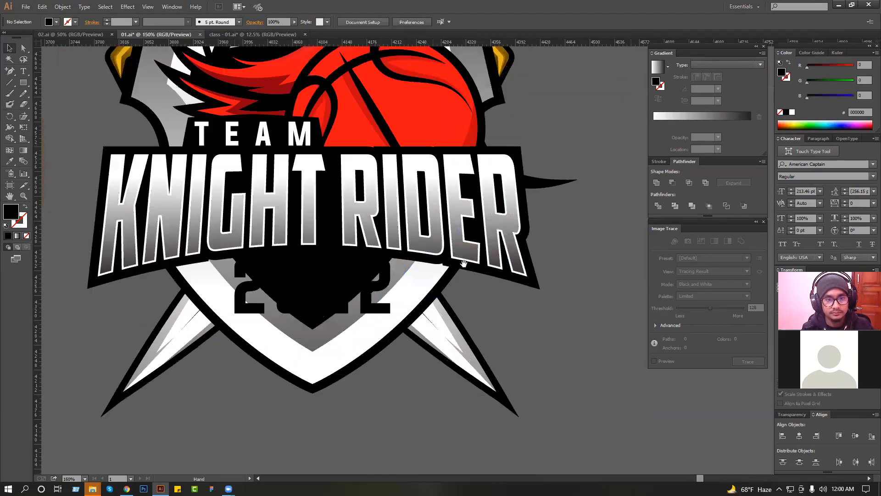
pyautogui.hscroll(-3, 442, 267)
pyautogui.click(413, 270)
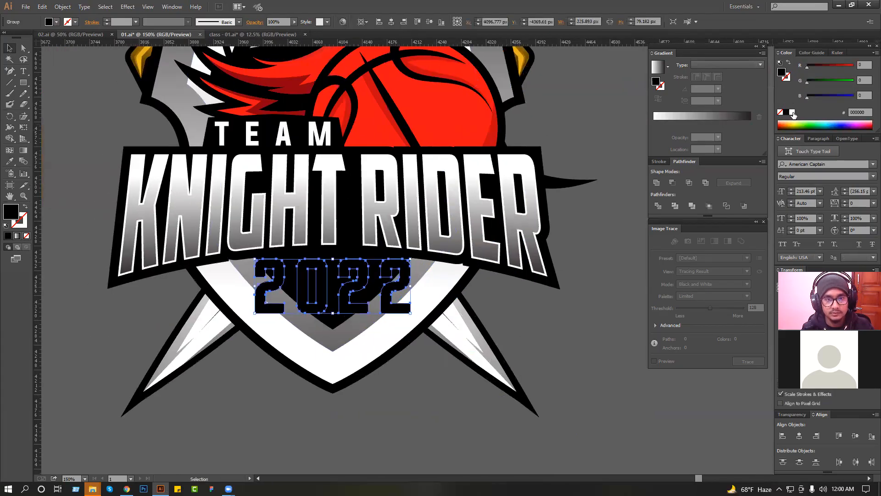
pyautogui.click(792, 113)
pyautogui.click(605, 124)
pyautogui.scroll(3, 606, 131)
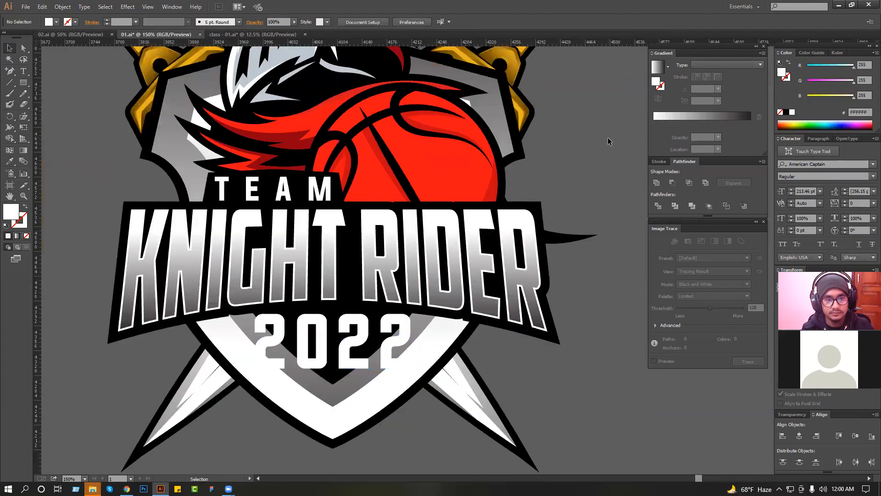
pyautogui.click(407, 327)
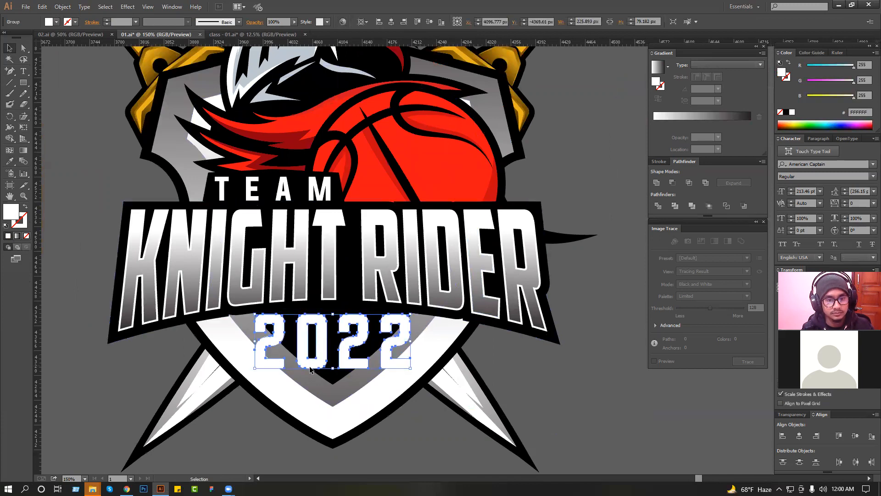
pyautogui.moveTo(333, 369); pyautogui.dragTo(332, 365)
# Step: Scale KNIGHT RIDER and TEAM with their backings together about their centre to about 611 px wide
pyautogui.moveTo(14, 72); pyautogui.dragTo(39, 70)
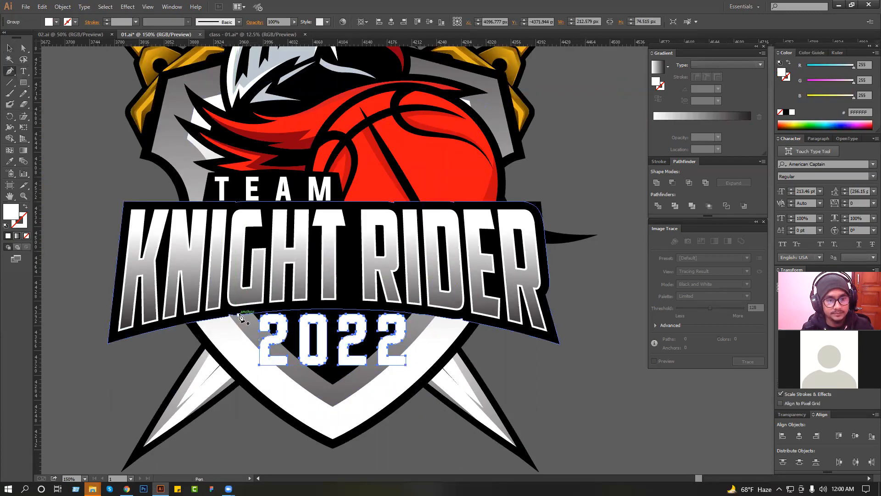
pyautogui.click(10, 49)
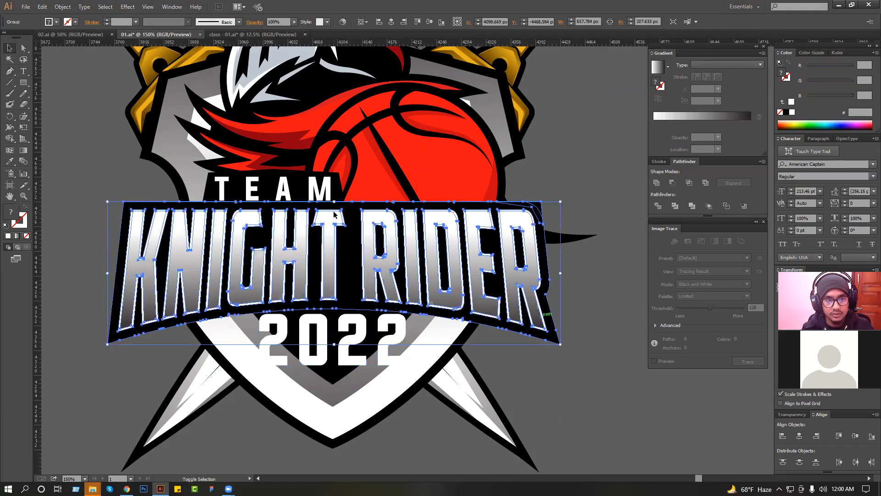
pyautogui.keyDown('shift'); pyautogui.click(335, 195); pyautogui.keyUp('shift')
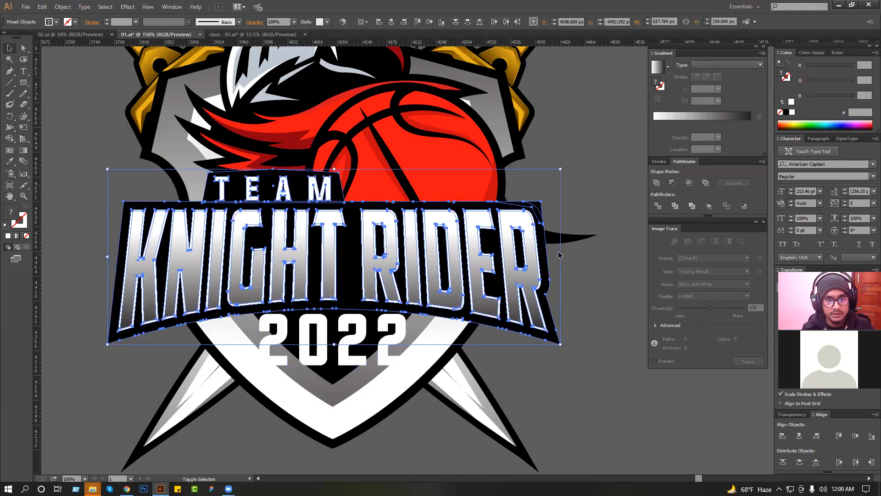
pyautogui.moveTo(560, 256); pyautogui.dragTo(544, 256)
pyautogui.click(590, 304)
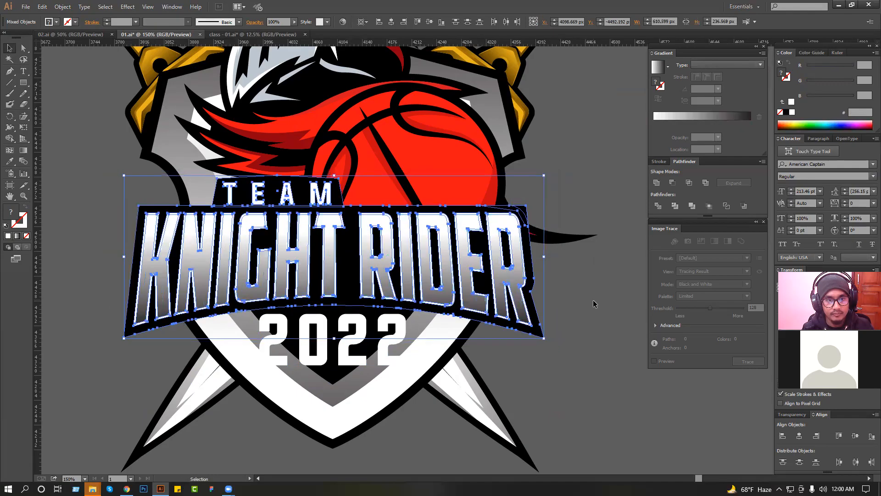
# Step: Reduce the 2022 lettering slightly about its centre to suit the smaller KNIGHT RIDER banner
pyautogui.keyDown('shift'); pyautogui.click(333, 358); pyautogui.keyUp('shift')
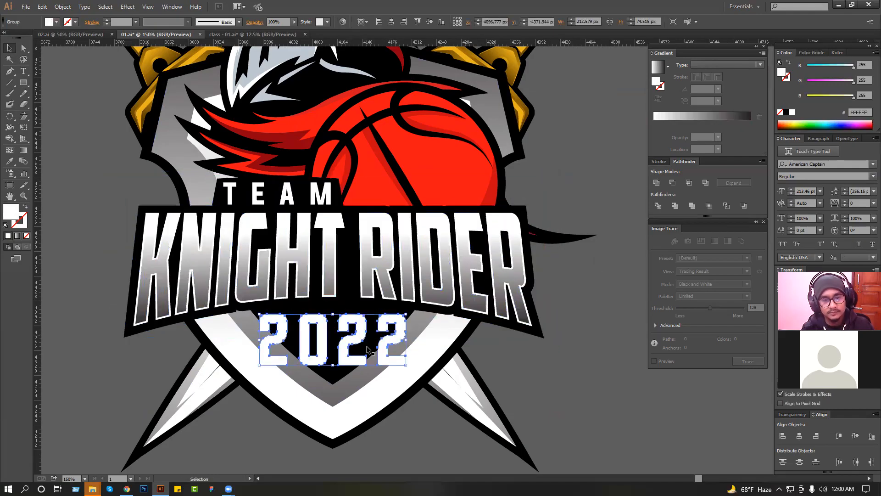
pyautogui.moveTo(331, 366); pyautogui.dragTo(333, 362)
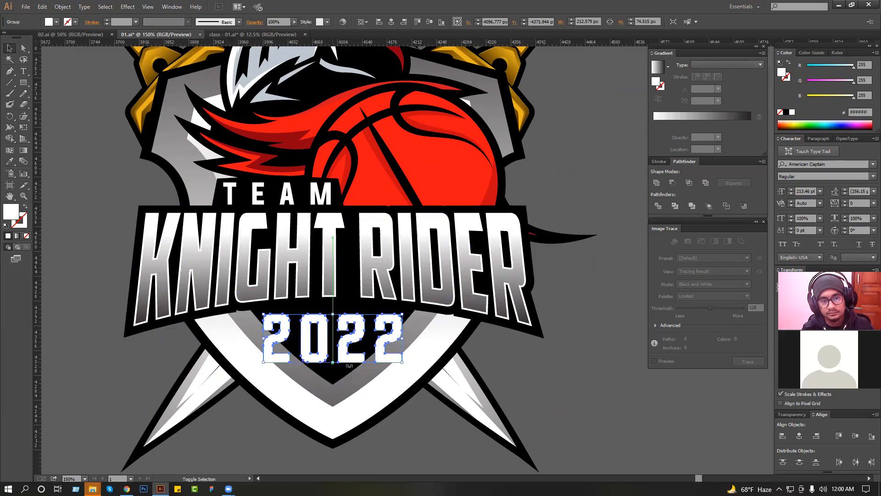
pyautogui.click(553, 369)
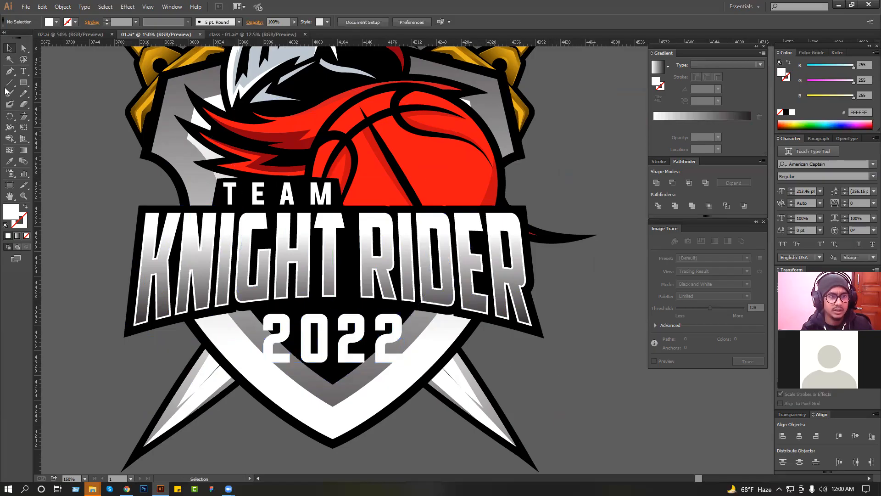
pyautogui.click(9, 72)
pyautogui.moveTo(234, 304); pyautogui.dragTo(278, 381)
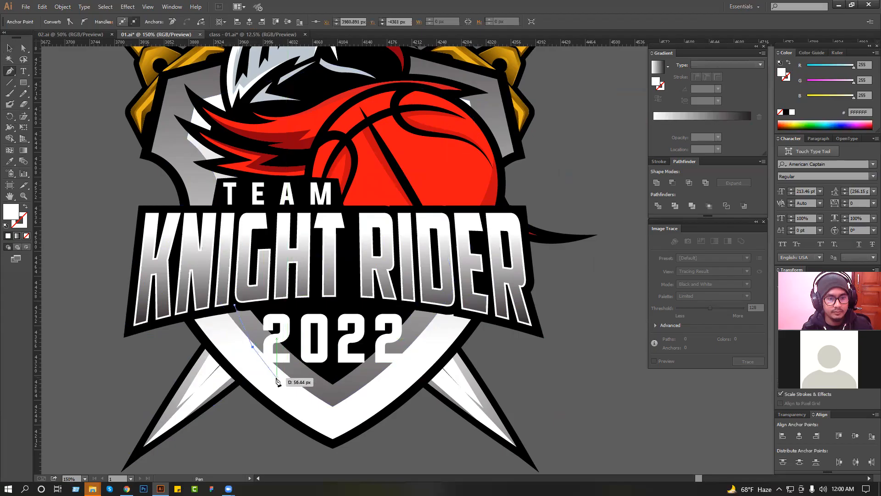
pyautogui.hotkey('ctrl', 'z')
pyautogui.hotkey('ctrl', 'z')
pyautogui.click(9, 48)
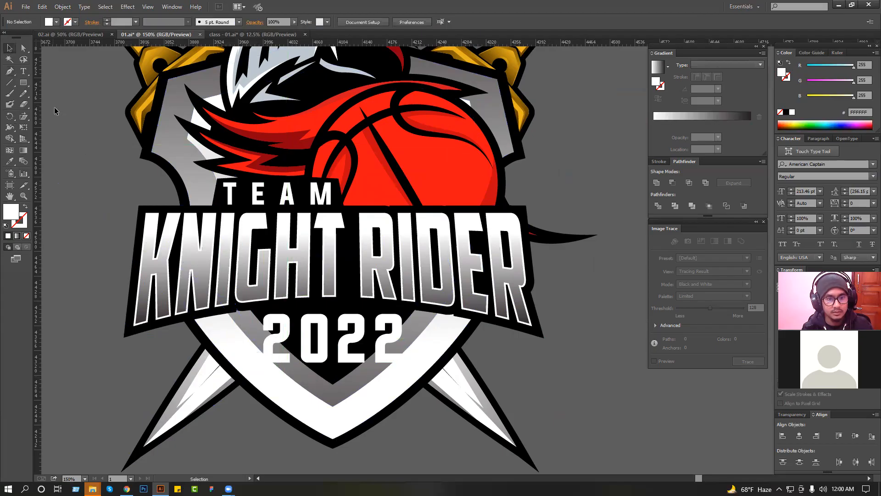
# Step: Move the 2022 lettering up close under the KNIGHT RIDER banner and shrink it a little more
pyautogui.moveTo(334, 321); pyautogui.dragTo(325, 307)
pyautogui.moveTo(337, 351); pyautogui.dragTo(336, 351)
pyautogui.click(541, 358)
# Step: Draw a five-sided half backing about 147 by 118 px over the first half of 2022 and fill it with black
pyautogui.click(10, 72)
pyautogui.click(233, 312)
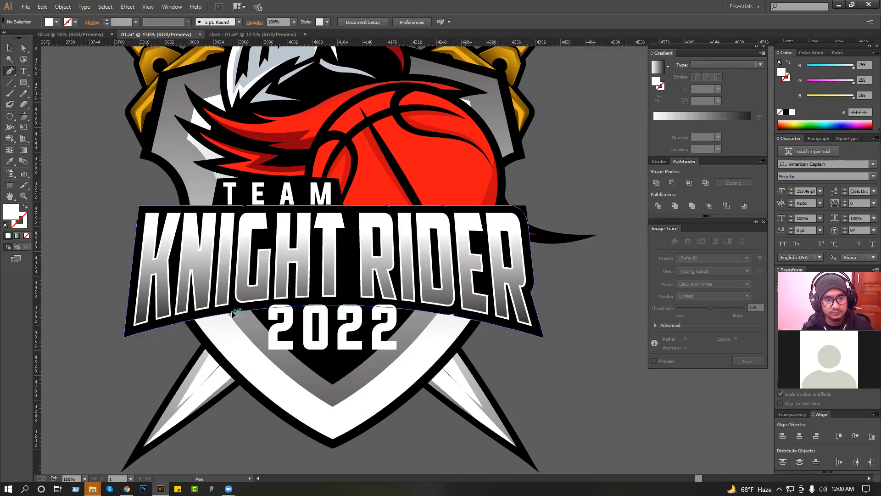
pyautogui.click(264, 353)
pyautogui.click(334, 363)
pyautogui.click(334, 282)
pyautogui.click(263, 284)
pyautogui.click(233, 312)
pyautogui.click(8, 160)
pyautogui.click(255, 250)
# Step: Duplicate the black half backing sideways and reflect the copy into a mirror image
pyautogui.press('v')
pyautogui.moveTo(297, 303); pyautogui.dragTo(358, 303)
pyautogui.rightClick(357, 303)
pyautogui.moveTo(391, 425)
pyautogui.click(492, 376)
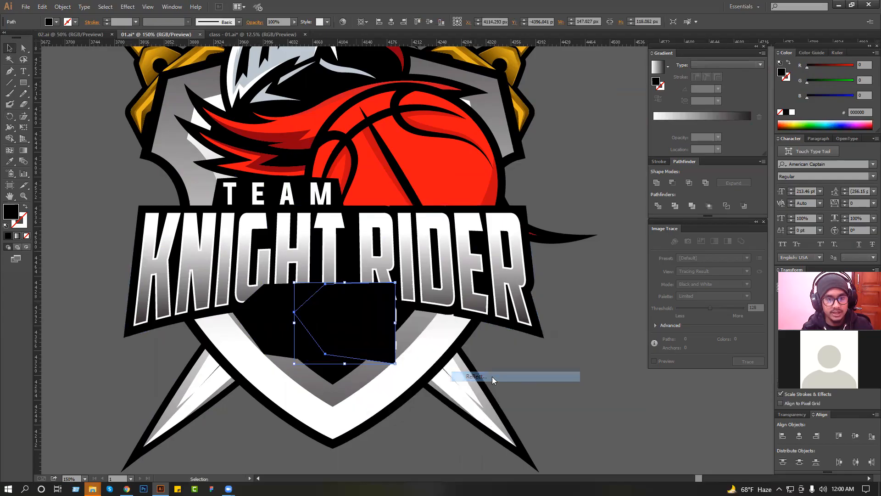
pyautogui.press('Return')
# Step: Fit the mirrored halves together along their straight edges and unite them into one symmetrical backing shape
pyautogui.moveTo(228, 286); pyautogui.dragTo(406, 392)
pyautogui.moveTo(352, 324); pyautogui.dragTo(451, 378)
pyautogui.keyDown('shift'); pyautogui.click(436, 326); pyautogui.keyUp('shift')
pyautogui.scroll(-4, 437, 327)
pyautogui.scroll(5, 478, 419)
pyautogui.click(656, 183)
# Step: Move the united black backing over 2022, place it behind the digits, and bring both to the front
pyautogui.scroll(-6, 395, 291)
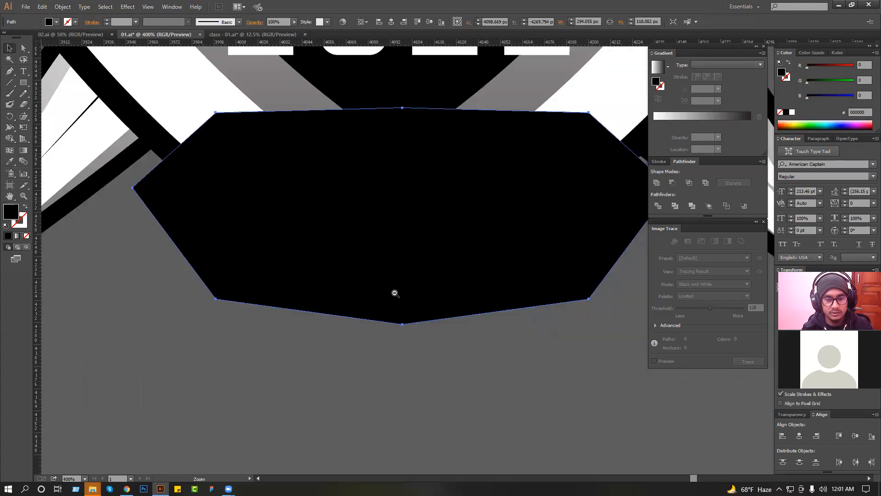
pyautogui.moveTo(403, 350); pyautogui.dragTo(403, 250)
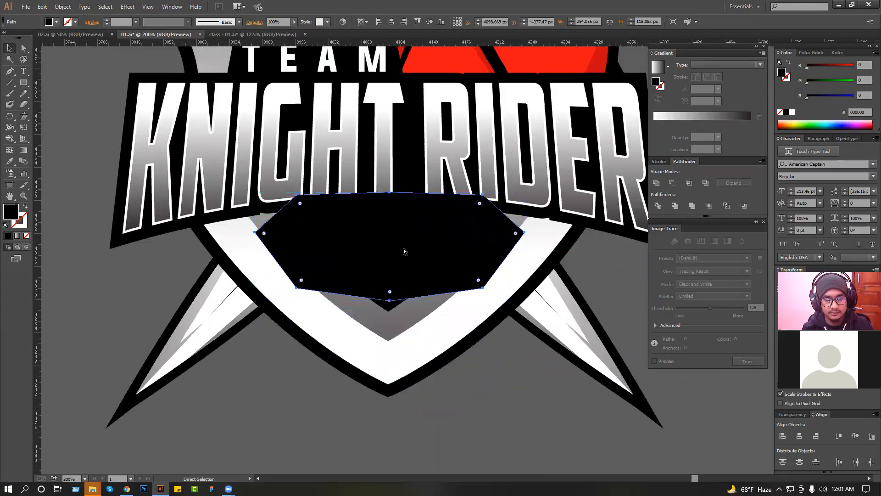
pyautogui.hotkey('ctrl', 'shift', '[')
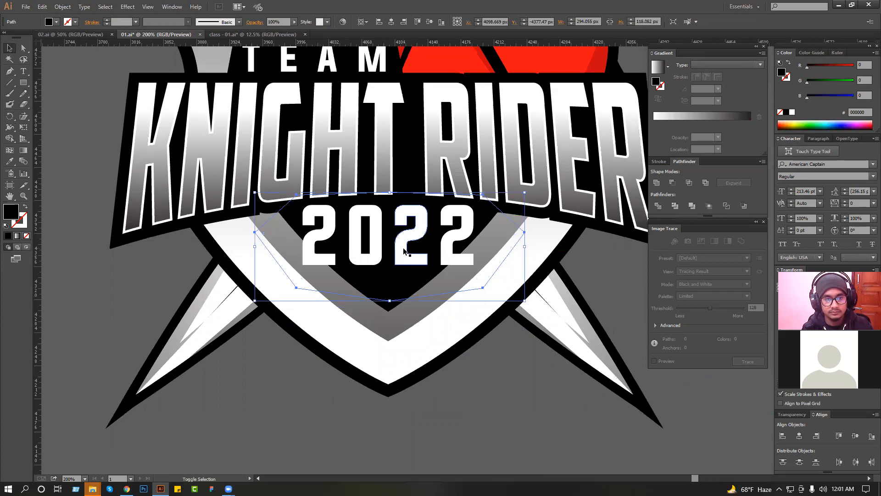
pyautogui.keyDown('shift'); pyautogui.click(379, 225); pyautogui.keyUp('shift')
pyautogui.hotkey('ctrl', 'shift', ']')
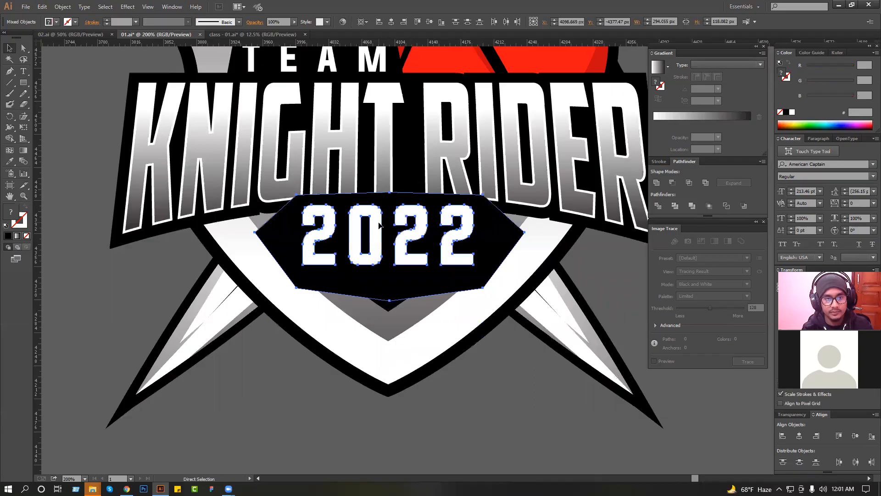
# Step: Nudge the black 2022 backing upward and send it backward behind the KNIGHT RIDER banner
pyautogui.click(304, 407)
pyautogui.moveTo(379, 292); pyautogui.dragTo(379, 279)
pyautogui.press('a')
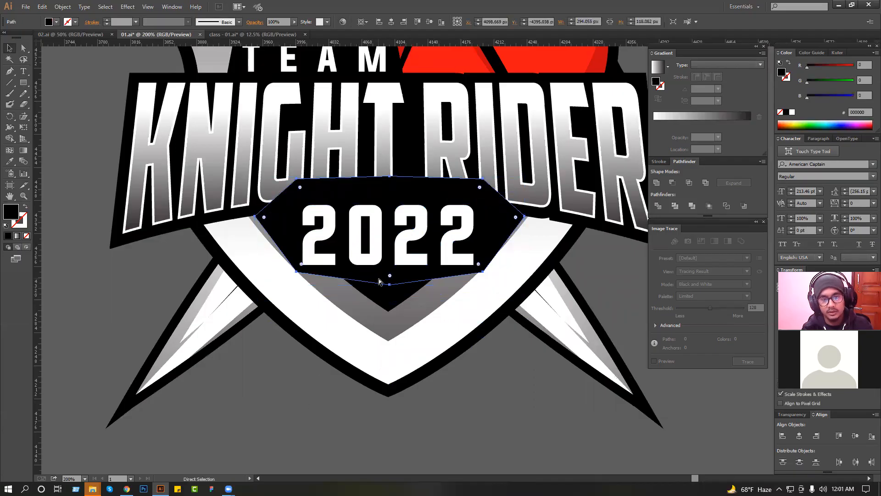
pyautogui.hotkey('ctrl', '[')
pyautogui.hotkey('ctrl', '[')
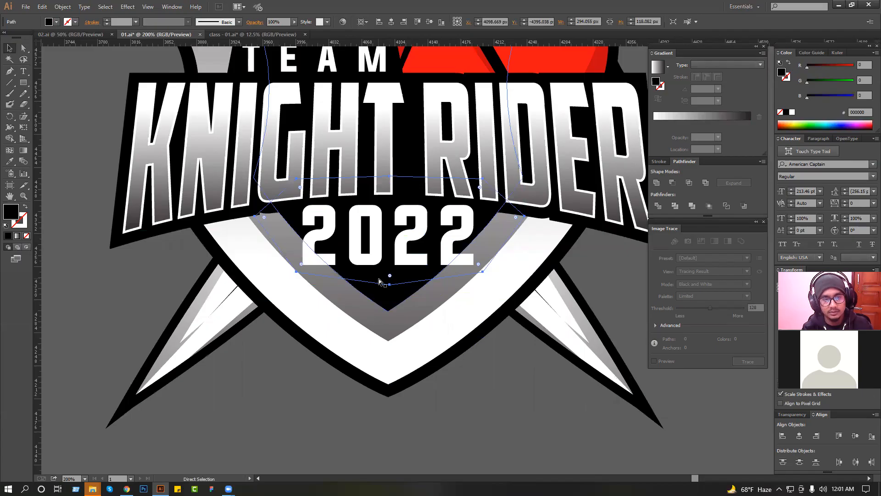
pyautogui.press('v')
pyautogui.click(430, 384)
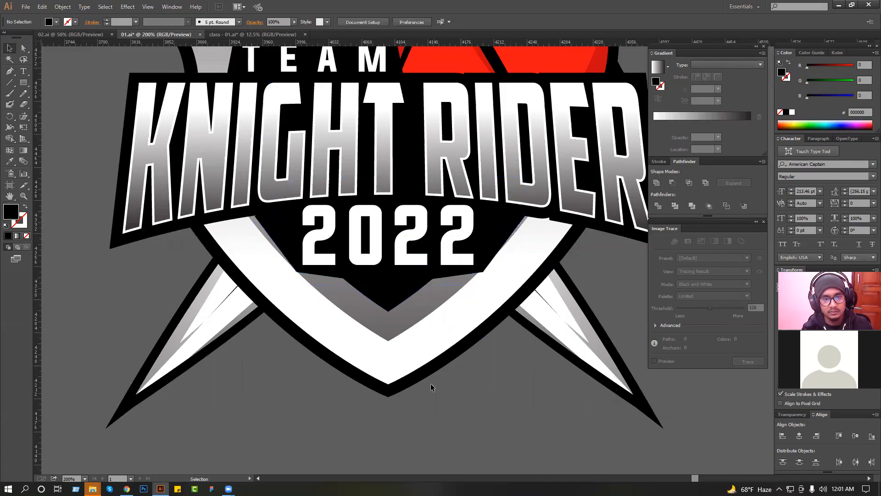
# Step: Group the TEAM lettering with its black backing
pyautogui.scroll(-2, 430, 383)
pyautogui.moveTo(465, 391); pyautogui.dragTo(460, 398)
pyautogui.moveTo(315, 256); pyautogui.dragTo(568, 348)
pyautogui.scroll(-2, 487, 318)
pyautogui.keyDown('ctrl'); pyautogui.keyDown('alt'); pyautogui.click(487, 317); pyautogui.keyUp('alt'); pyautogui.keyUp('ctrl')
pyautogui.click(434, 155)
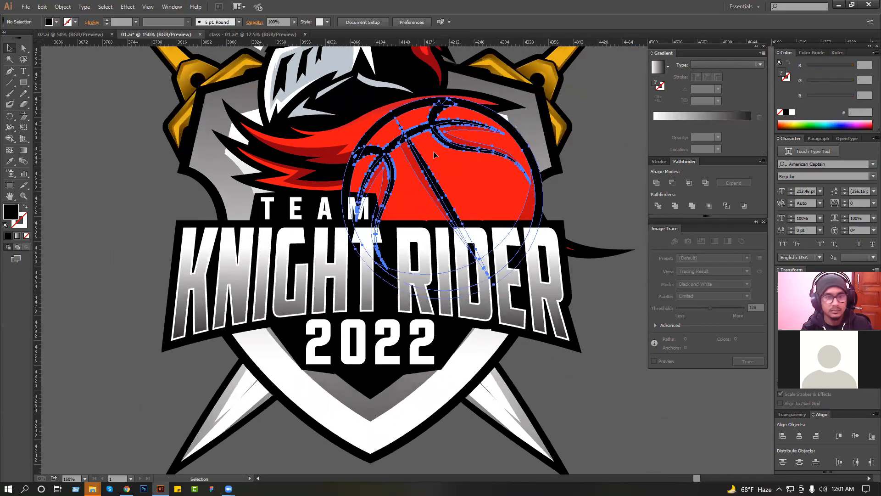
pyautogui.click(335, 202)
pyautogui.click(329, 207)
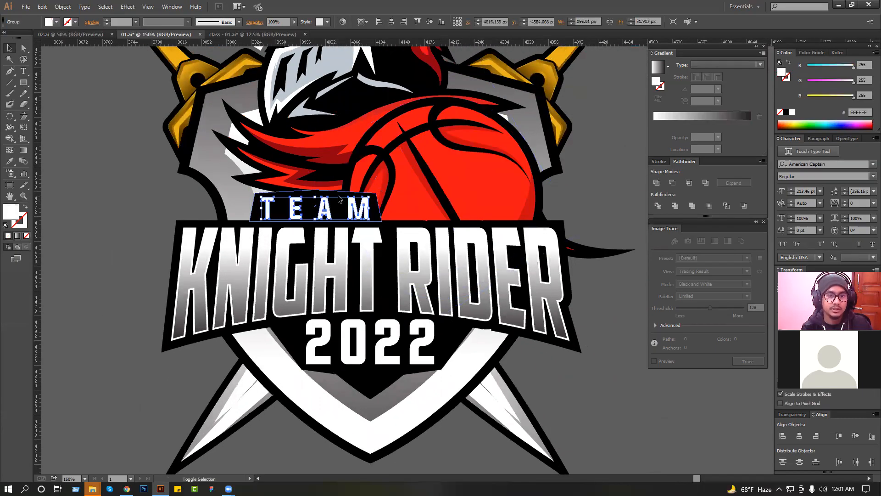
pyautogui.keyDown('shift'); pyautogui.click(338, 199); pyautogui.keyUp('shift')
pyautogui.hotkey('ctrl', 'g')
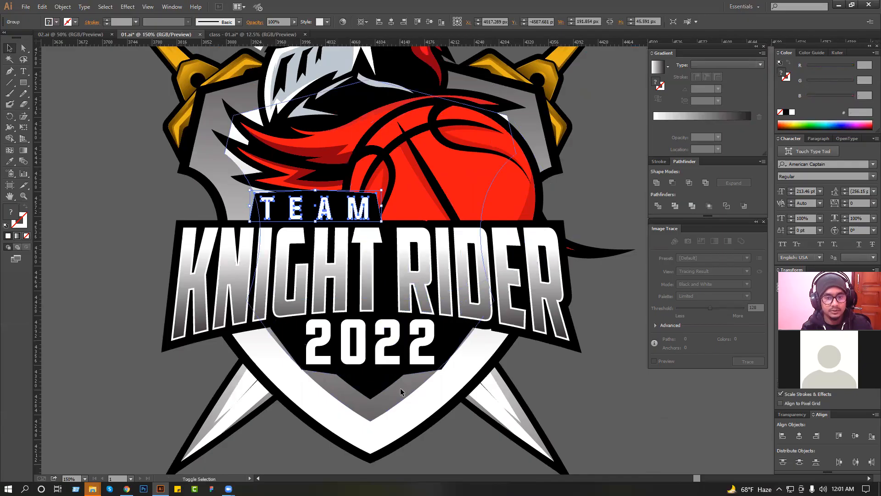
# Step: Centre the TEAM group horizontally on the shield and save the file
pyautogui.keyDown('shift'); pyautogui.click(401, 391); pyautogui.keyUp('shift')
pyautogui.click(391, 21)
pyautogui.click(186, 234)
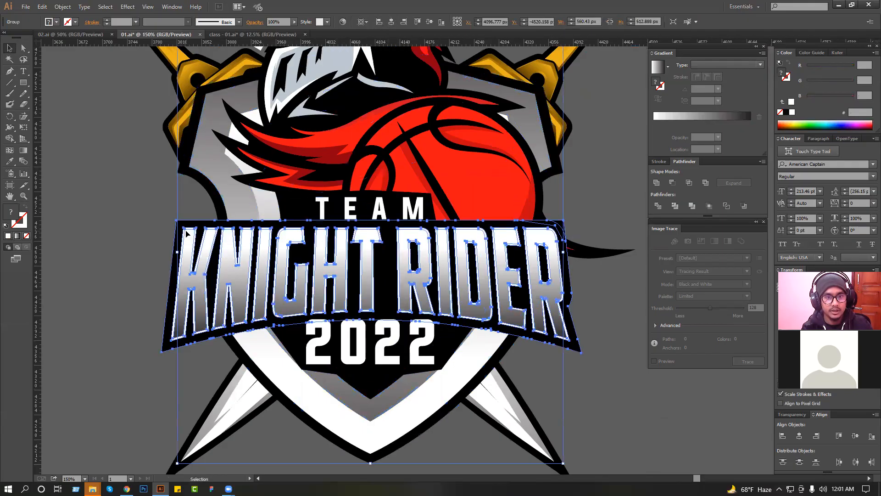
pyautogui.hotkey('ctrl', '-')
pyautogui.click(505, 207)
pyautogui.moveTo(505, 208); pyautogui.dragTo(580, 208)
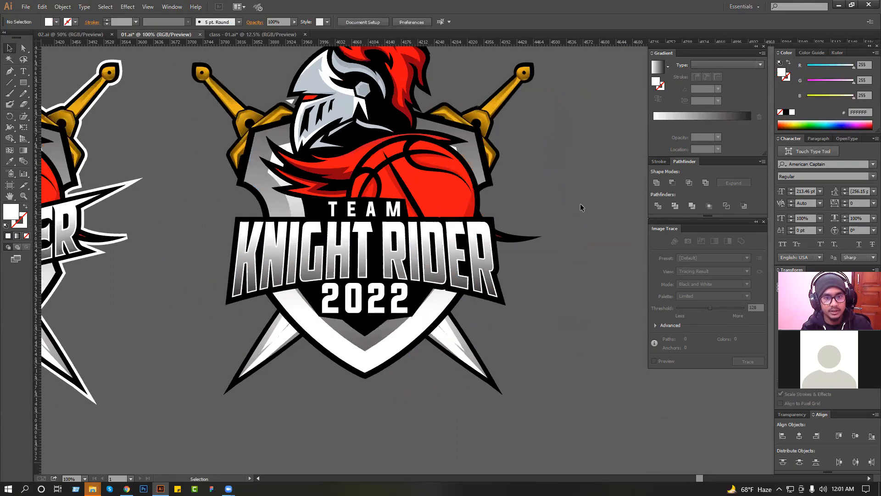
pyautogui.hotkey('ctrl', 's')
# Step: Group all parts of the new logo variant with the straight banner and save the file
pyautogui.scroll(-1, 506, 226)
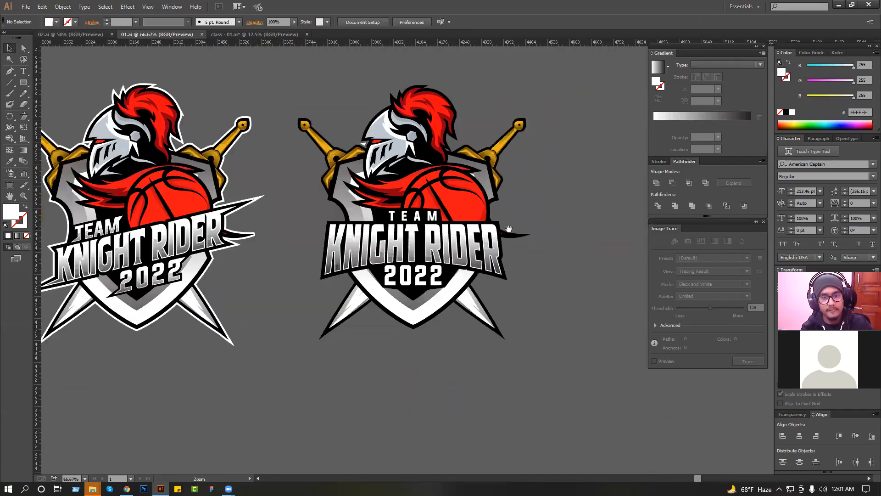
pyautogui.moveTo(547, 224); pyautogui.dragTo(553, 254)
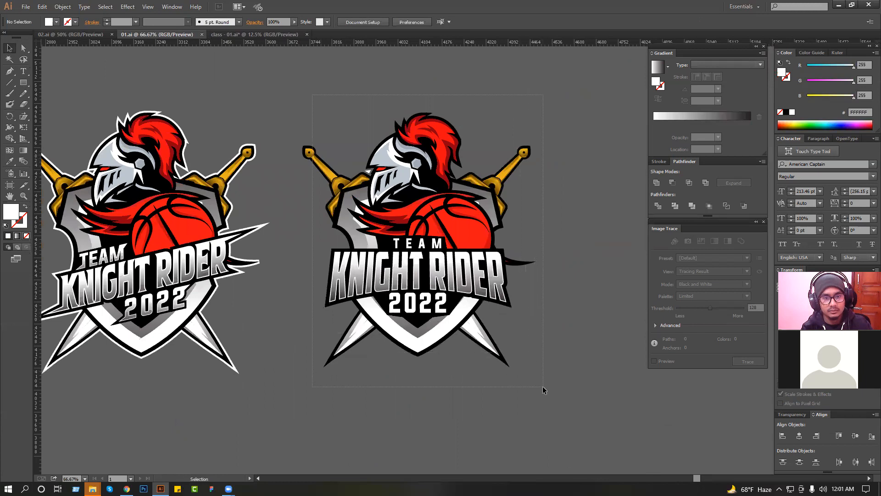
pyautogui.moveTo(543, 387); pyautogui.dragTo(543, 387)
pyautogui.hotkey('ctrl', 'g')
pyautogui.click(540, 368)
pyautogui.scroll(-1, 344, 308)
pyautogui.moveTo(364, 317); pyautogui.dragTo(406, 319)
pyautogui.moveTo(318, 378); pyautogui.dragTo(318, 379)
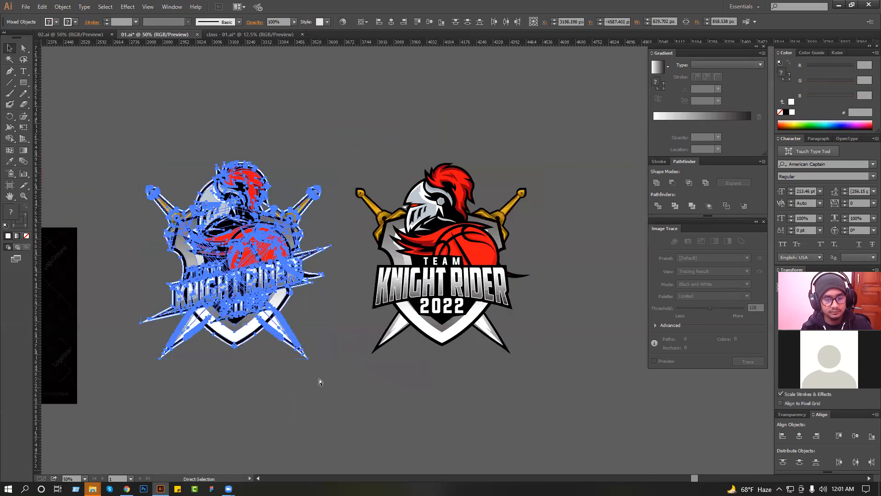
pyautogui.click(325, 395)
pyautogui.hotkey('ctrl', 's')
# Step: Copy the grouped second logo variant and create a new blank document
pyautogui.click(485, 274)
pyautogui.click(562, 283)
pyautogui.click(489, 261)
pyautogui.press('a')
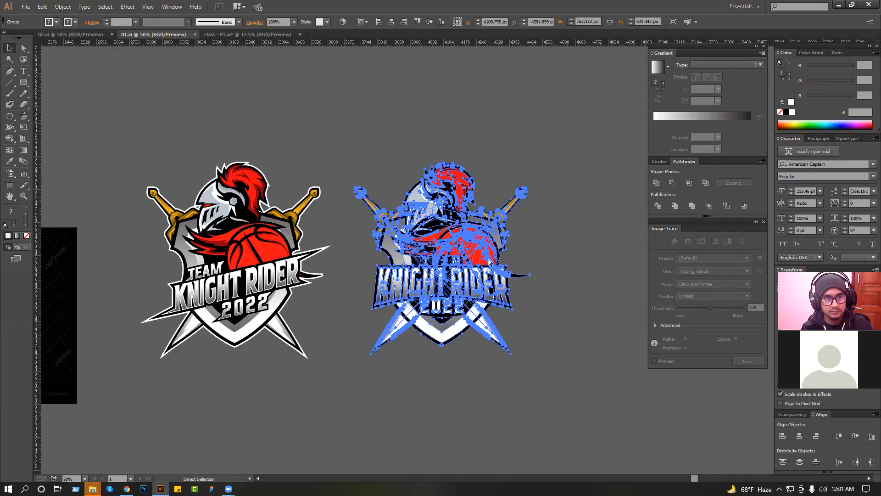
pyautogui.hotkey('ctrl', 'c')
pyautogui.hotkey('ctrl', 'n')
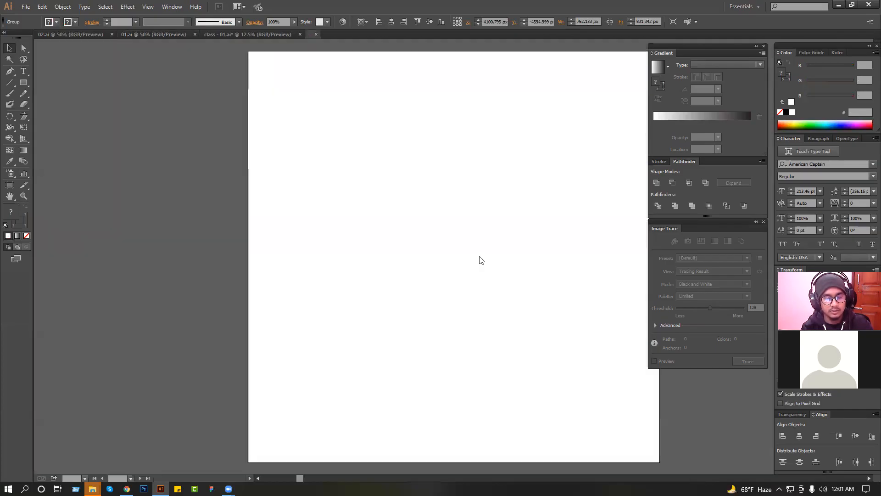
# Step: Paste the grouped logo into the new document and centre it horizontally and vertically on the artboard
pyautogui.hotkey('ctrl', 'v')
pyautogui.keyDown('ctrl'); pyautogui.keyDown('alt'); pyautogui.click(385, 256); pyautogui.keyUp('alt'); pyautogui.keyUp('ctrl')
pyautogui.click(391, 21)
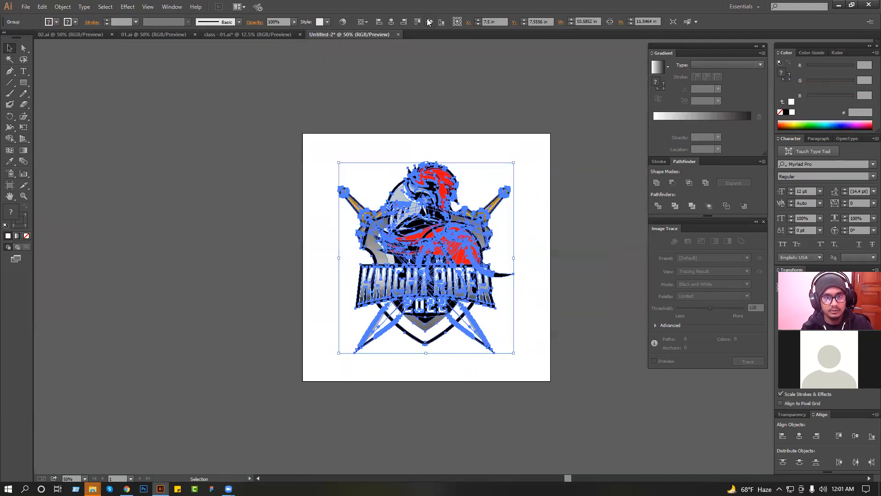
pyautogui.click(429, 22)
pyautogui.moveTo(427, 178); pyautogui.dragTo(410, 151)
pyautogui.click(444, 159)
# Step: Create a 15 by 15 in rectangle, centre it on the artboard and send it behind the logo
pyautogui.click(25, 83)
pyautogui.click(388, 159)
pyautogui.write('15')
pyautogui.press('Tab')
pyautogui.write('15')
pyautogui.press('Return')
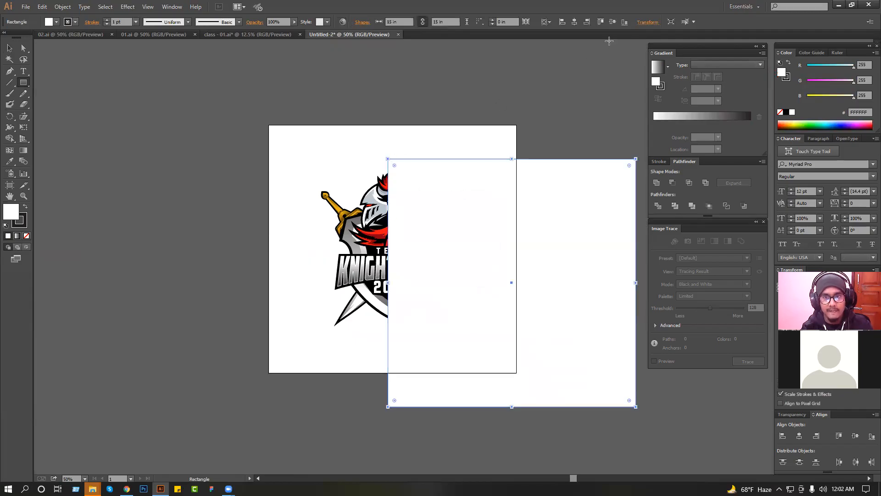
pyautogui.click(610, 23)
pyautogui.click(571, 25)
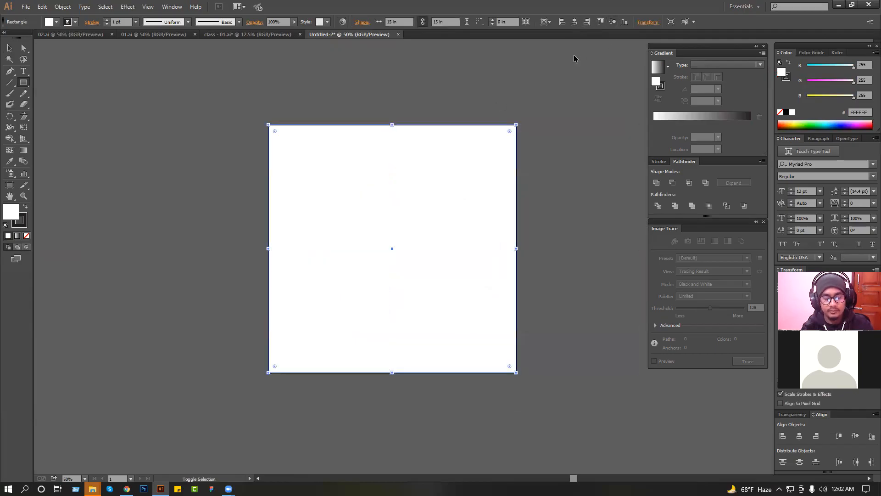
pyautogui.hotkey('ctrl', 'shift', '[')
# Step: Recolour the background rectangle with black sampled from the logo, without a stroke
pyautogui.click(9, 47)
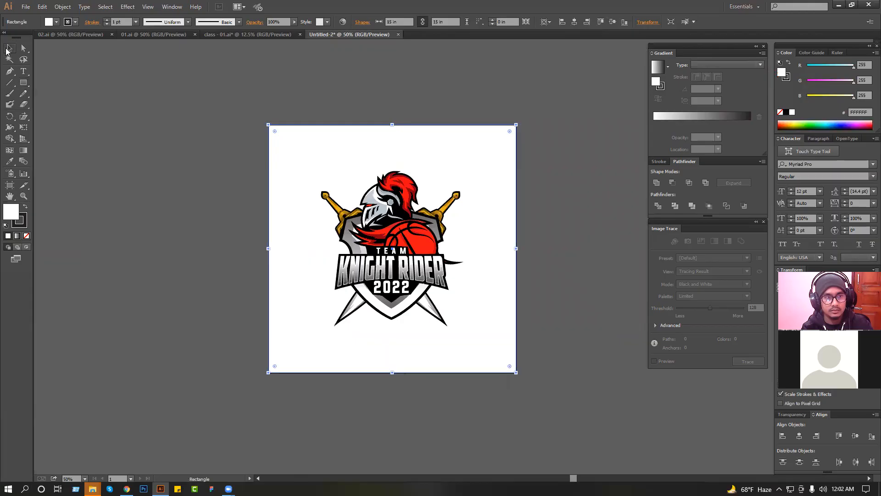
pyautogui.click(10, 161)
pyautogui.click(404, 216)
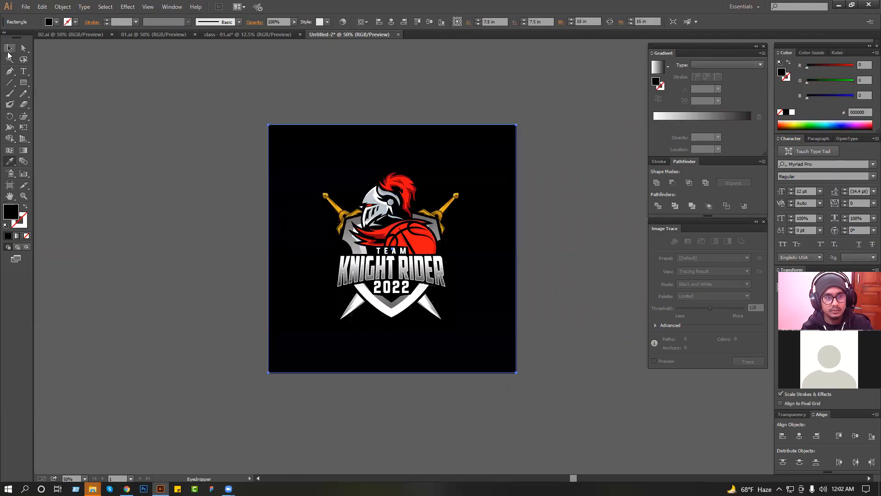
pyautogui.click(8, 52)
pyautogui.click(197, 92)
# Step: Duplicate the artboard with its logo and black background beside the original
pyautogui.moveTo(381, 128); pyautogui.dragTo(233, 124)
pyautogui.click(11, 185)
pyautogui.moveTo(278, 187); pyautogui.dragTo(517, 188)
pyautogui.press('v')
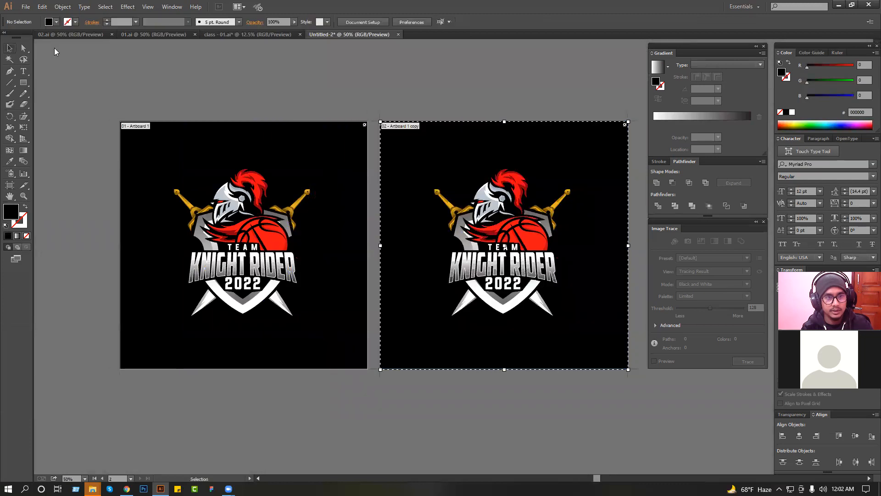
# Step: Fill the second artboard's background with a gradient running from red sampled from the basketball to black sampled from the first background
pyautogui.click(481, 138)
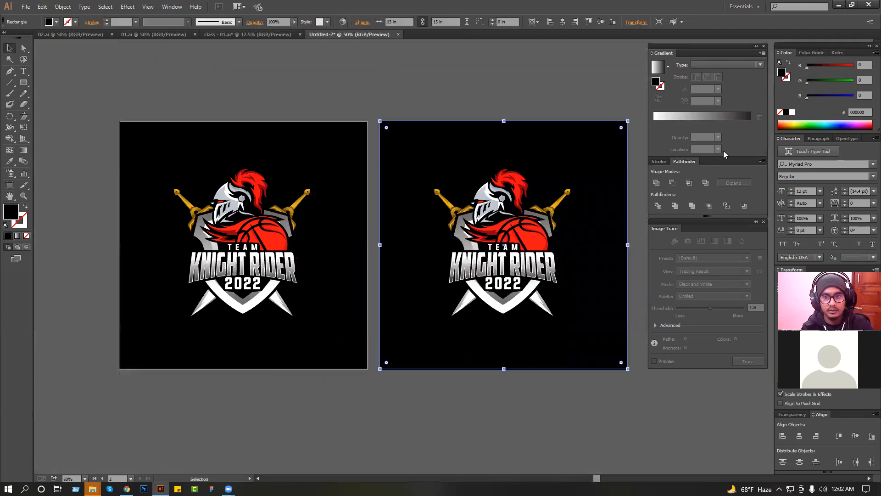
pyautogui.click(735, 123)
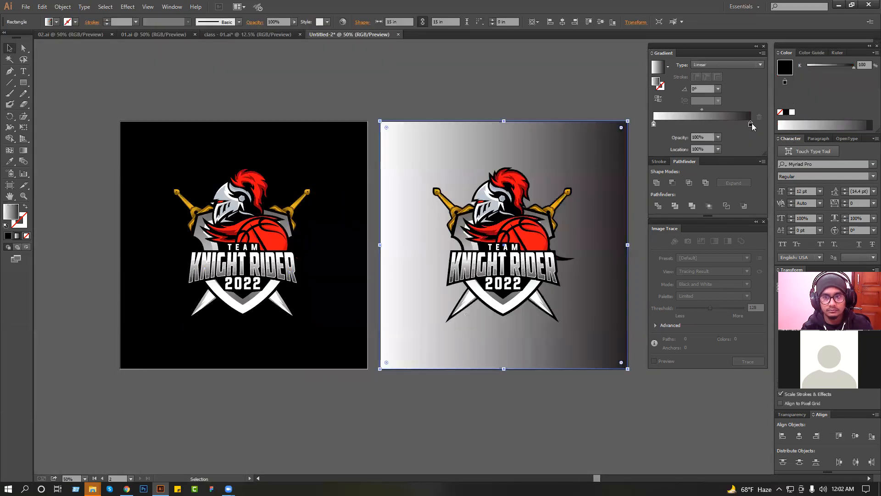
pyautogui.click(10, 161)
pyautogui.keyDown('shift'); pyautogui.click(204, 149); pyautogui.keyUp('shift')
pyautogui.doubleClick(654, 124)
pyautogui.keyDown('shift'); pyautogui.click(530, 236); pyautogui.keyUp('shift')
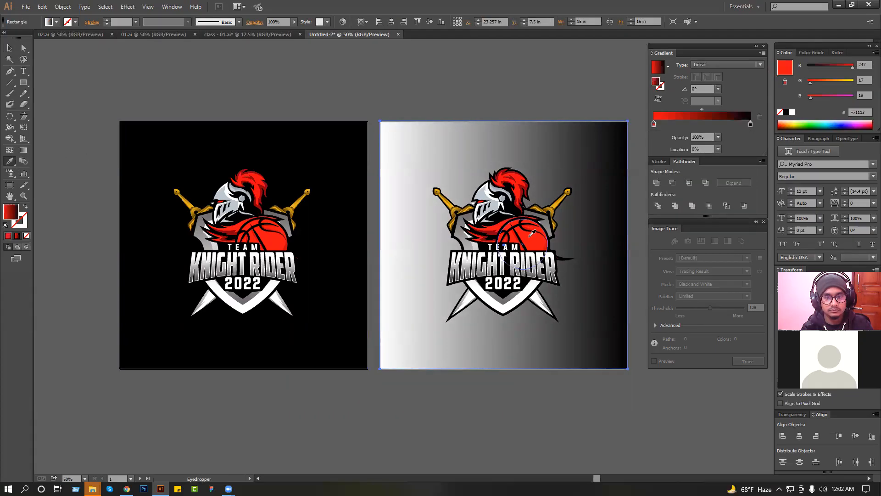
# Step: Change the background gradient to radial and redraw it vertically so the red glow starts at the artboard's upper edge
pyautogui.click(700, 65)
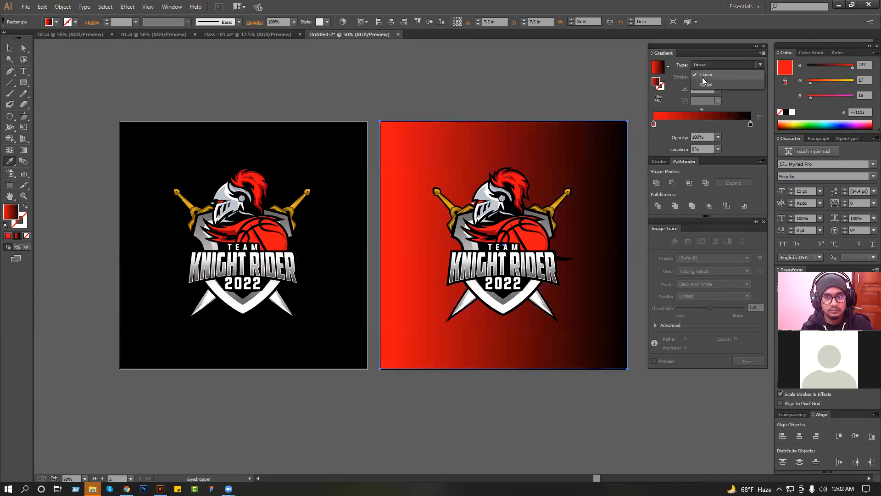
pyautogui.click(702, 85)
pyautogui.moveTo(357, 140); pyautogui.dragTo(266, 184)
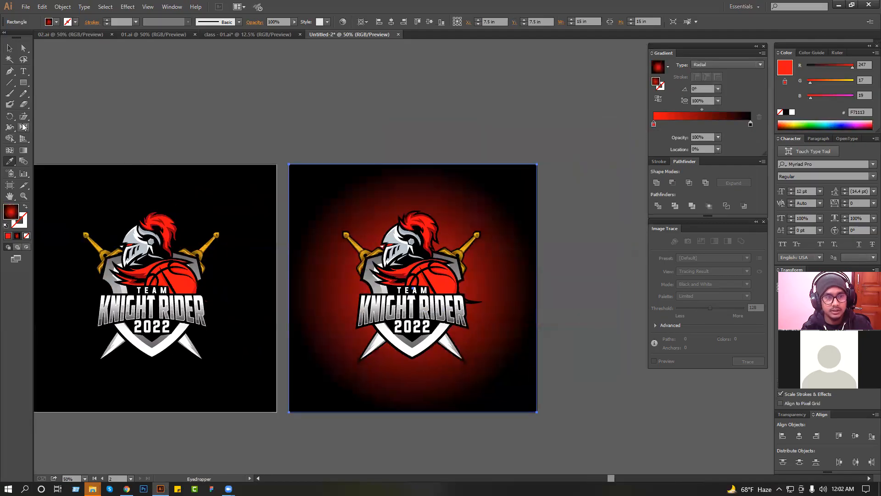
pyautogui.scroll(-1, 358, 187)
pyautogui.moveTo(402, 212); pyautogui.dragTo(383, 72)
pyautogui.press('g')
pyautogui.moveTo(384, 112); pyautogui.dragTo(389, 111)
pyautogui.moveTo(387, 70); pyautogui.dragTo(387, 51)
pyautogui.moveTo(388, 114); pyautogui.dragTo(388, 89)
pyautogui.click(10, 49)
pyautogui.click(102, 83)
# Step: Copy the logo on the second artboard and enlarge the copy until it extends beyond the artboard's edges
pyautogui.click(389, 267)
pyautogui.hotkey('ctrl', 'c')
pyautogui.moveTo(436, 298); pyautogui.dragTo(512, 307)
pyautogui.click(476, 251)
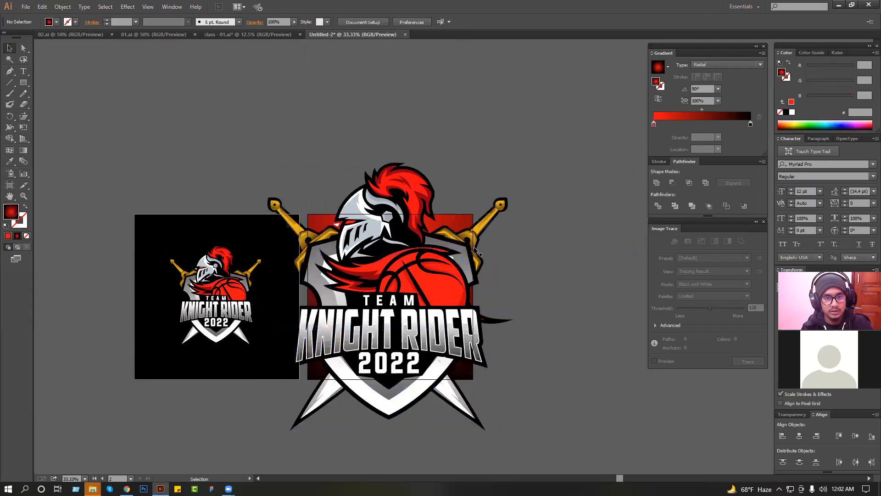
# Step: Bring the square gradient background to the front and use it as a clipping mask for the enlarged logo
pyautogui.click(458, 218)
pyautogui.hotkey('ctrl', 'shift', ']')
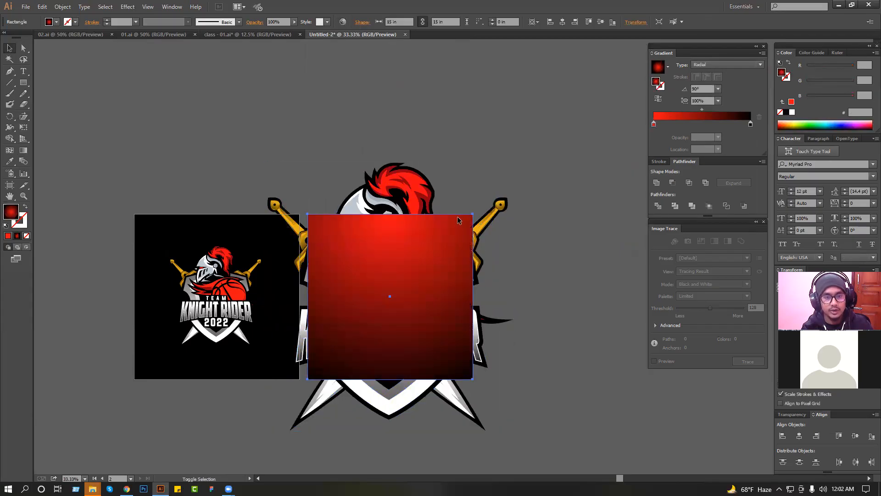
pyautogui.moveTo(470, 164); pyautogui.dragTo(325, 317)
pyautogui.rightClick(409, 185)
pyautogui.click(433, 240)
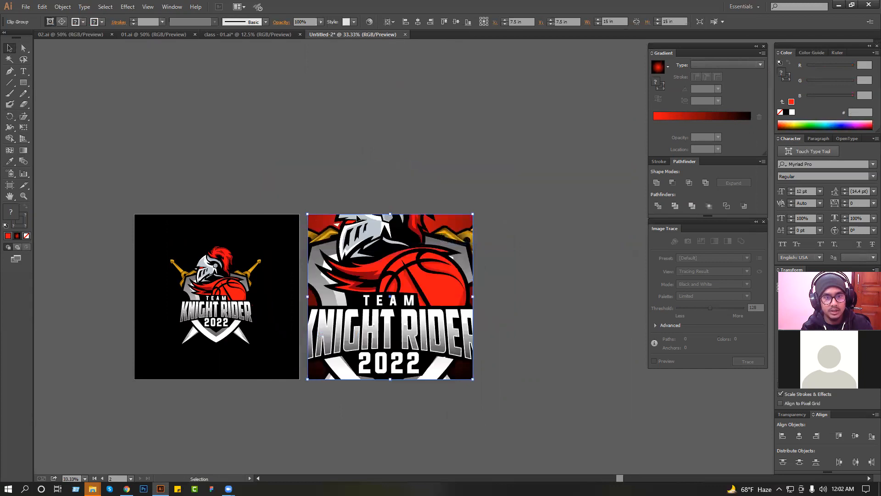
# Step: Set the clipped oversized logo to Overlay blending, lower its opacity and place it behind the small logo
pyautogui.click(281, 22)
pyautogui.click(206, 37)
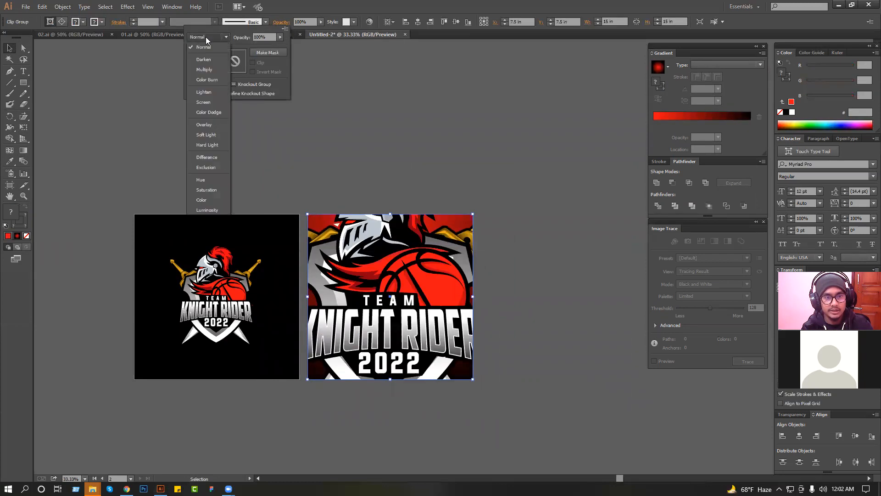
pyautogui.click(212, 125)
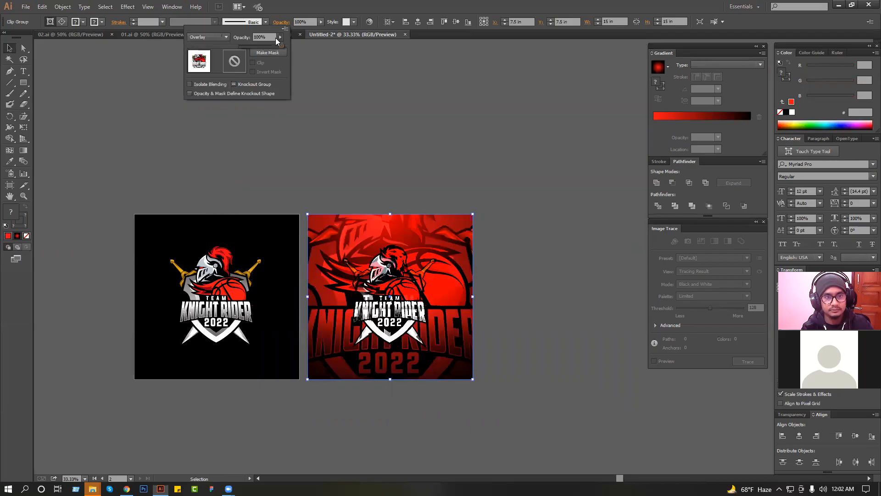
pyautogui.click(252, 45)
pyautogui.click(481, 144)
pyautogui.moveTo(467, 163); pyautogui.dragTo(497, 228)
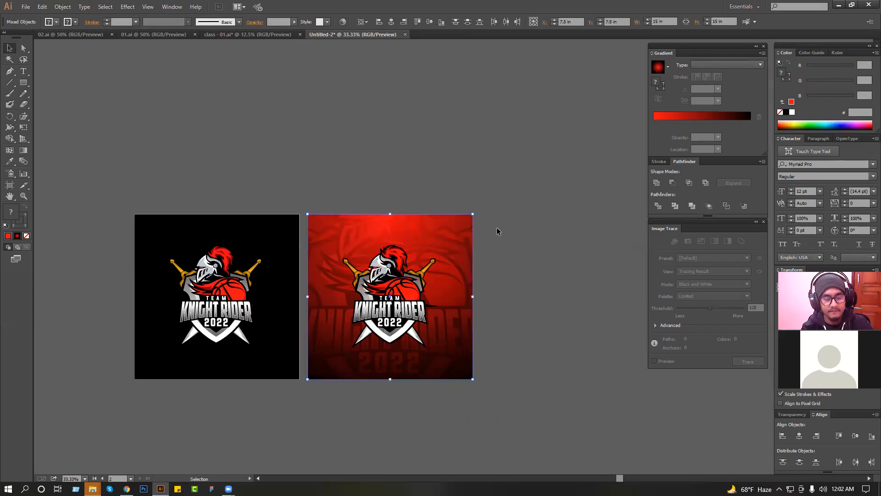
# Step: Save the presentation document as an Illustrator file named 02 in the class 2 folder
pyautogui.hotkey('ctrl', 's')
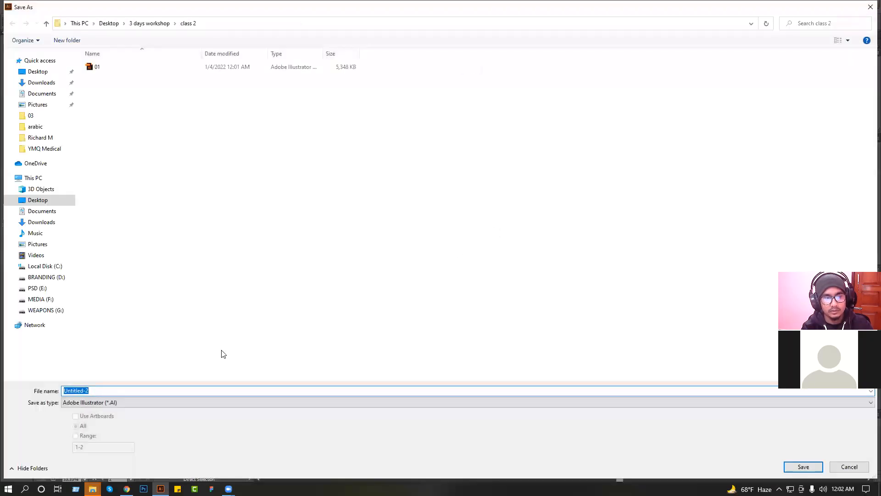
pyautogui.write('02')
pyautogui.press('Return')
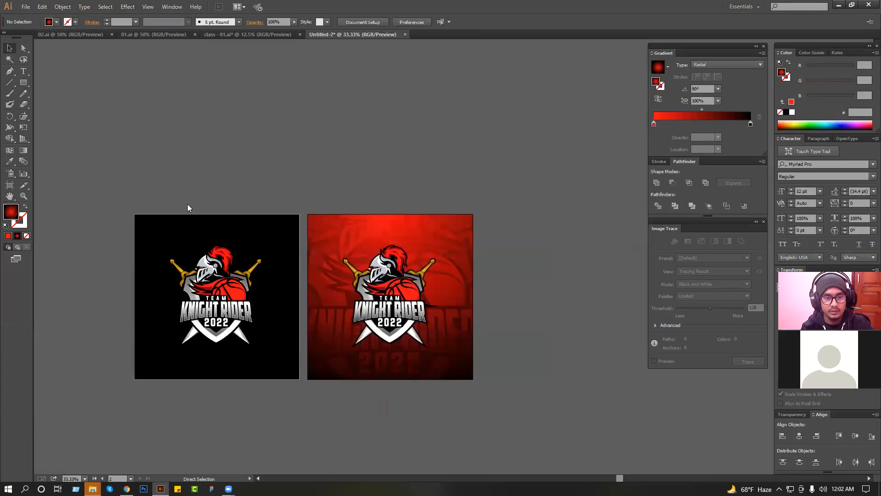
# Step: Examine both presentation artboards up close and compare them with the logo variants in 01.ai
pyautogui.moveTo(119, 213); pyautogui.dragTo(580, 378)
pyautogui.moveTo(498, 355); pyautogui.dragTo(441, 376)
pyautogui.keyDown('alt'); pyautogui.click(381, 403); pyautogui.keyUp('alt')
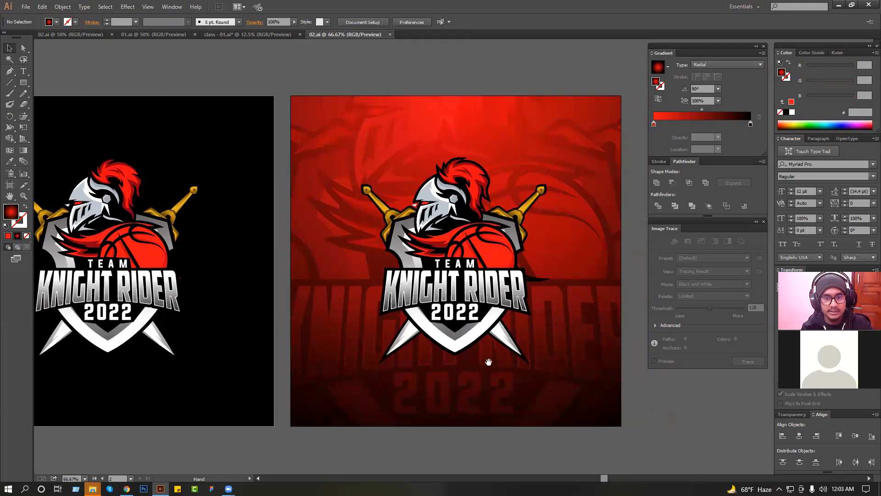
pyautogui.keyDown('alt'); pyautogui.click(487, 276); pyautogui.keyUp('alt')
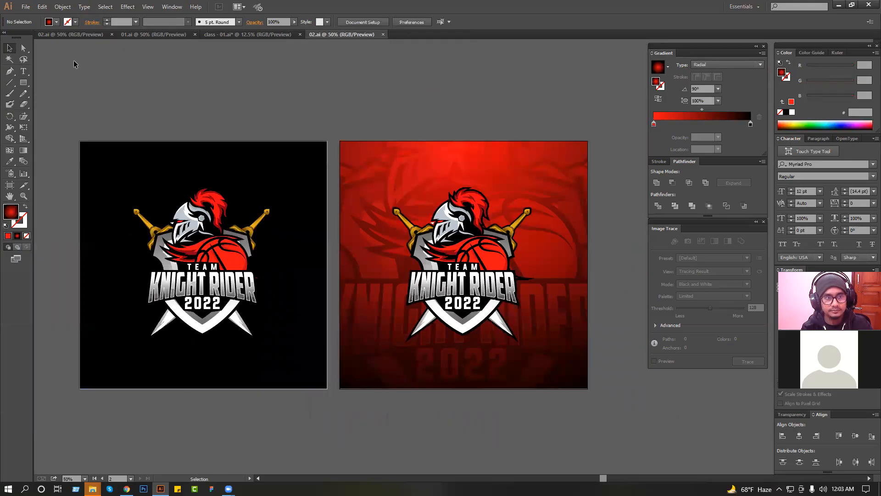
pyautogui.click(162, 34)
pyautogui.click(331, 69)
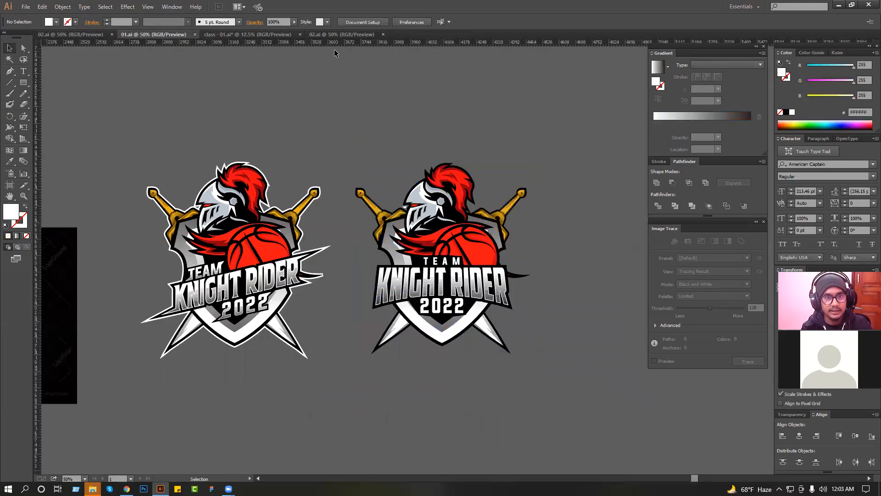
pyautogui.click(327, 39)
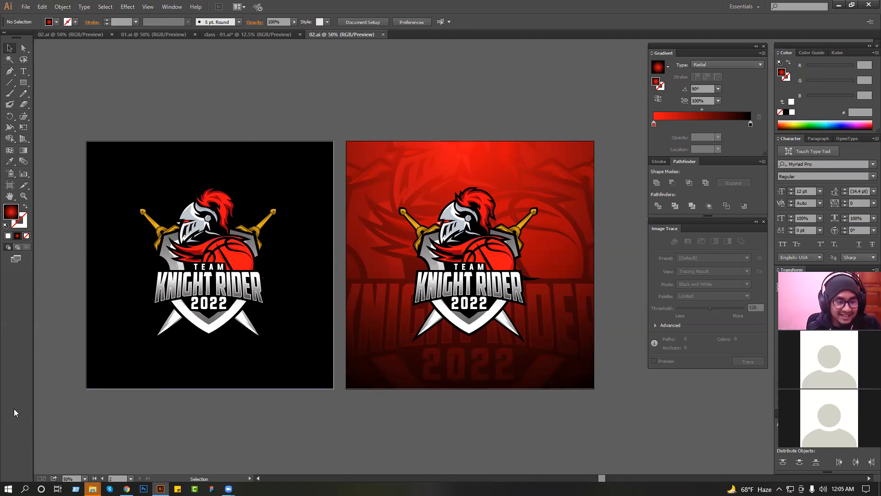
# Step: Switch to Chrome and send the workshop group chat a mention of one member, followed by "?????"
pyautogui.click(127, 488)
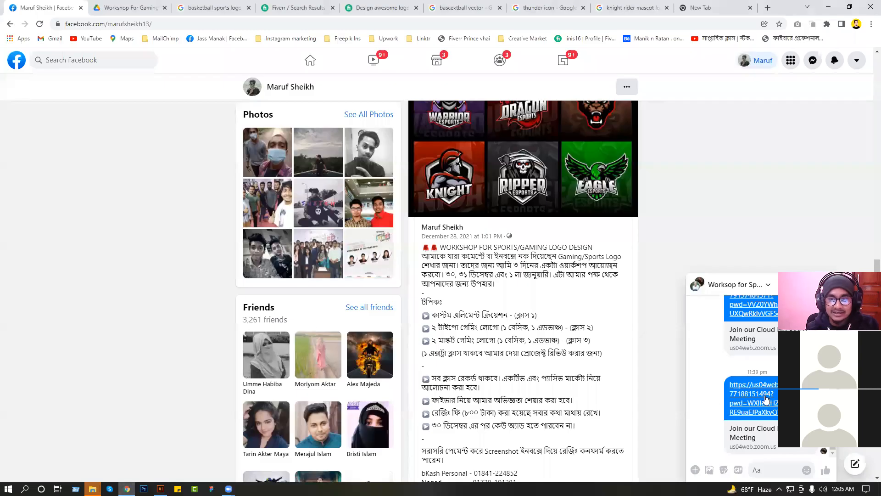
pyautogui.click(774, 468)
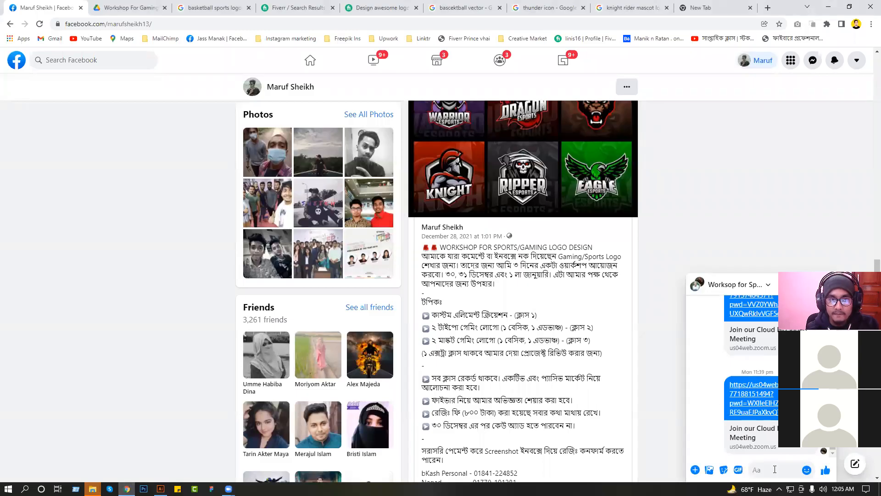
pyautogui.write('@')
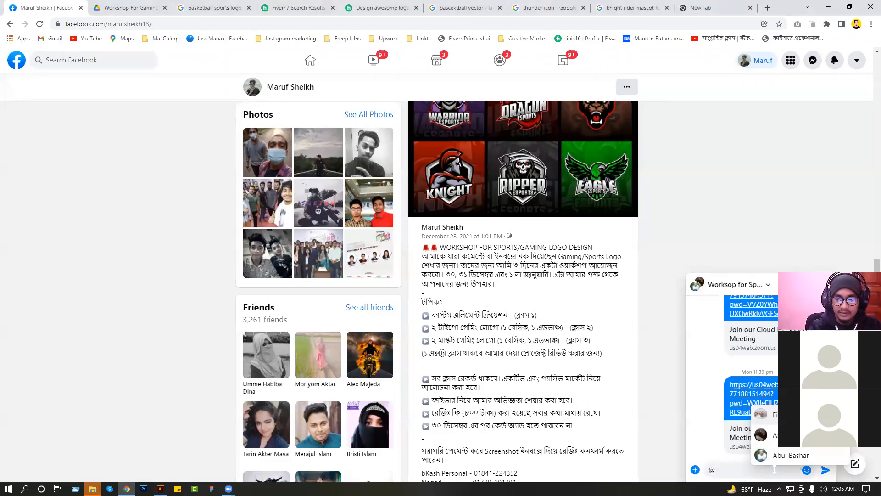
pyautogui.click(782, 458)
pyautogui.press('Return')
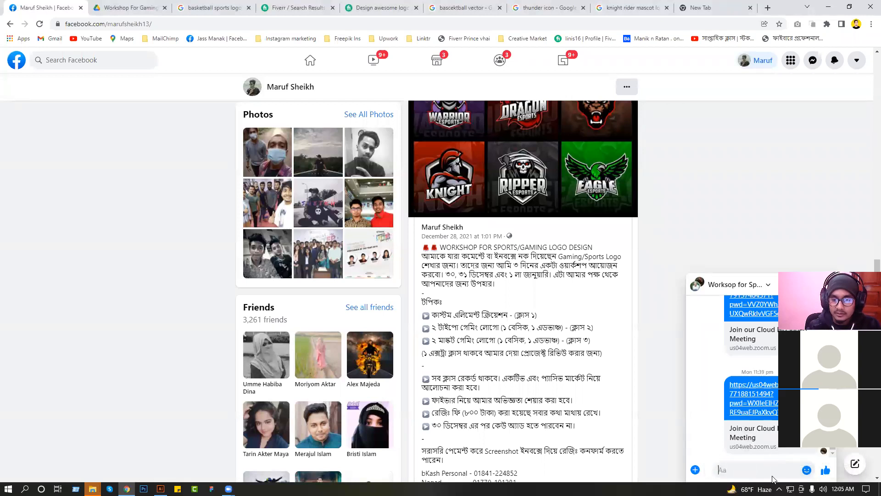
pyautogui.write('?????')
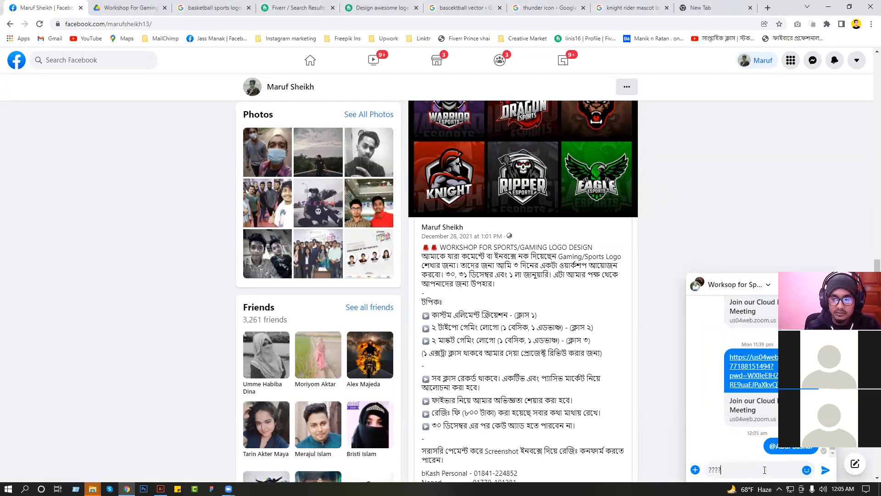
pyautogui.press('Return')
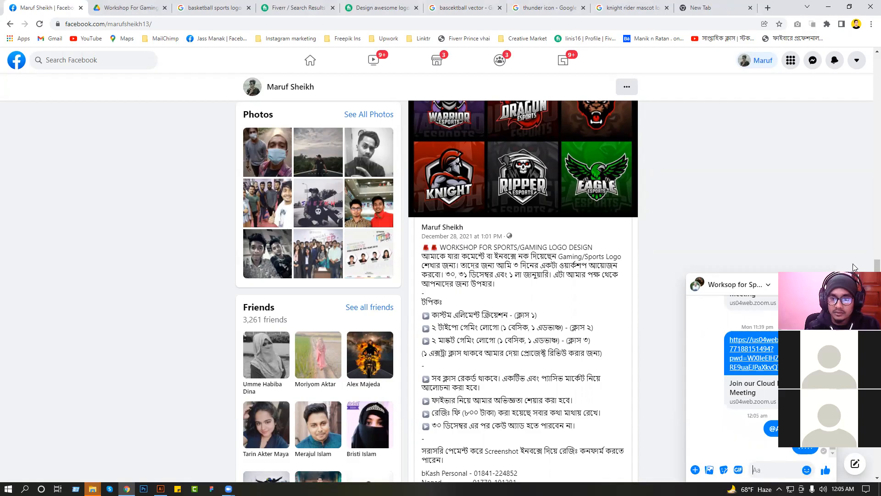
# Step: Move the meeting's video thumbnails off the chat and bring up Zoom's meeting controls
pyautogui.moveTo(854, 267); pyautogui.dragTo(845, 188)
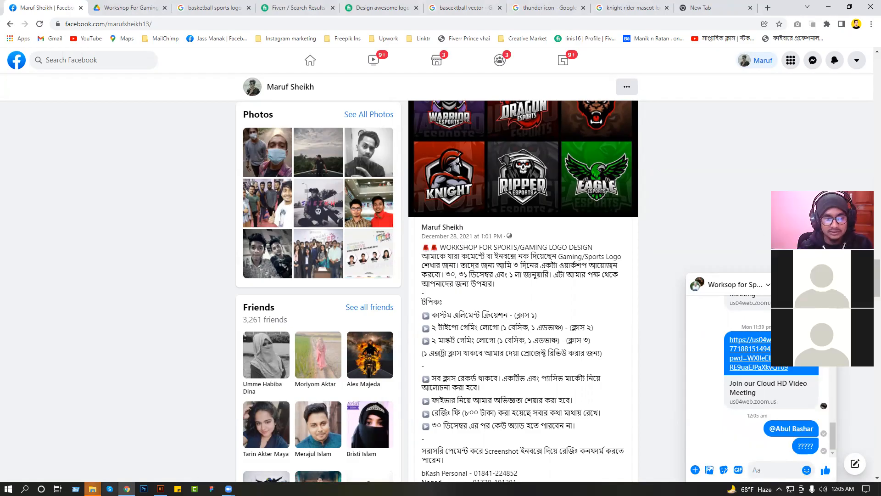
pyautogui.click(228, 489)
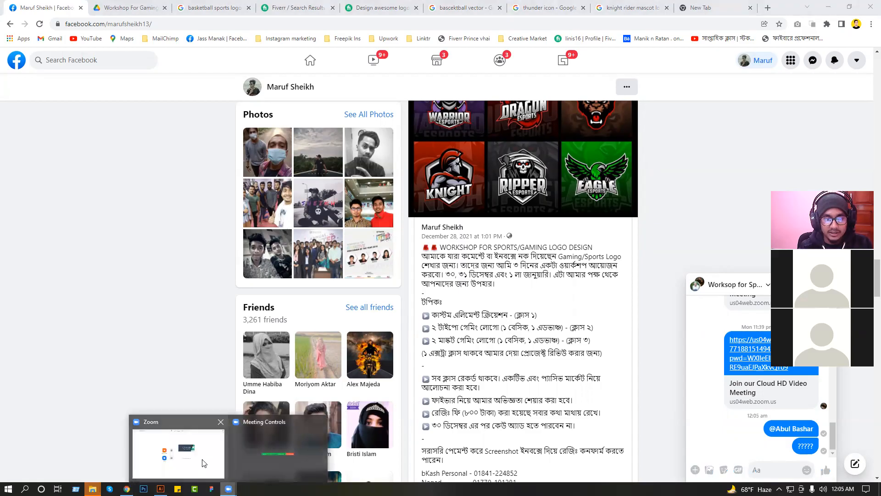
pyautogui.click(267, 462)
# Step: Return to Illustrator and examine the basketball, cape and helmet details of the logo on both artboards
pyautogui.click(160, 489)
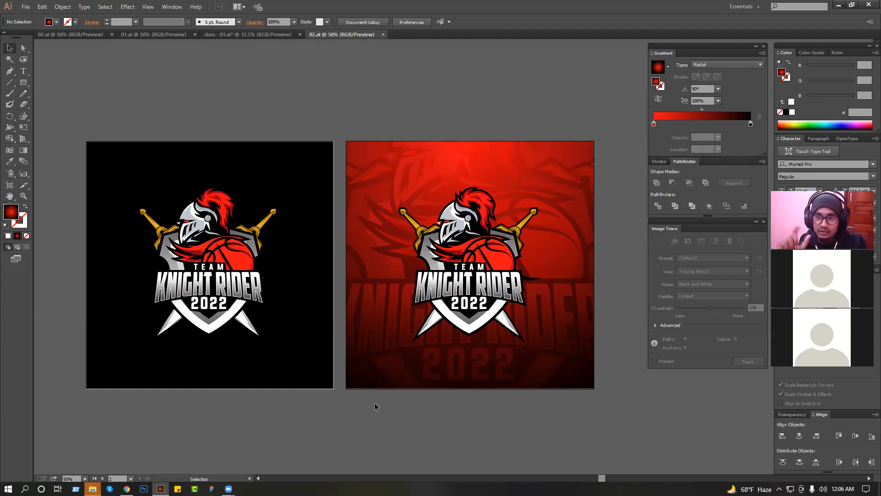
pyautogui.press('z')
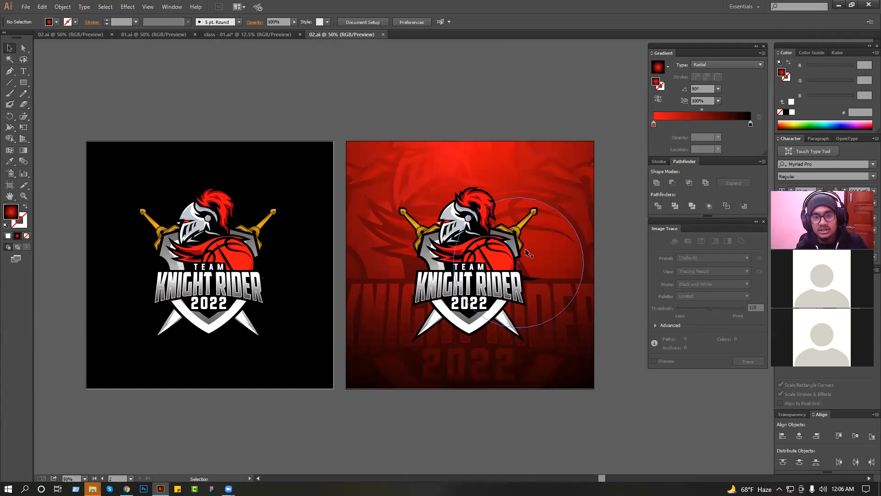
pyautogui.moveTo(429, 218); pyautogui.dragTo(582, 301)
pyautogui.press('v')
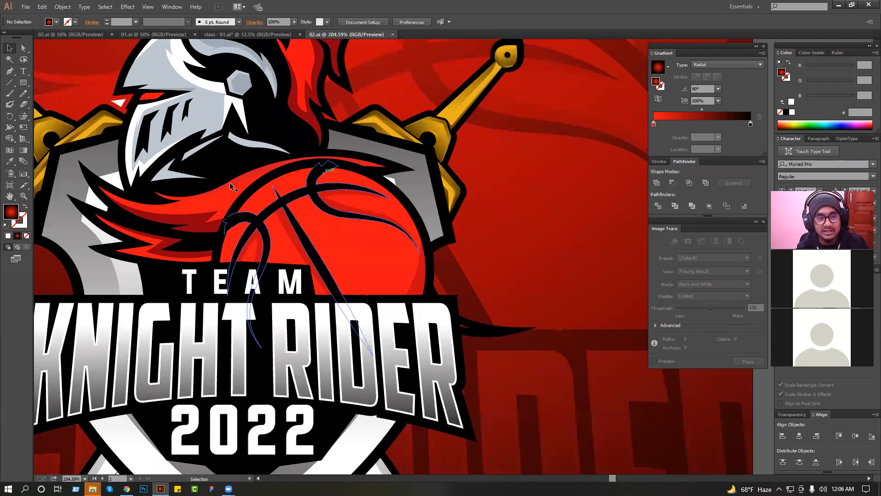
pyautogui.scroll(-5, 309, 243)
pyautogui.moveTo(231, 275); pyautogui.dragTo(491, 267)
pyautogui.keyDown('ctrl'); pyautogui.moveTo(216, 184); pyautogui.dragTo(264, 210); pyautogui.keyUp('ctrl')
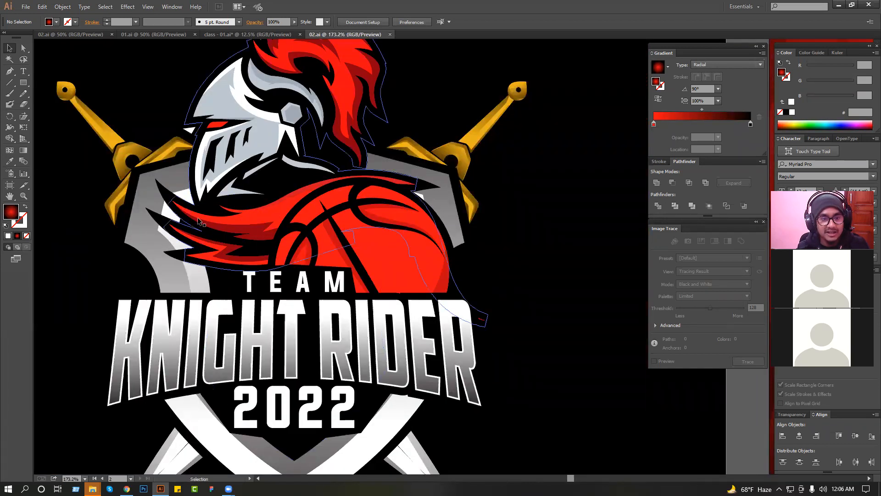
# Step: Review the full Knight Rider logo on its black artboard, followed by the Esports Knight artwork in class - 01.ai and the other 02.ai
pyautogui.hotkey('ctrl', 'alt', 'space')
pyautogui.keyDown('ctrl'); pyautogui.keyDown('alt'); pyautogui.click(403, 223); pyautogui.keyUp('alt'); pyautogui.keyUp('ctrl')
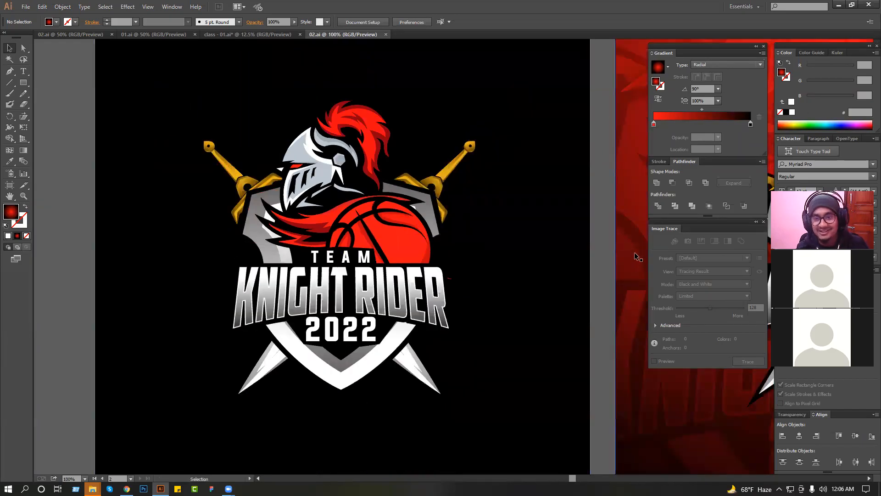
pyautogui.press('ctrl')
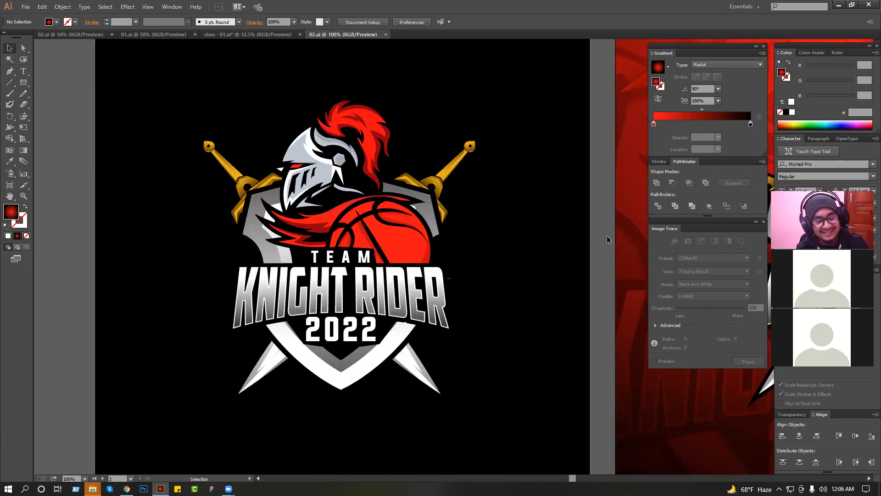
pyautogui.click(226, 36)
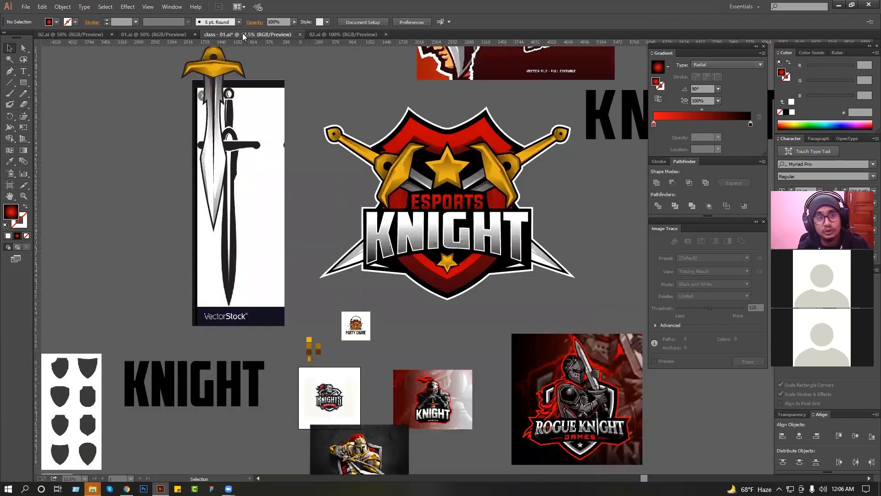
pyautogui.click(81, 37)
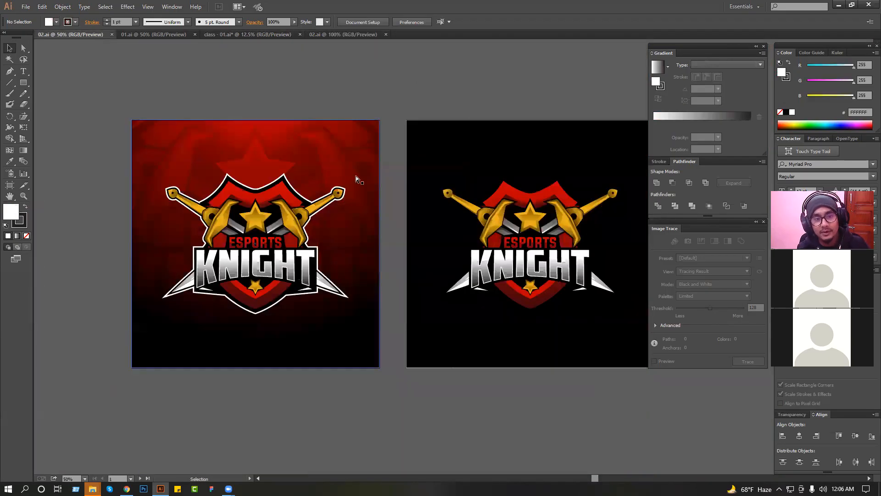
# Step: Return to 01.ai and examine the Team Thunder logo and the reference images around it
pyautogui.click(159, 35)
pyautogui.scroll(-2, 311, 153)
pyautogui.scroll(-1, 311, 153)
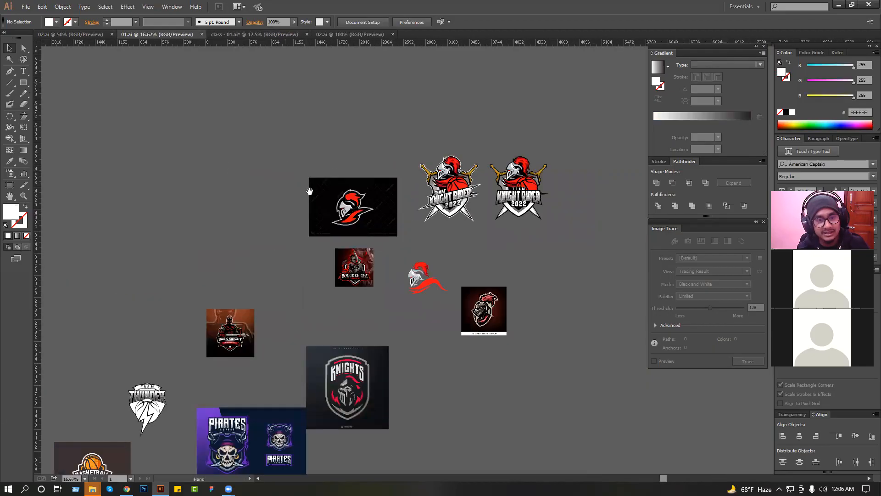
pyautogui.moveTo(311, 302); pyautogui.dragTo(352, 198)
pyautogui.moveTo(270, 278); pyautogui.dragTo(293, 252)
pyautogui.moveTo(175, 233); pyautogui.dragTo(333, 285)
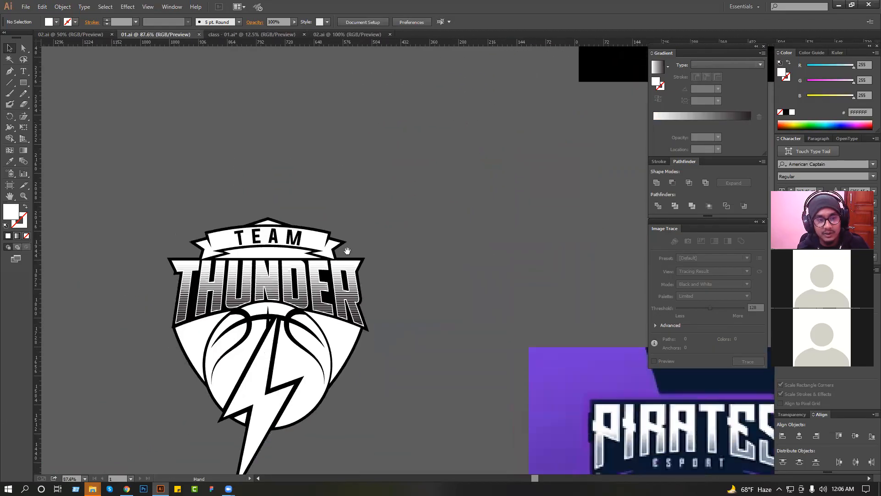
pyautogui.keyDown('alt'); pyautogui.click(432, 266); pyautogui.keyUp('alt')
pyautogui.moveTo(445, 266); pyautogui.dragTo(351, 208)
pyautogui.scroll(-2, 355, 267)
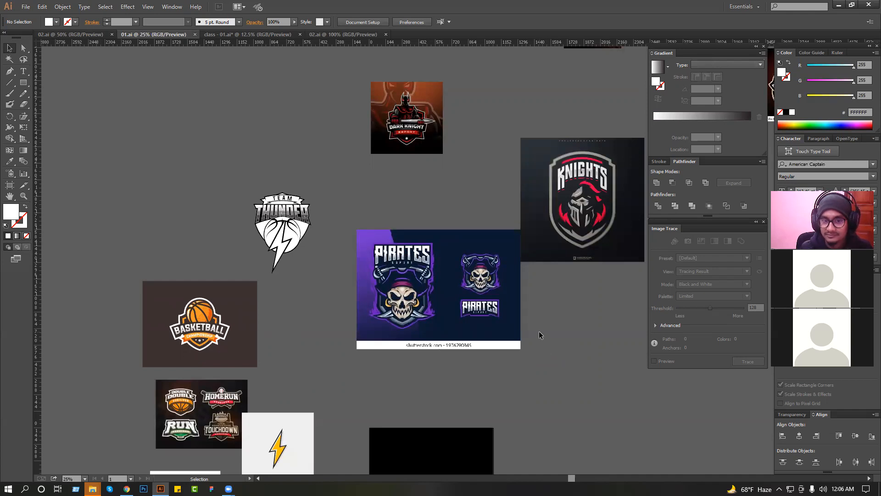
# Step: Lock the Pirates Esport reference image in 01.ai and leave nothing selected
pyautogui.moveTo(362, 229); pyautogui.dragTo(556, 329)
pyautogui.moveTo(471, 317); pyautogui.dragTo(553, 278)
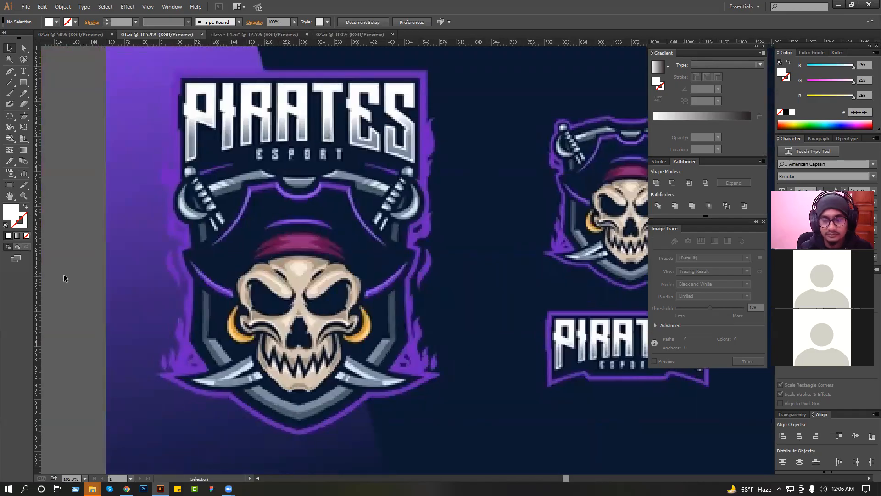
pyautogui.moveTo(63, 274); pyautogui.dragTo(200, 370)
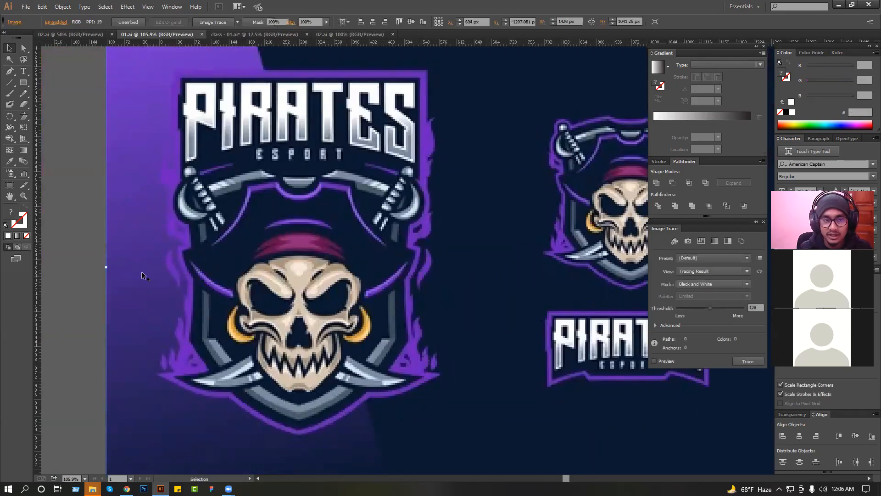
pyautogui.click(89, 276)
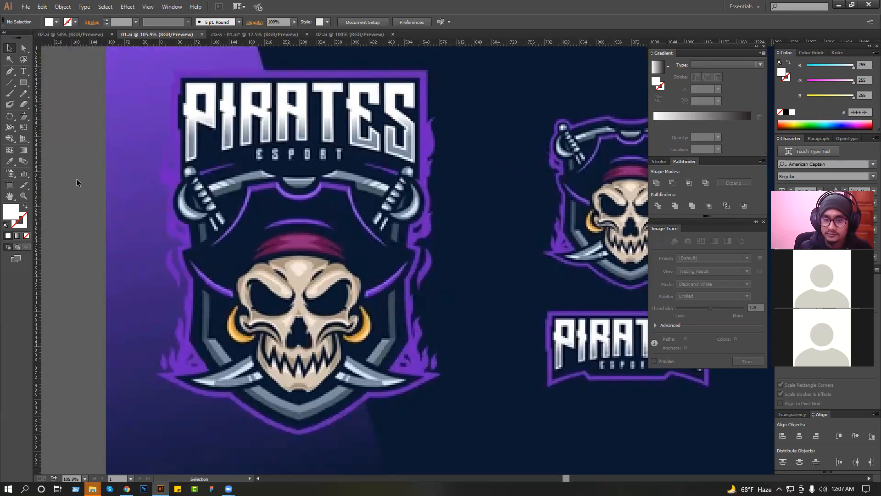
pyautogui.click(183, 199)
pyautogui.hotkey('ctrl', 'c')
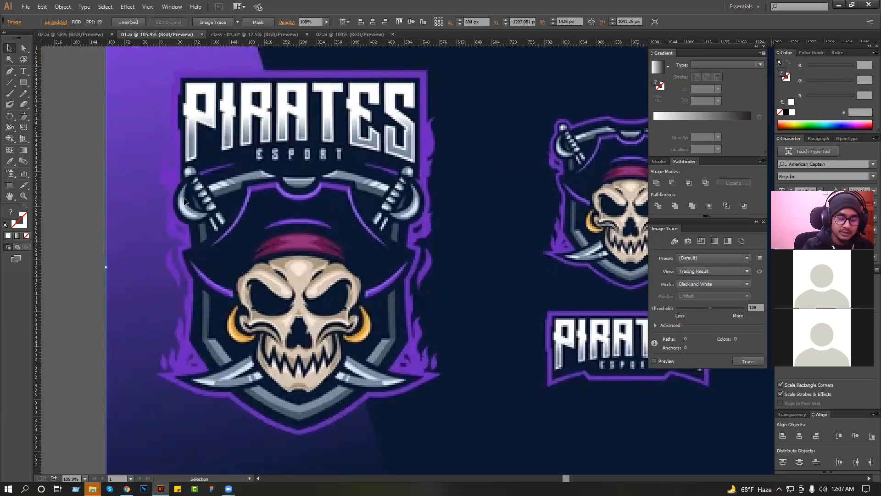
pyautogui.hotkey('ctrl', 'shift', 'a')
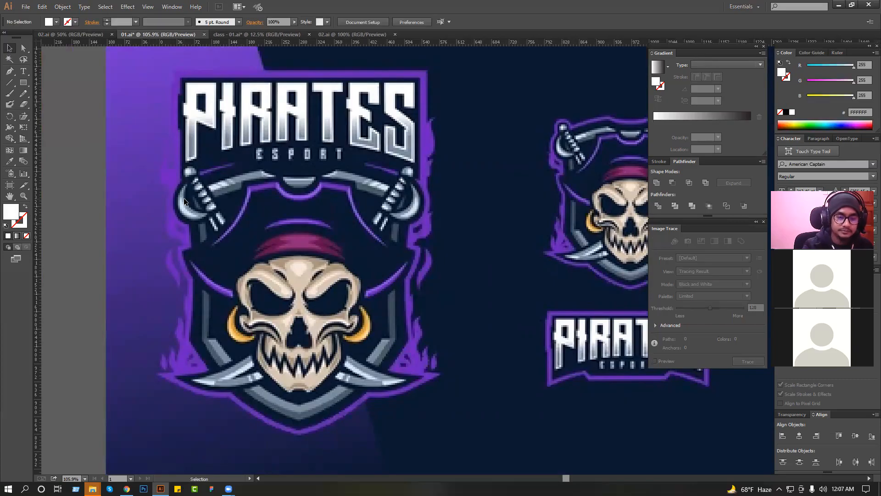